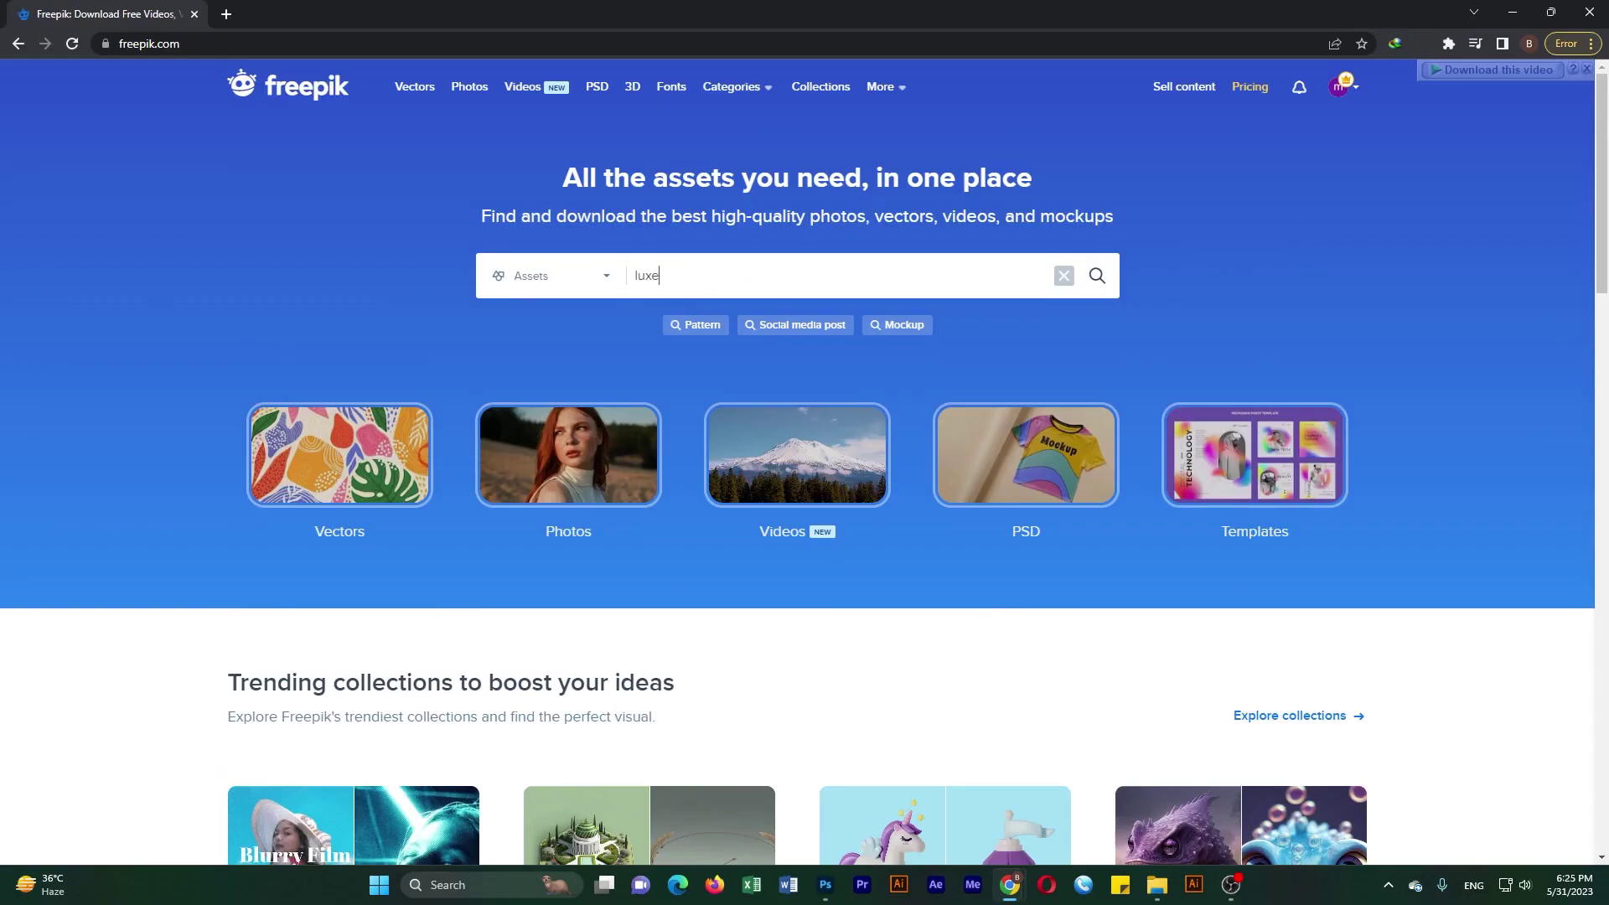
- Search Freepik for 'luxery logo', then 'luxery' alone, and browse the results
text(ry logo)
key(Return)
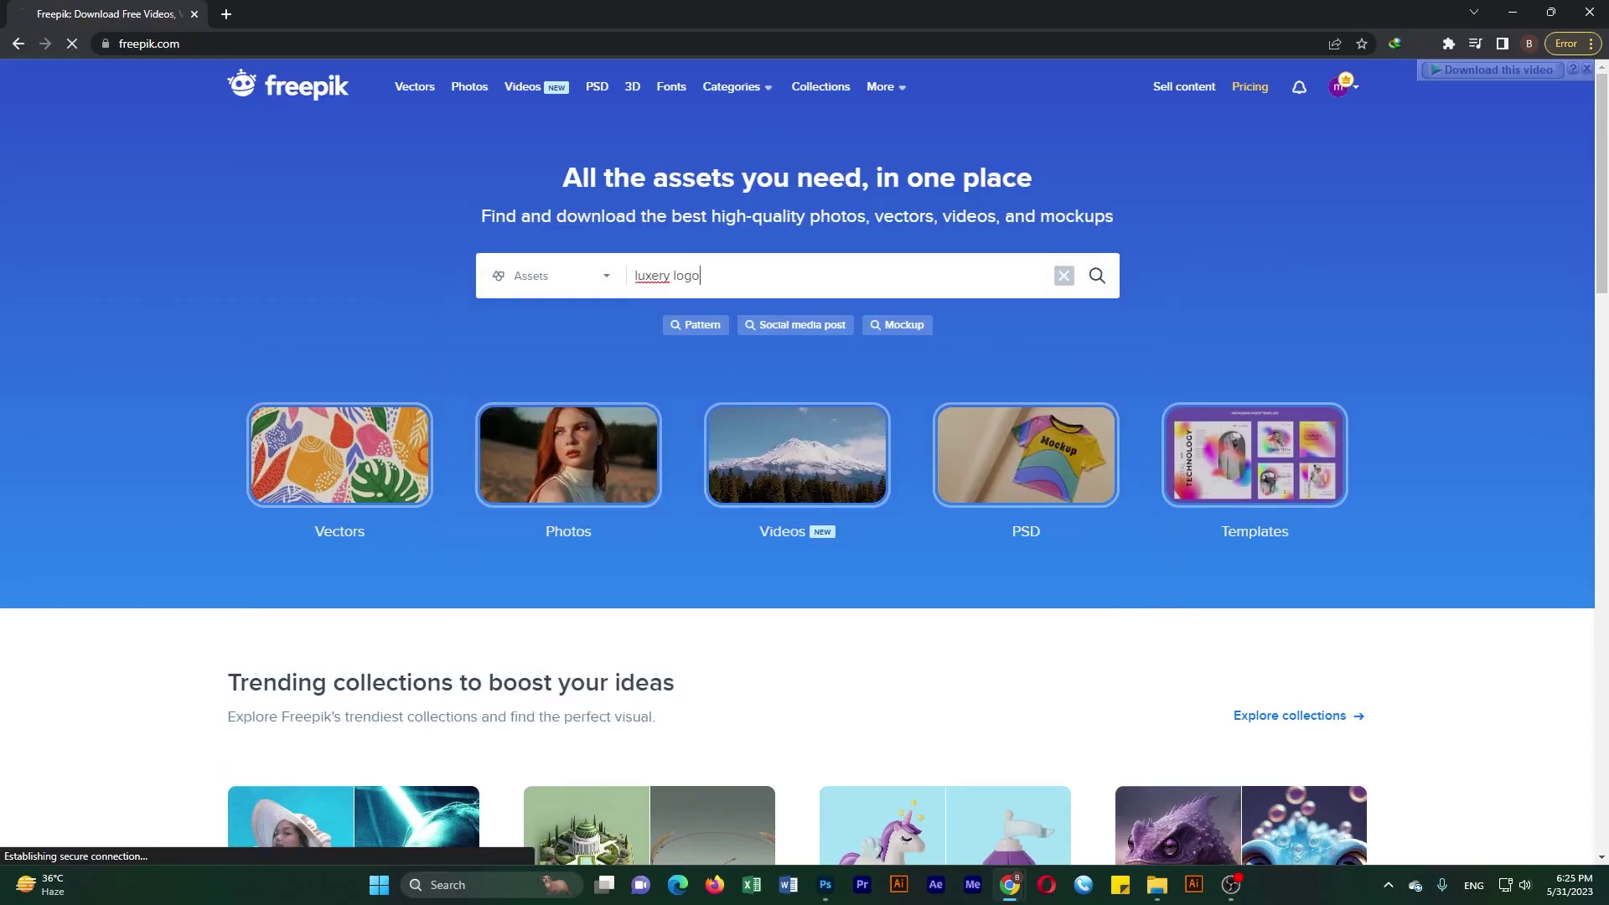
key(BackSpace)
key(BackSpace)
key(BackSpace)
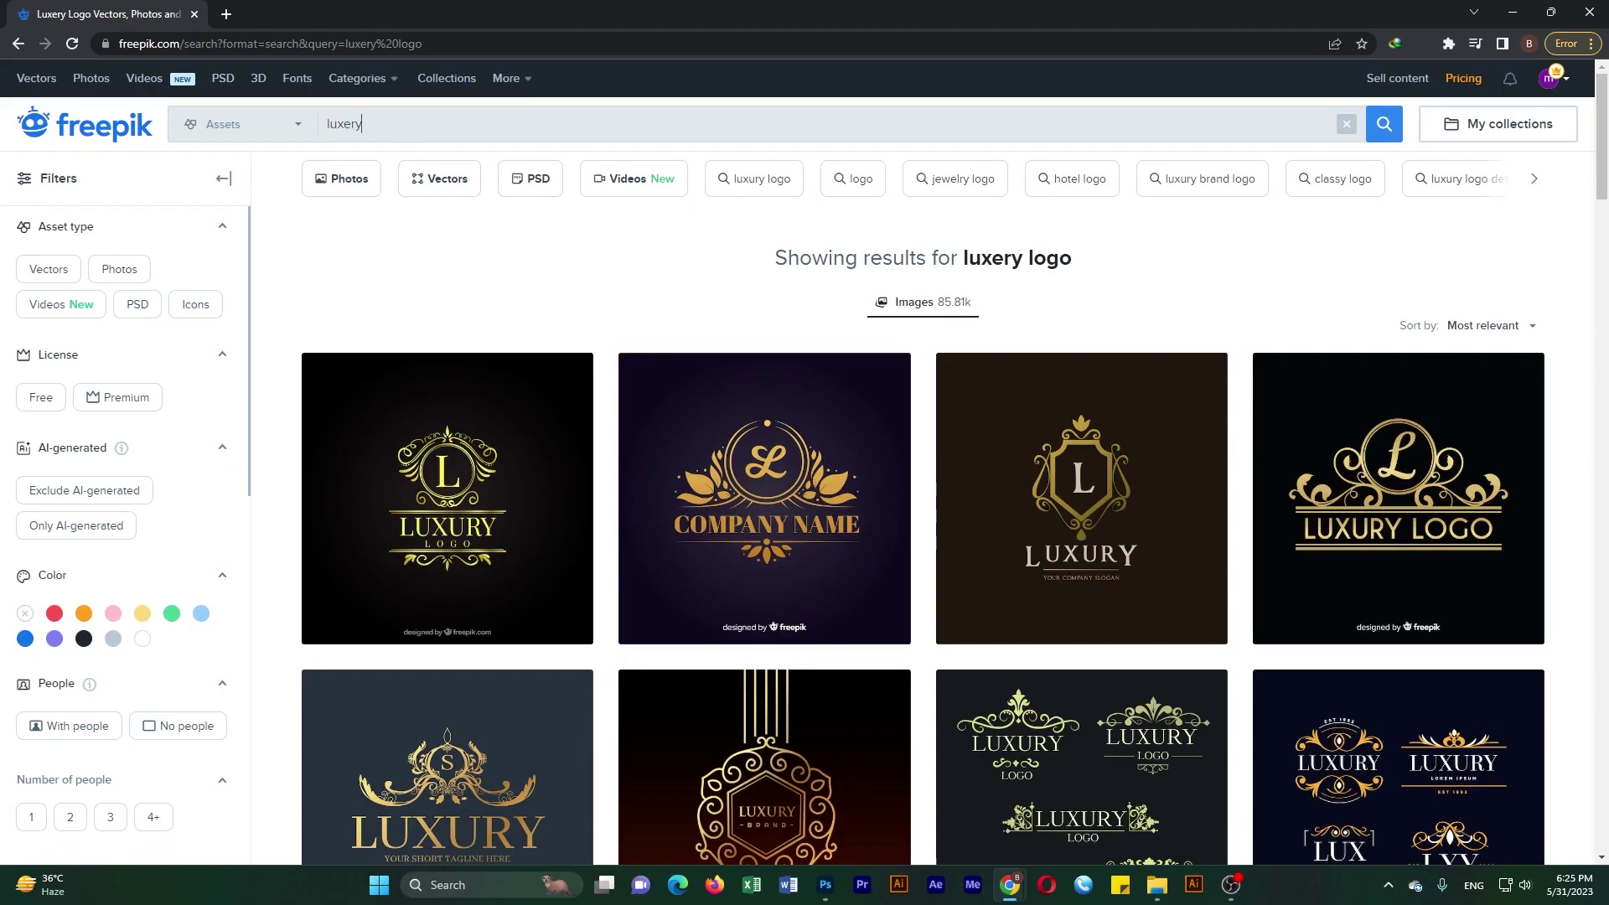
key(Return)
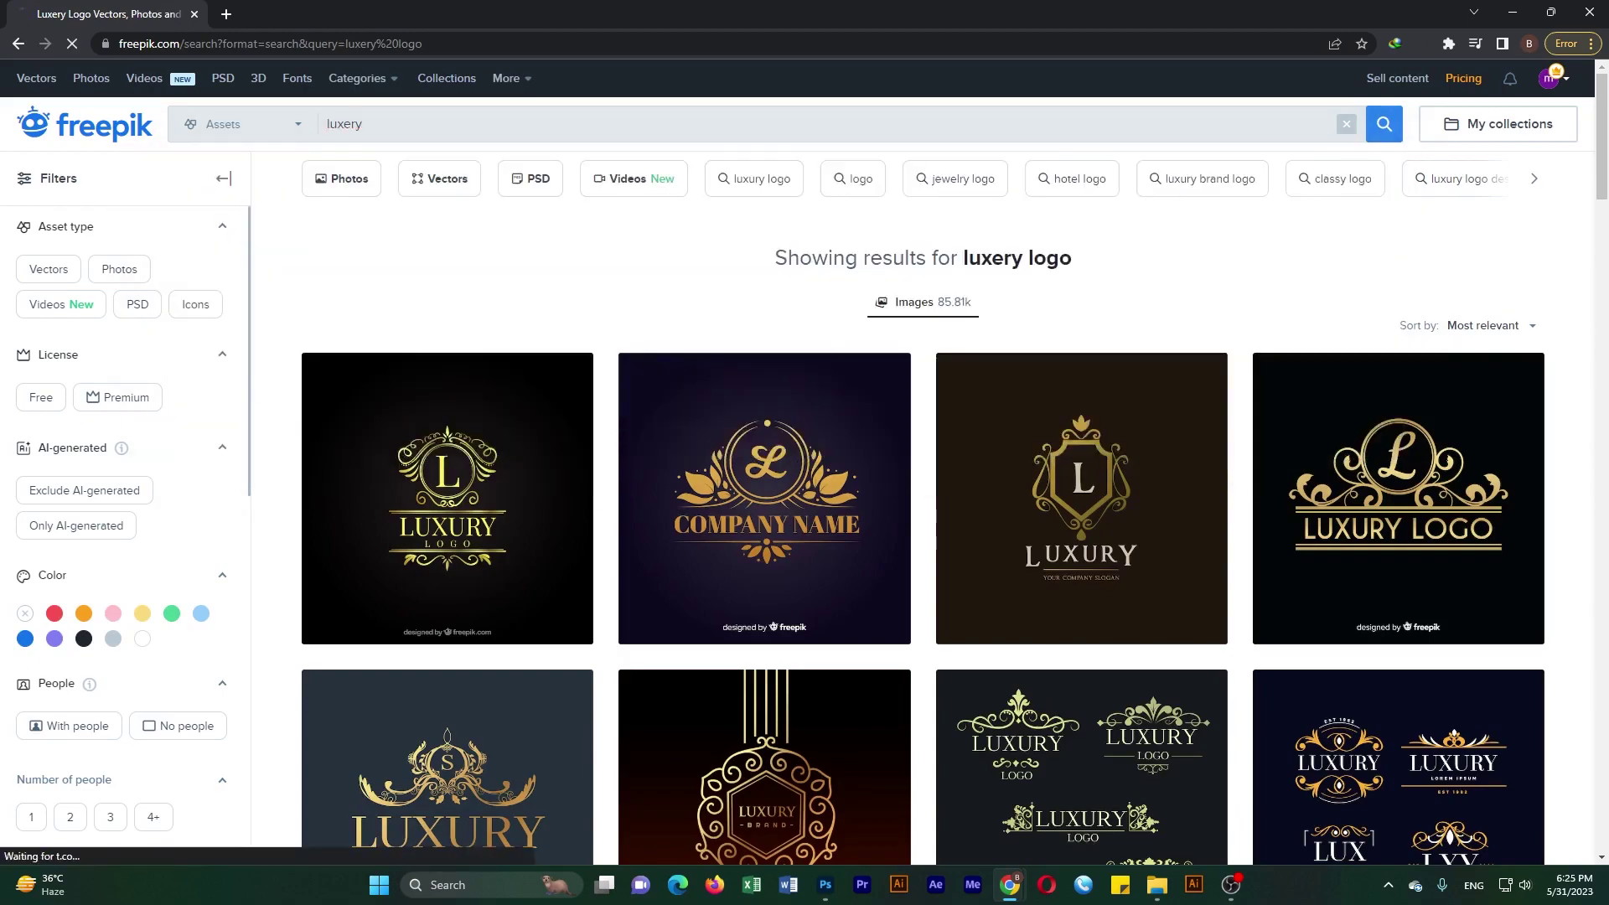
scroll(922, 520, down, 5)
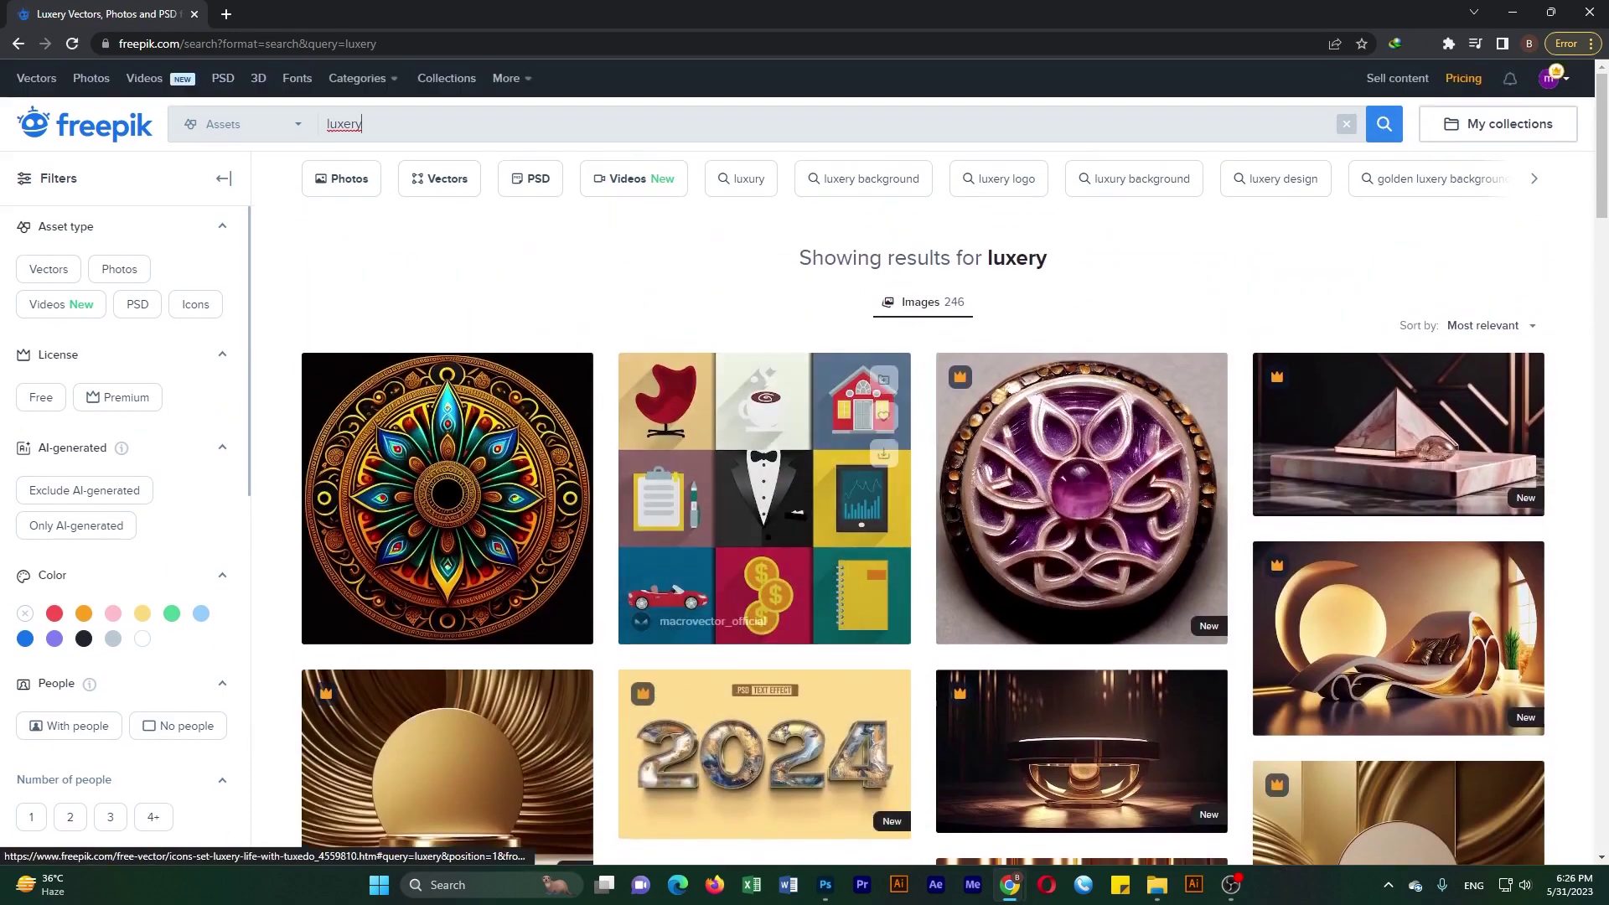
scroll(764, 335, down, 5)
scroll(764, 335, down, 5)
scroll(764, 335, down, 5)
scroll(764, 502, down, 10)
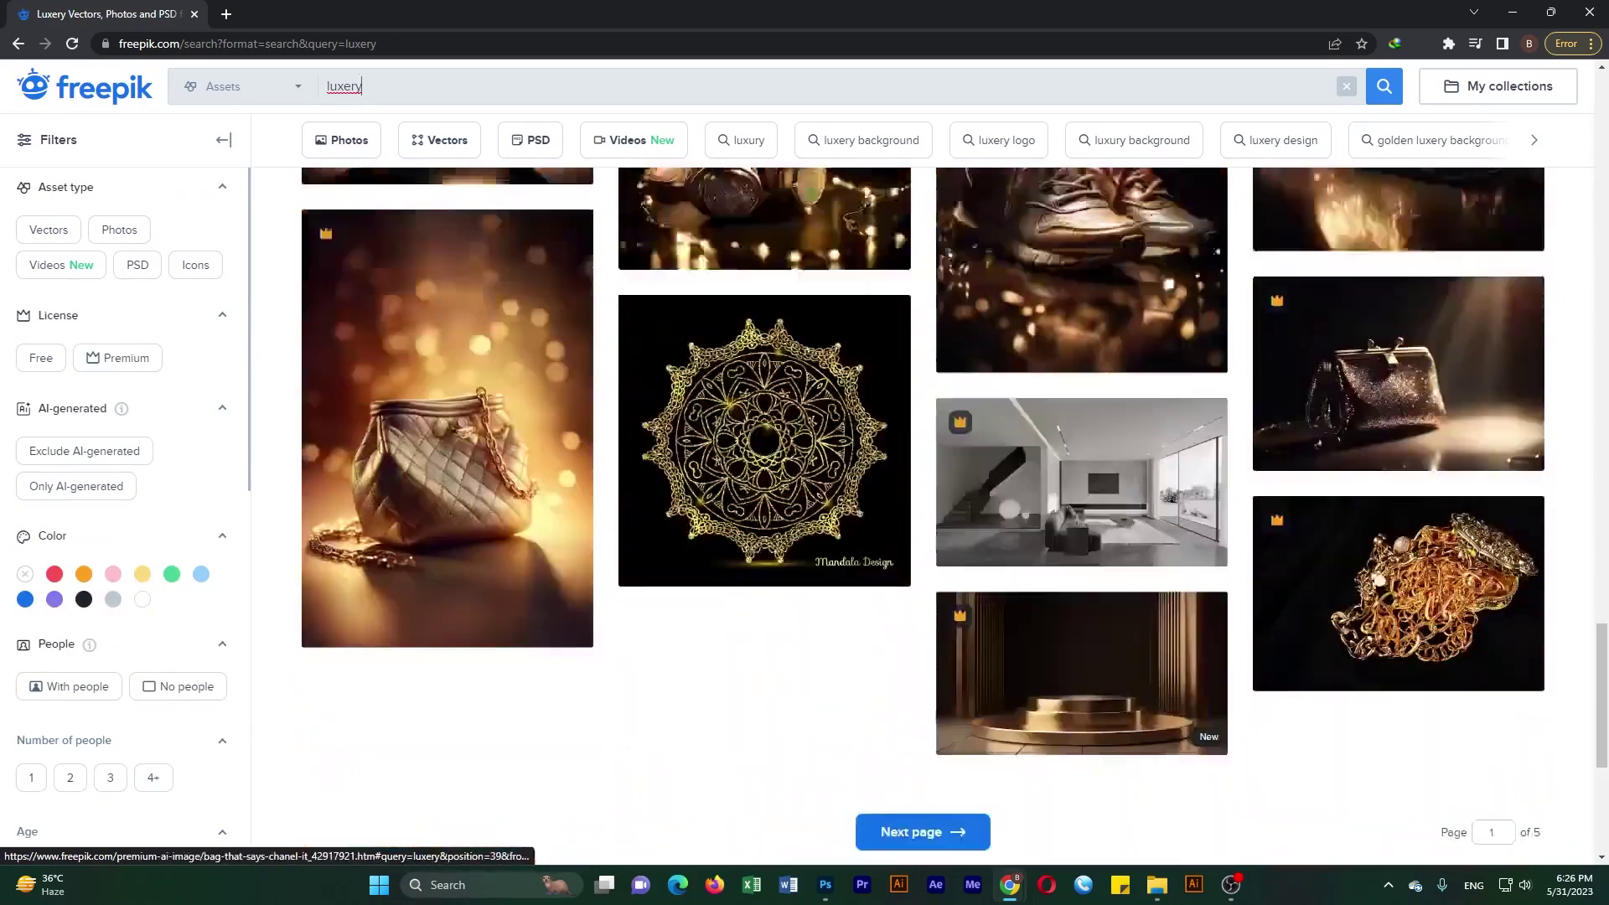
scroll(764, 503, down, 10)
scroll(764, 503, up, 15)
scroll(764, 503, up, 10)
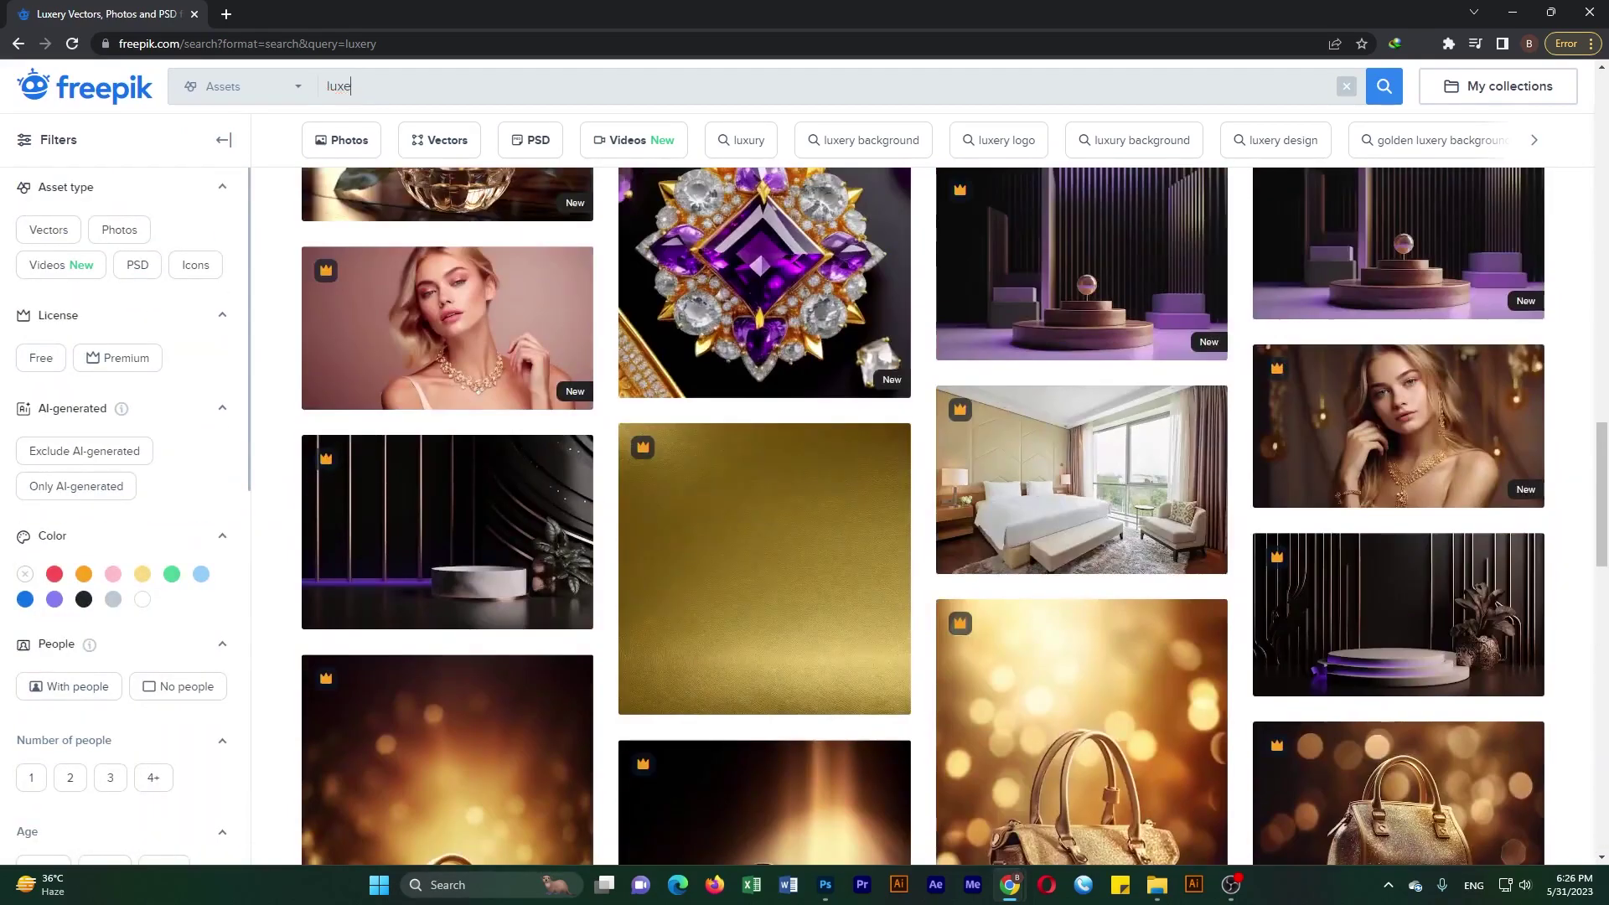
- Search 'luxury' and download the black-and-golden silky fabric image
text(xury)
key(Return)
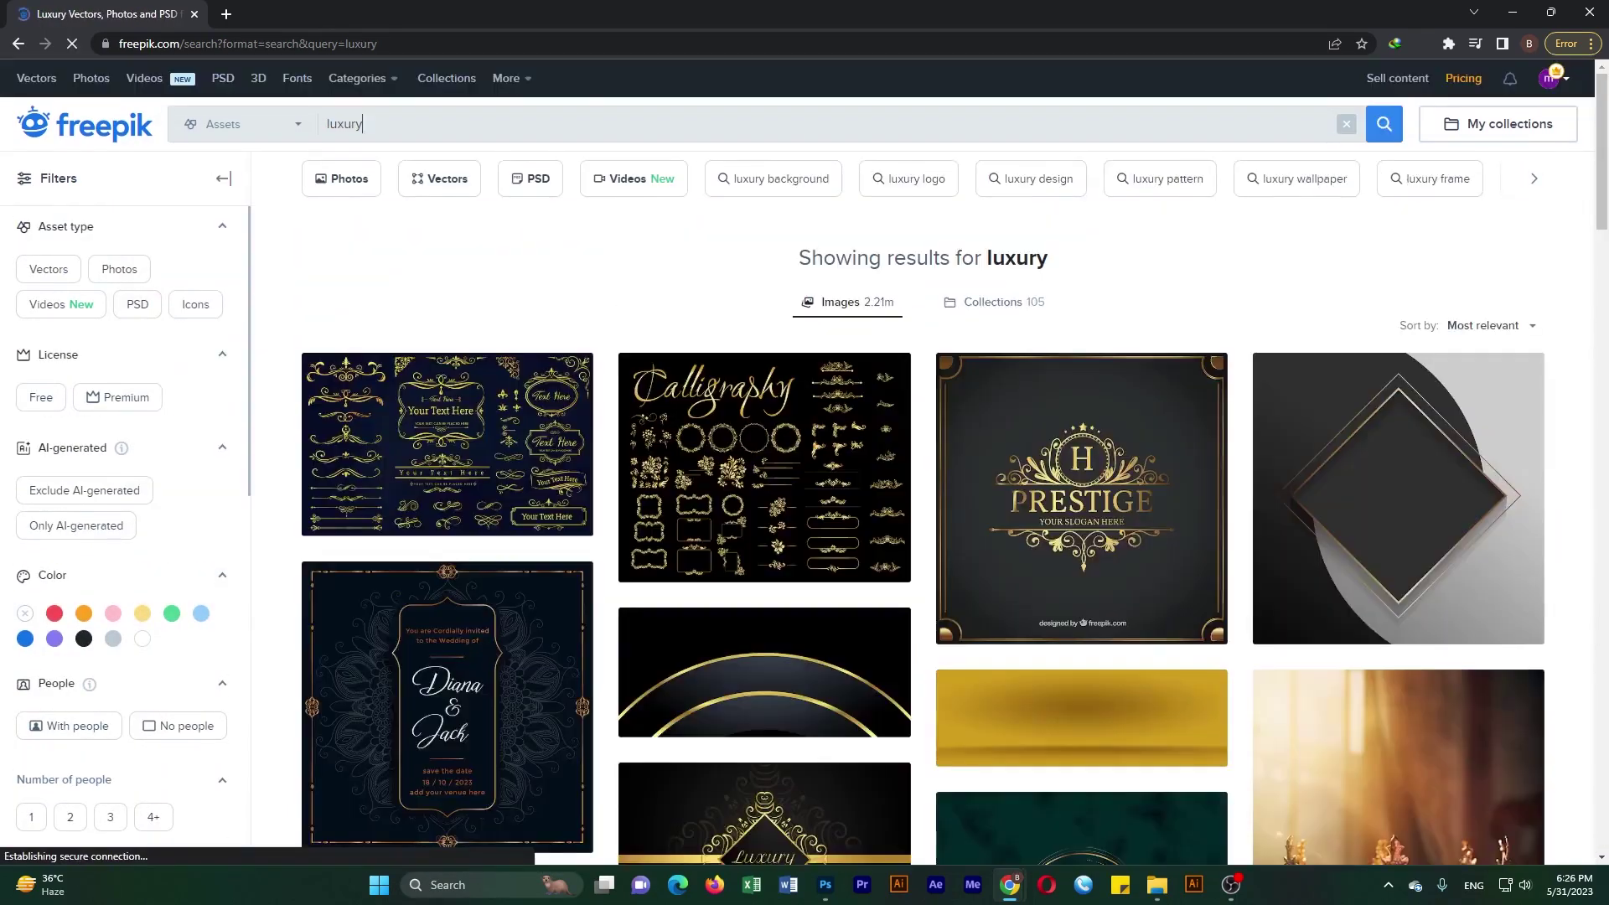
scroll(764, 251, down, 10)
scroll(765, 235, down, 5)
click(1081, 302)
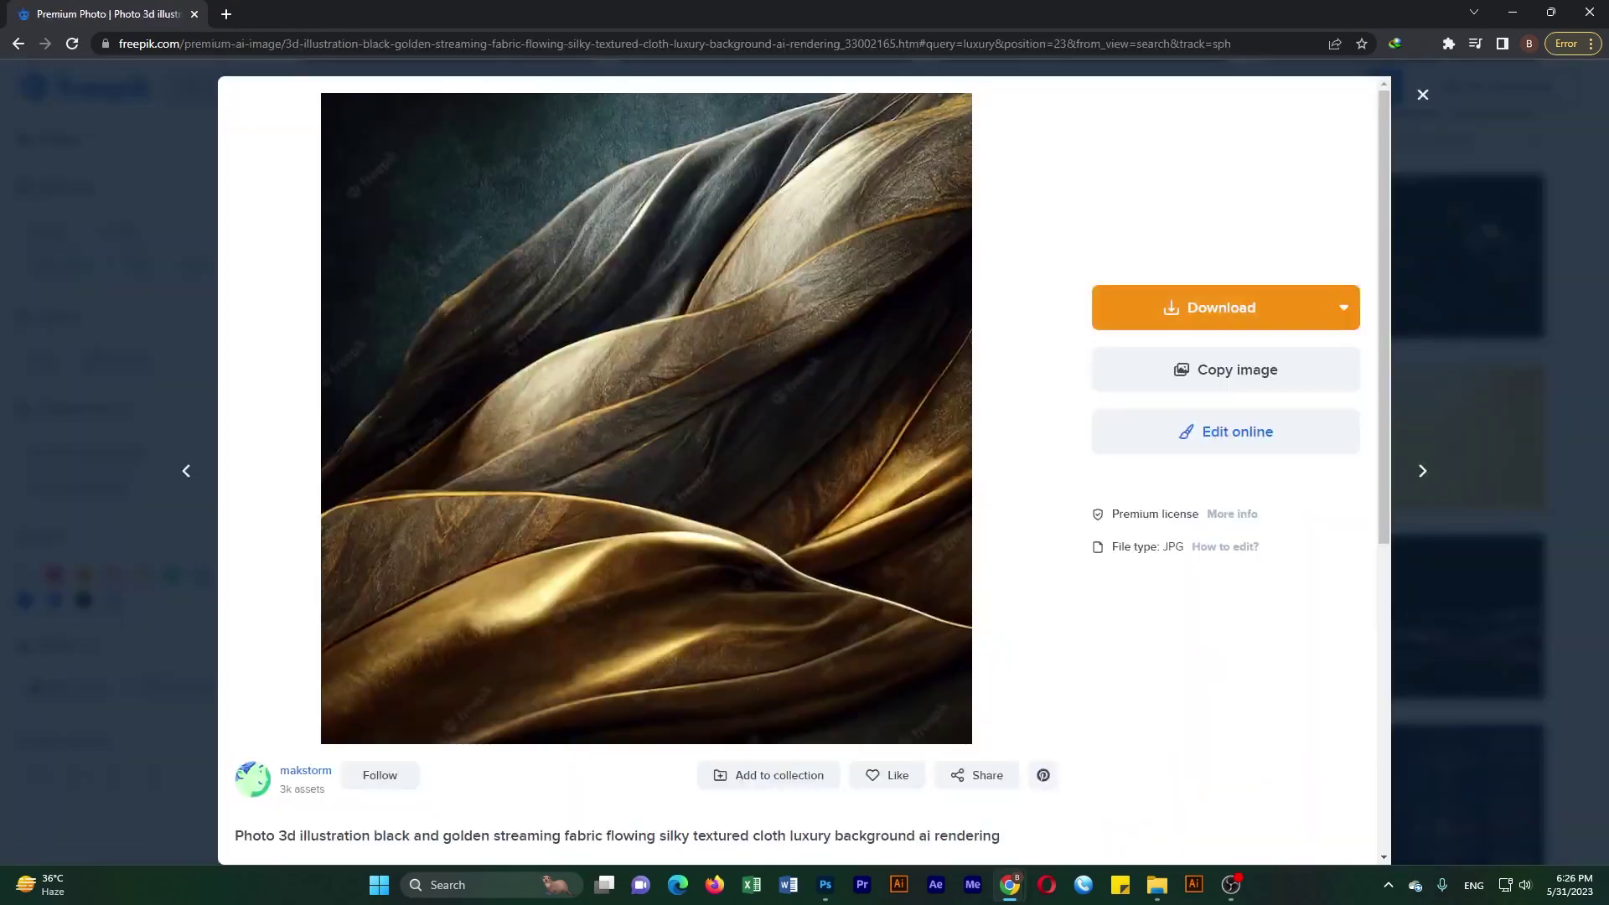
click(1209, 308)
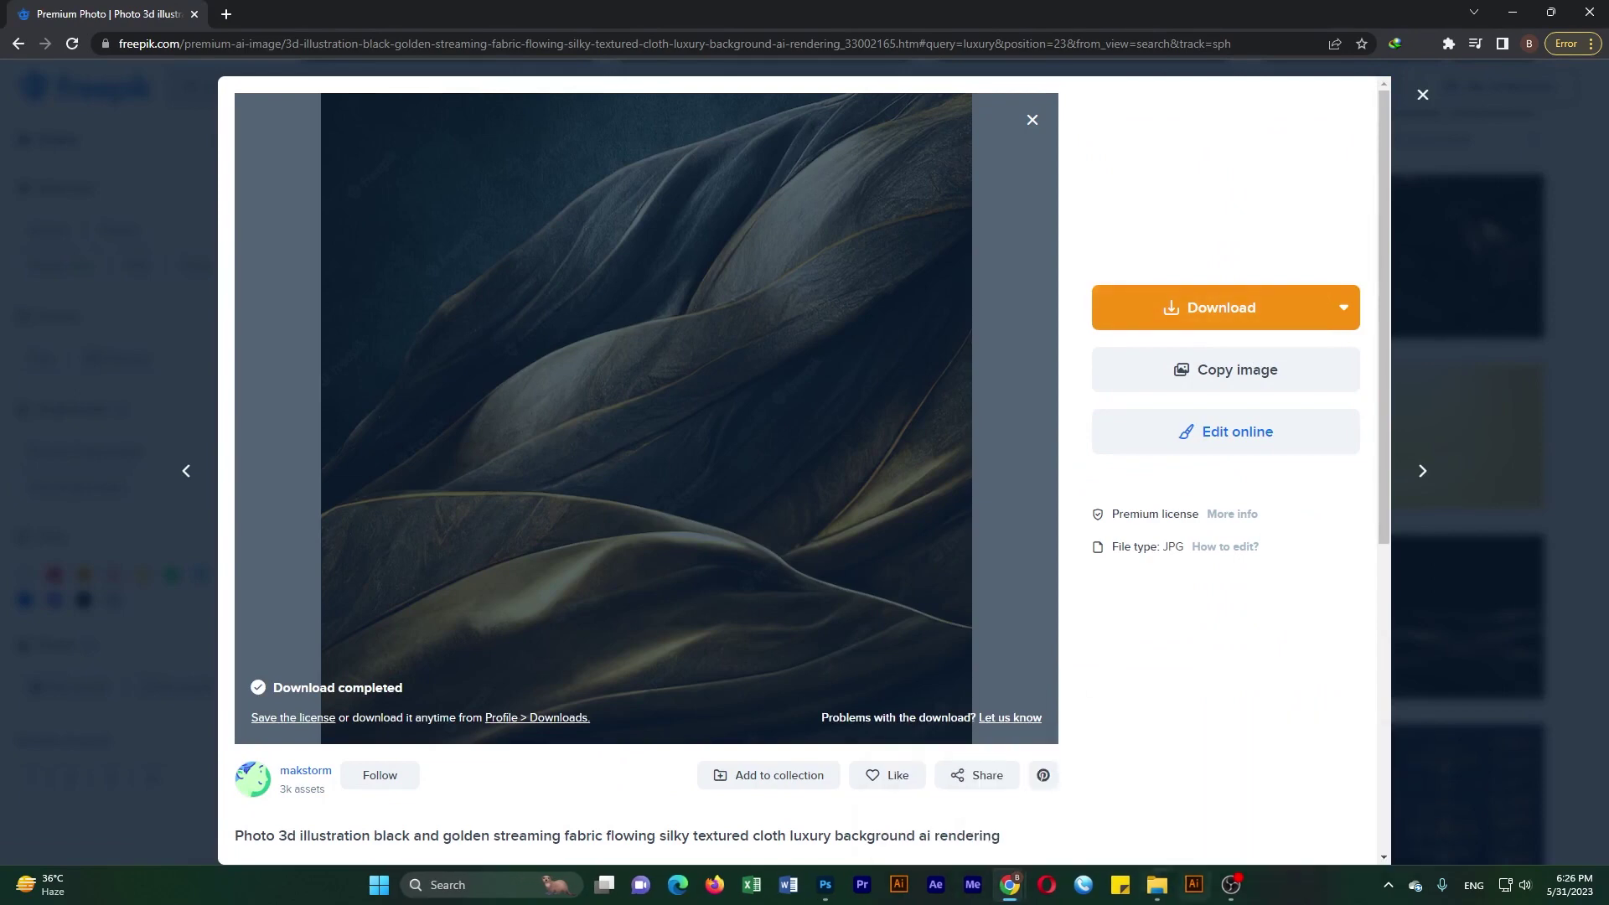
right_click(1157, 885)
click(1098, 432)
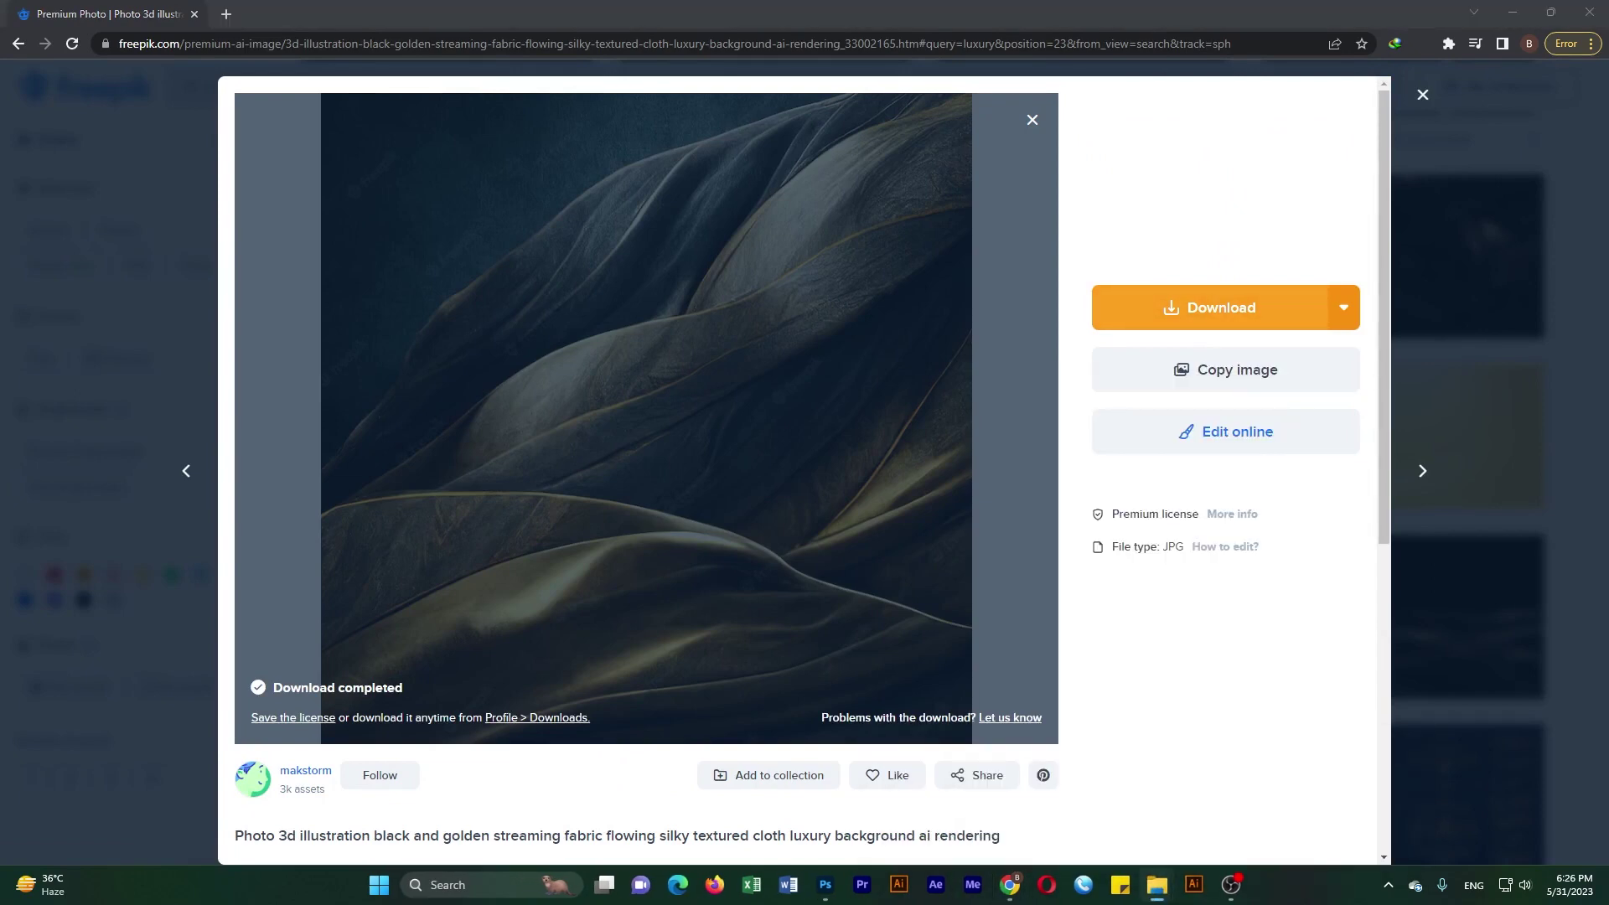
- Place the fabric image in the ad and move its layer below the tagline text
drag(729, 670, 826, 872)
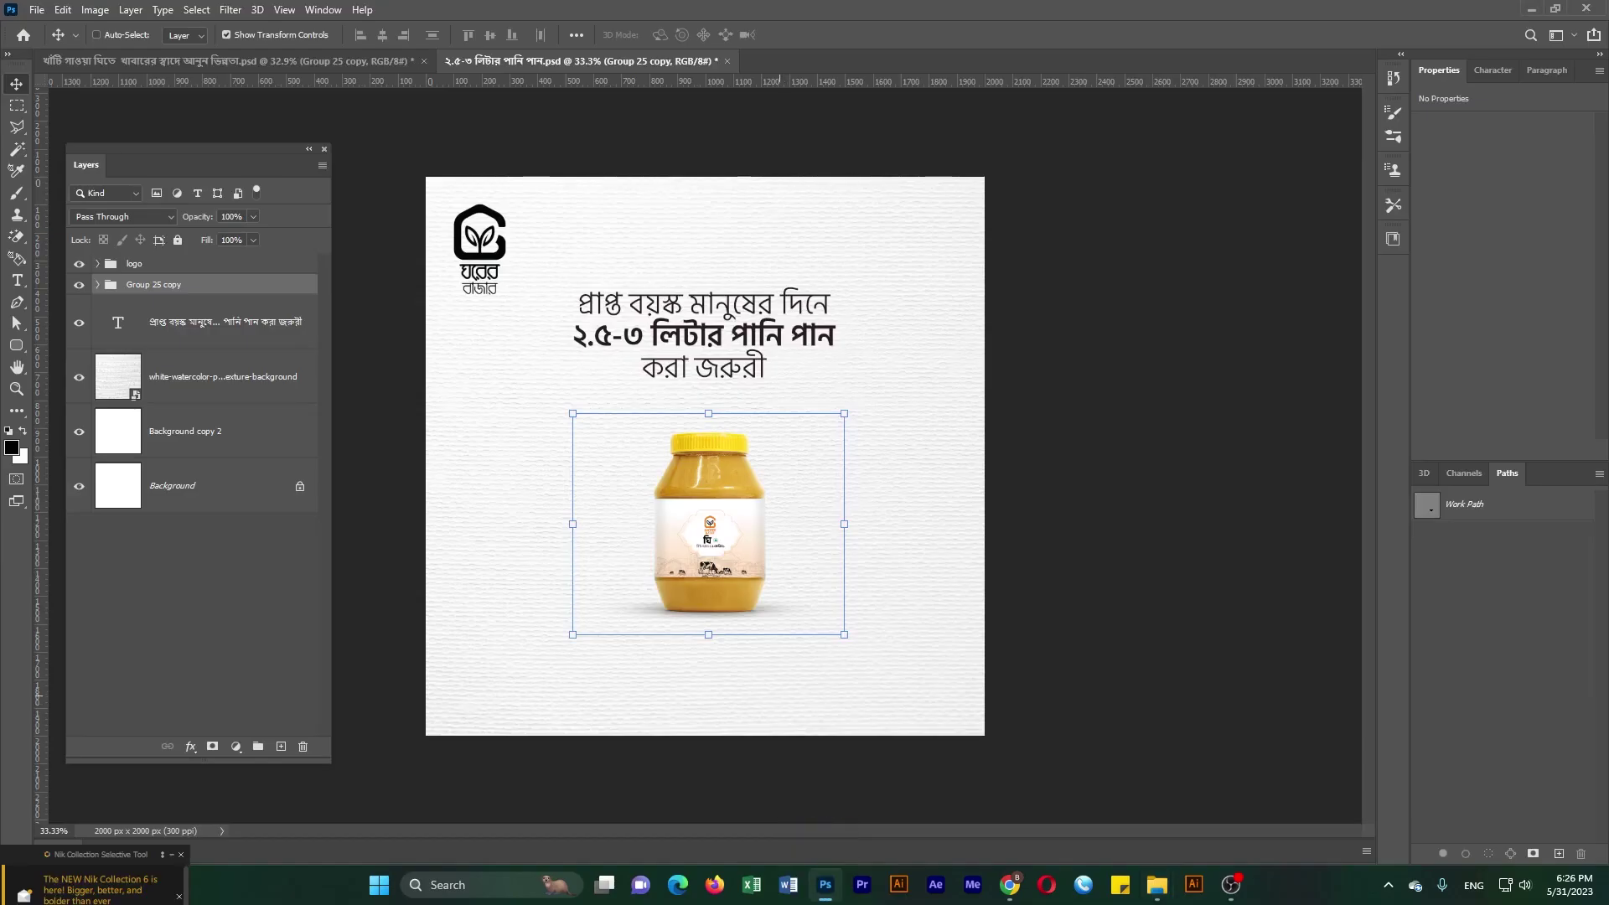
key(Return)
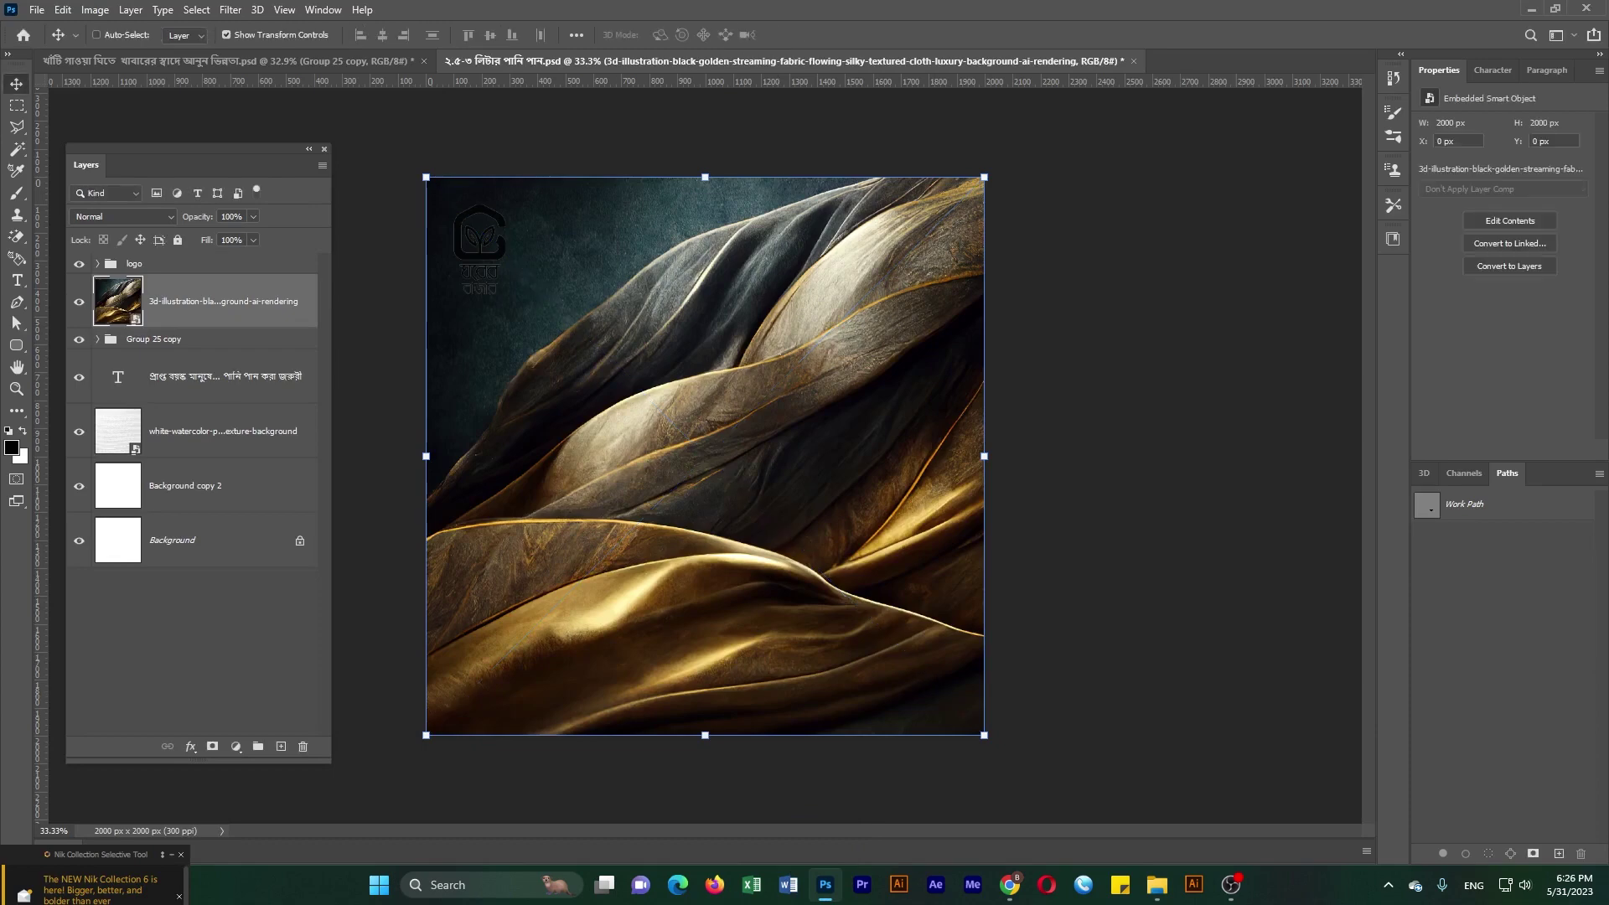
drag(222, 301, 222, 402)
click(79, 284)
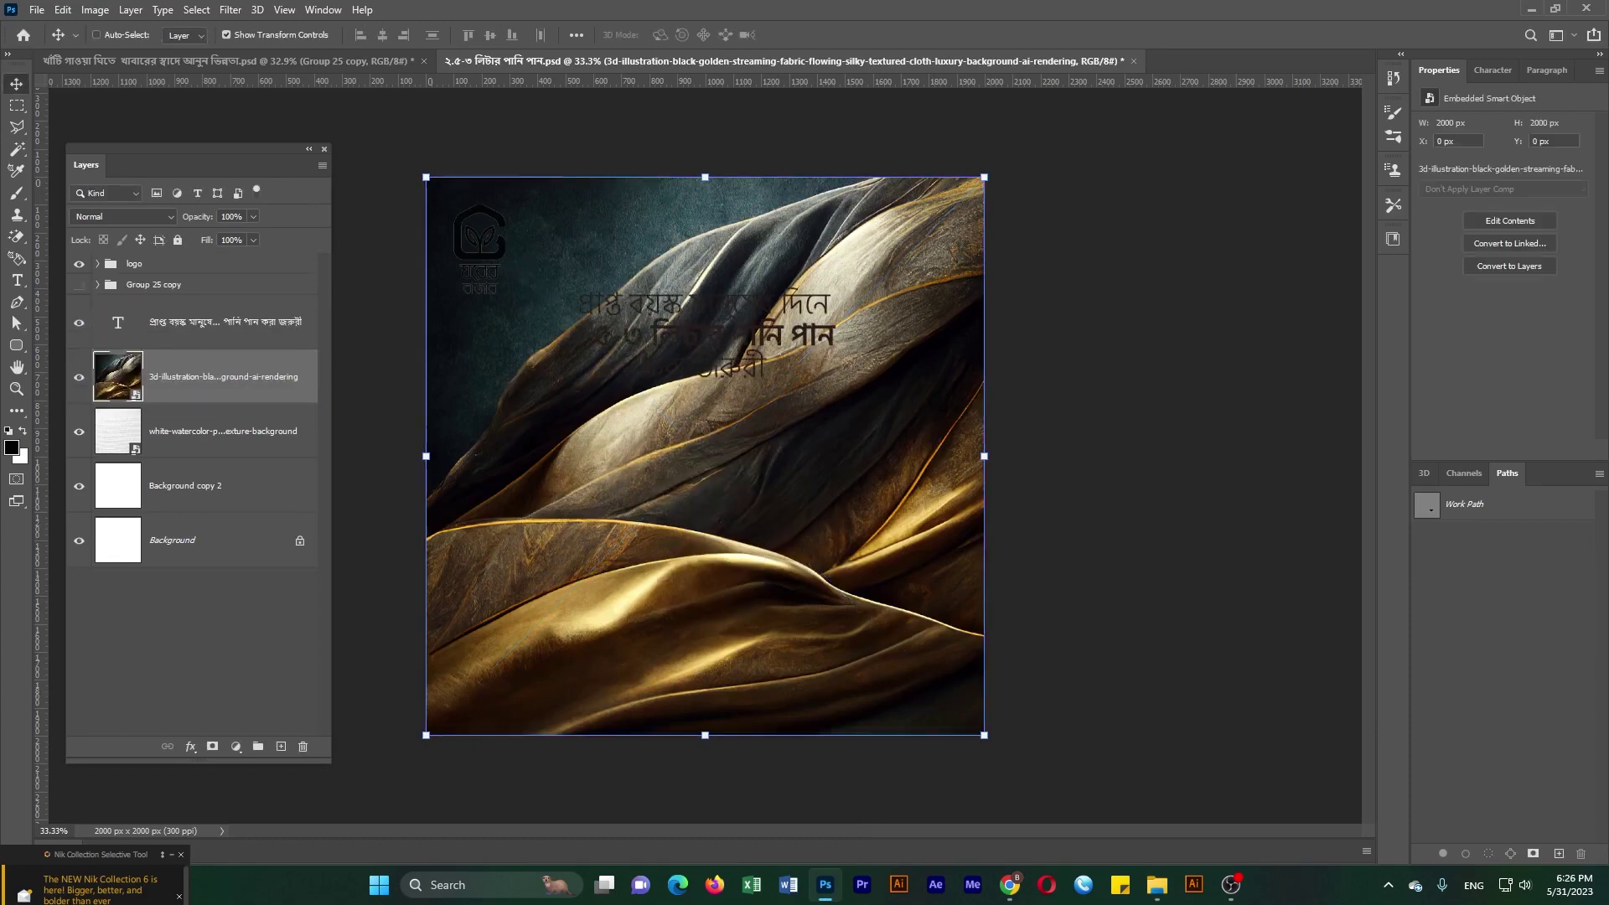
key(ctrl+z)
key(ctrl+shift+z)
- Add a Color Balance adjustment with midtones Yellow–Blue at −52
click(236, 746)
click(277, 591)
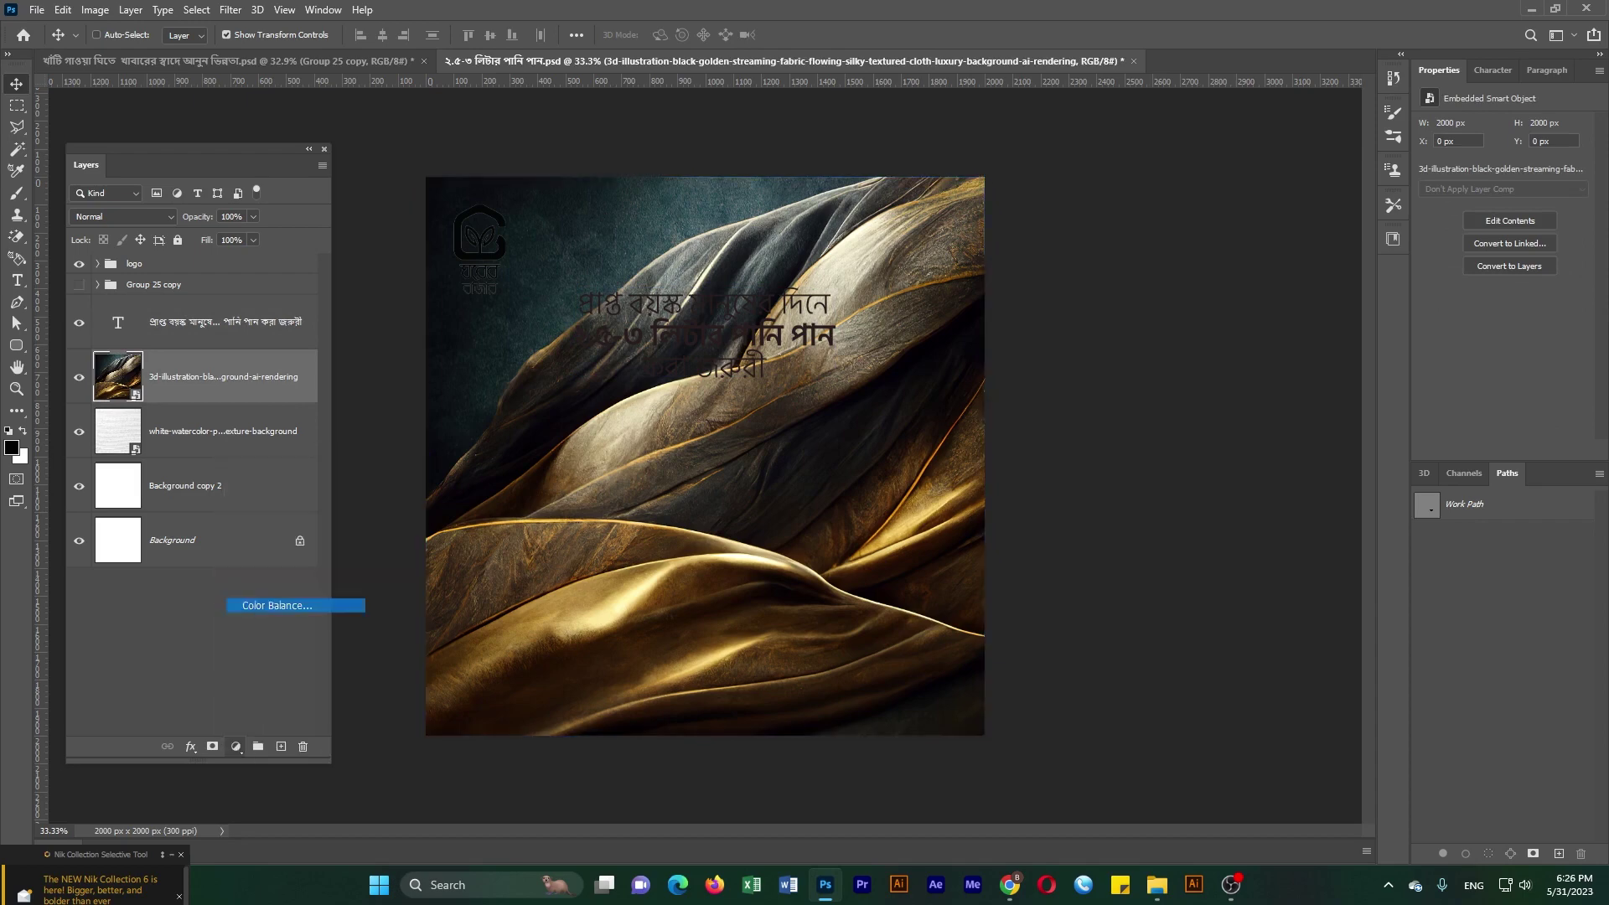
drag(1480, 219, 1450, 218)
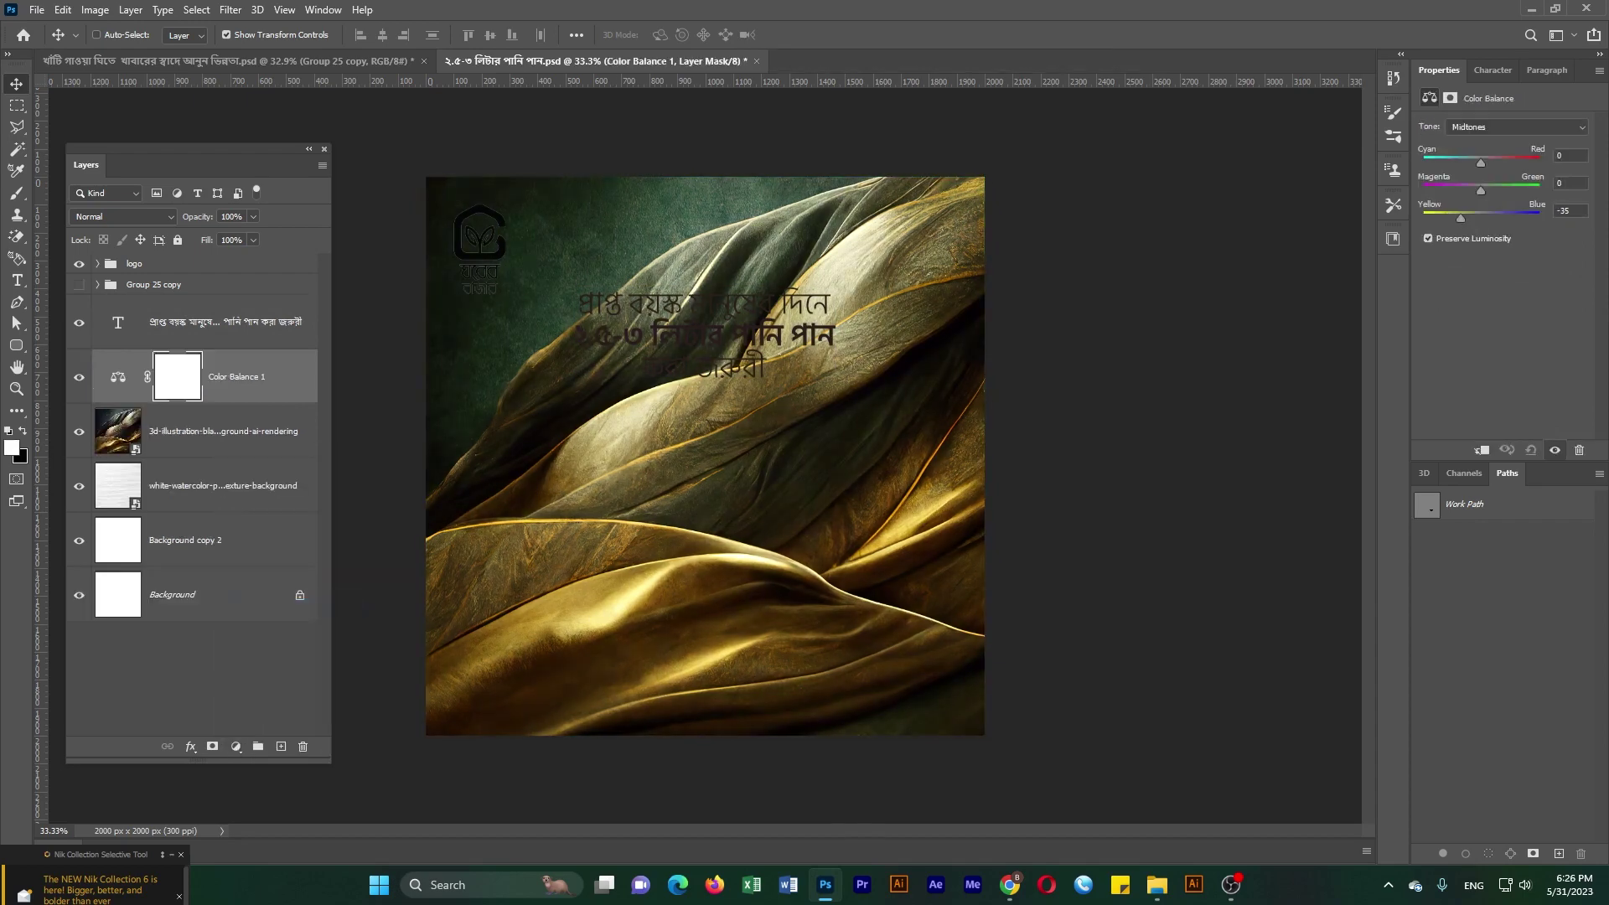
- Hide Asset 33 inside the logo group so the white logo shows
click(97, 263)
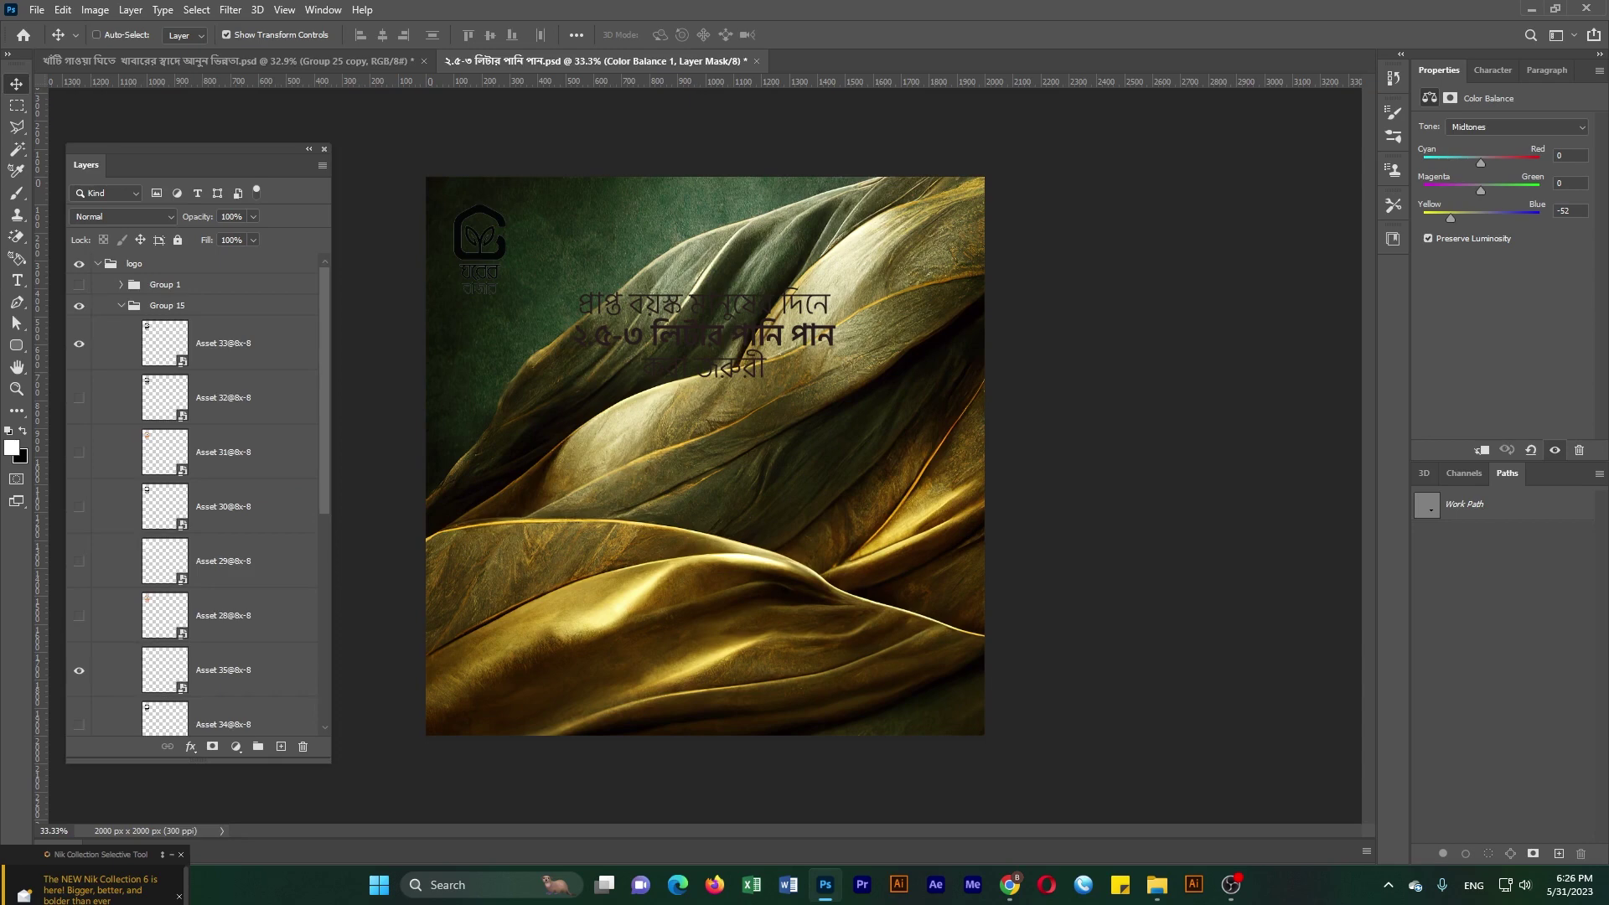
click(79, 344)
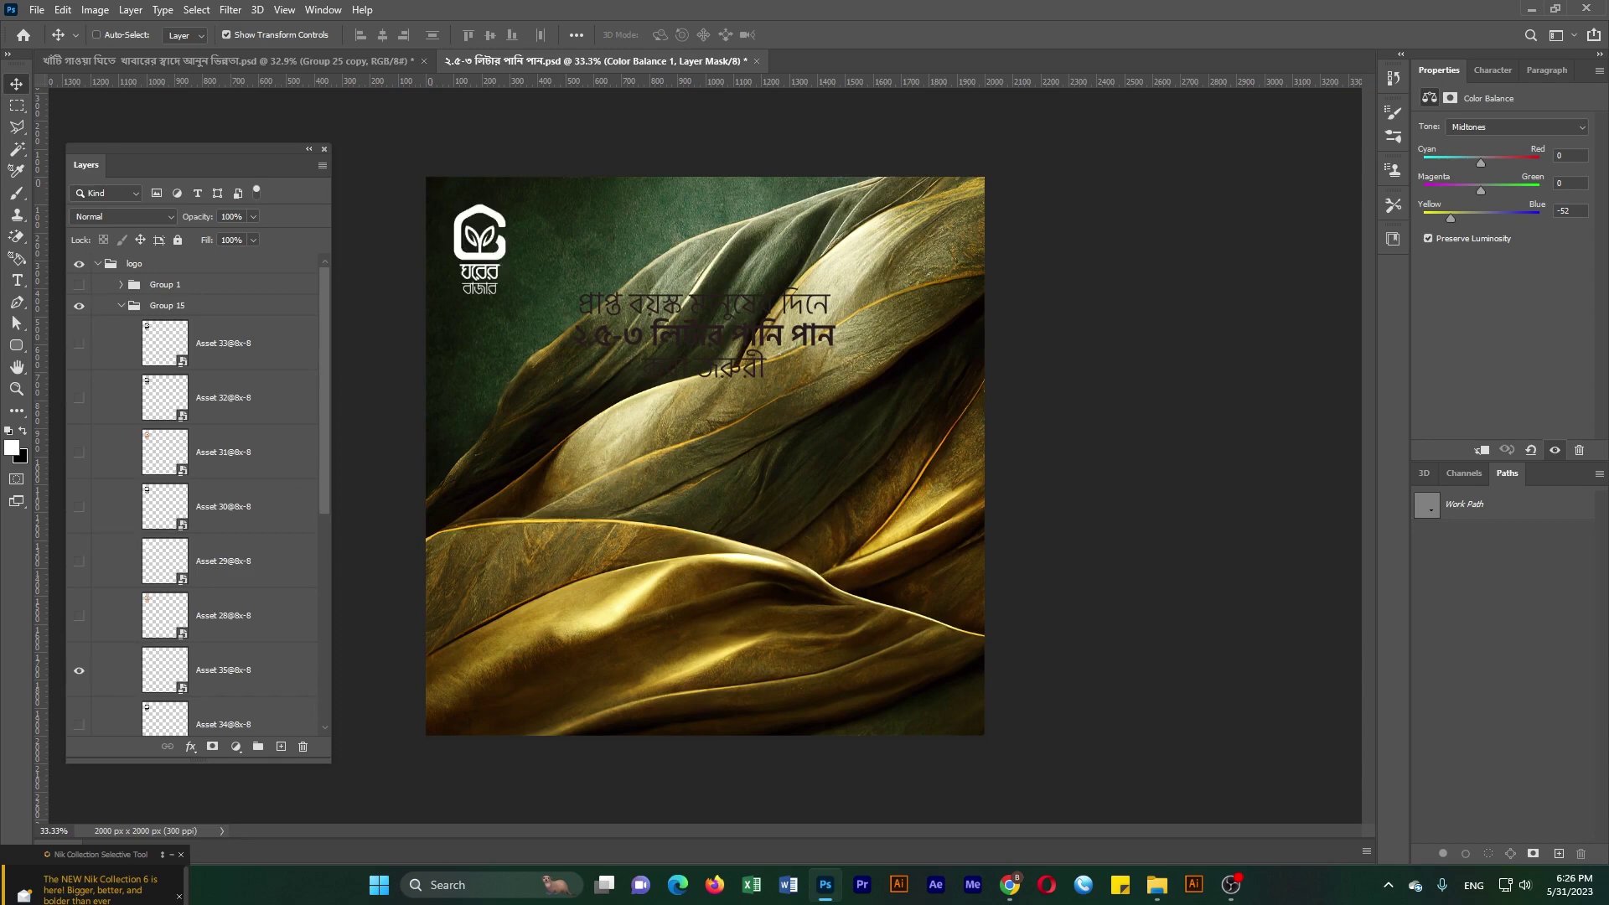
click(98, 263)
scroll(704, 456, up, 1)
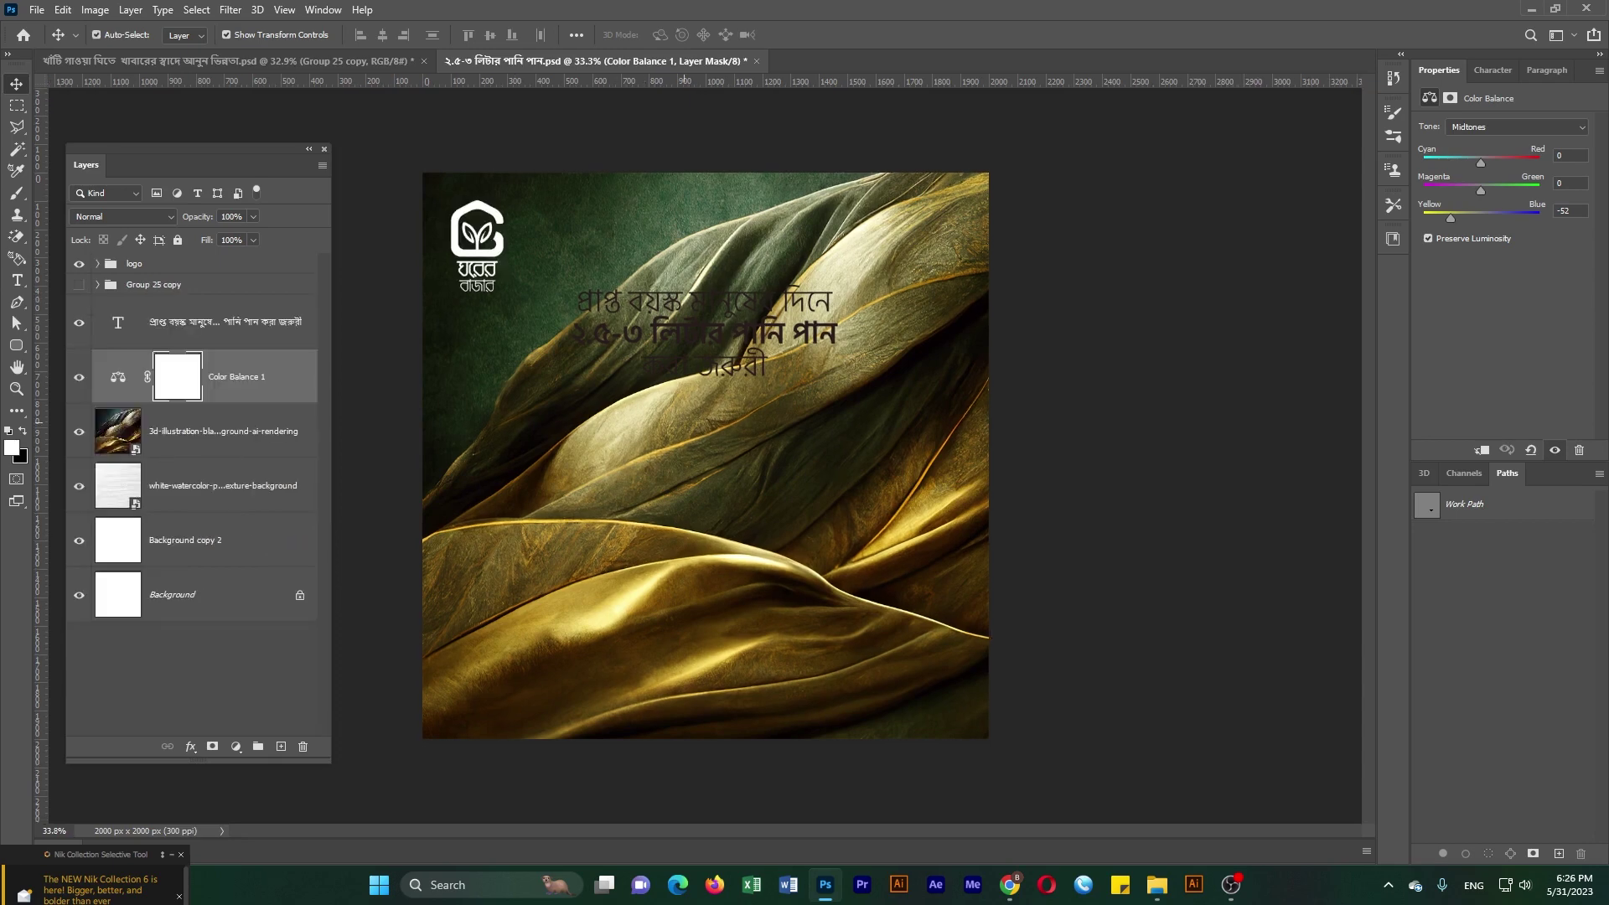
- Hide the tagline text, reorder the ghee jar group, and make the jar visible
click(78, 322)
drag(154, 284, 154, 333)
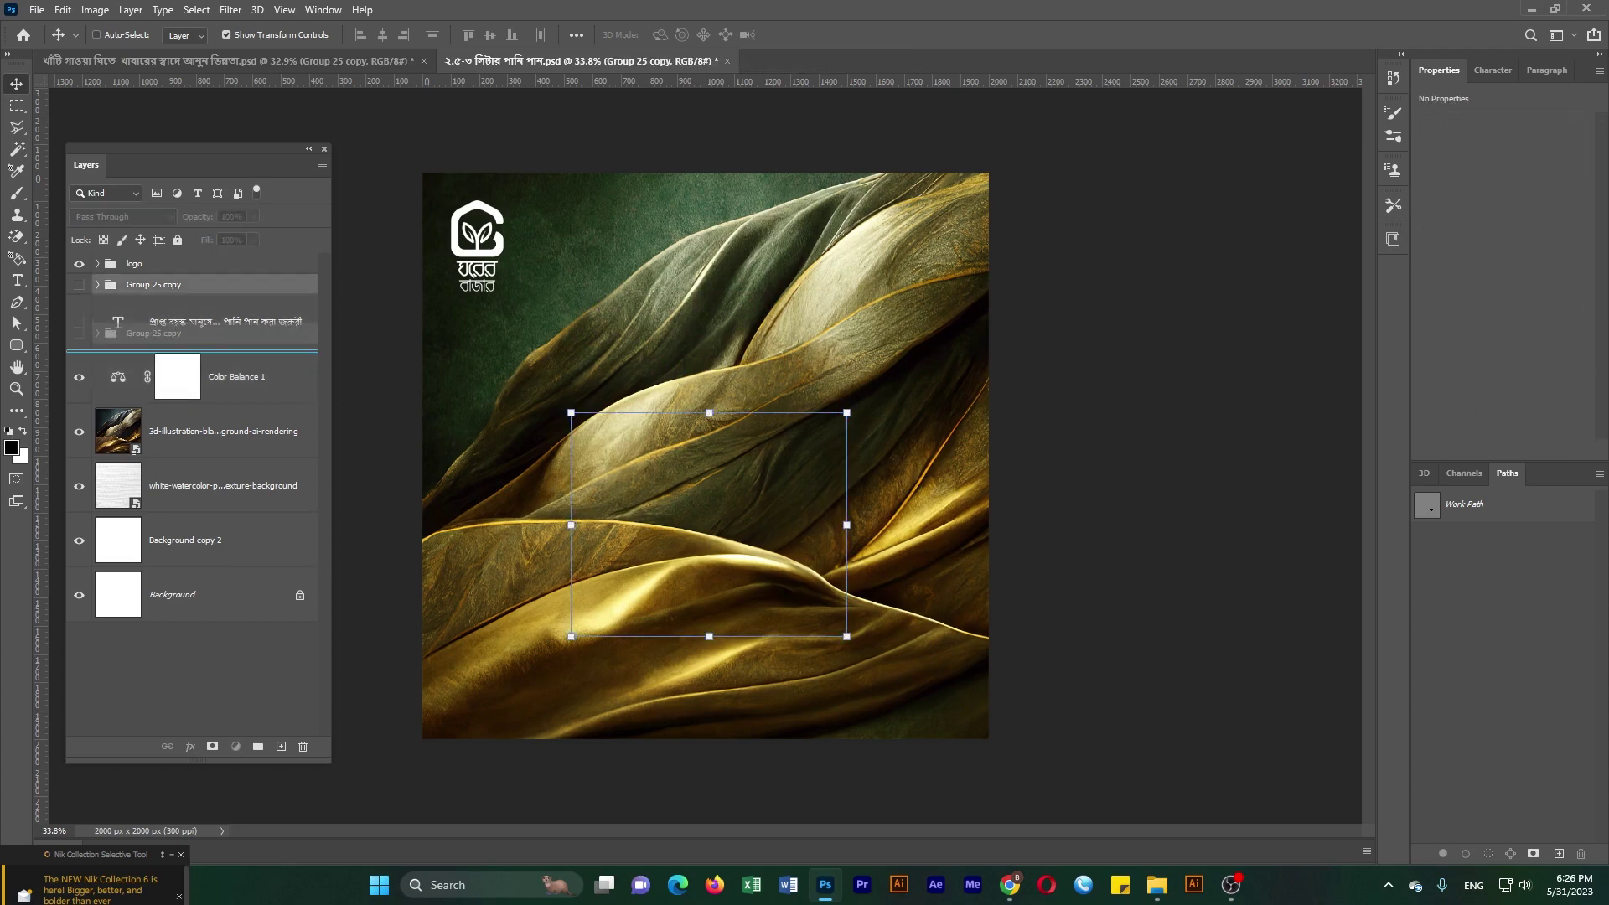
click(79, 338)
- Scale the ghee jar to about 185%, centre it on the fabric, then hide it
key(ctrl+t)
alt+drag(846, 636, 976, 742)
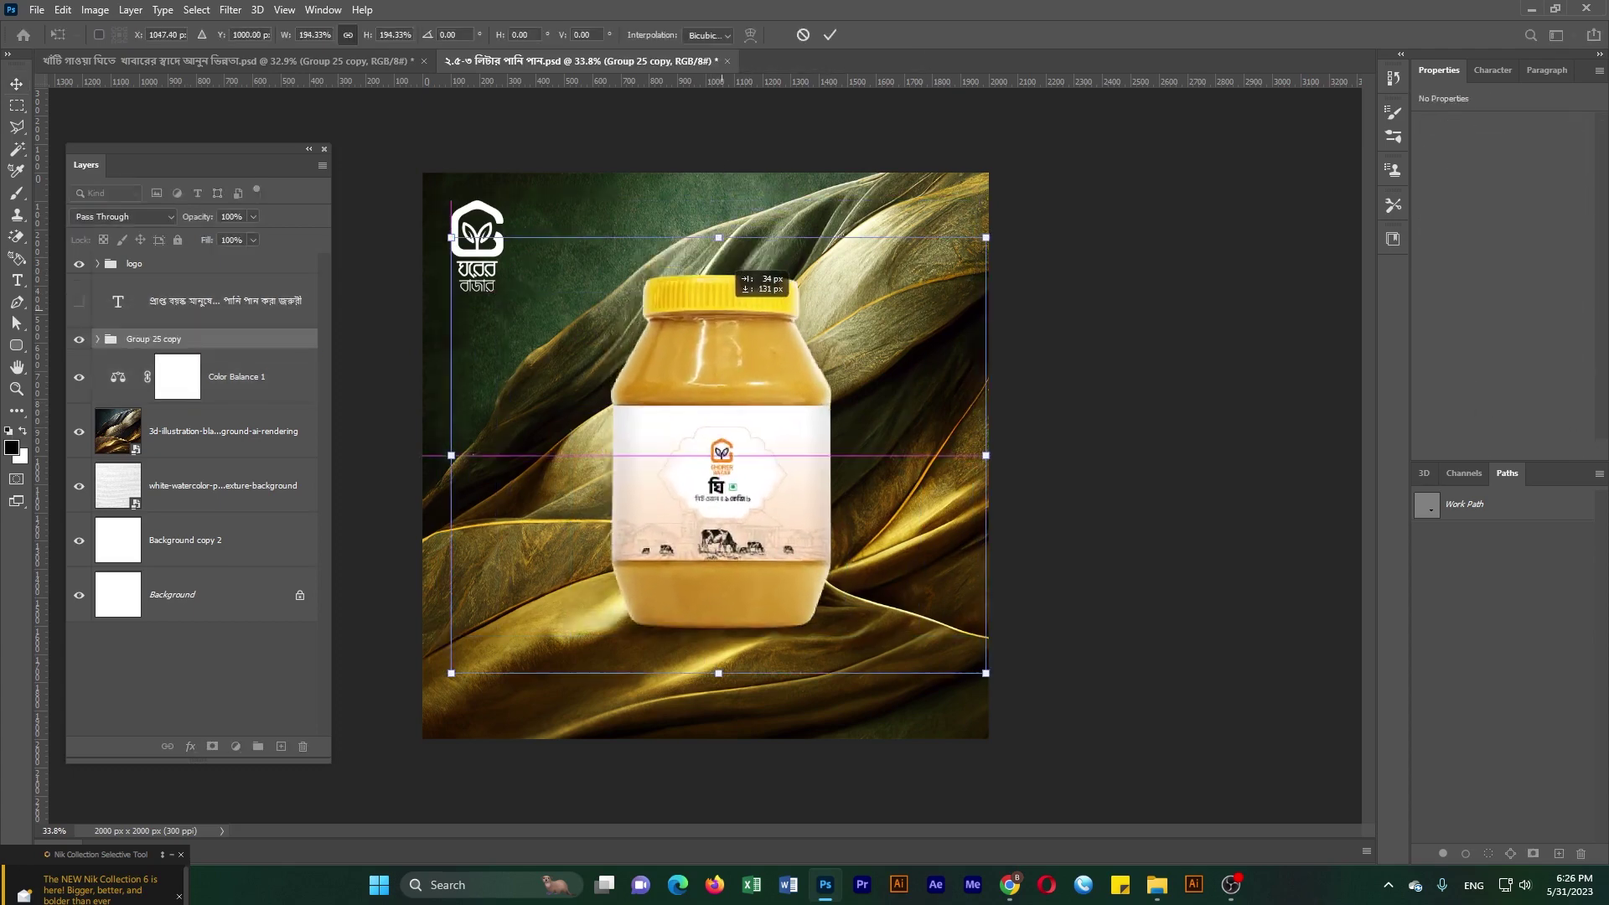
mouse_move(728, 345)
mouse_down()
mouse_move(737, 285)
mouse_move(718, 262)
mouse_up()
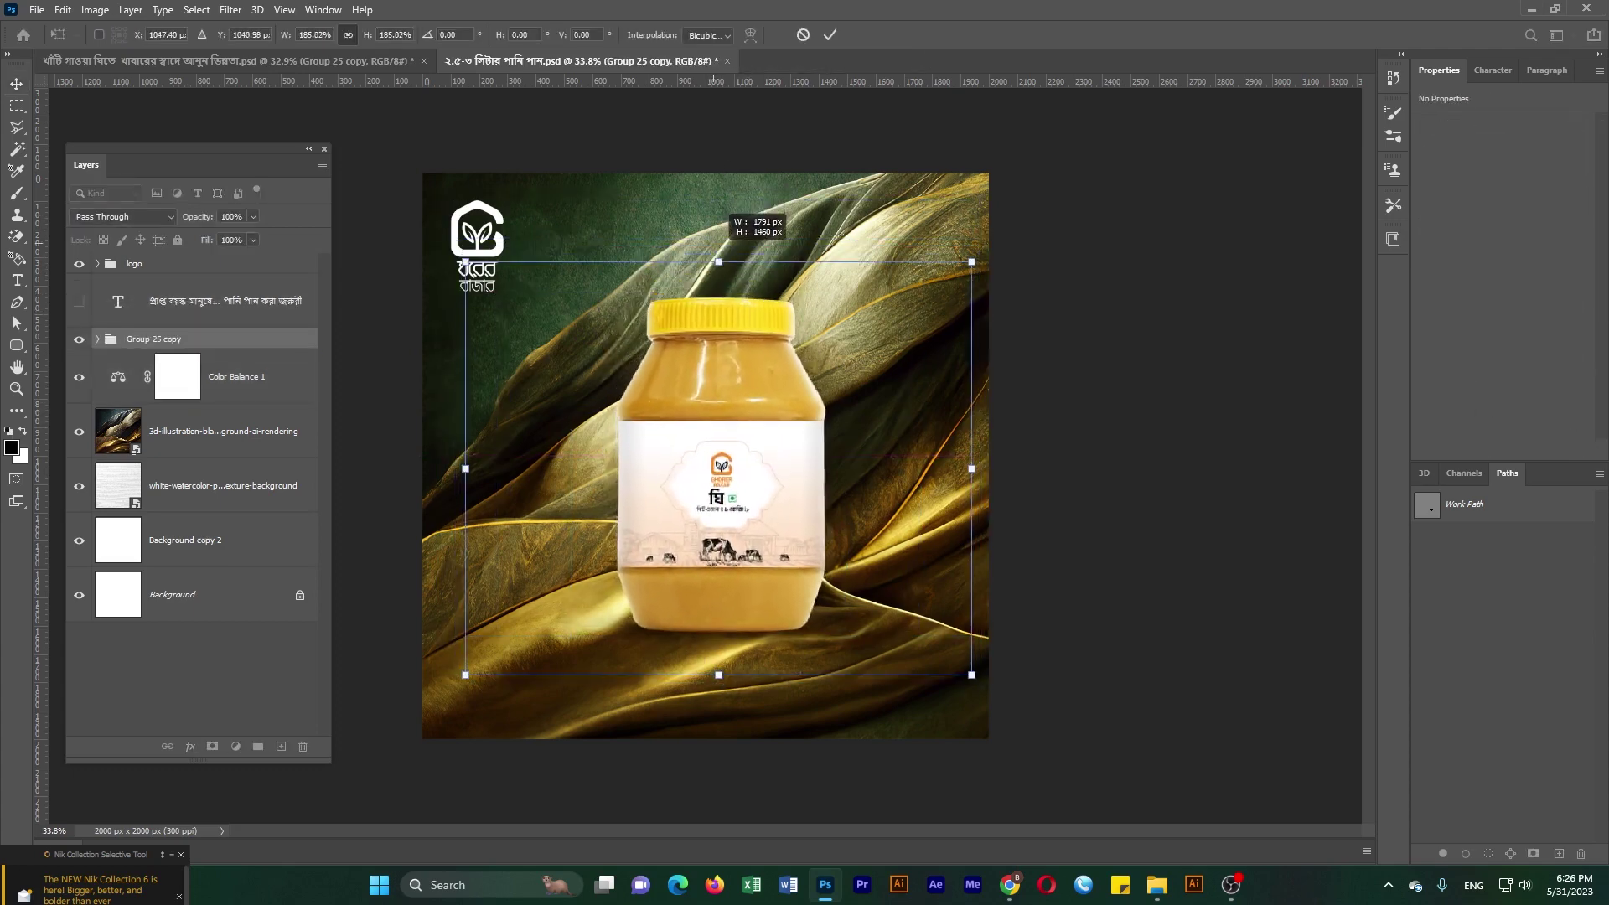
key(Return)
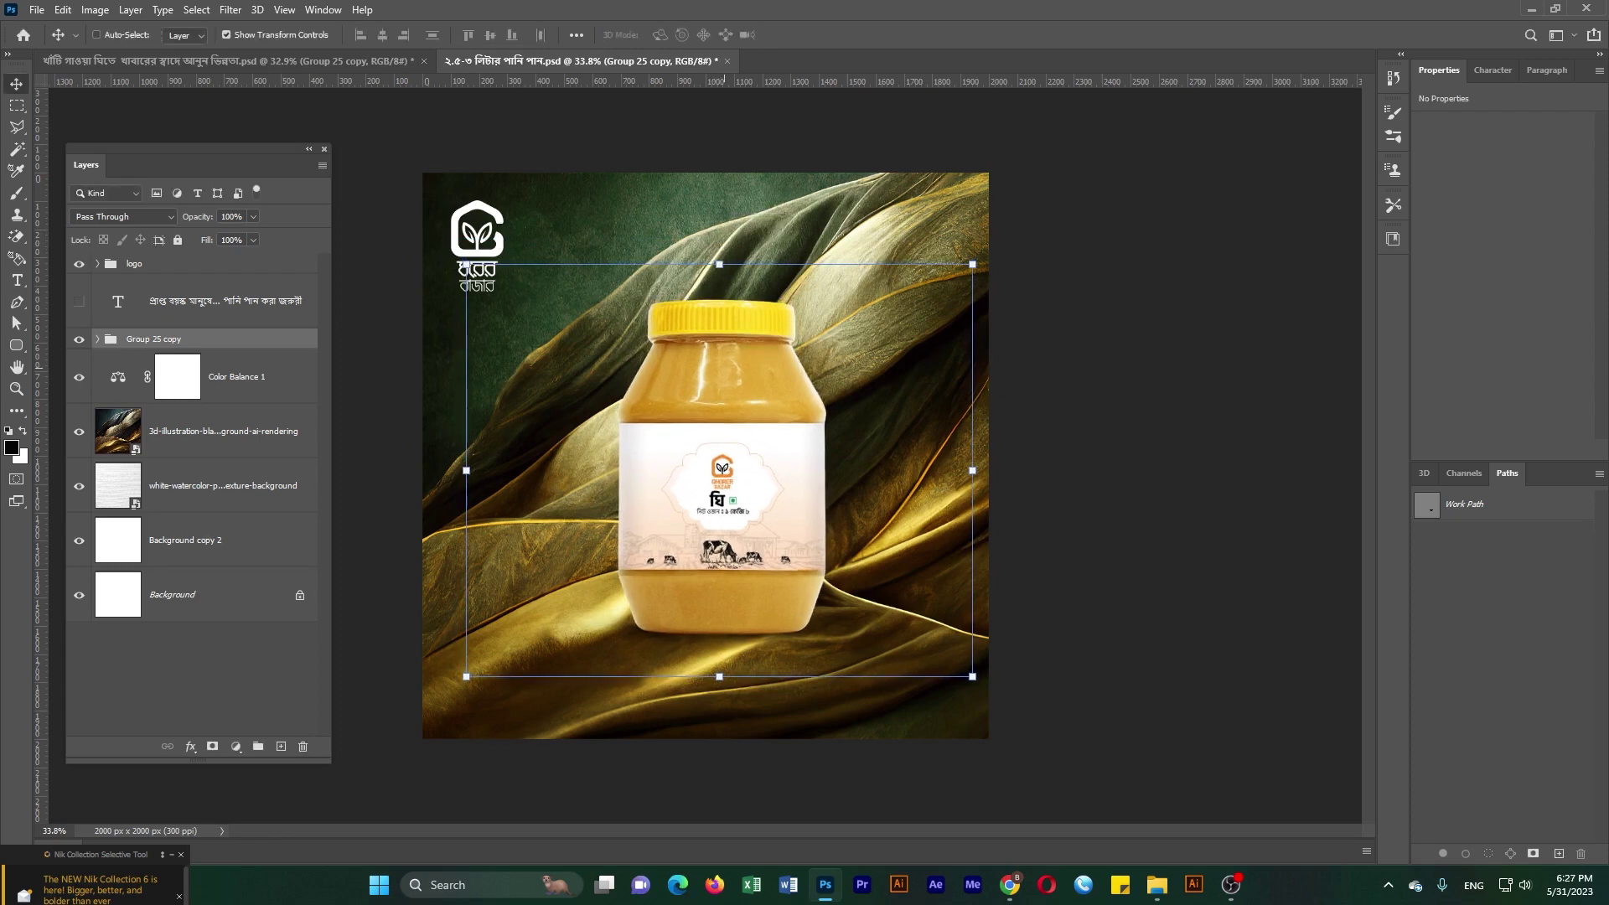
key(m)
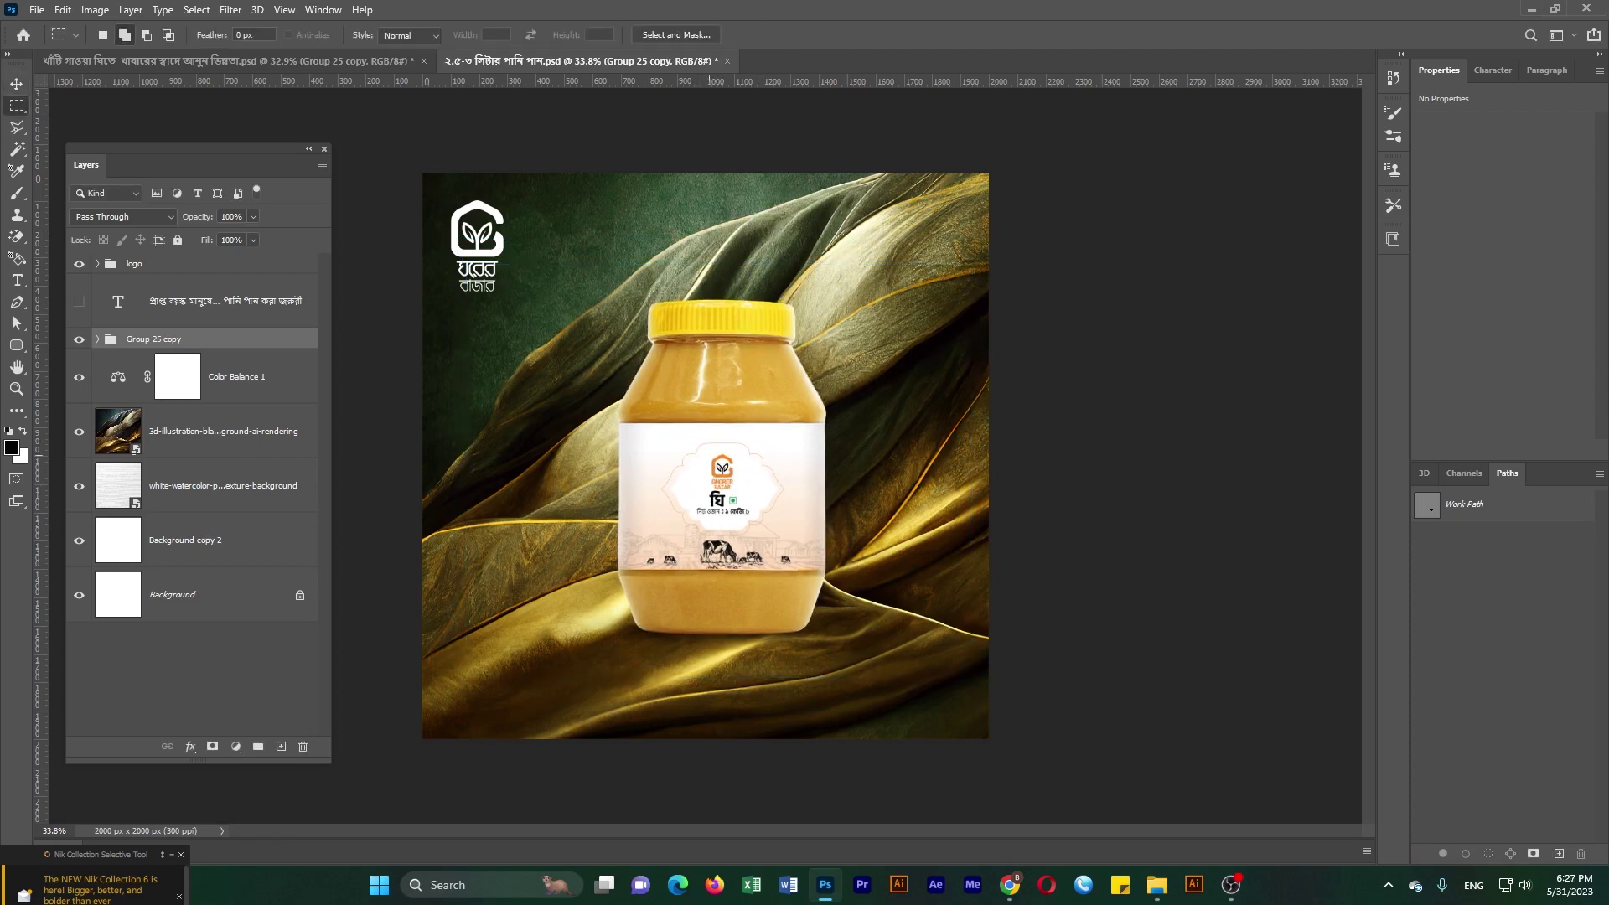
scroll(706, 455, up, 2)
scroll(705, 456, down, 2)
scroll(706, 455, up, 2)
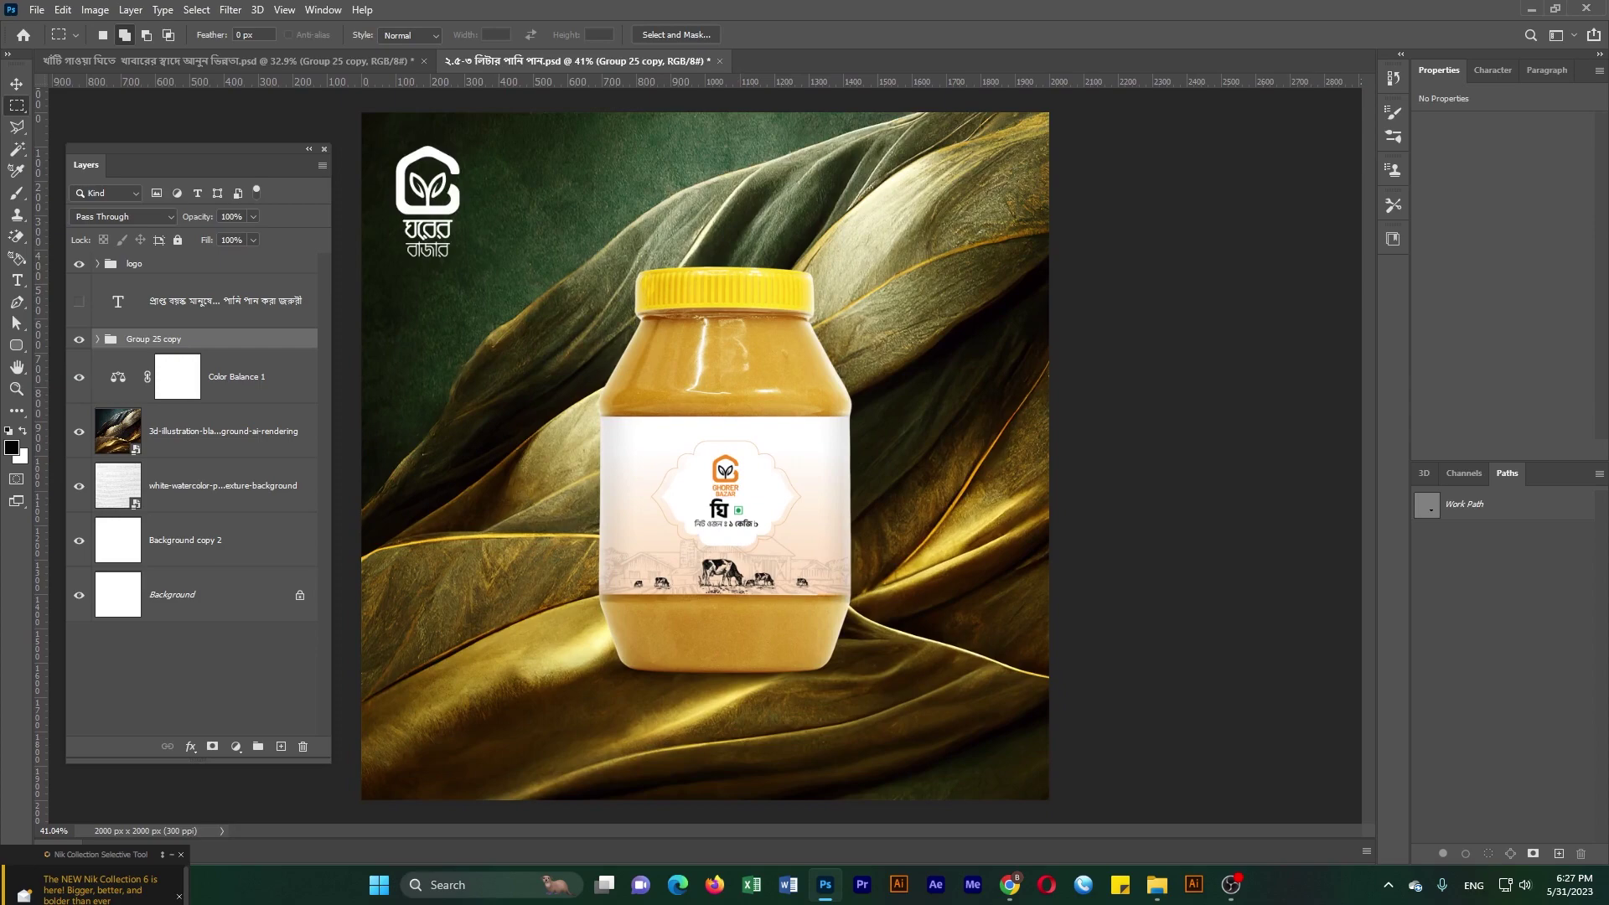
key(ctrl+comma)
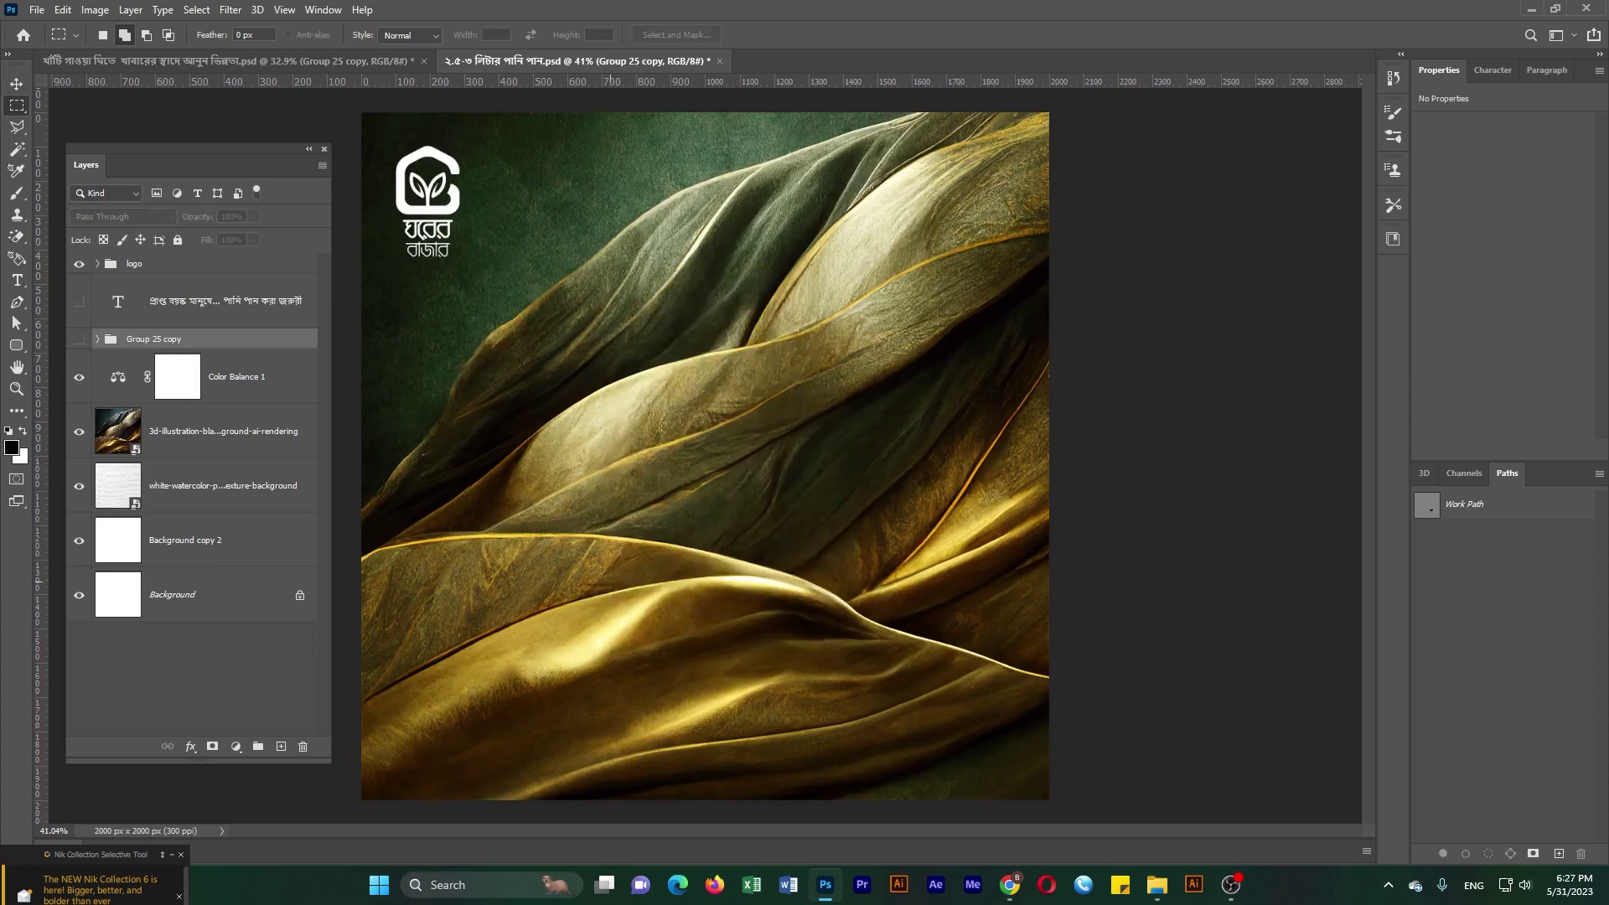
- Trace the front golden fabric fold with the Pen tool
scroll(614, 562, up, 5)
key(p)
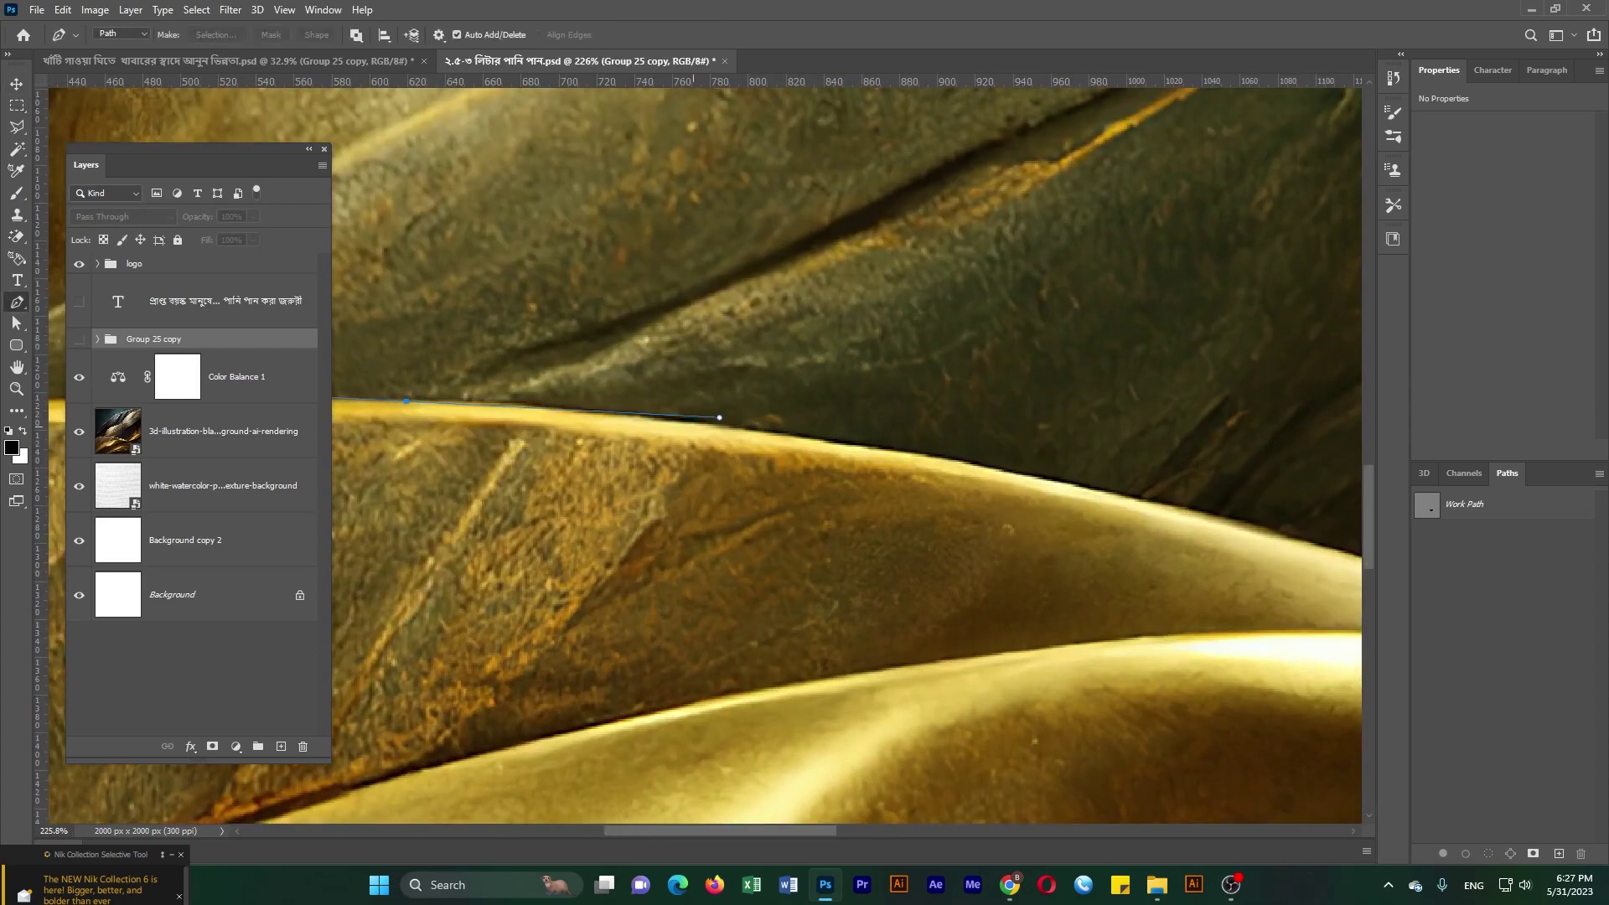
drag(719, 418, 723, 405)
mouse_move(1239, 524)
mouse_down()
mouse_move(1349, 552)
mouse_move(470, 190)
mouse_up()
drag(733, 286, 893, 365)
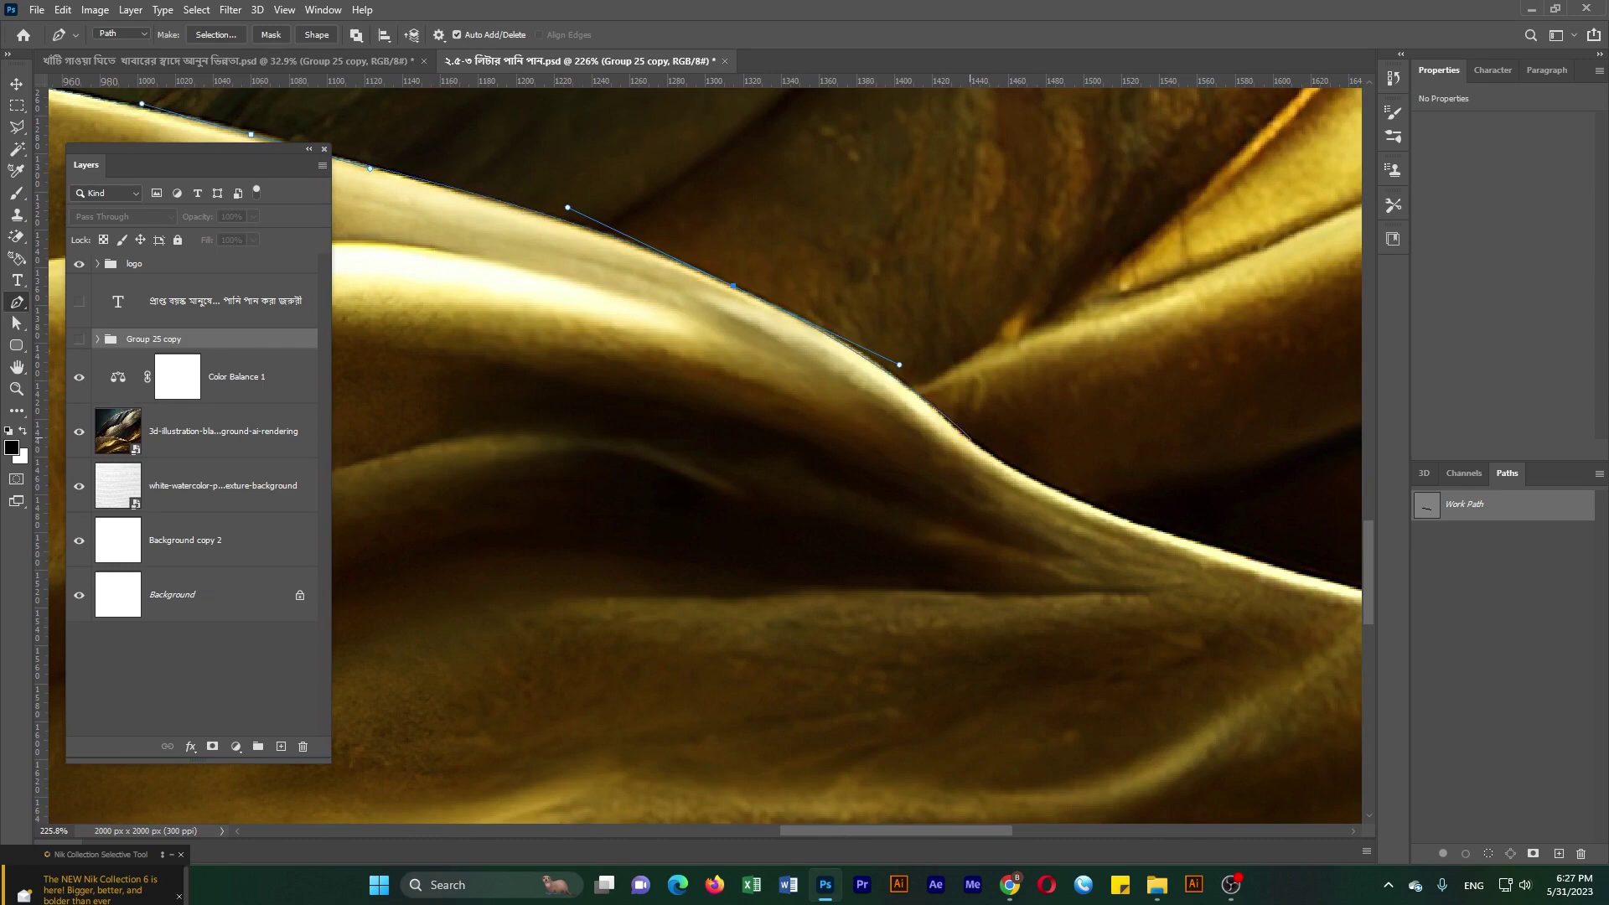
drag(922, 503, 554, 347)
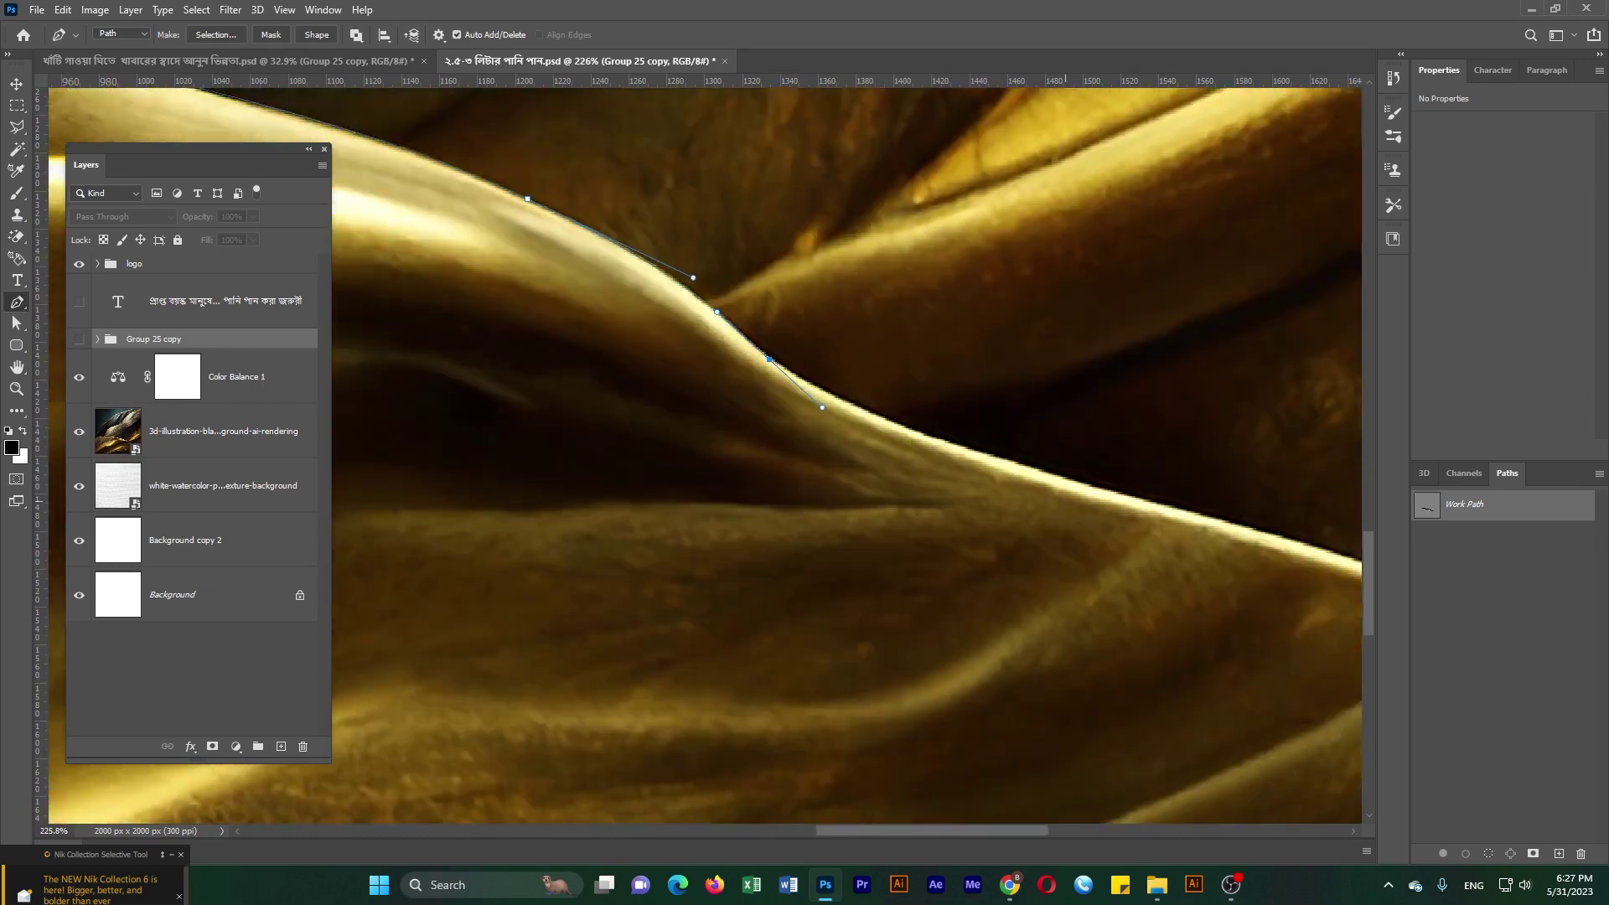
drag(1057, 447, 1244, 486)
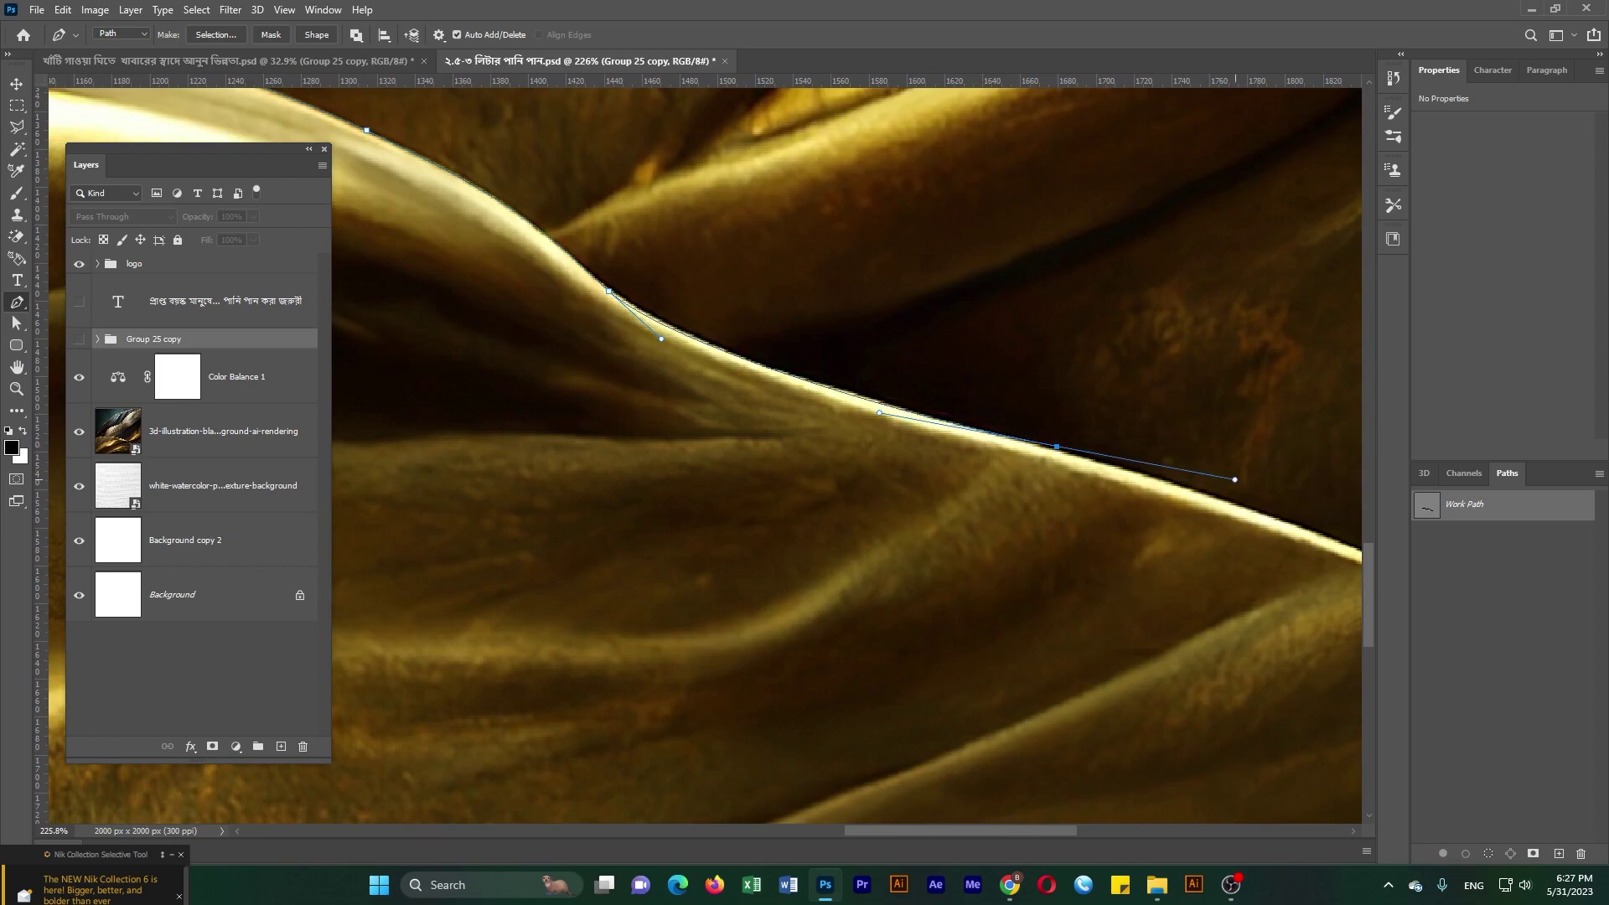
- Mask the jar group's base with the fold selection, reselect it, and add Layer 39
click(79, 339)
scroll(963, 510, down, 3)
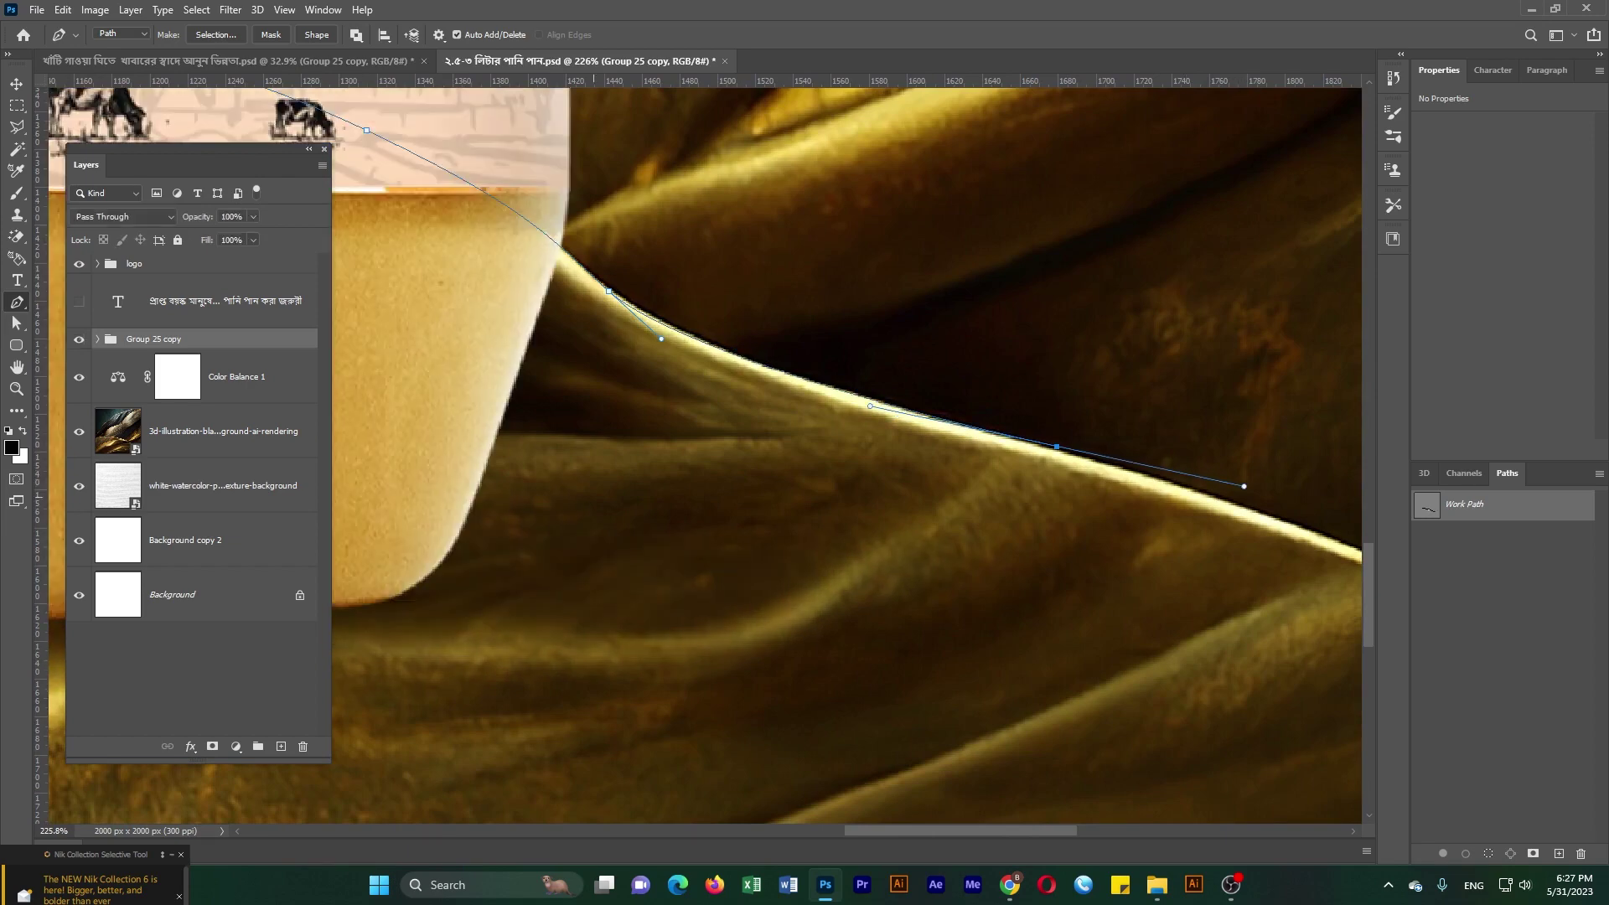
scroll(963, 510, down, 3)
scroll(963, 510, down, 2)
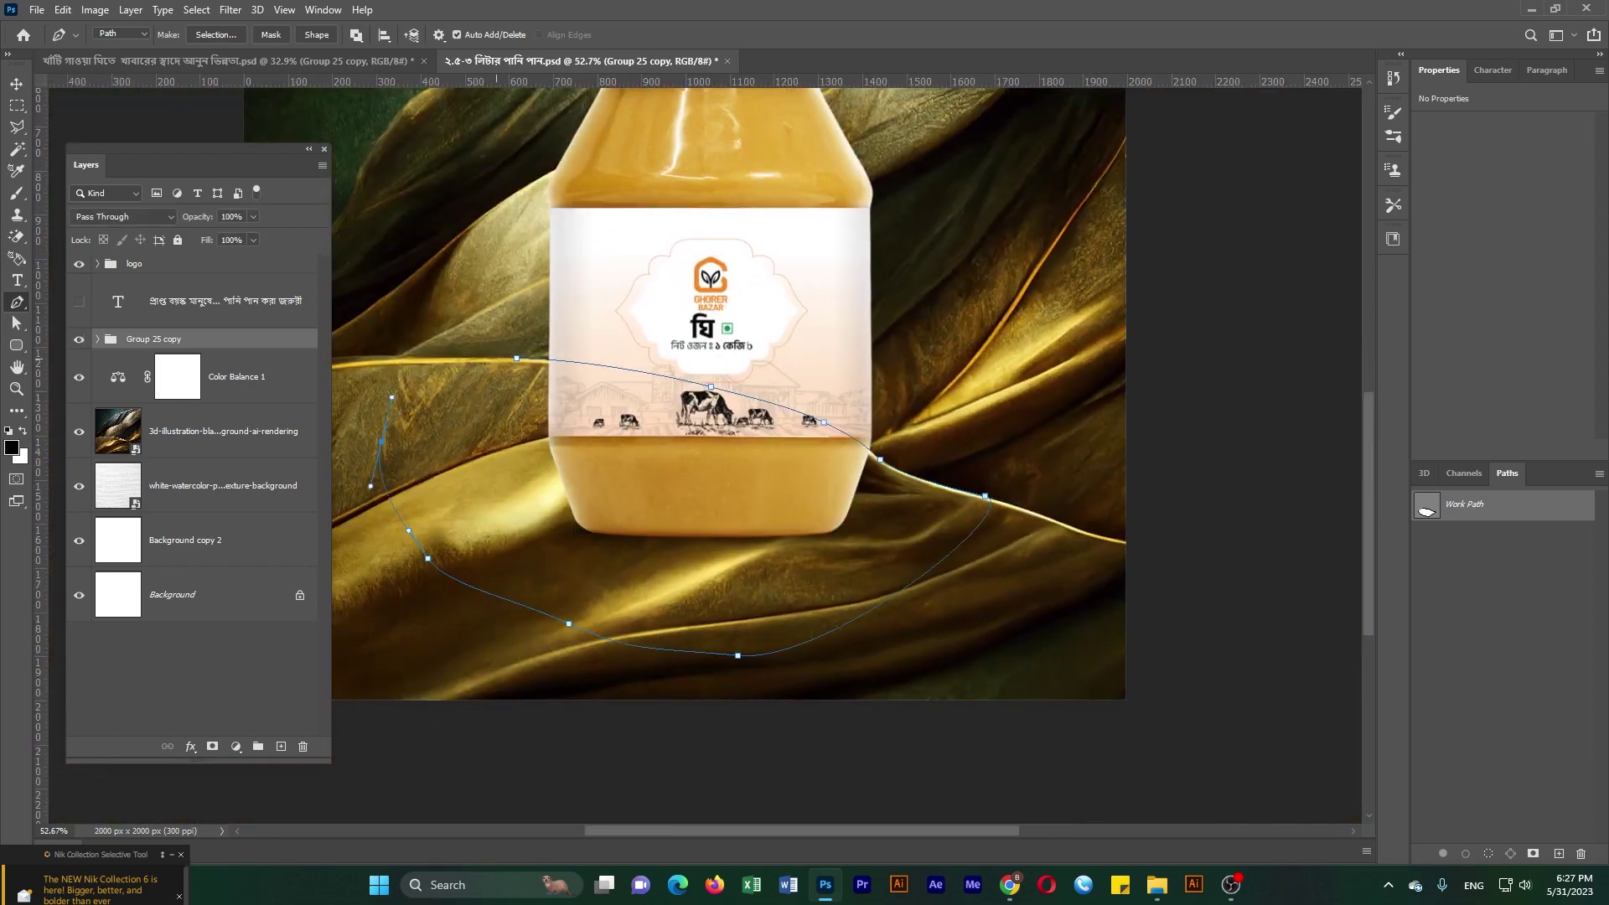
key(ctrl+Return)
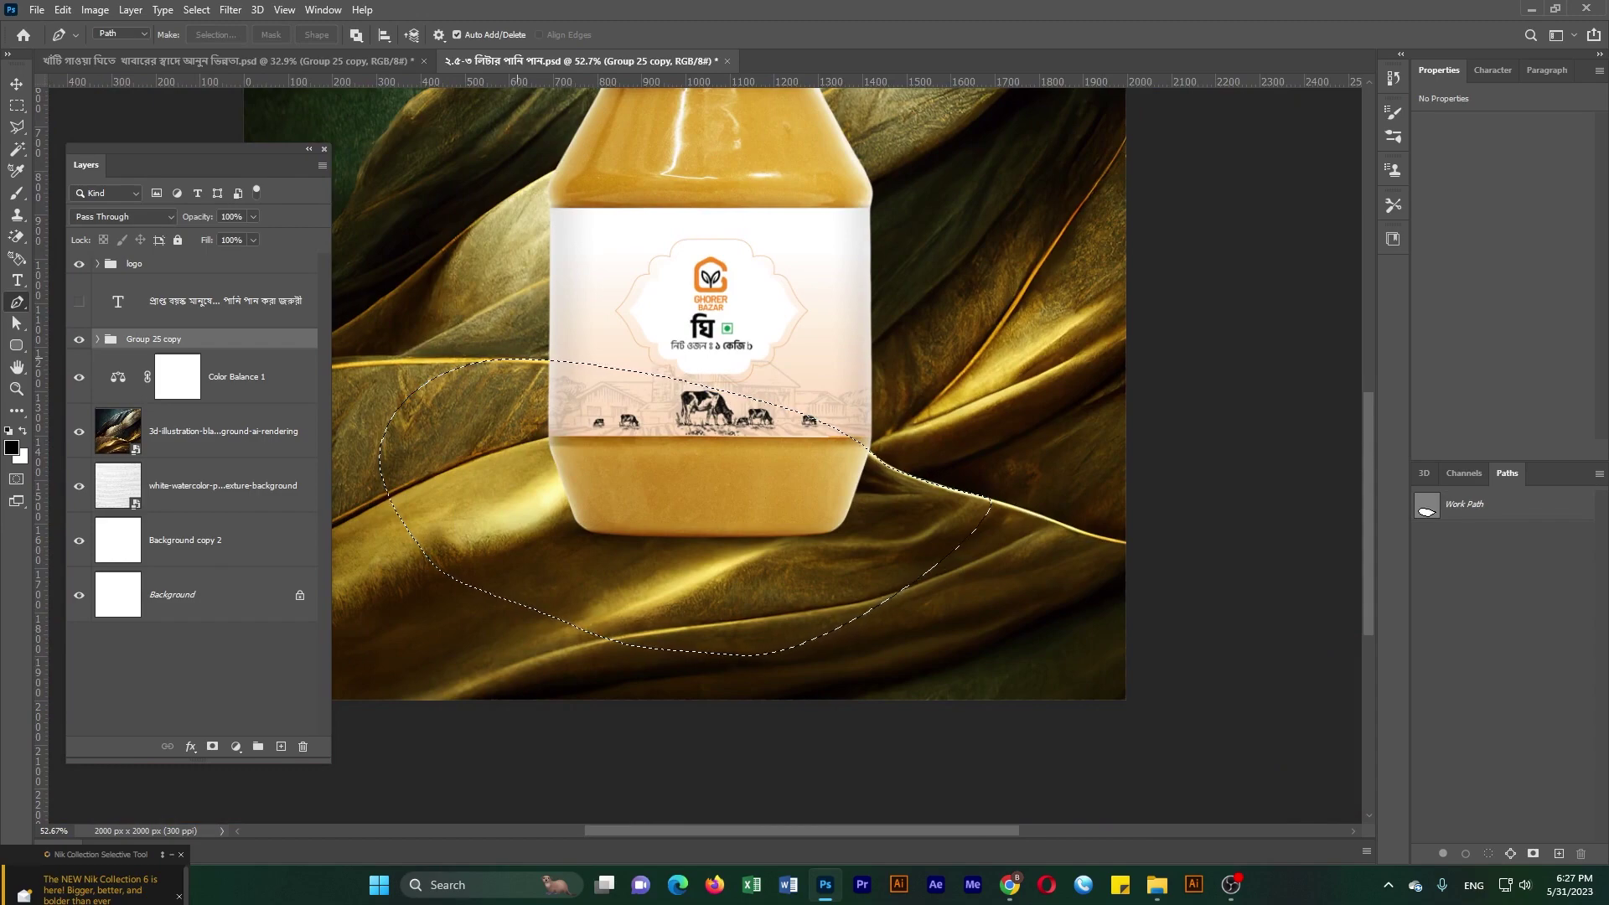
alt+click(212, 746)
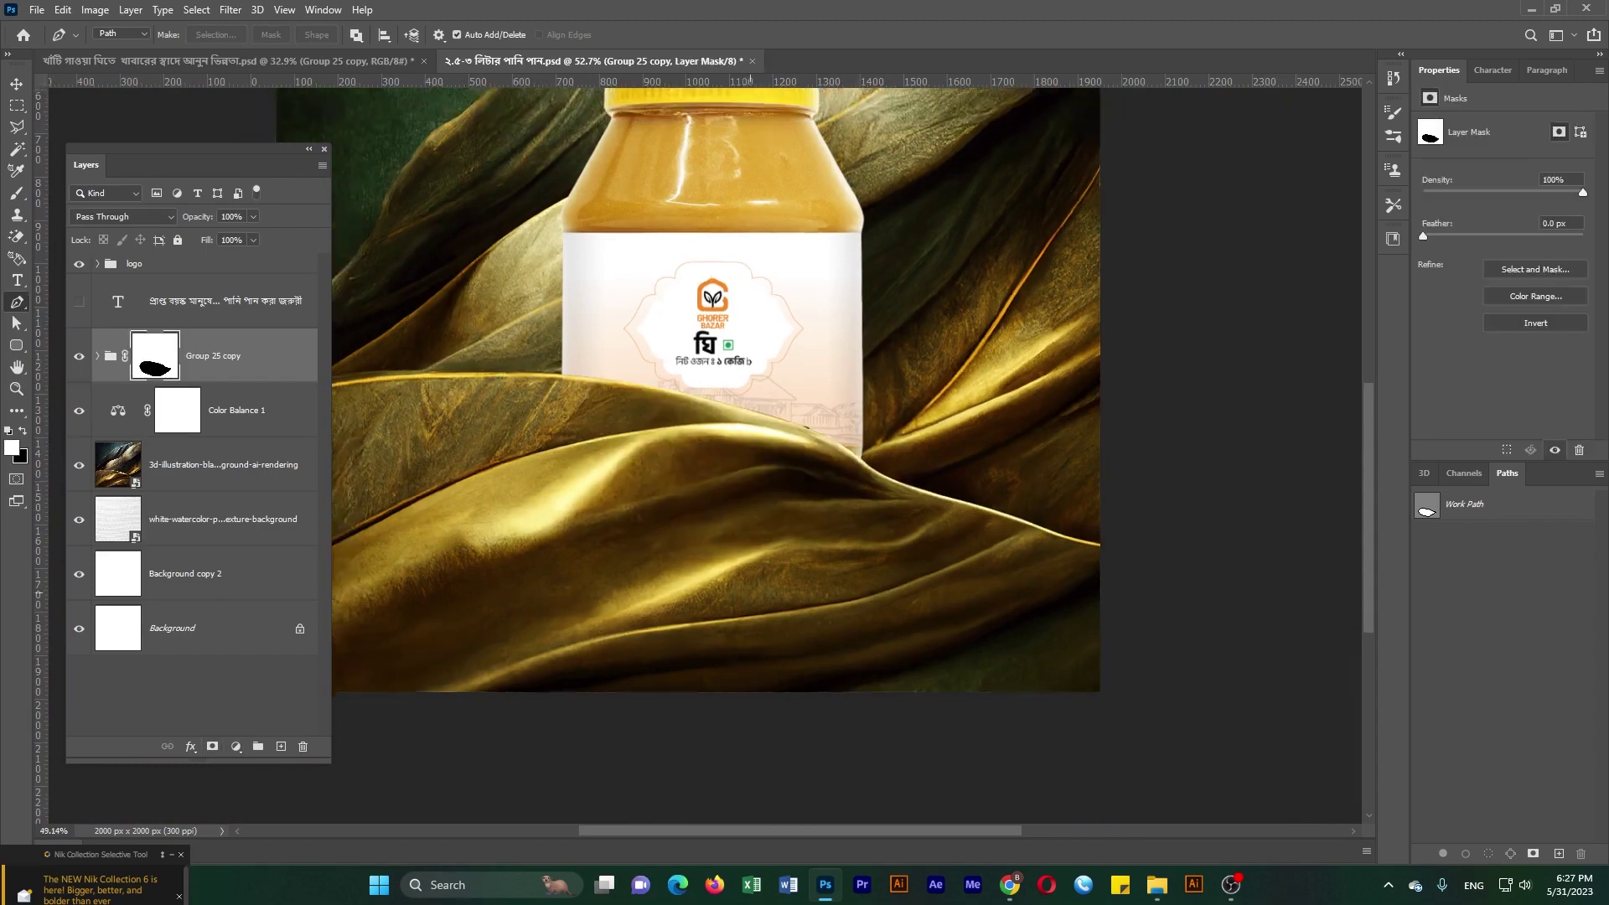
scroll(704, 440, down, 1)
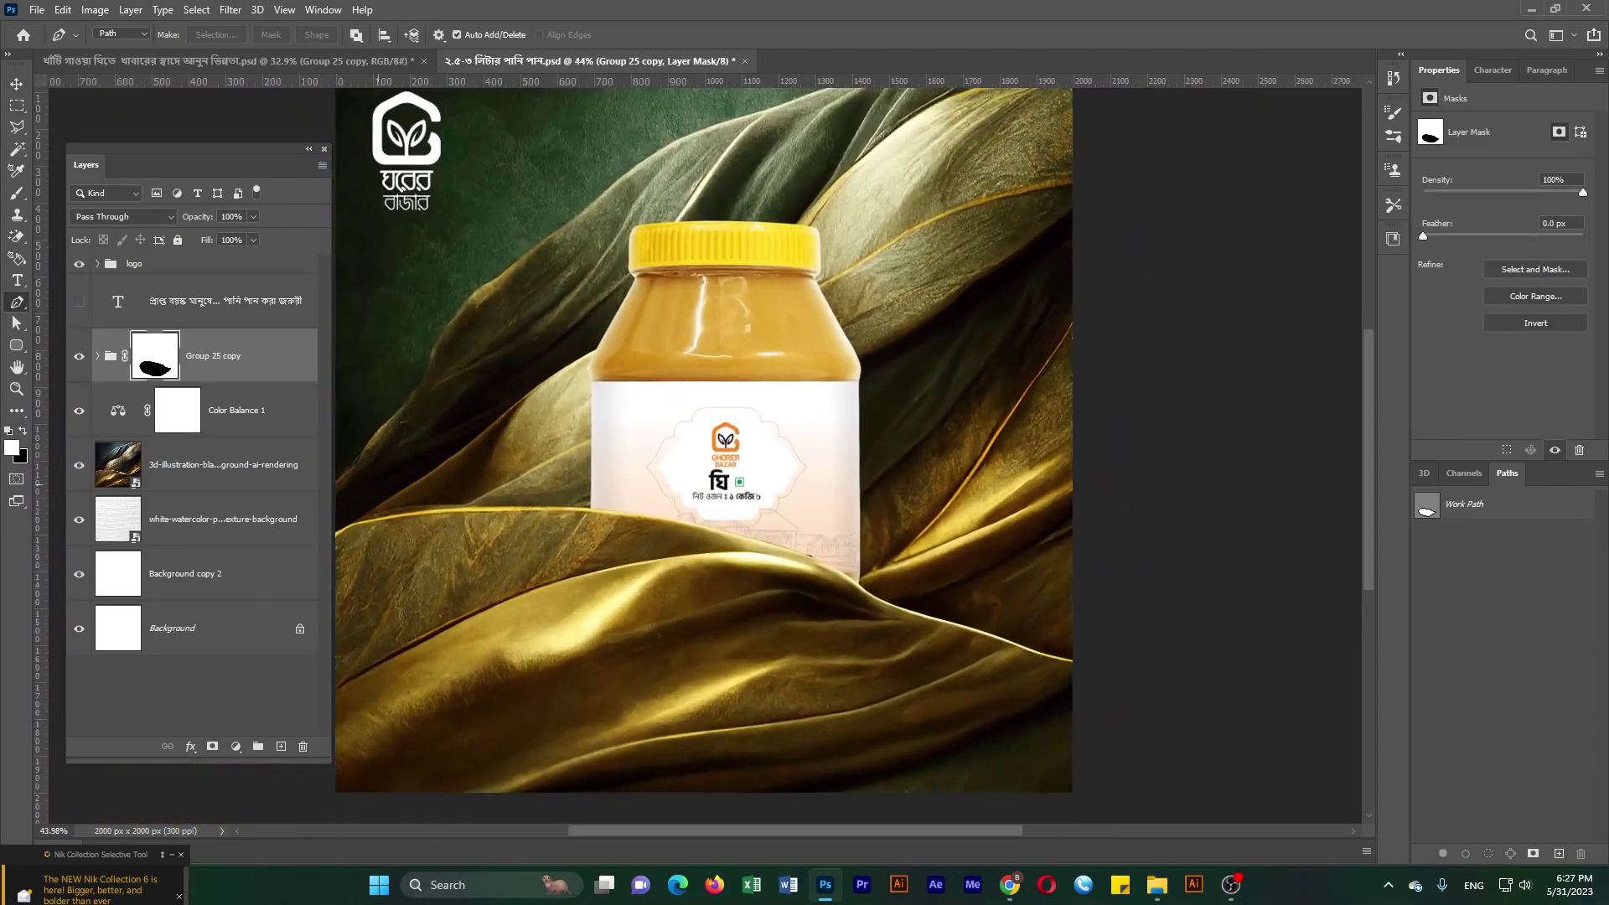
key(ctrl+shift+d)
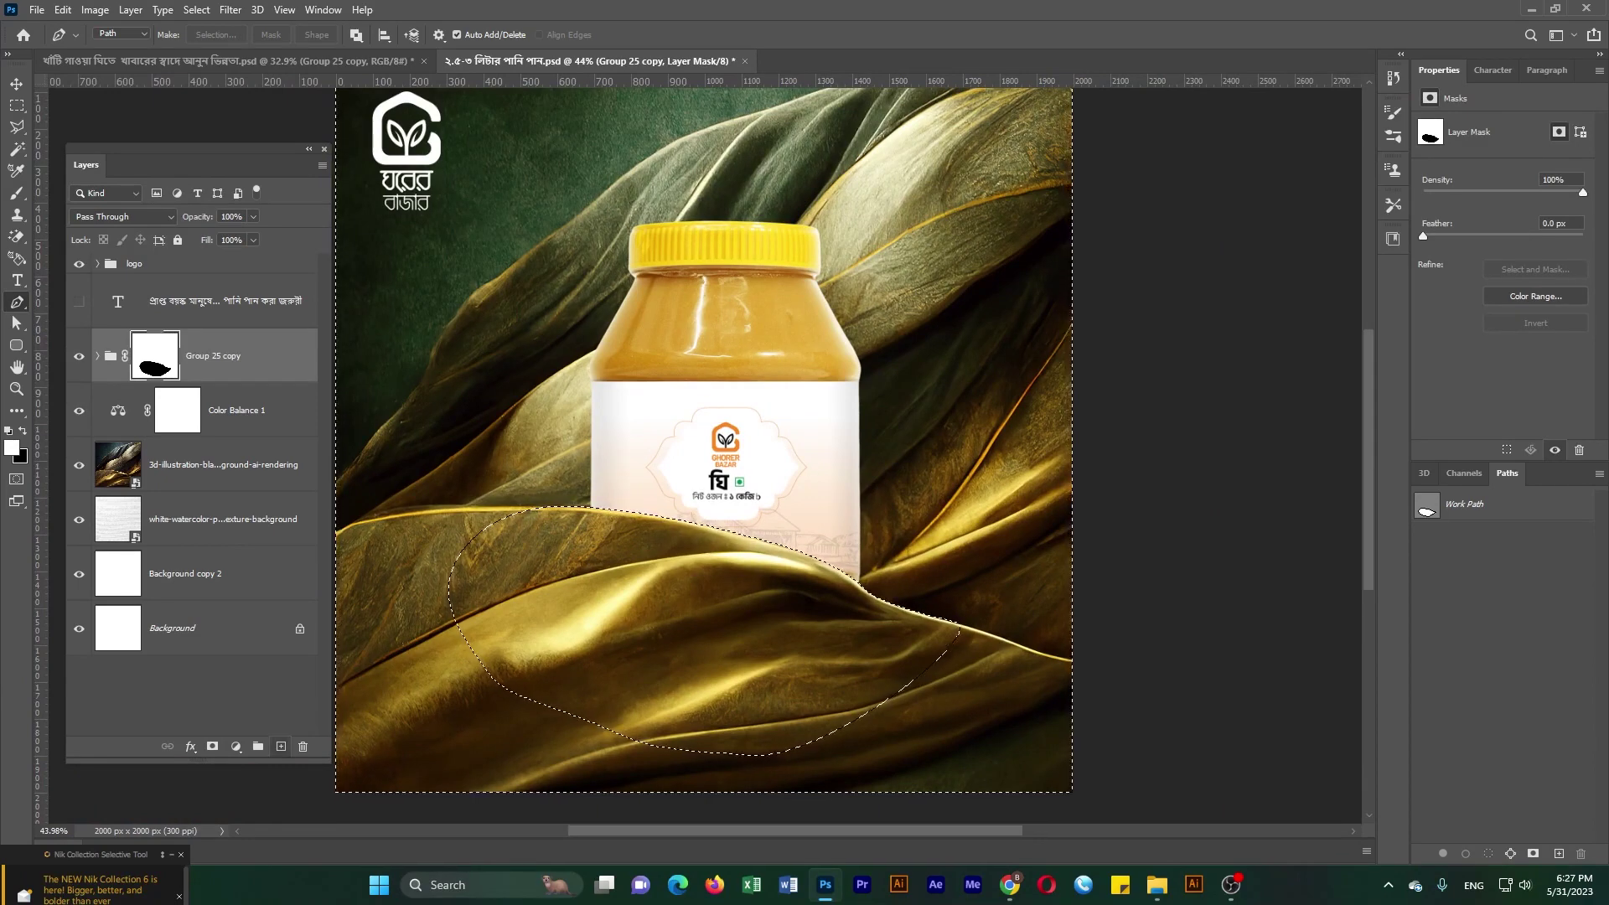
key(ctrl+shift+alt+n)
- Paint a soft 600 px, 22%-flow shadow along the fabric fold, then deselect
key(b)
click(491, 36)
drag(444, 54, 429, 54)
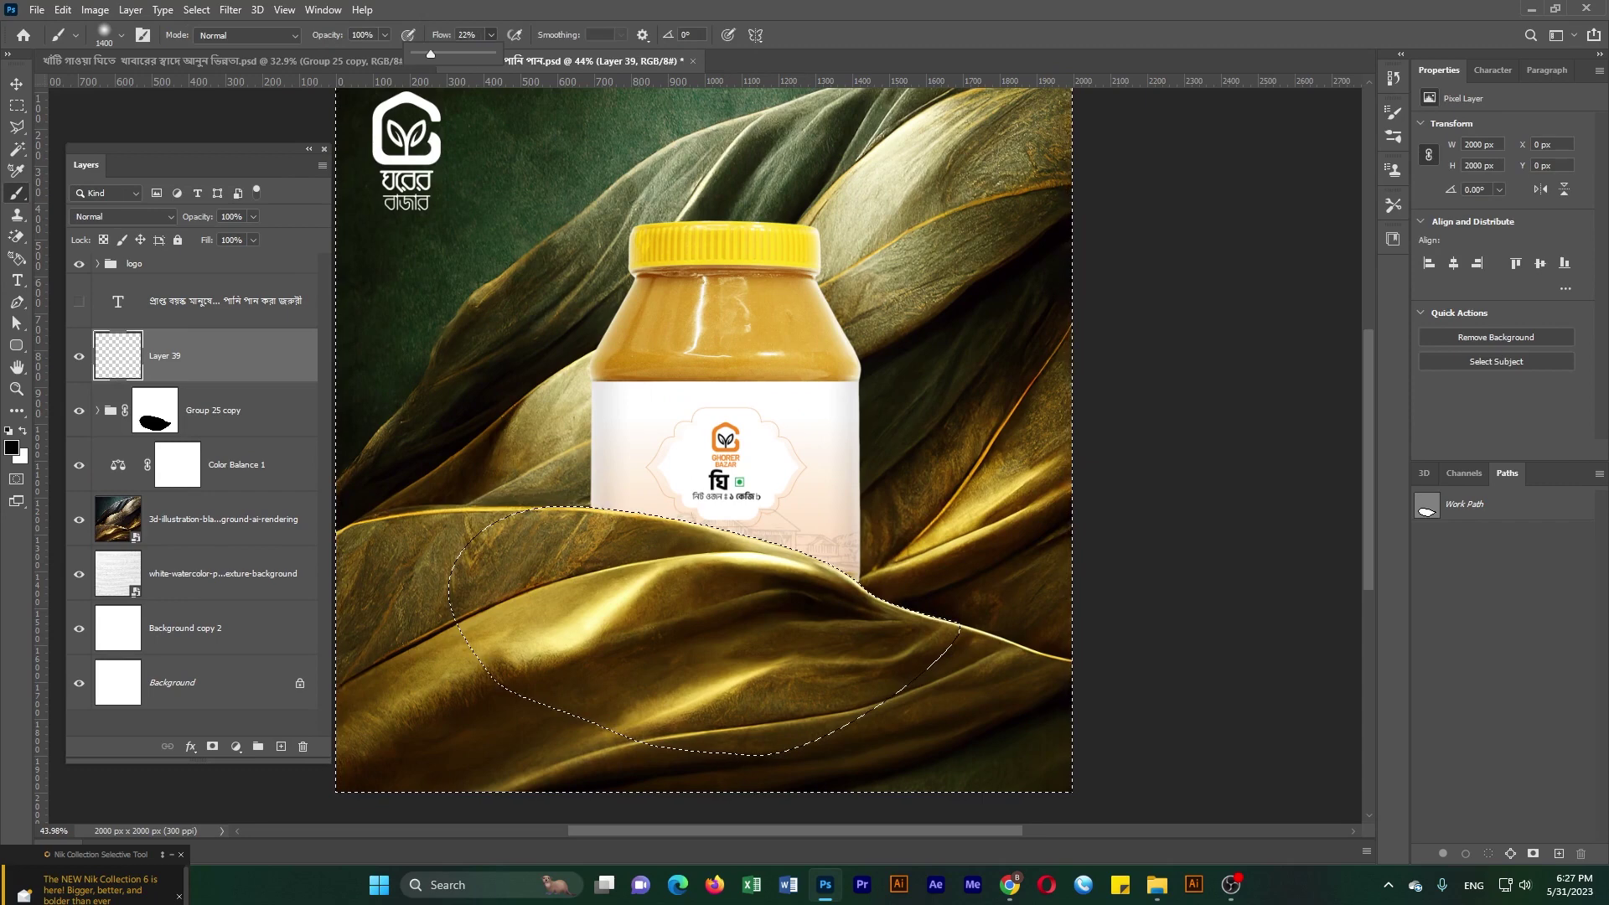
key(bracketleft)
key(bracketleft)
key(bracketleft)
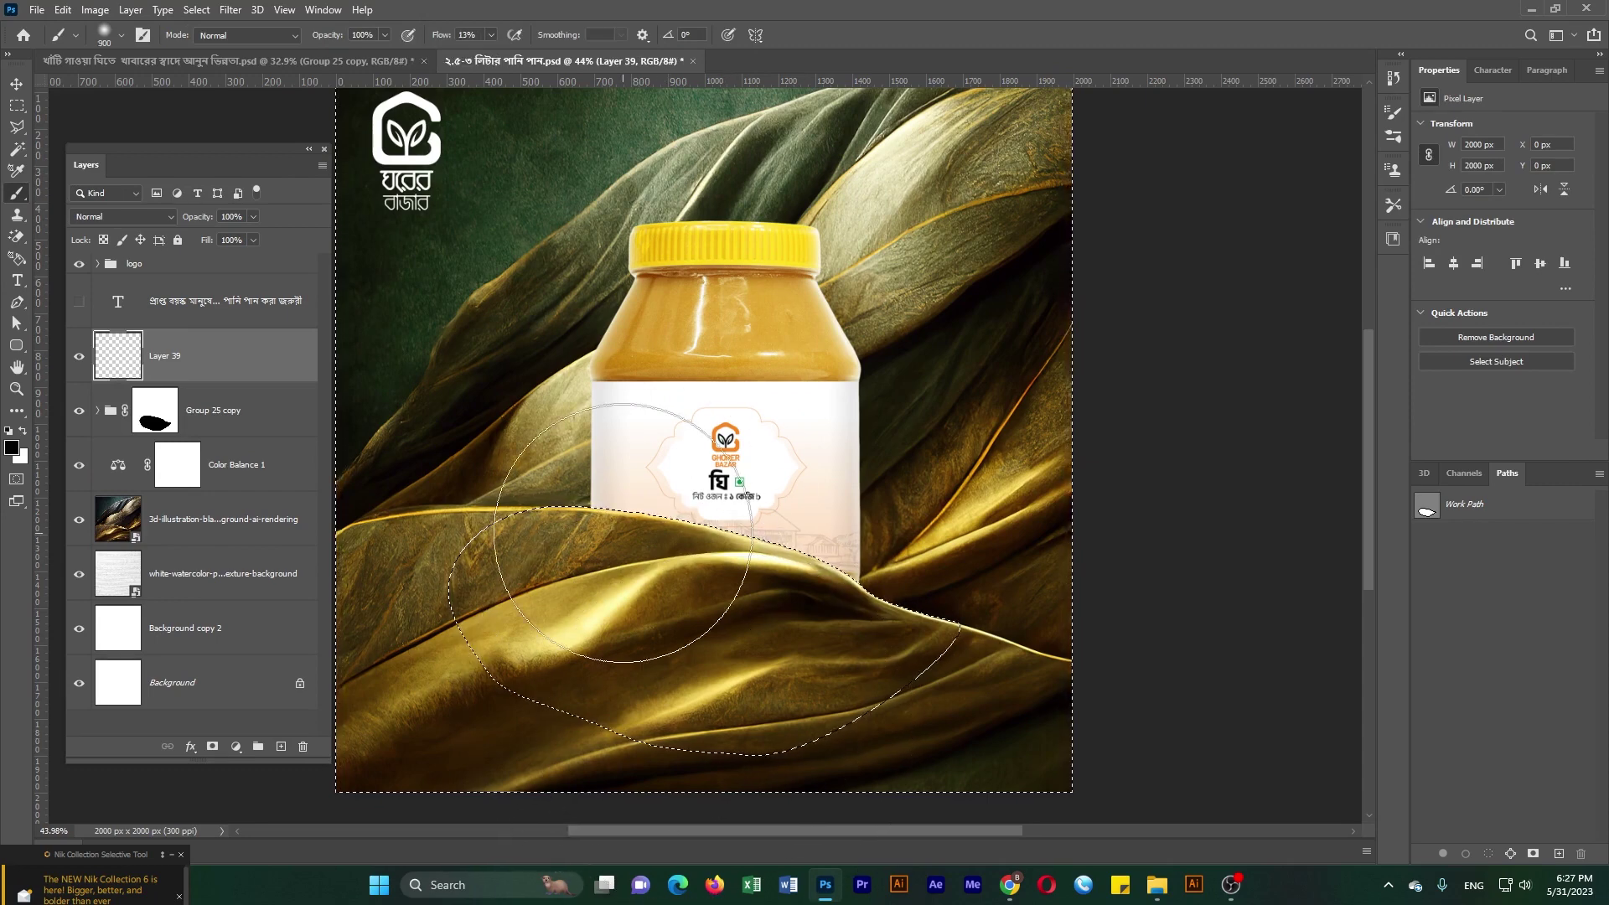
drag(621, 501, 830, 563)
drag(570, 494, 737, 528)
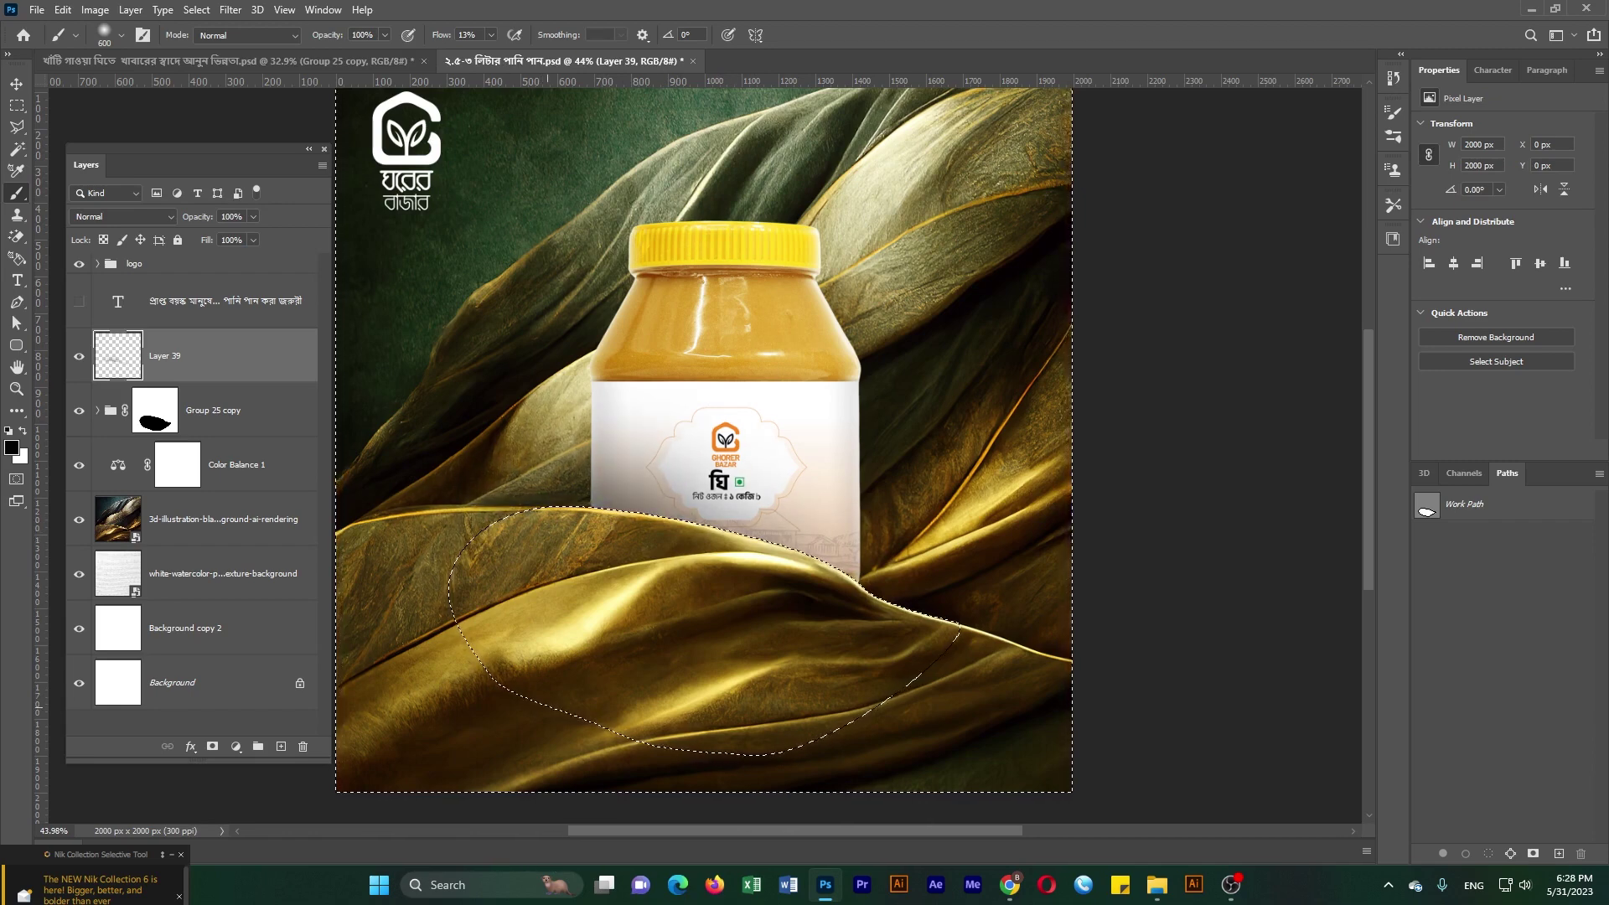
key(ctrl+d)
- Give Layer 39 a layer mask and set it to Multiply blend mode
right_click(203, 356)
click(251, 478)
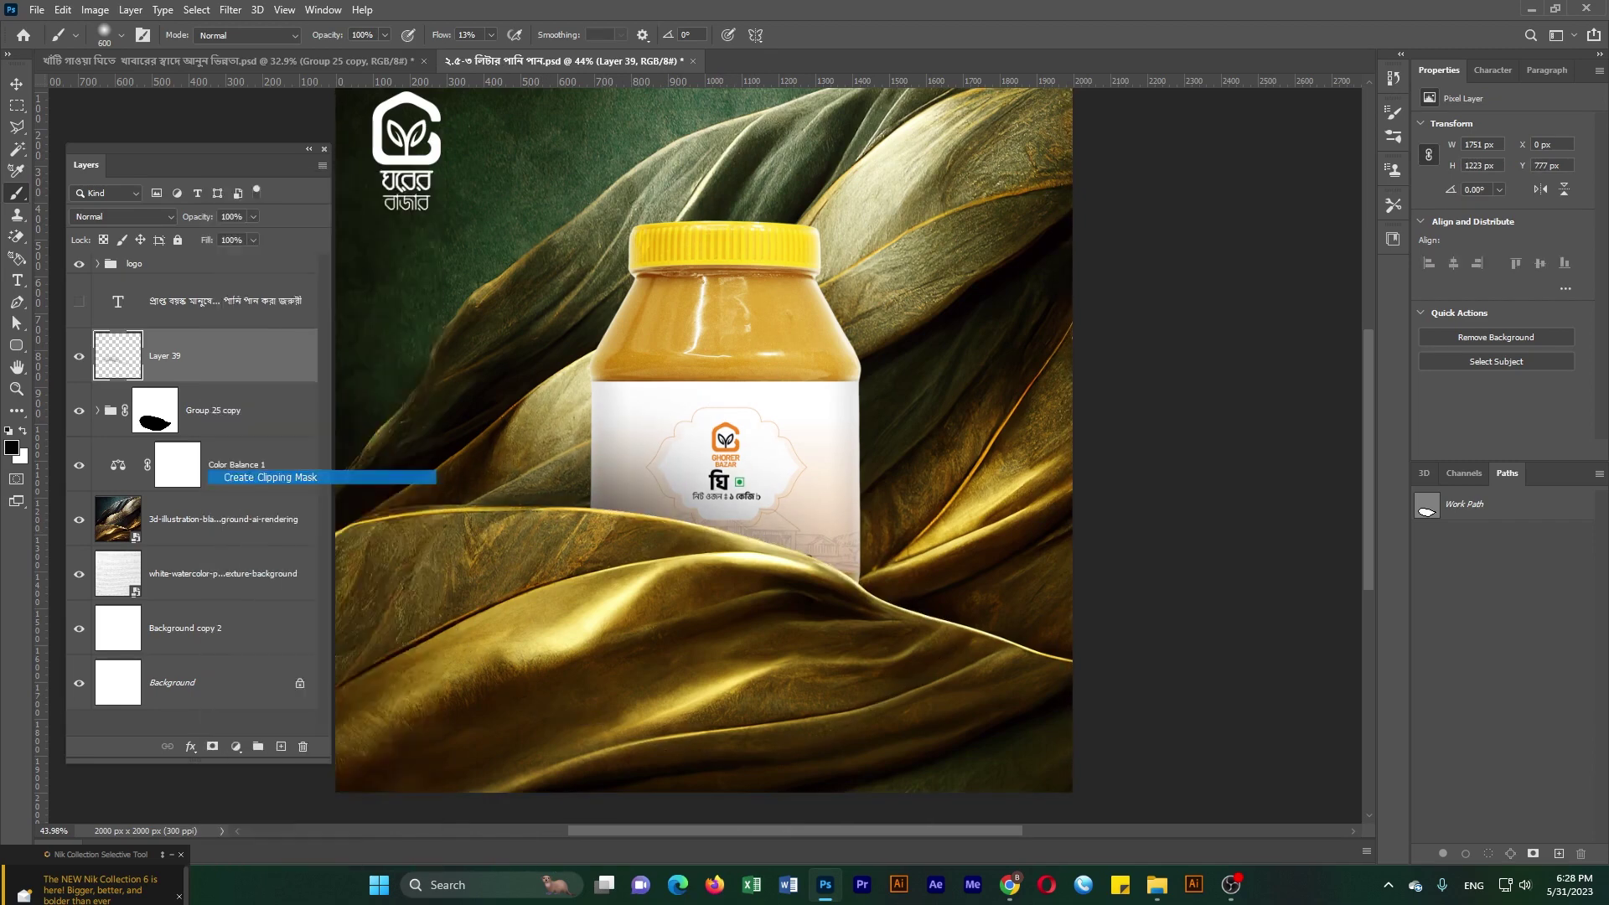
right_click(209, 356)
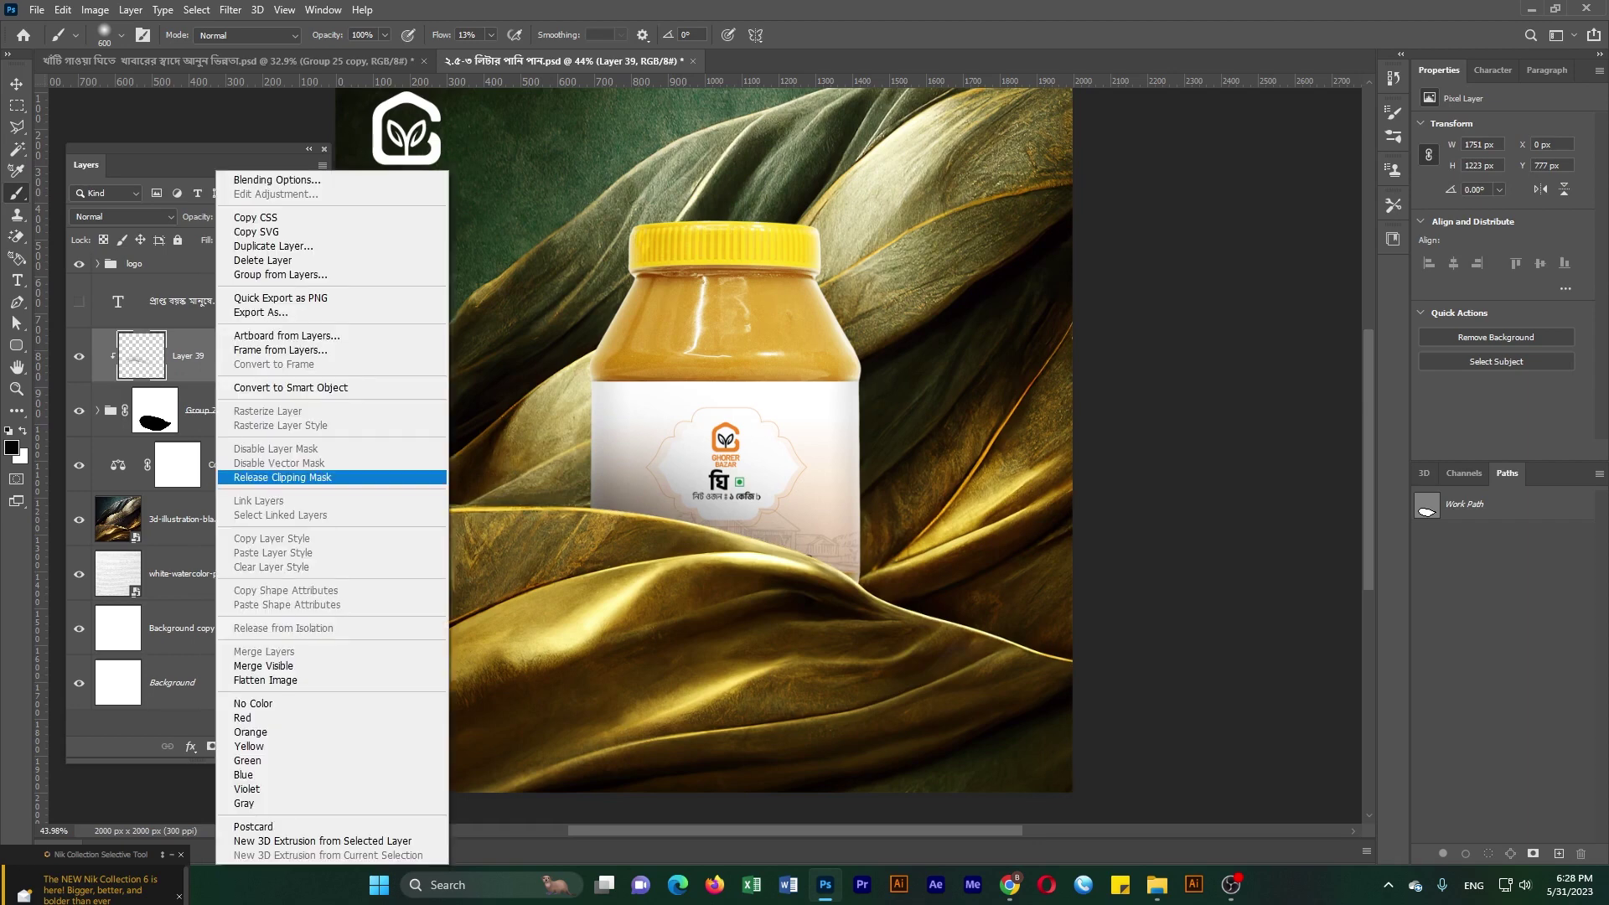
click(251, 479)
scroll(470, 534, up, 1)
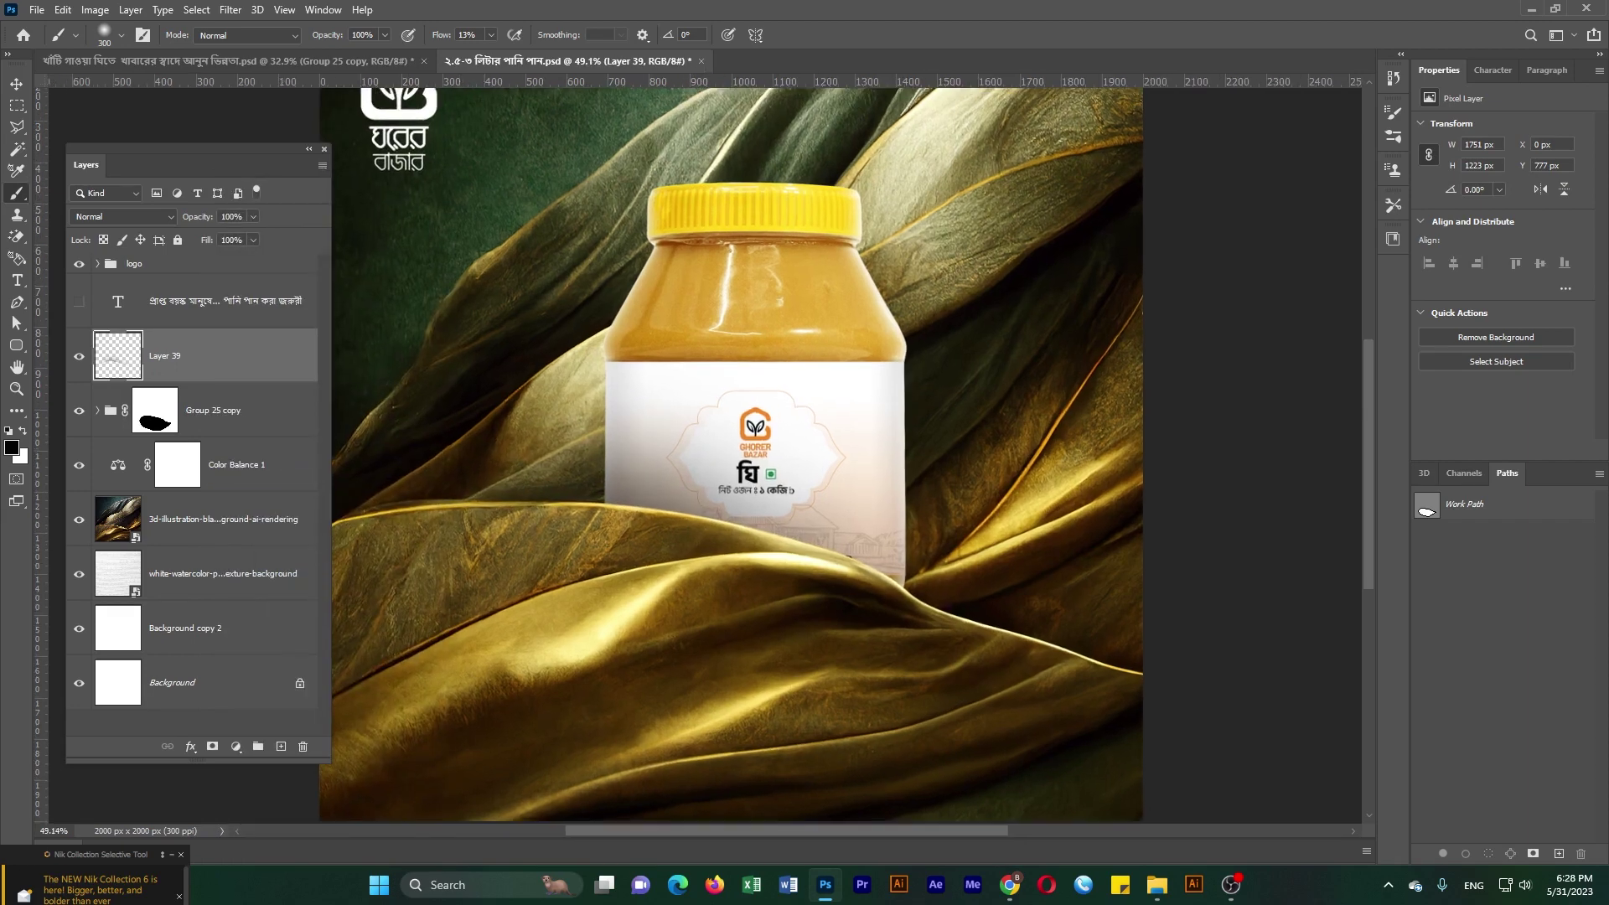
click(212, 746)
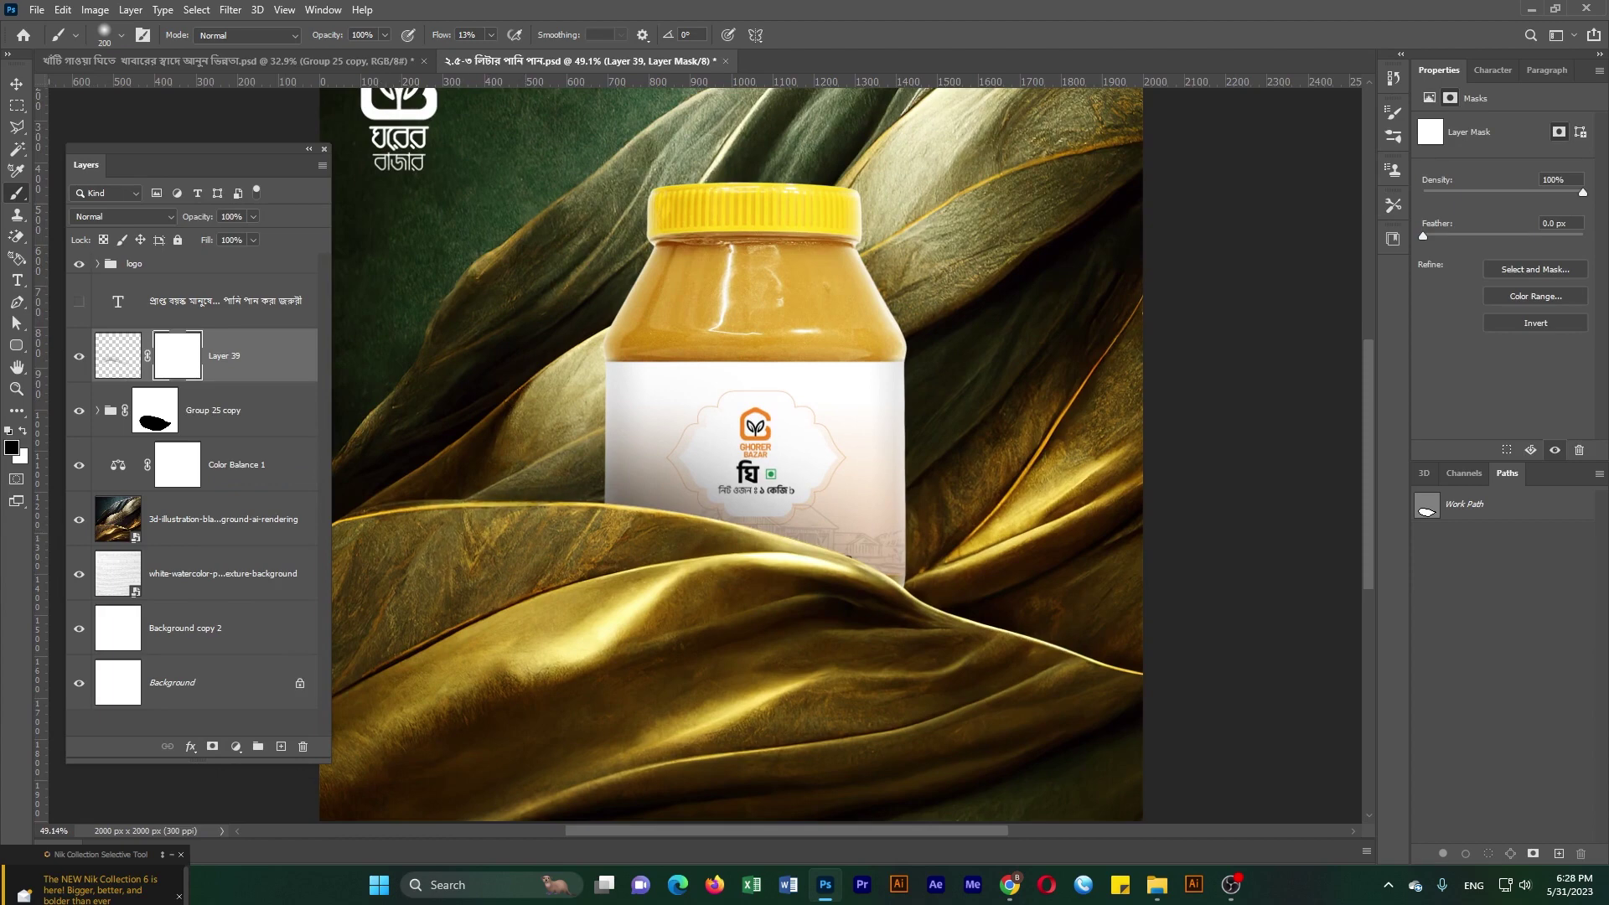
scroll(682, 498, down, 3)
click(123, 216)
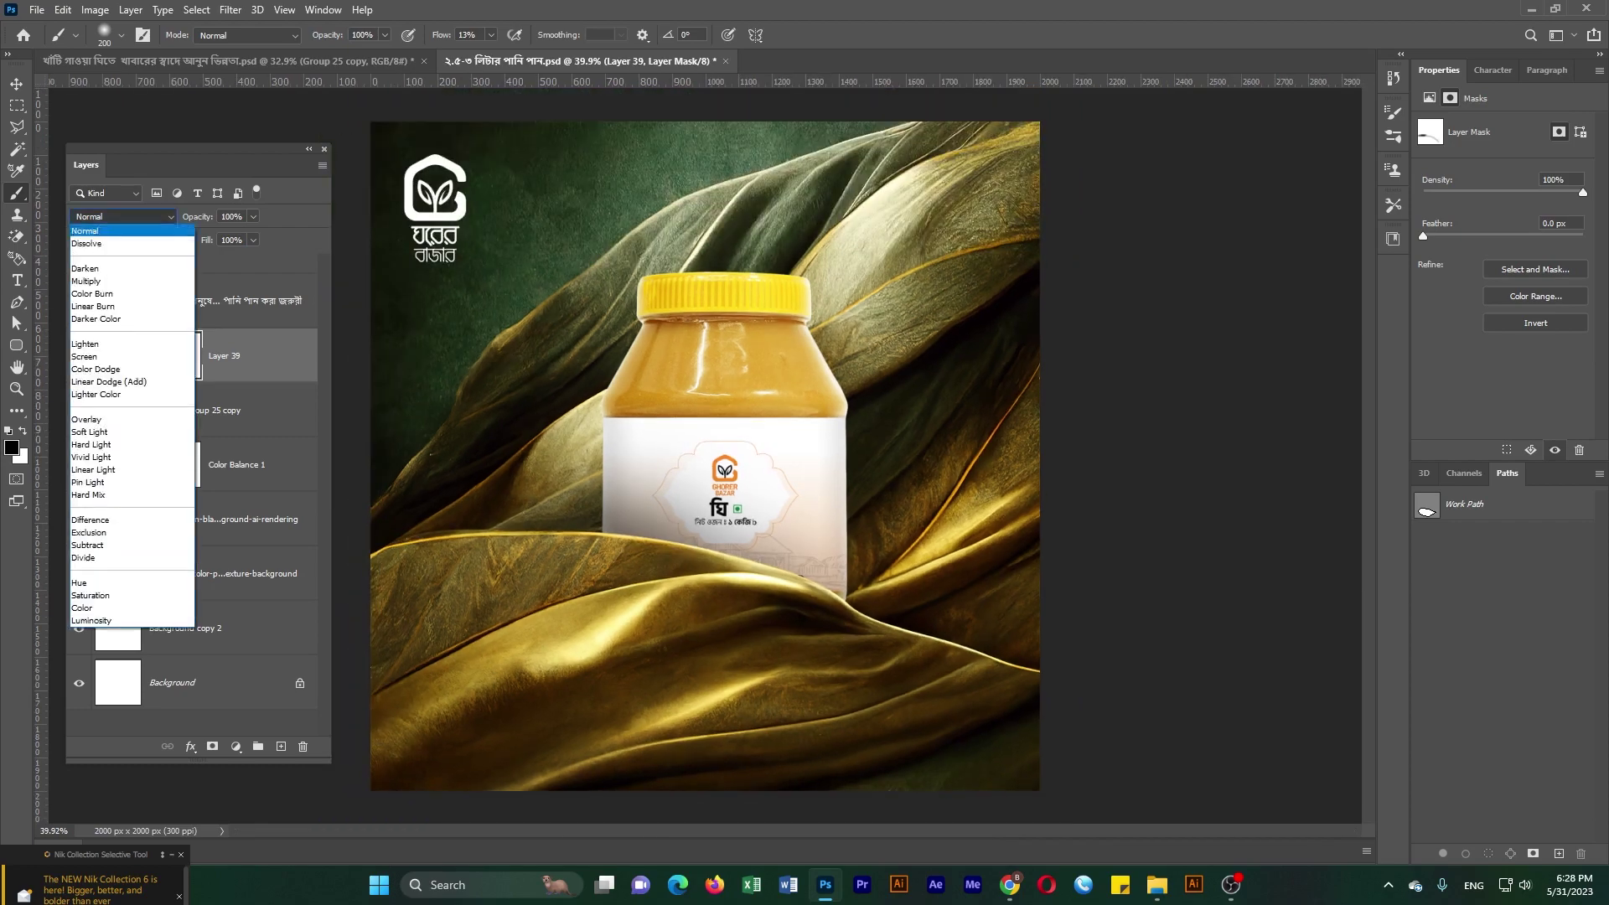
click(101, 269)
scroll(706, 456, up, 2)
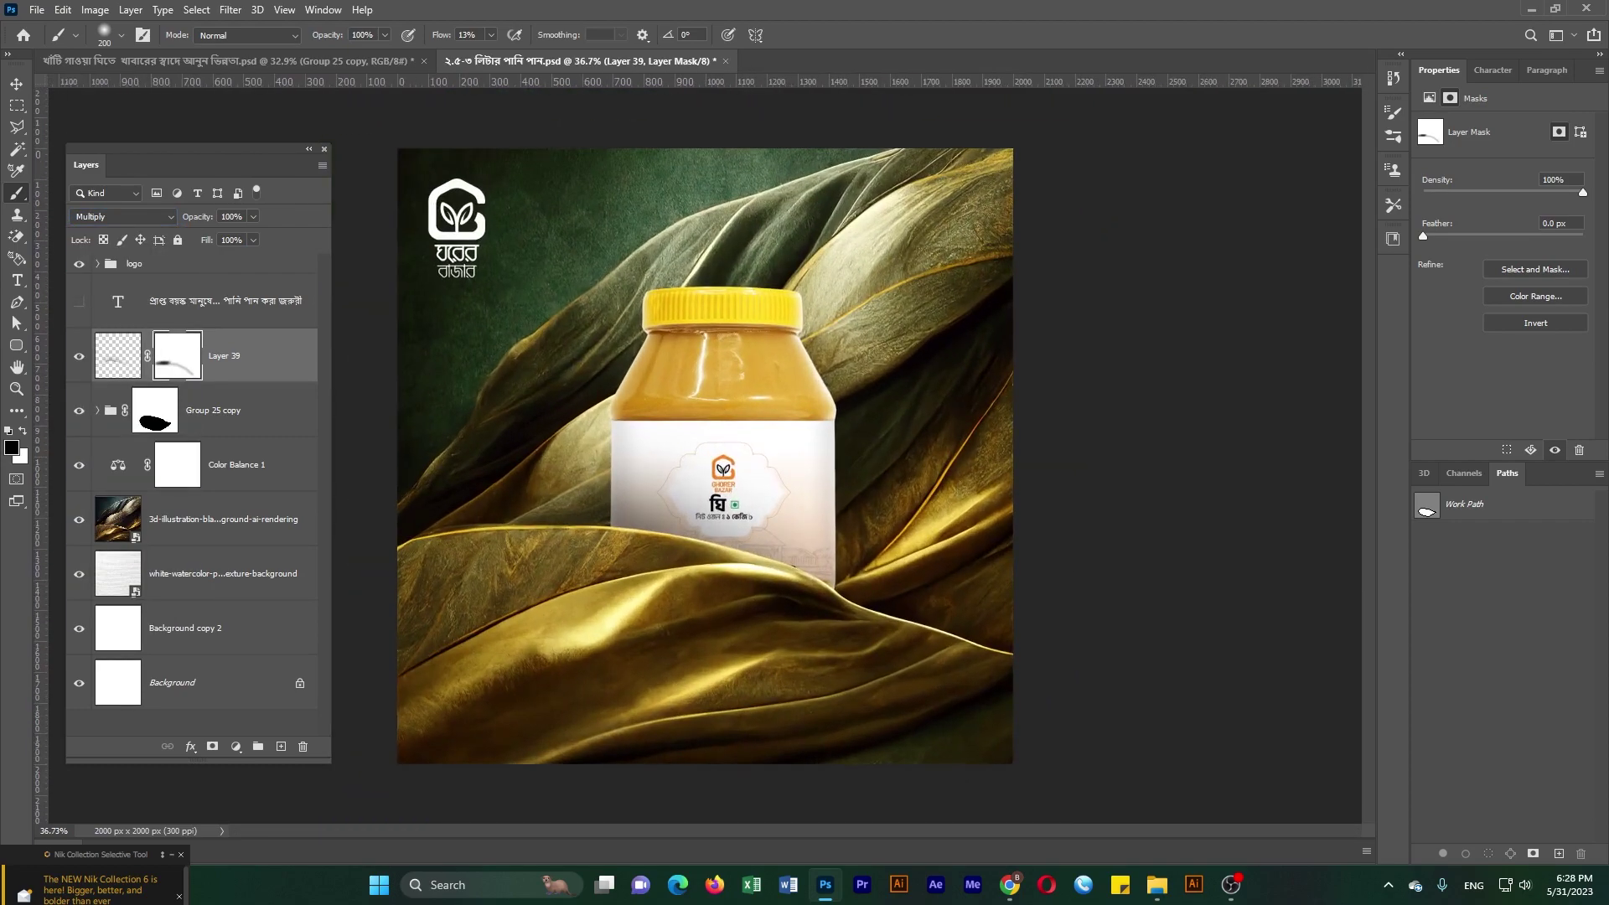
- Add a Brightness/Contrast adjustment layer above the jar group
key(alt+bracketleft)
click(235, 746)
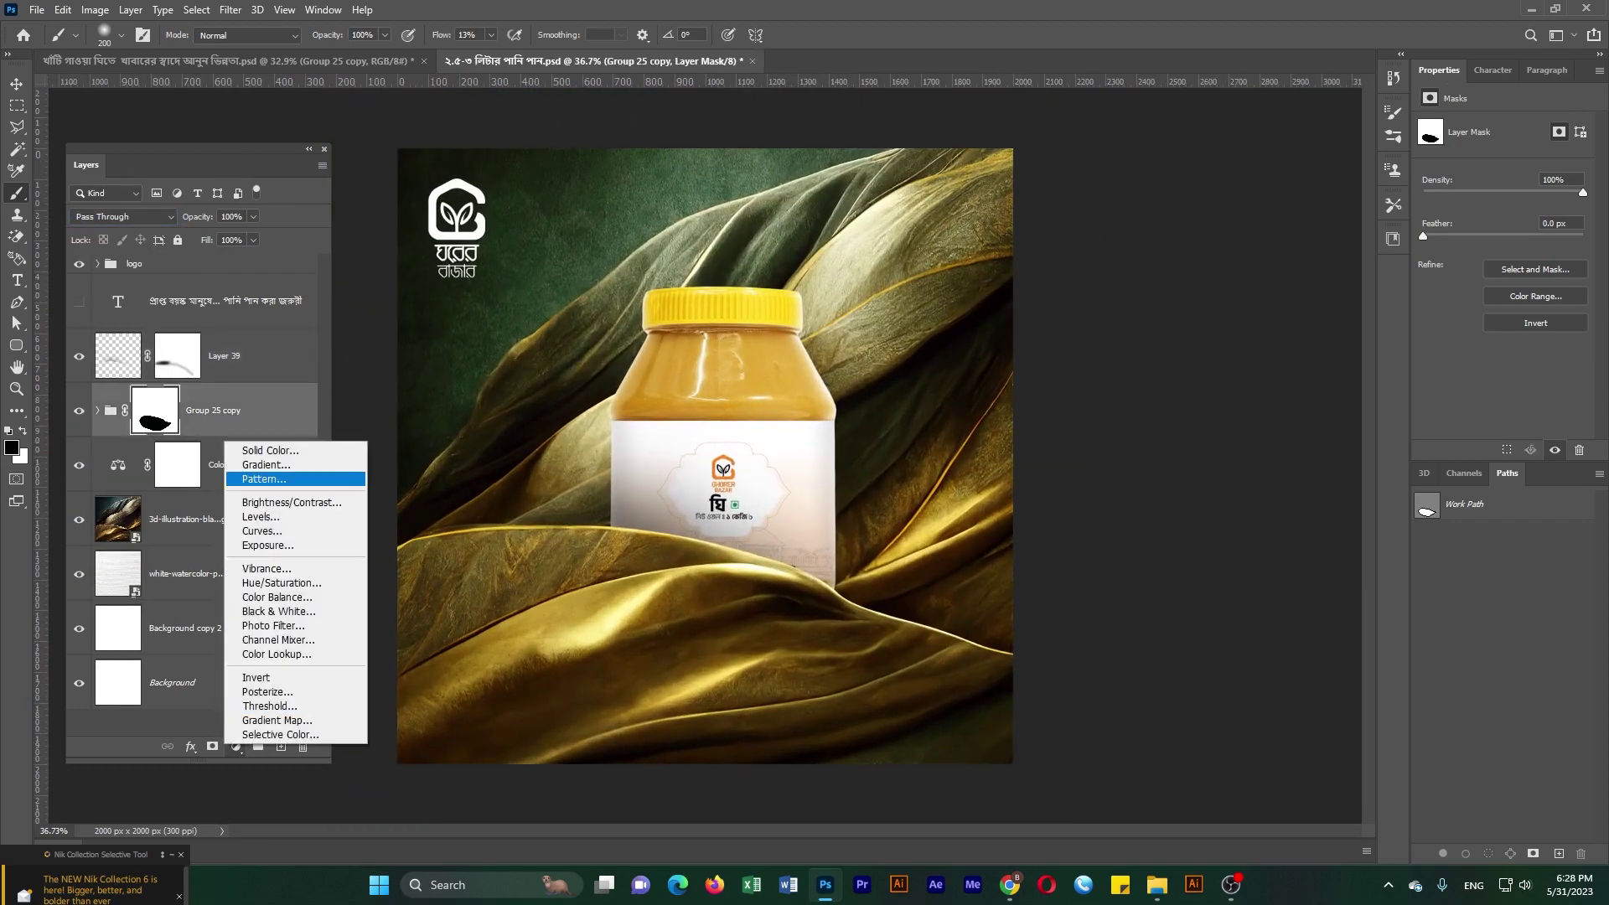
click(335, 503)
- Clip Brightness/Contrast to the jar at −106, invert its mask, and paint white over the left side
click(1481, 450)
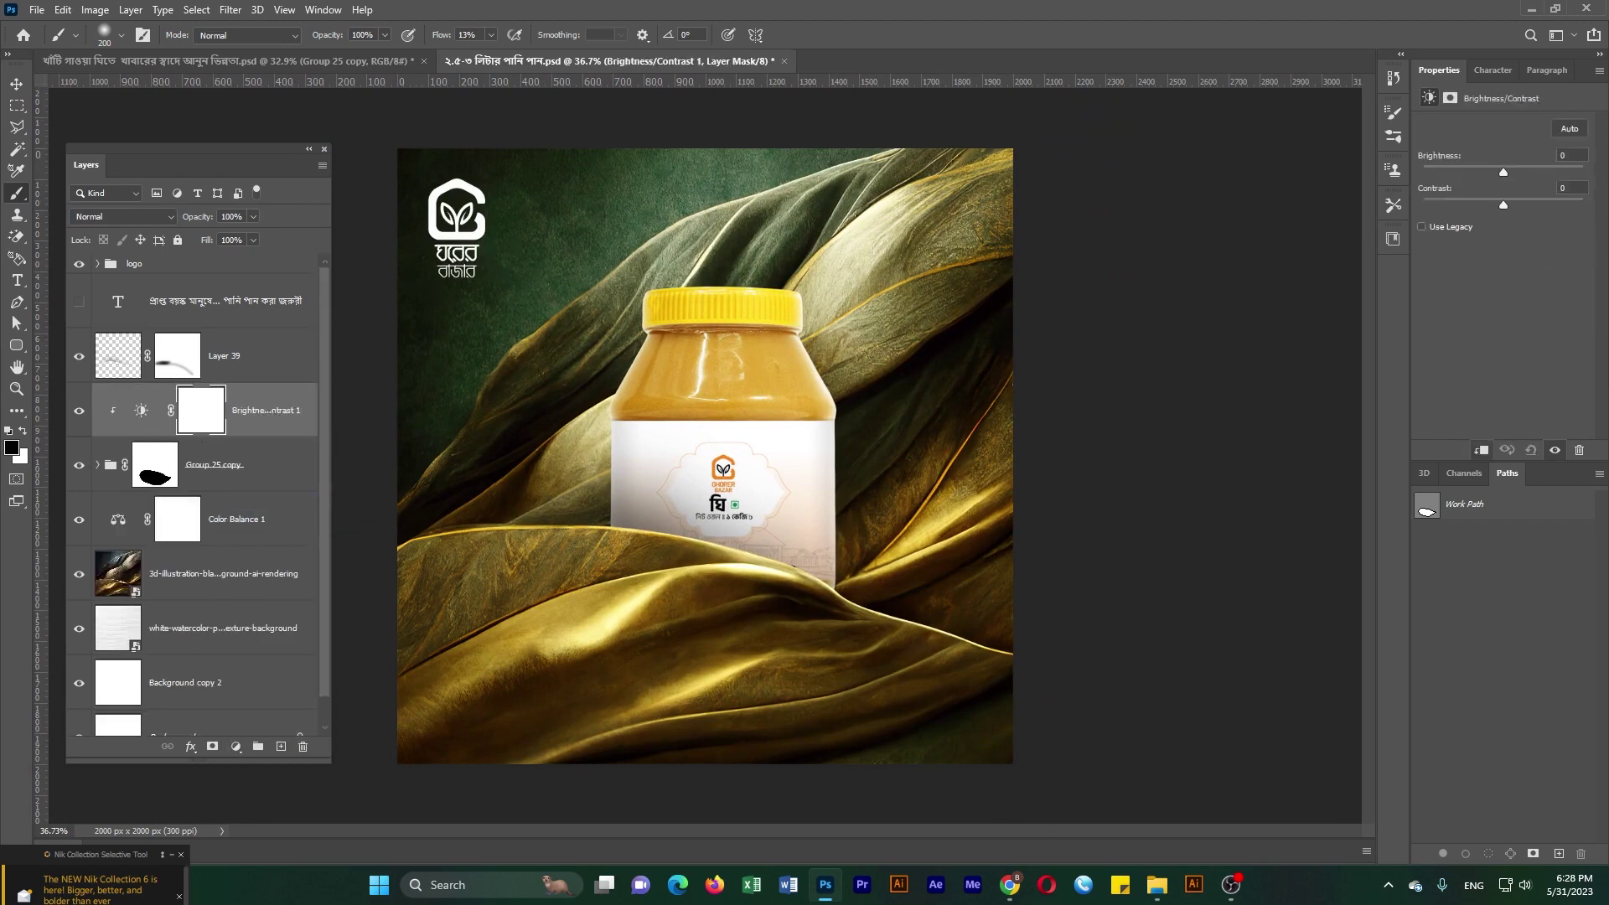
drag(1504, 171, 1446, 172)
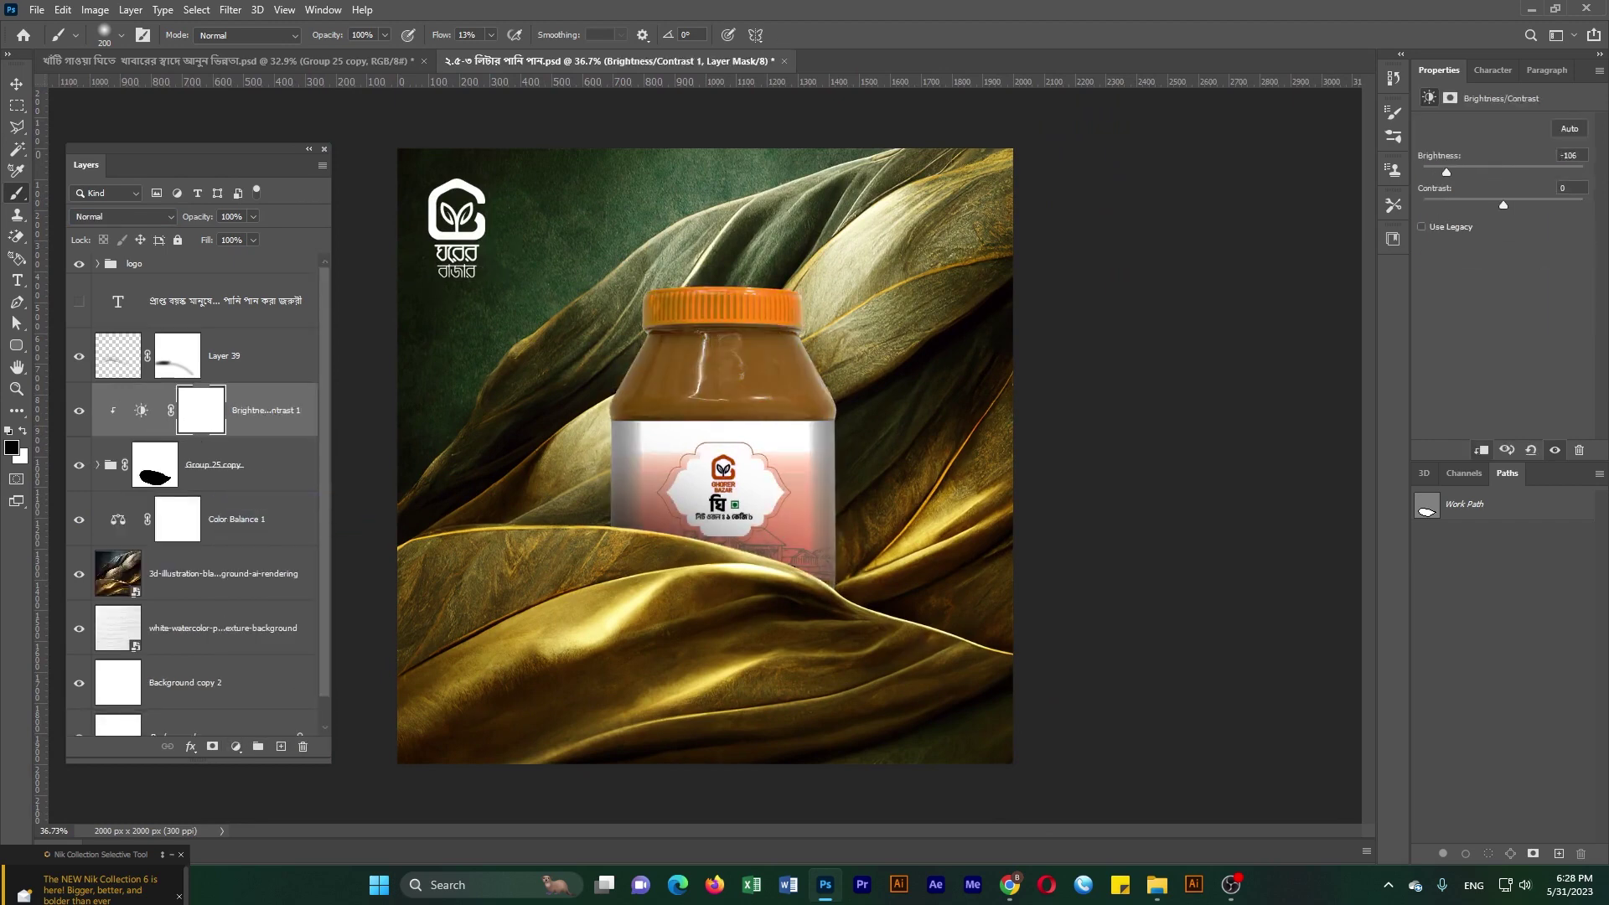
key(ctrl+i)
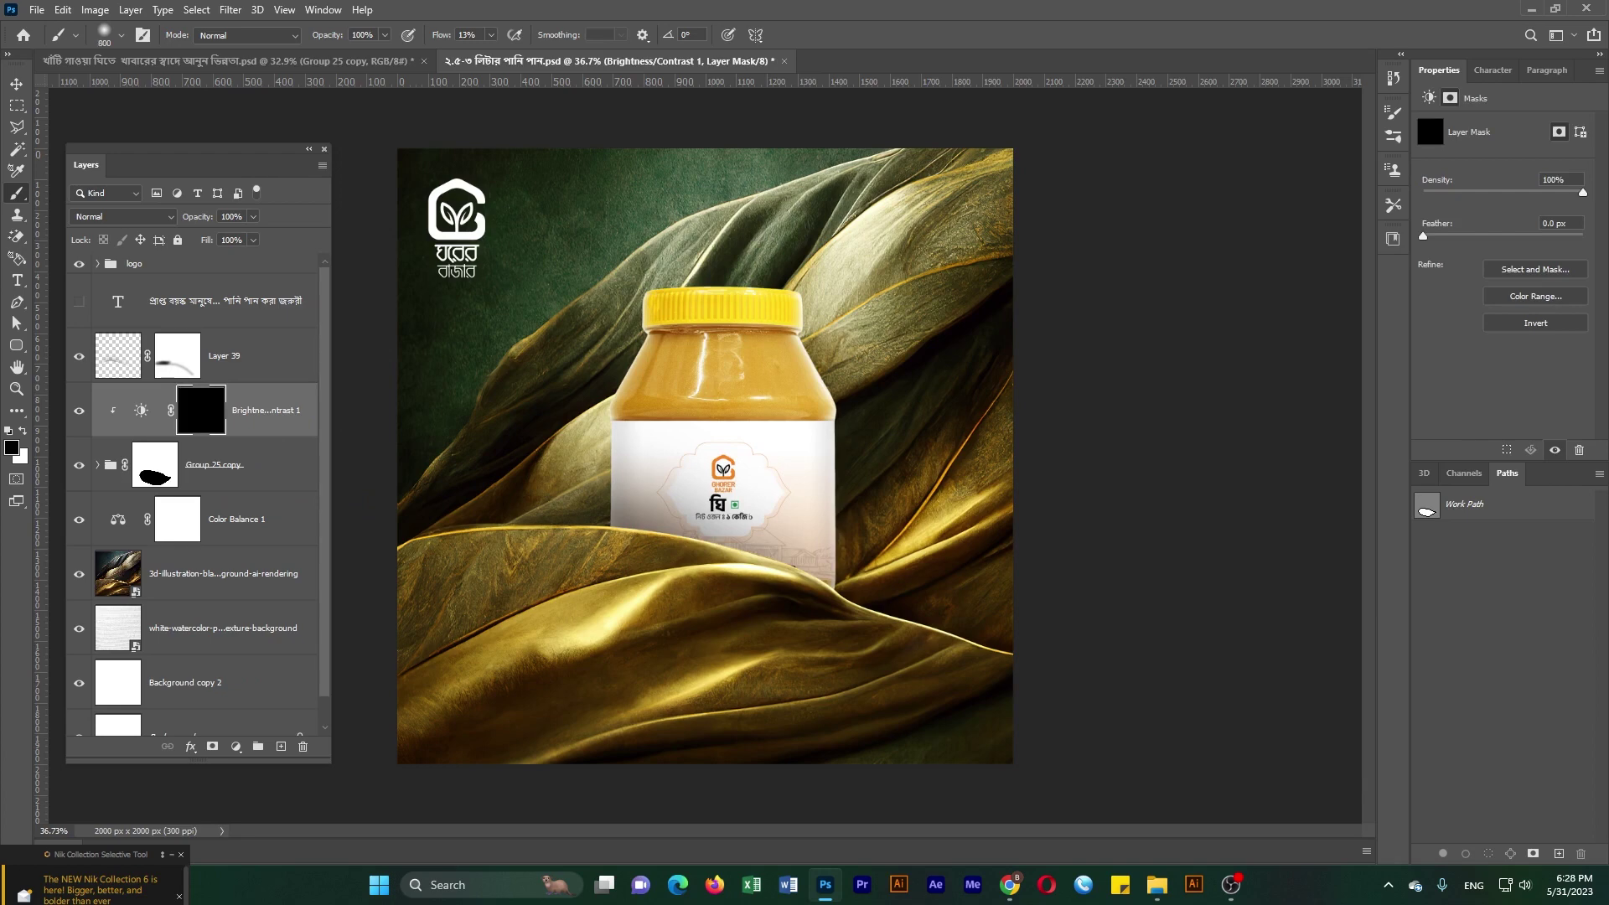
key(x)
key(bracketleft)
key(bracketleft)
key(bracketleft)
drag(665, 308, 630, 444)
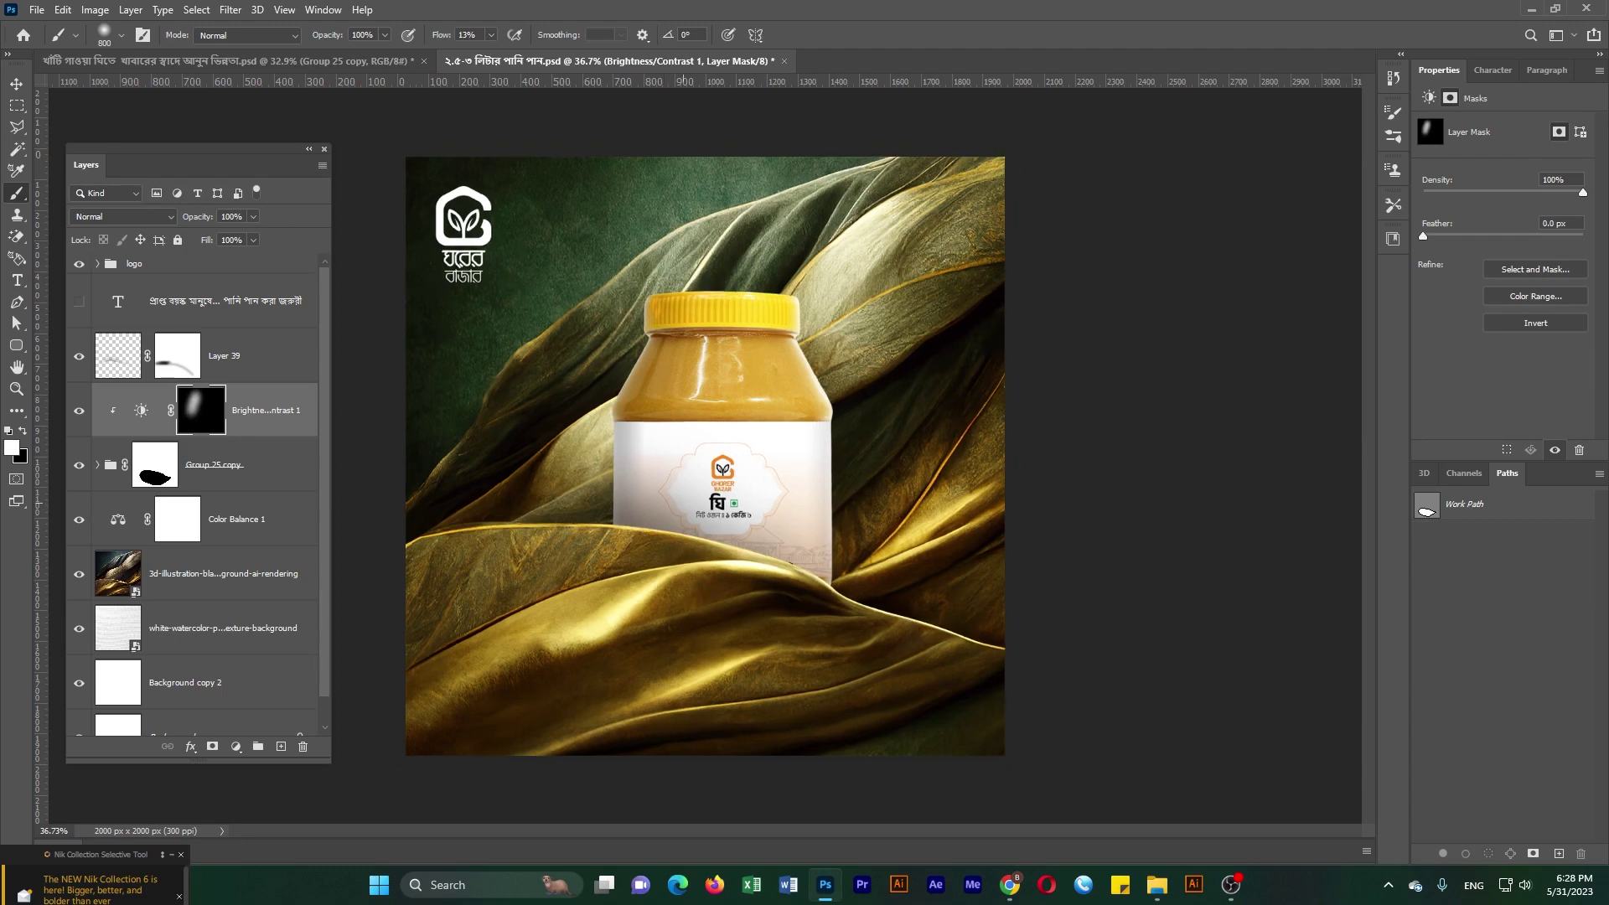
scroll(705, 456, up, 1)
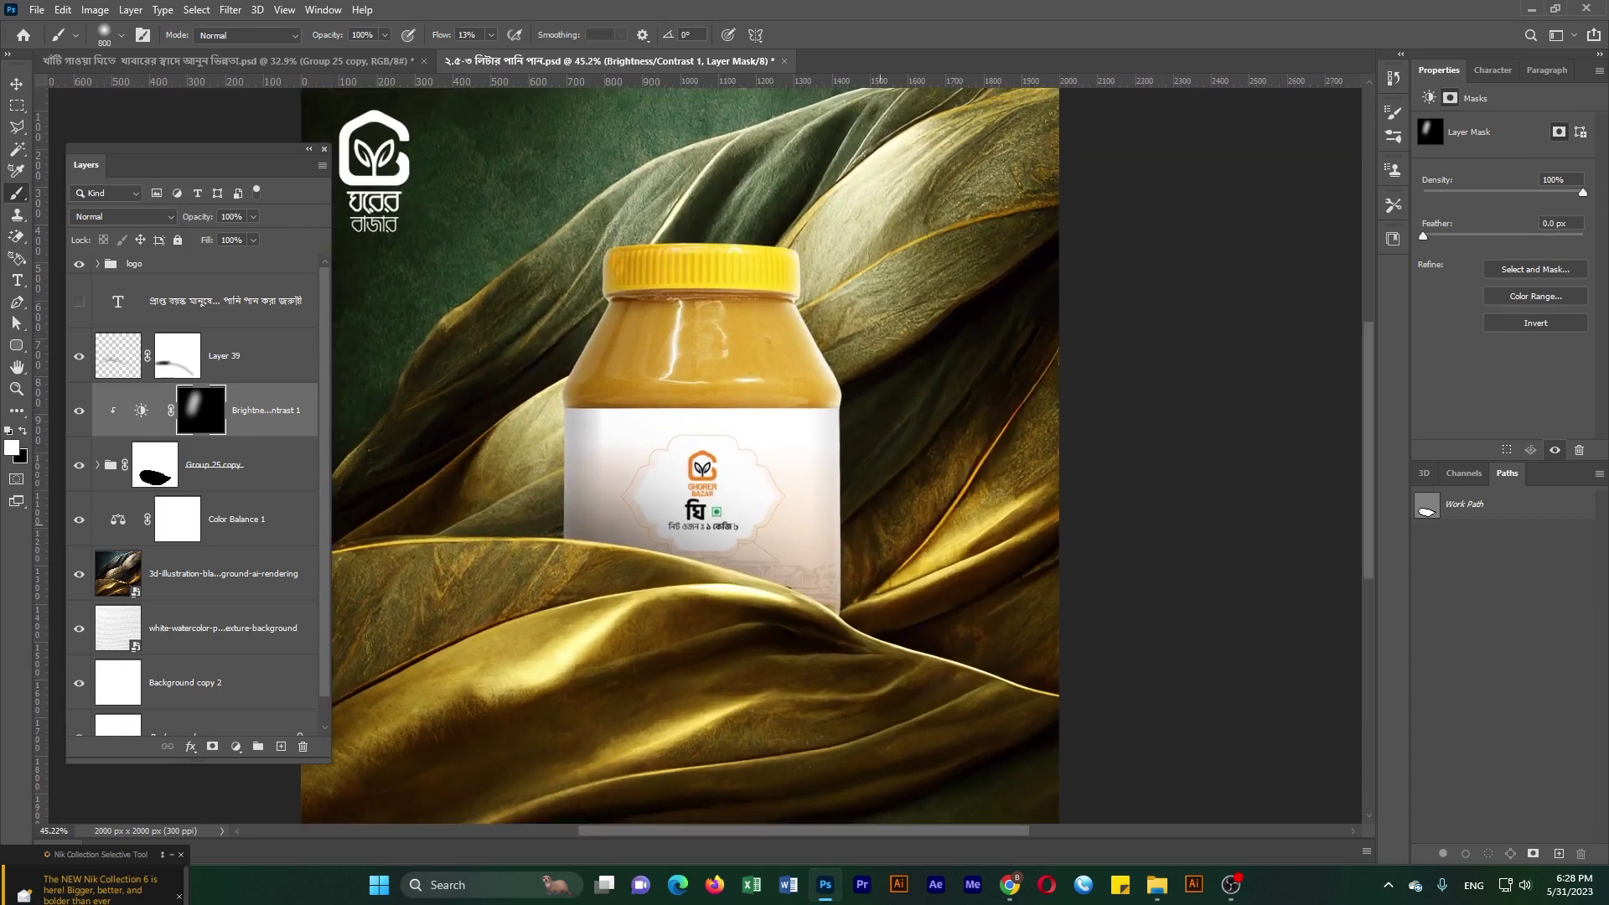
scroll(705, 456, down, 1)
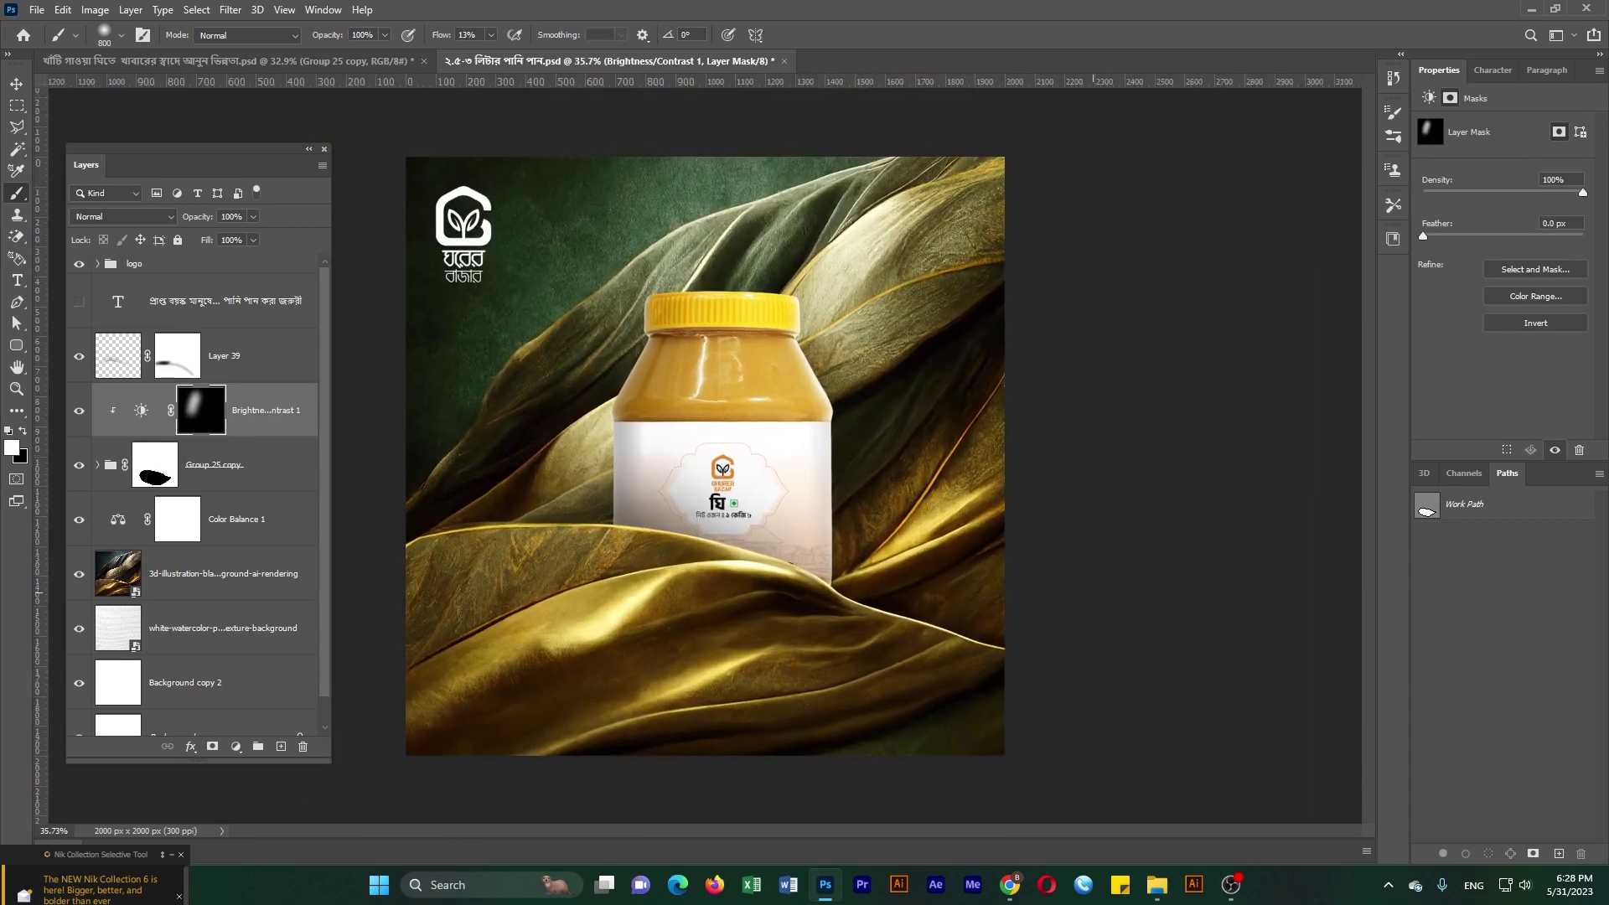
- Add a yellow solid Color Fill layer above the golden fabric
click(251, 356)
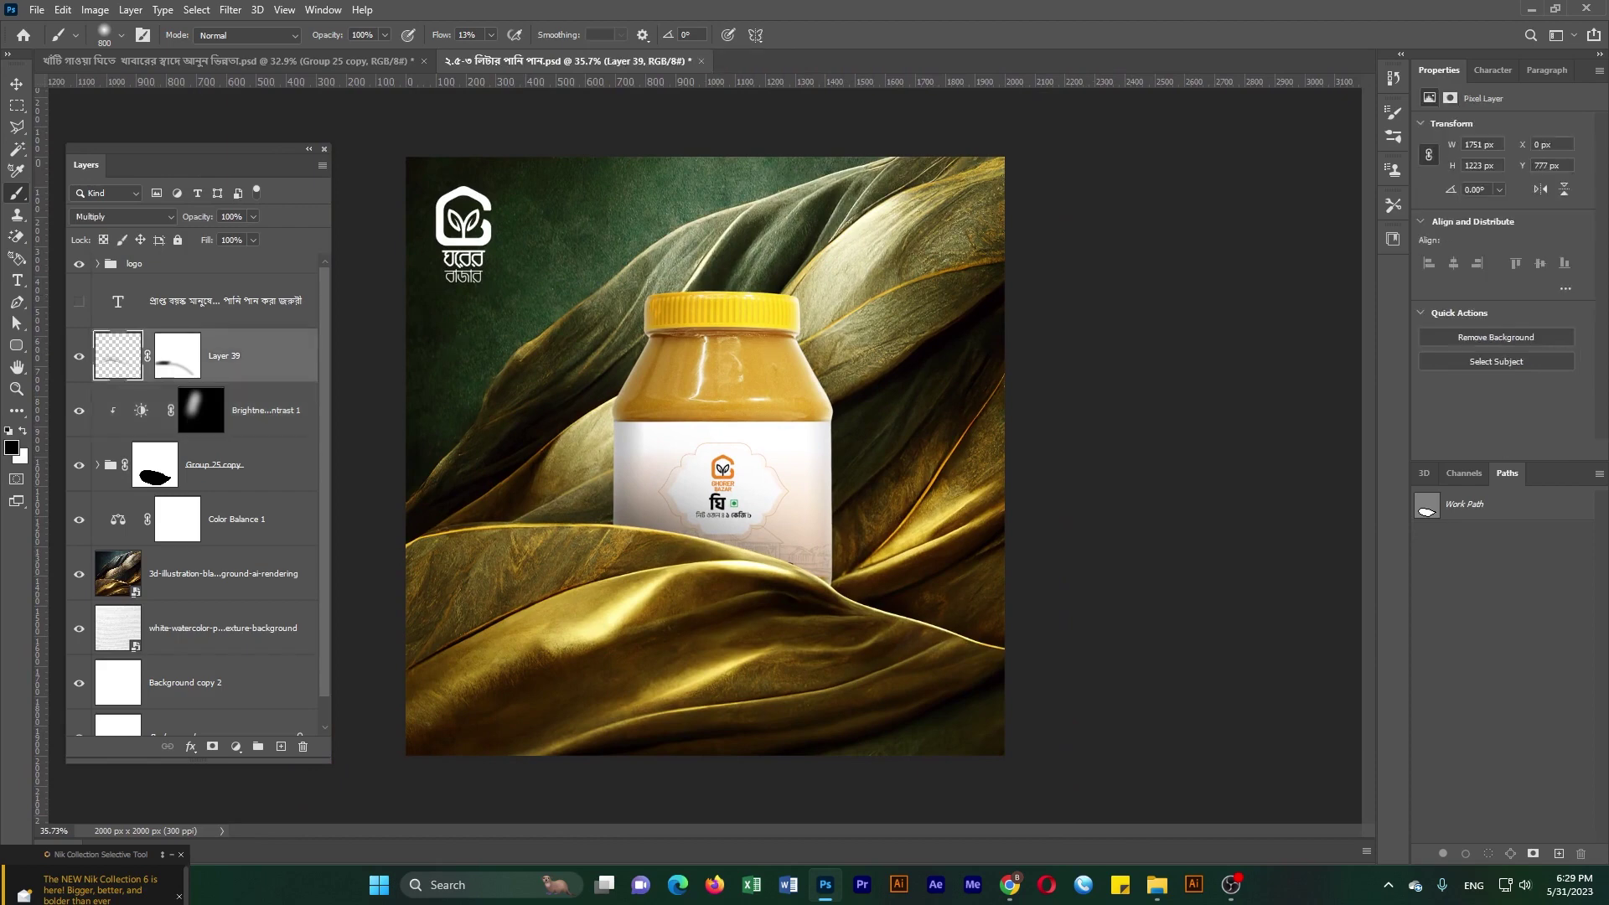
scroll(192, 503, down, 1)
click(236, 745)
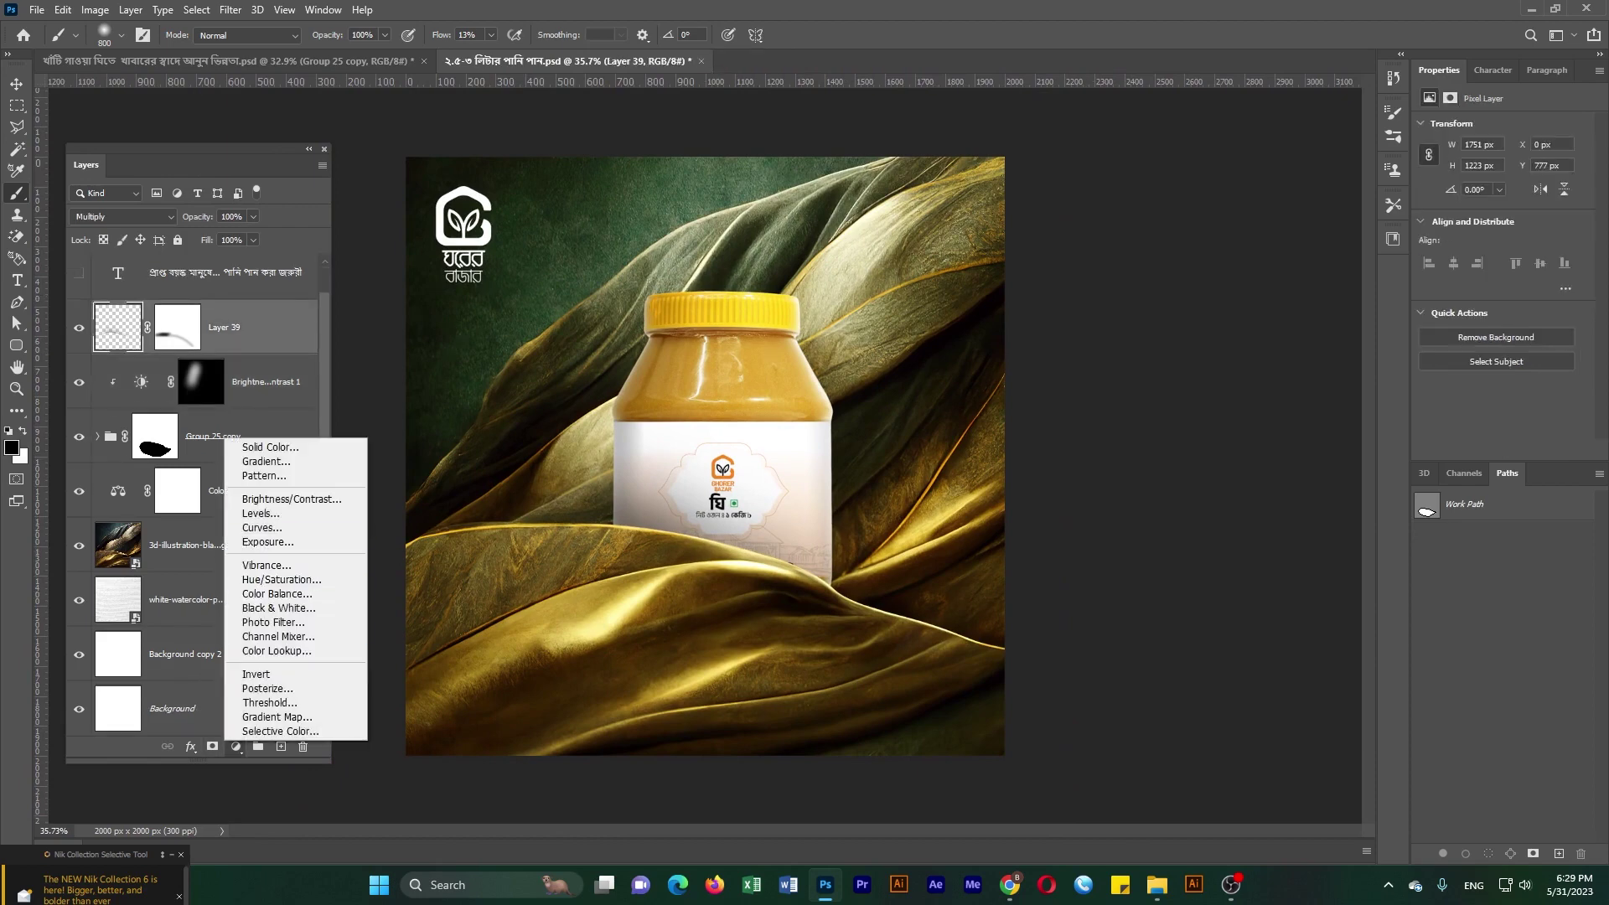
click(176, 490)
click(222, 545)
click(236, 746)
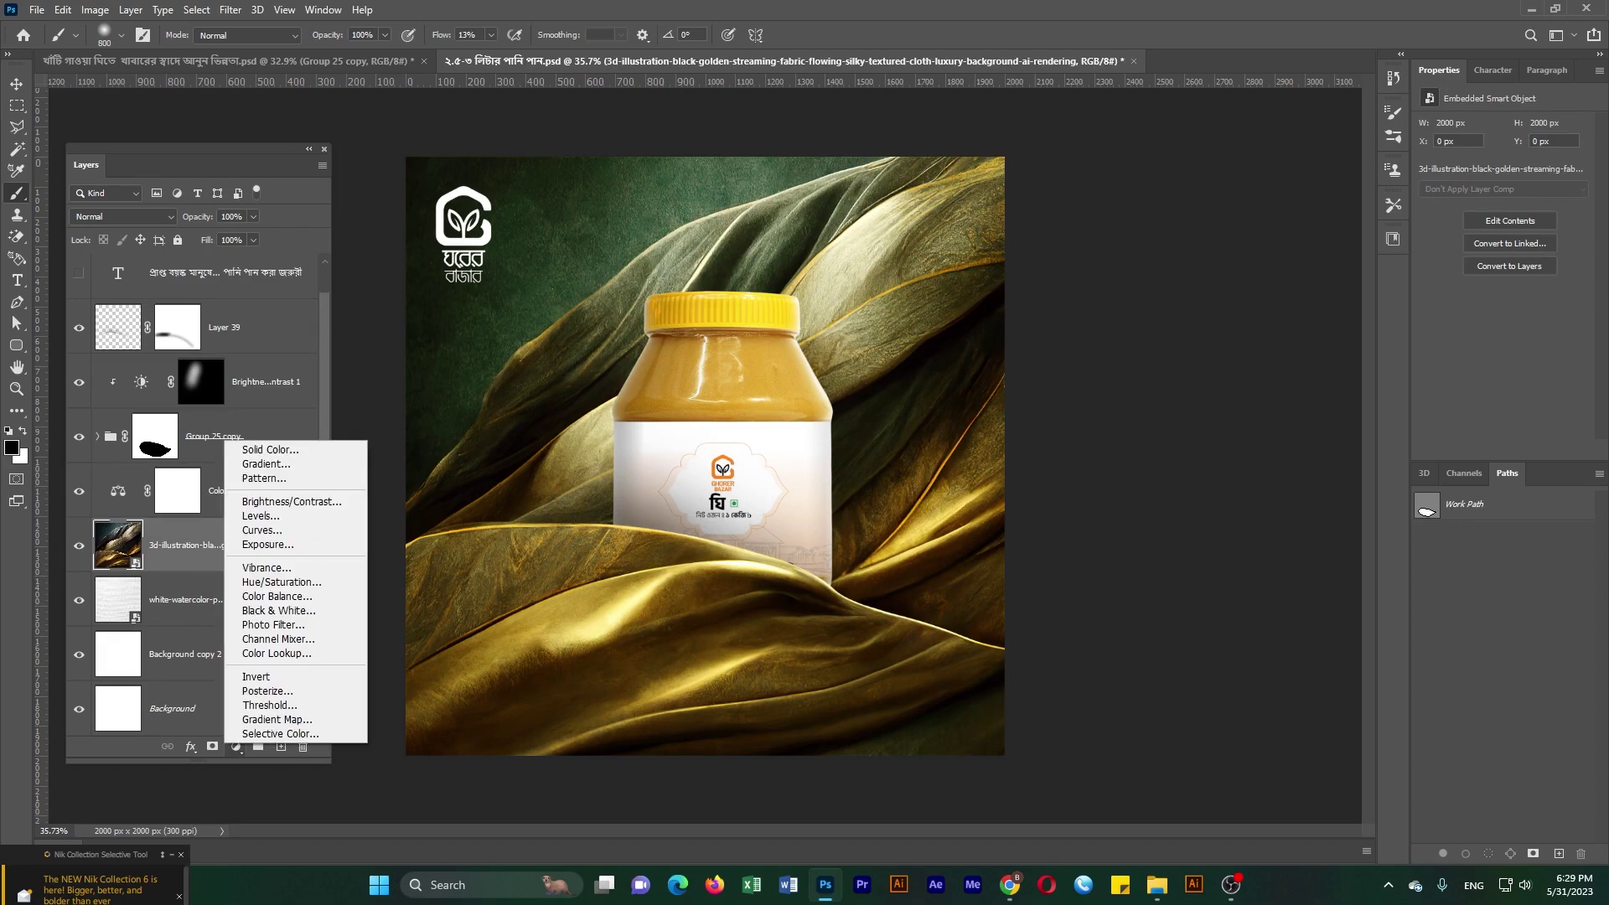
click(252, 450)
key(Return)
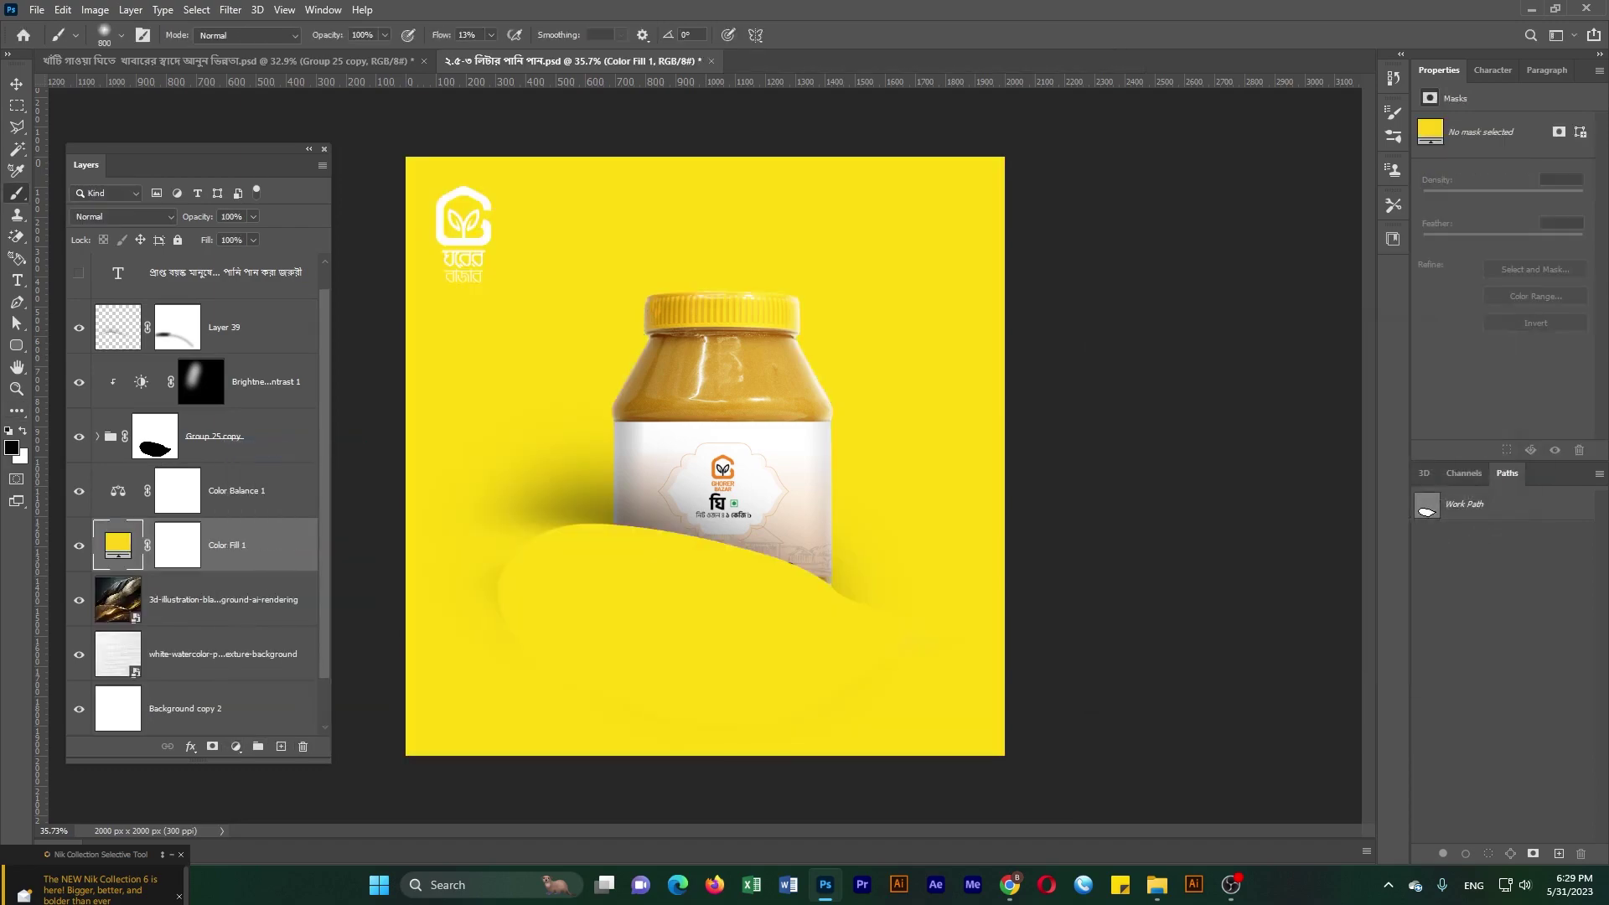
- Set the colour fill to Hue blend mode at 52% opacity
click(121, 216)
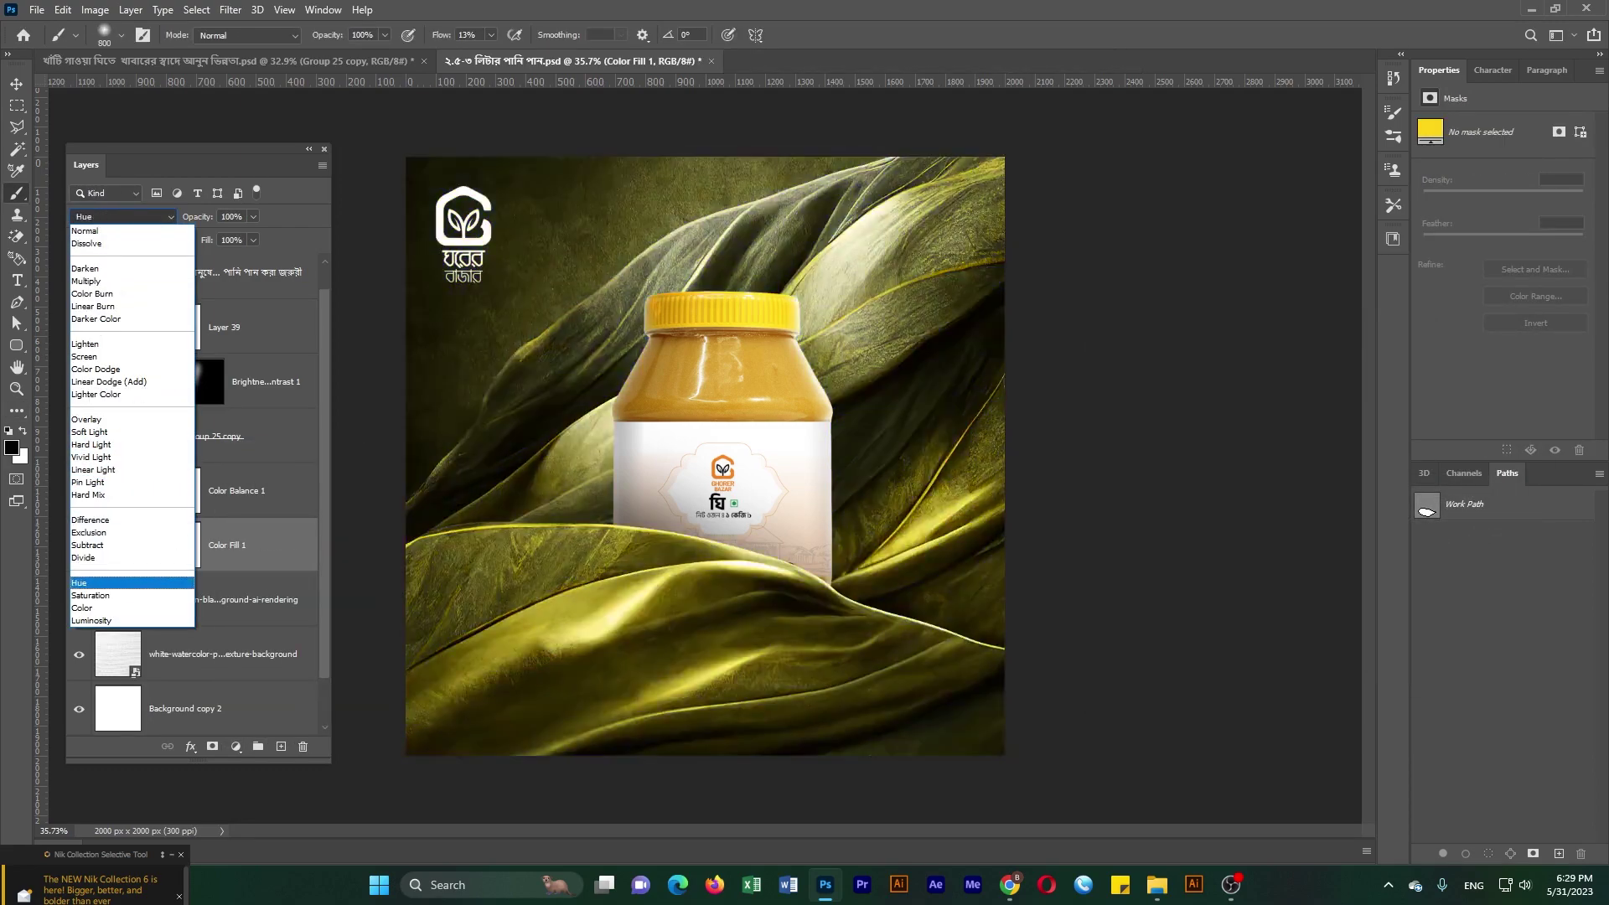
key(Down)
key(Down)
key(Up)
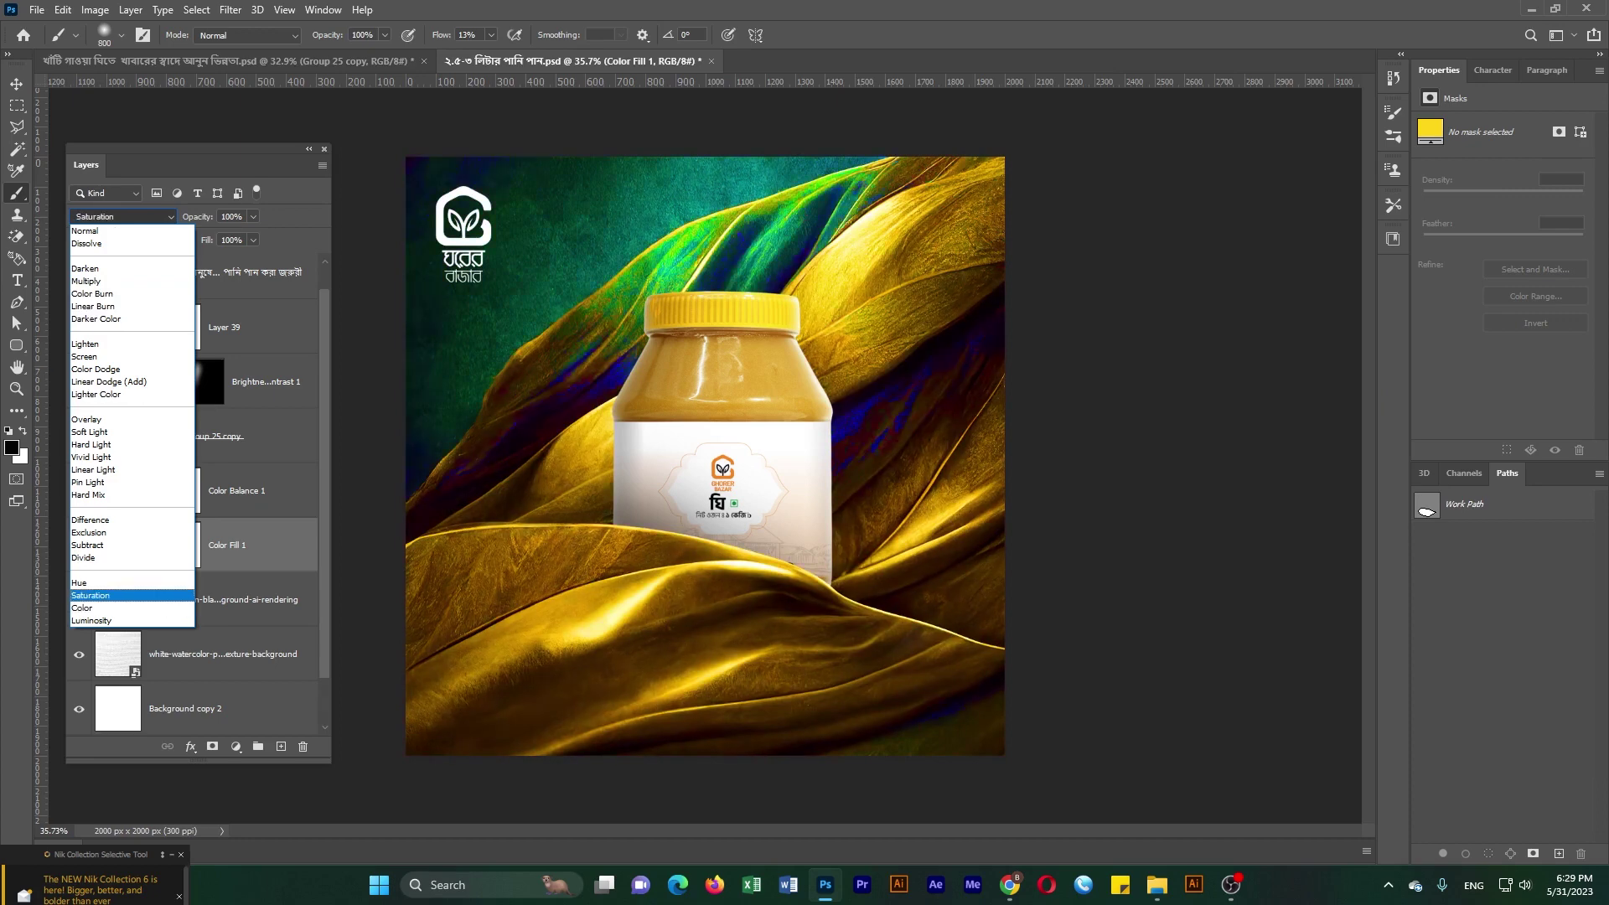
key(Up)
key(Return)
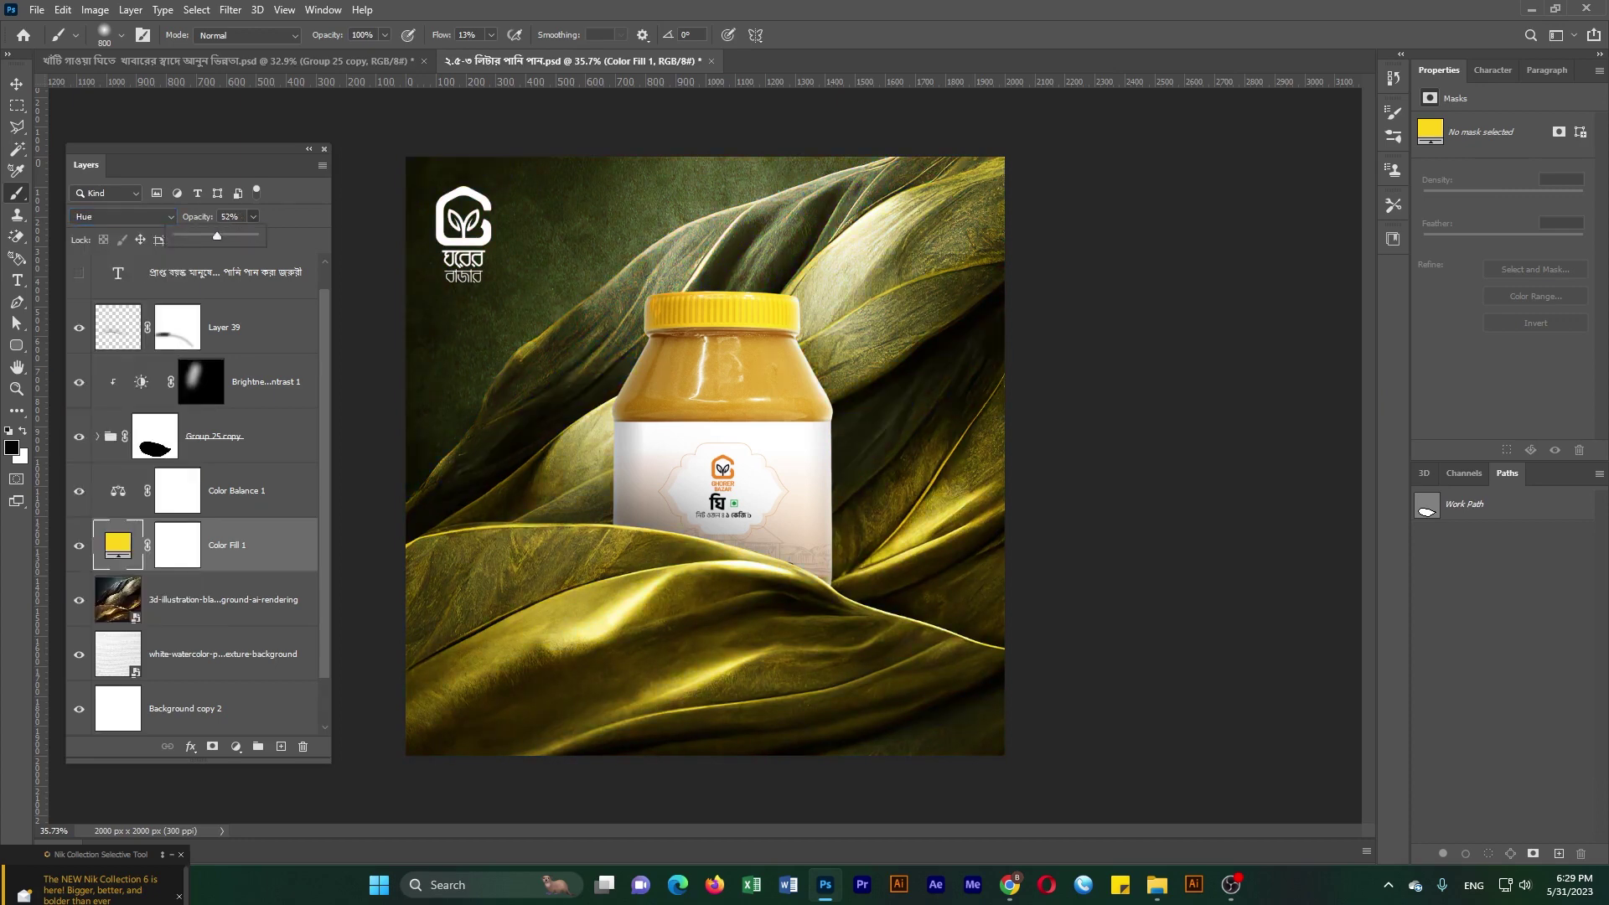
key(Return)
- Target Layer 39's mask, set the brush to 175 px, and fit the poster on screen
click(155, 436)
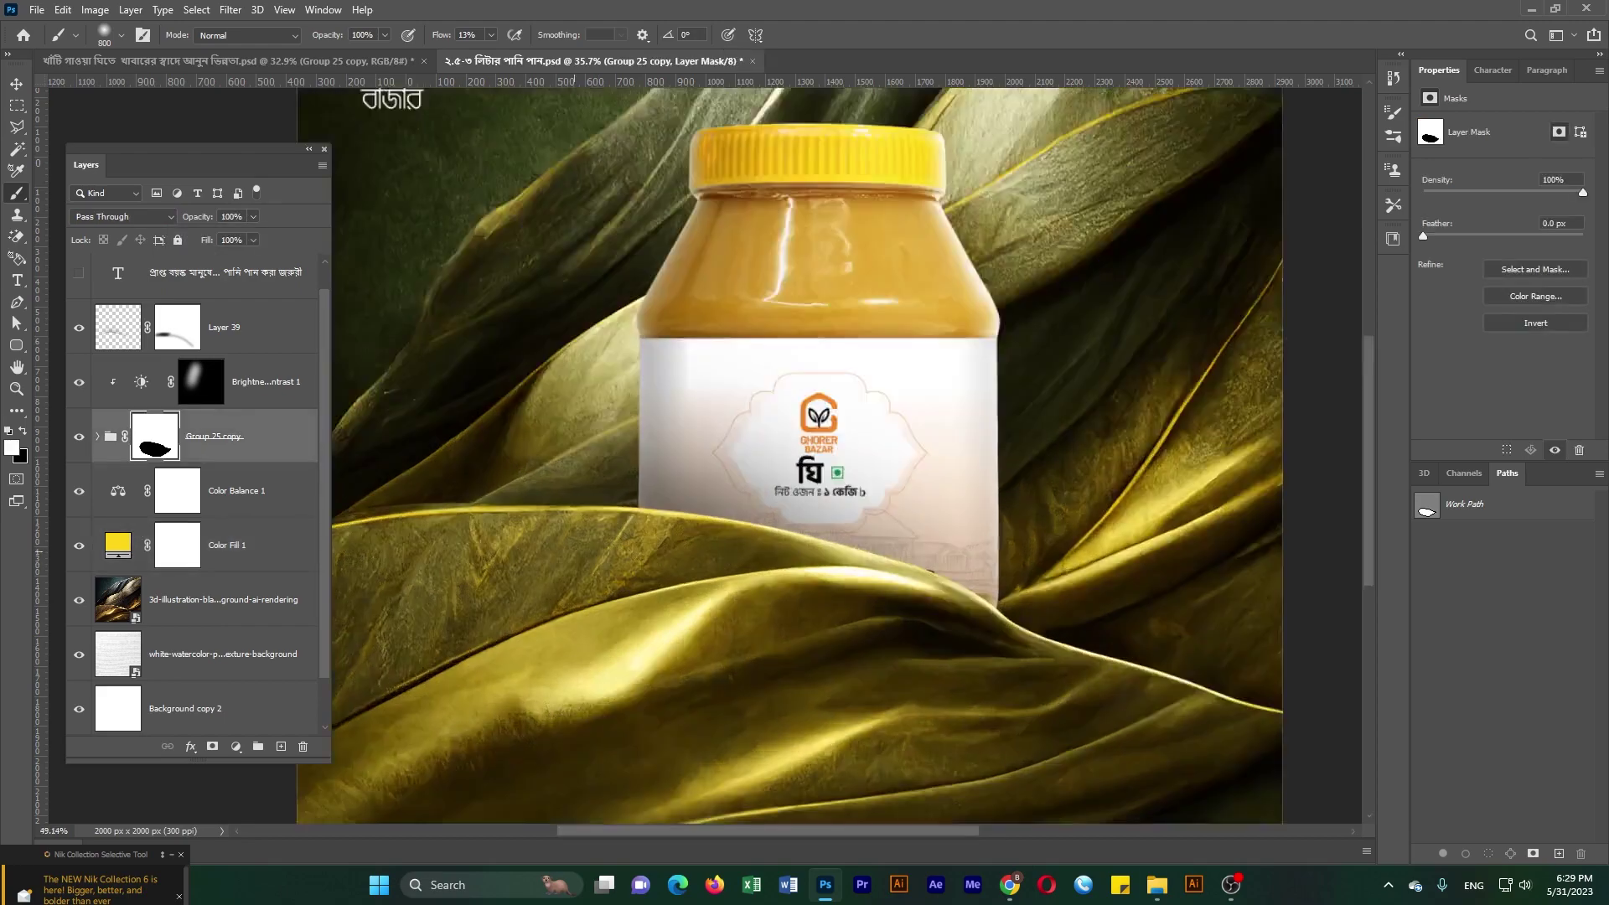
scroll(411, 419, up, 6)
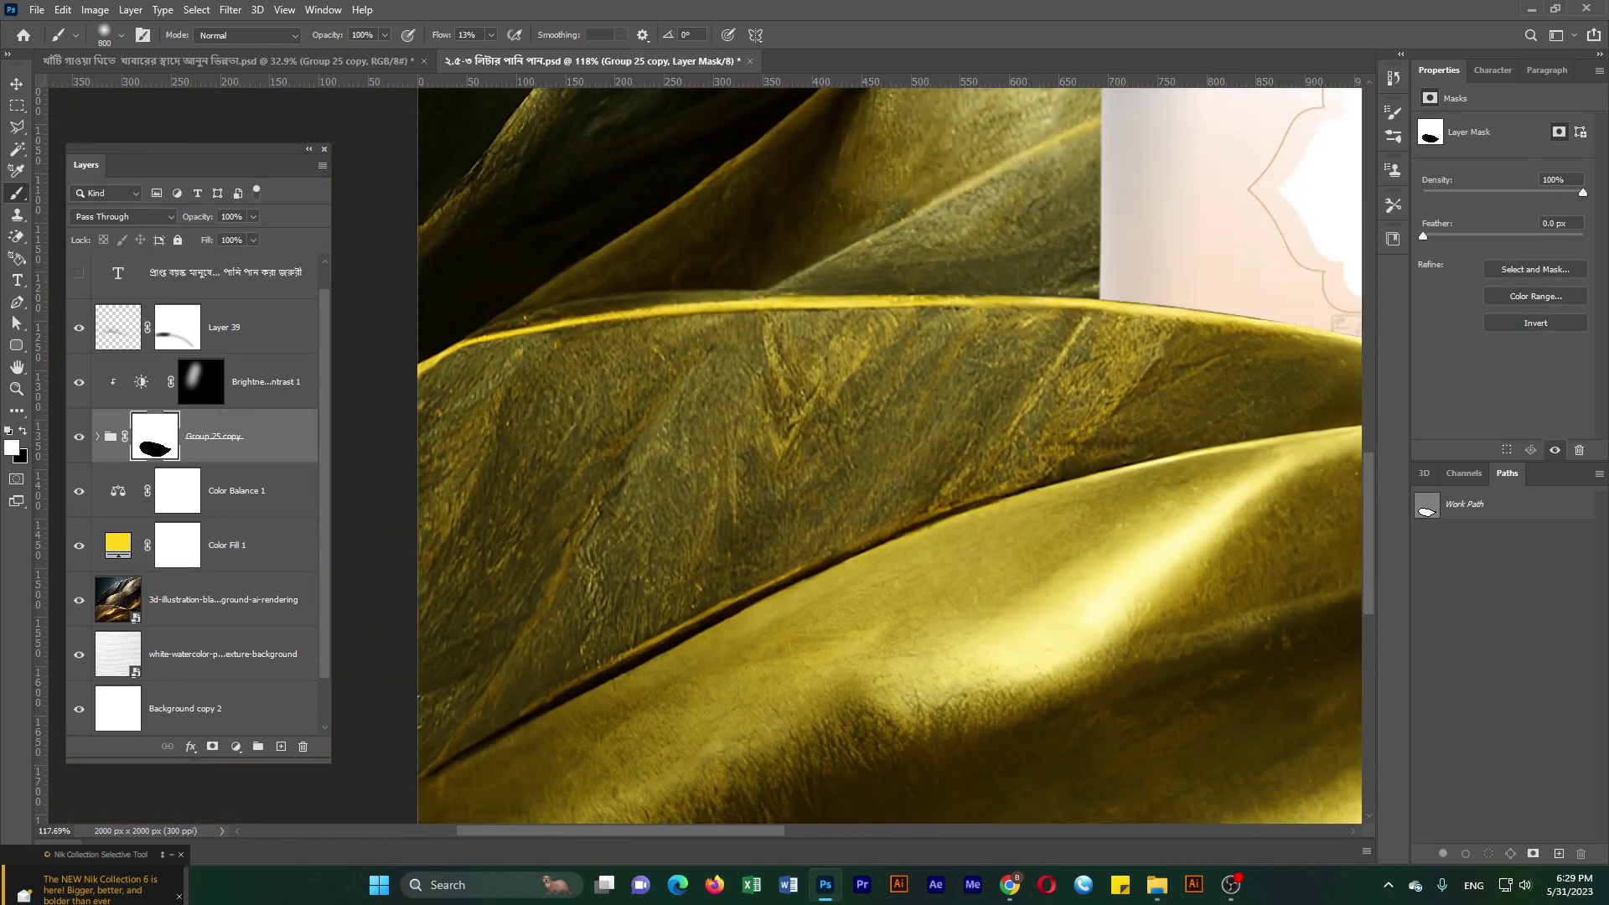
key(alt+bracketright)
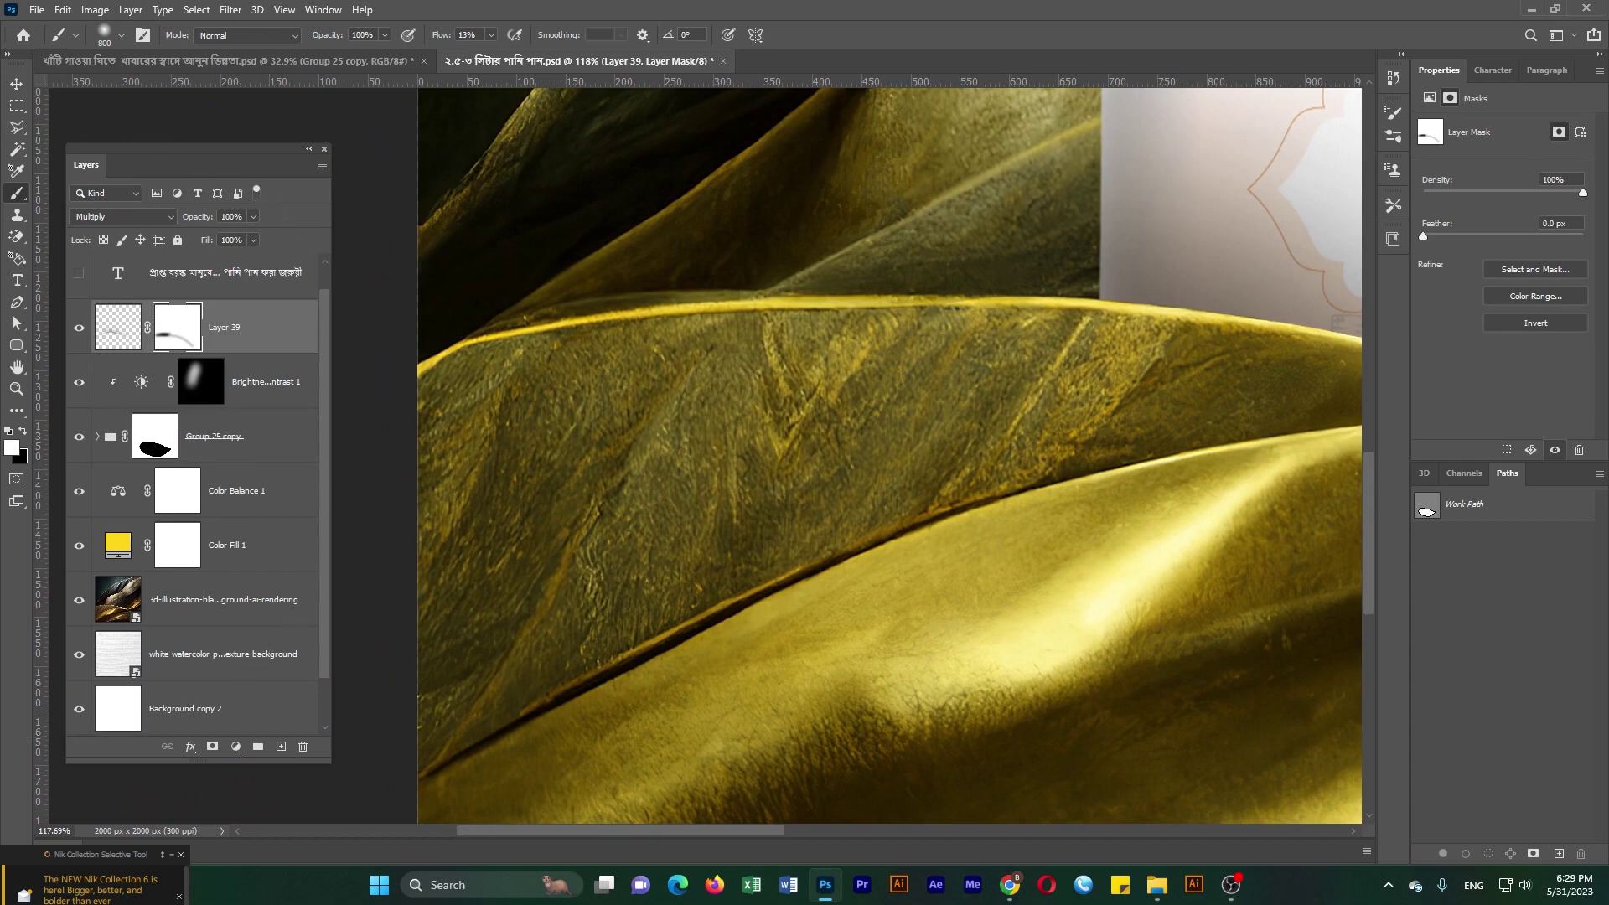
key(bracketleft)
key(bracketleft)
key(bracketleft)
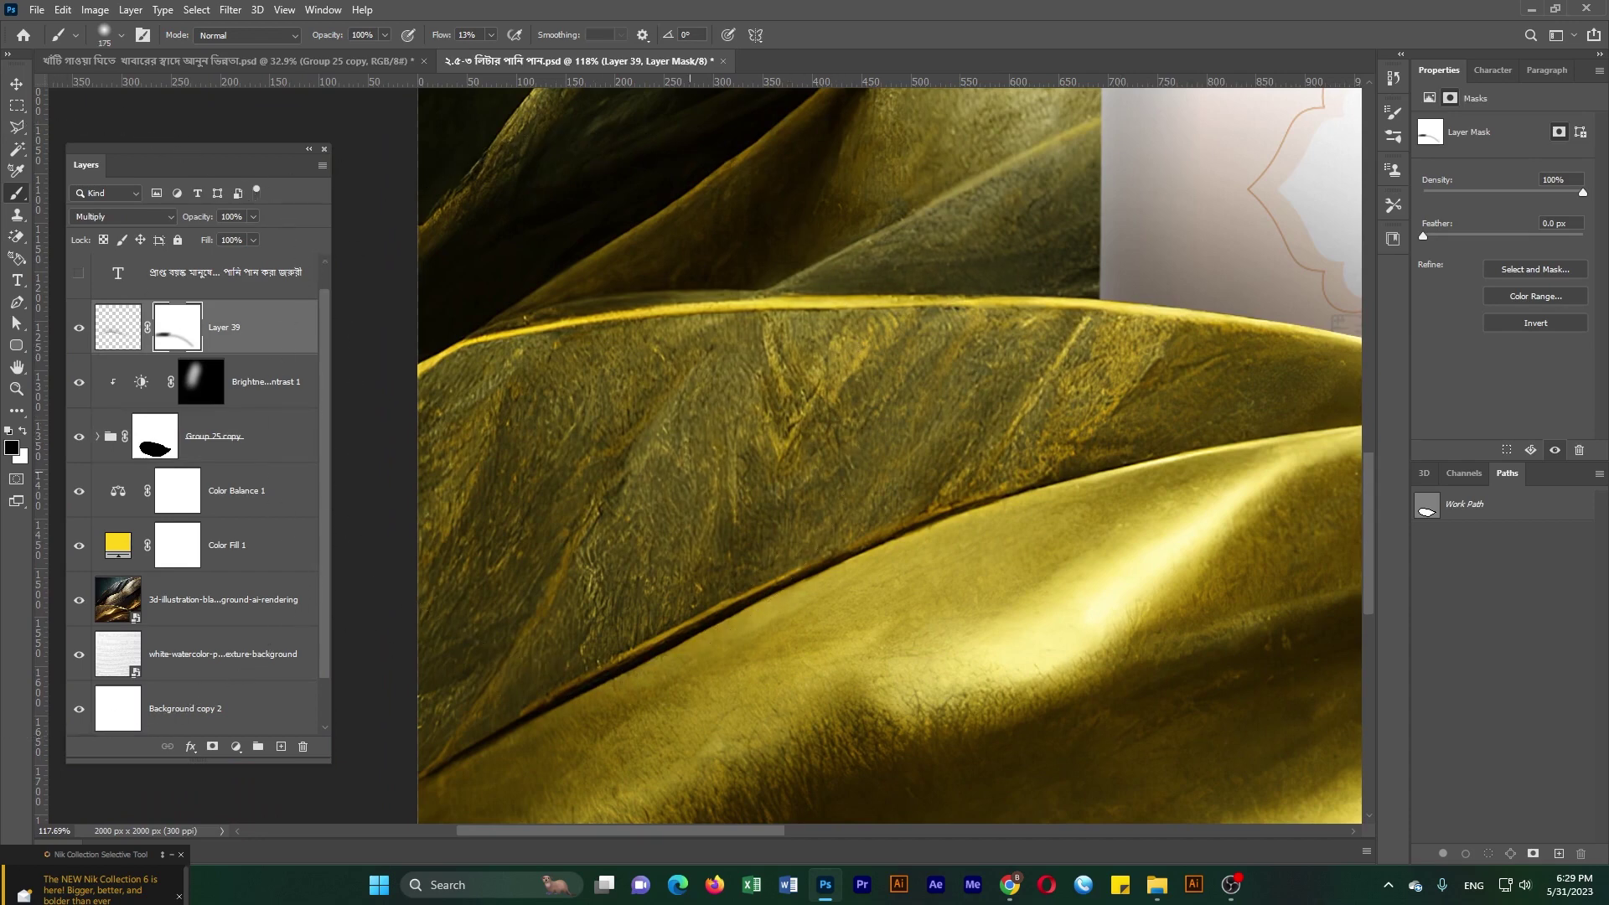
key(ctrl+0)
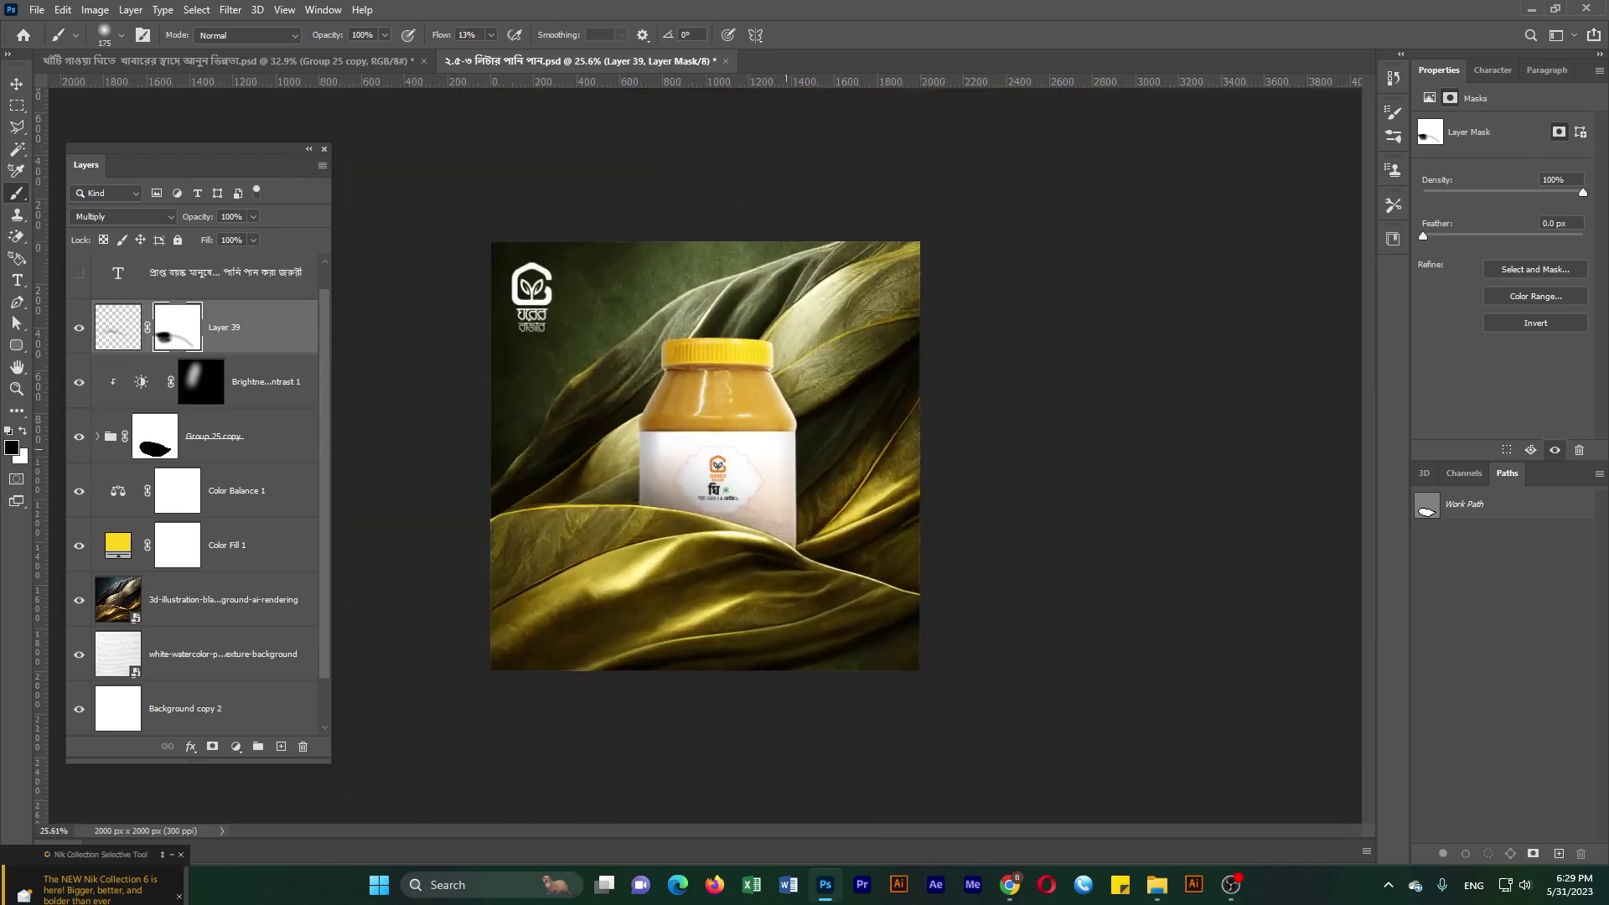
- Paint a 200 px soft white dot on a new Layer 40
key(ctrl+shift+alt+n)
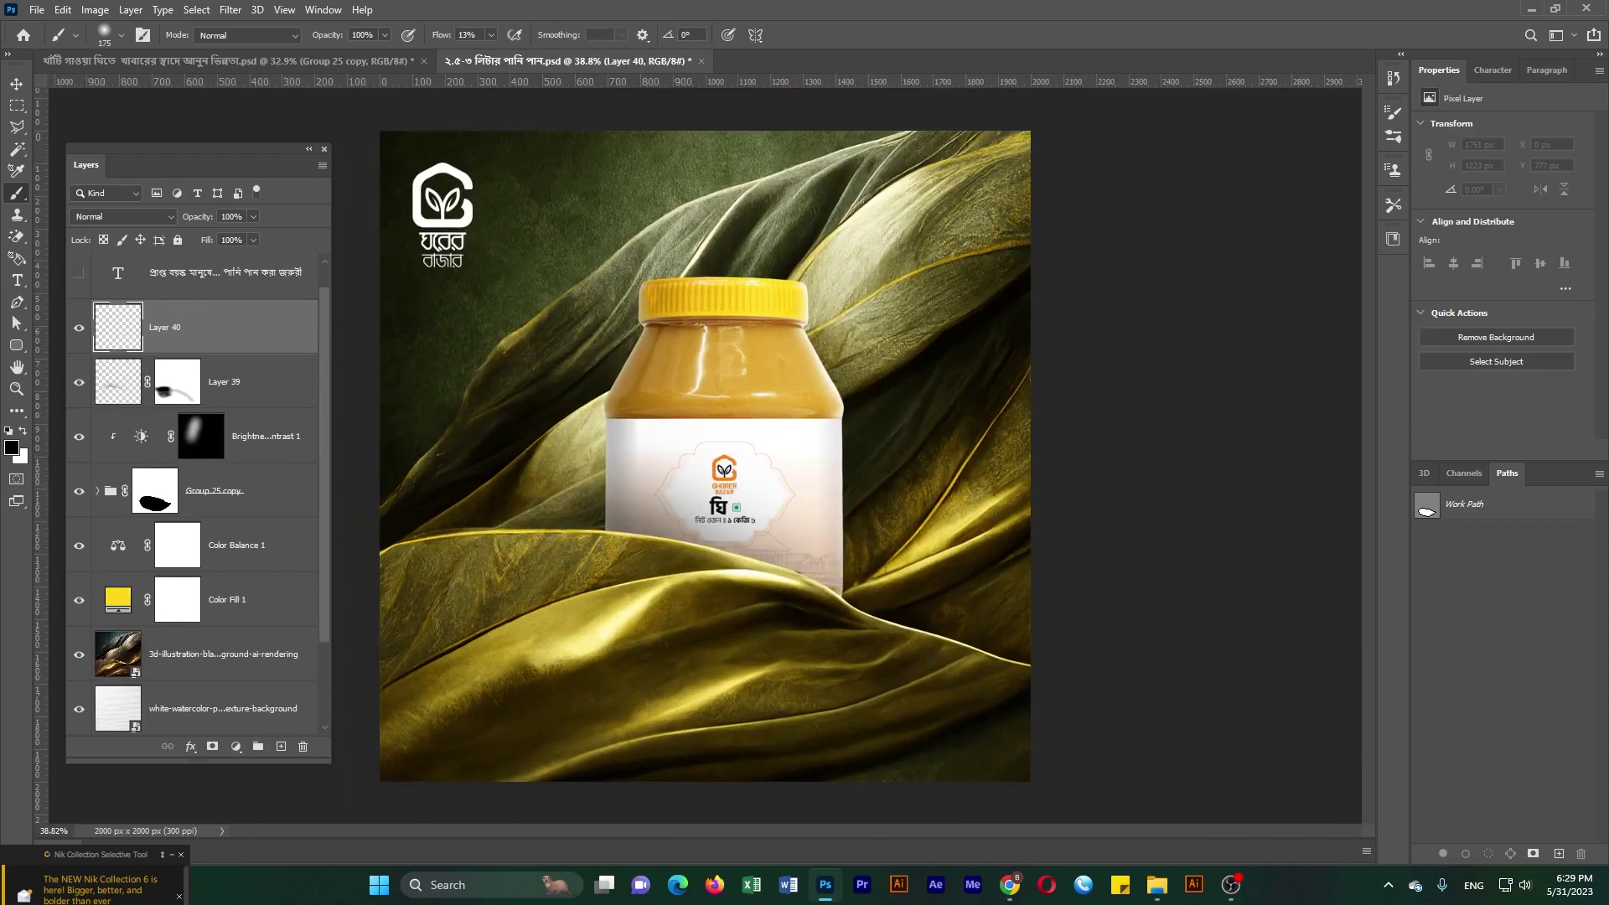
key(x)
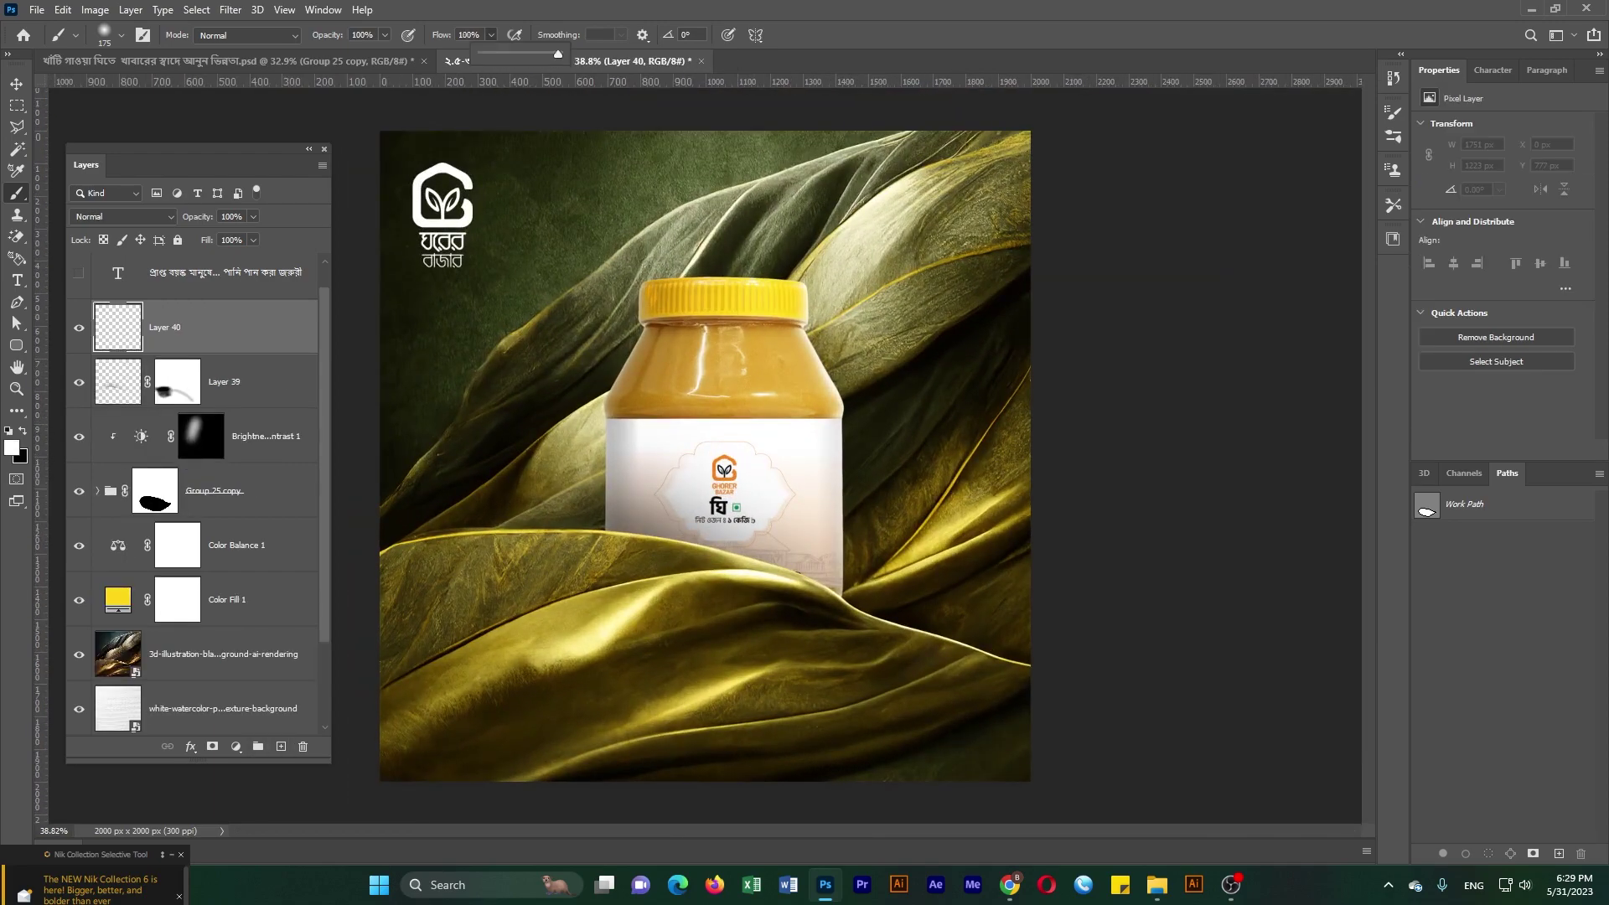
key(bracketright)
click(536, 404)
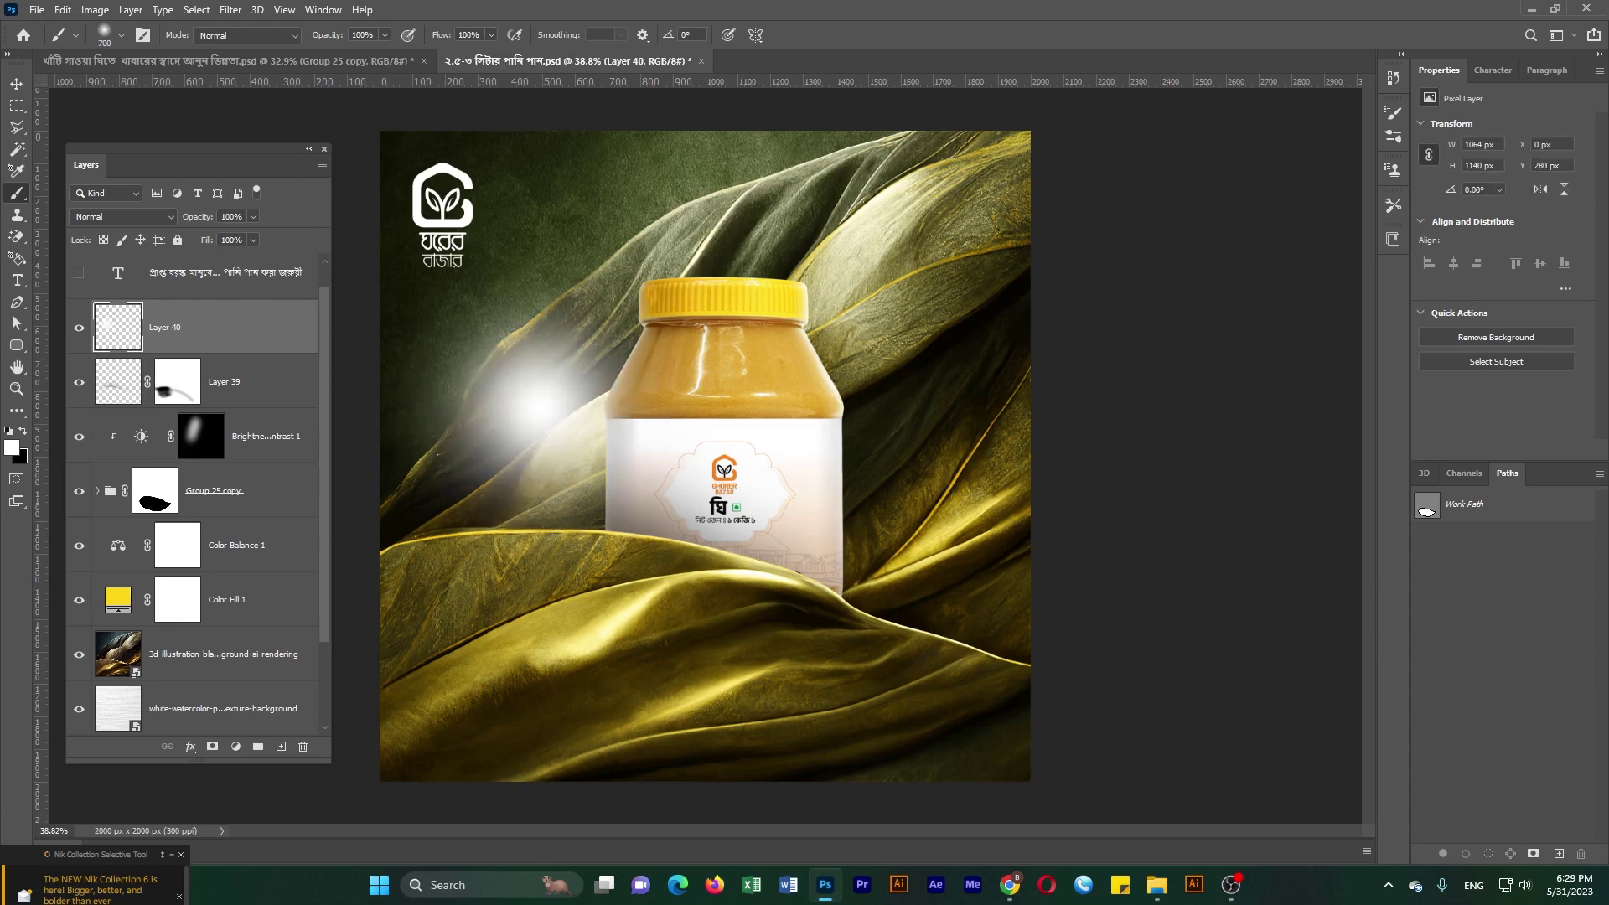
- Squeeze the white dot into a thin ~40×394 px streak along the jar's right edge
key(v)
key(ctrl+z)
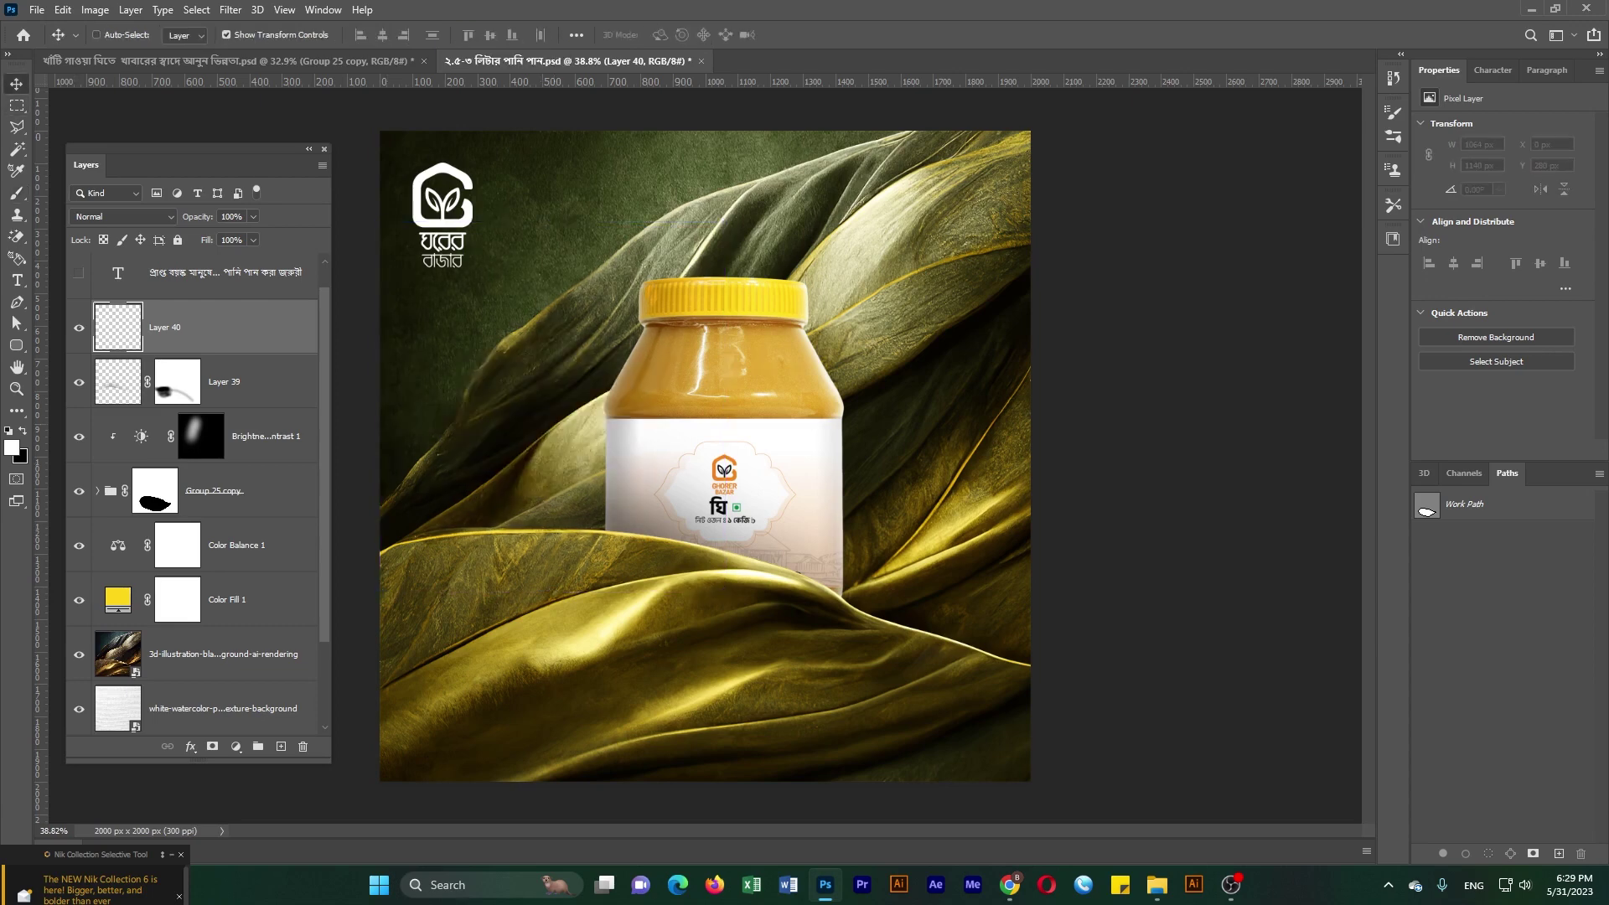
key(ctrl+shift+z)
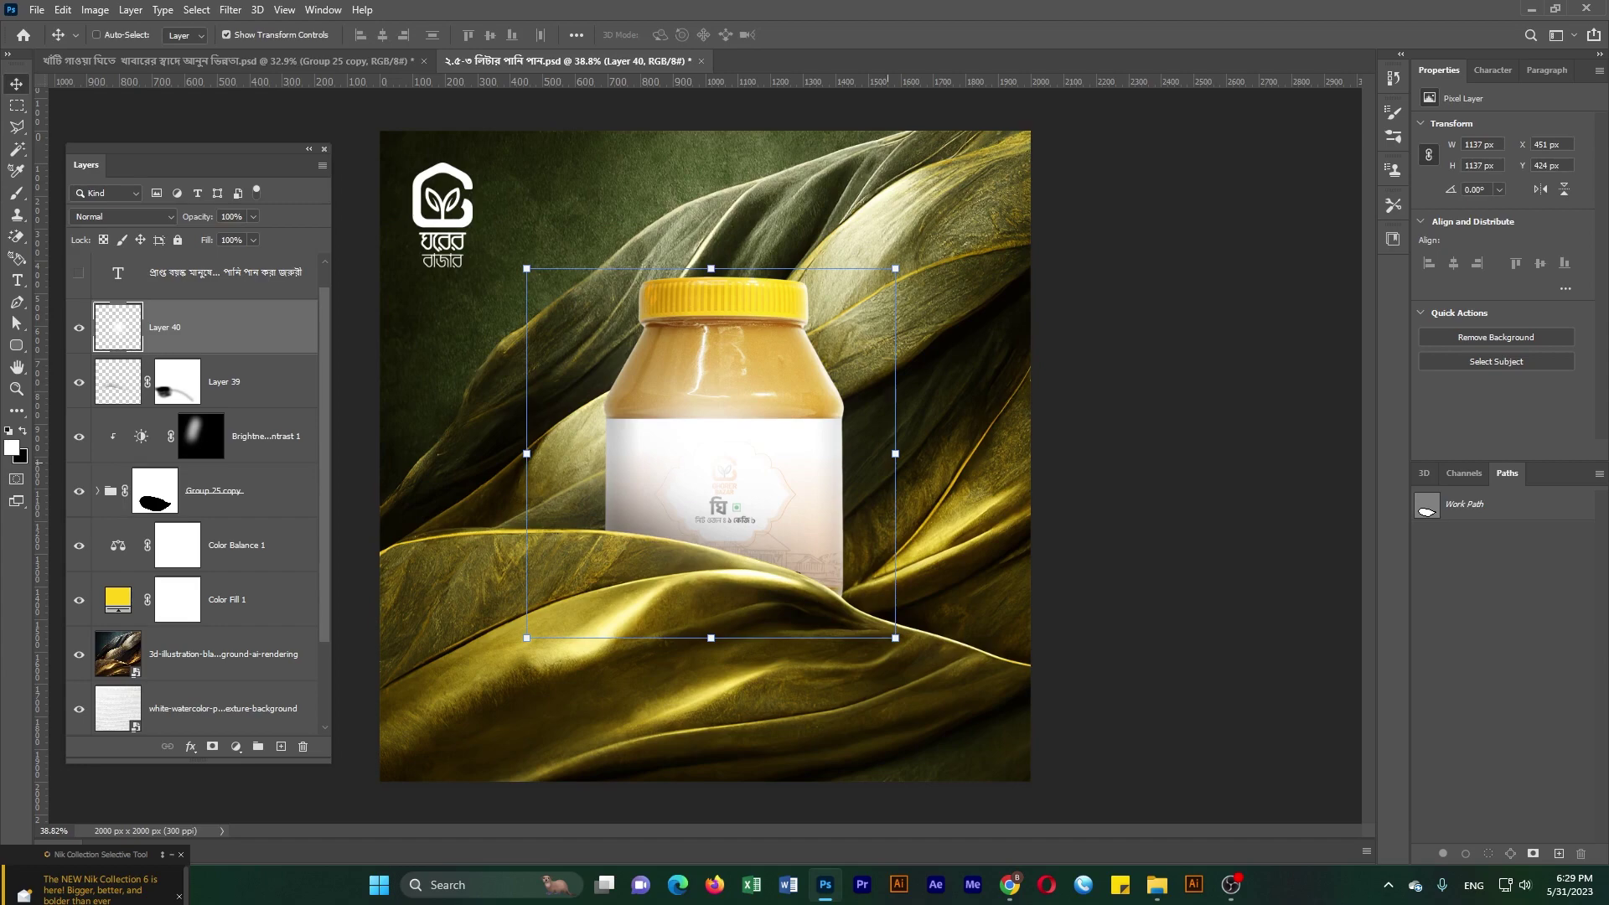
drag(895, 453, 564, 454)
drag(547, 638, 547, 511)
mouse_move(547, 452)
mouse_down()
mouse_move(843, 447)
mouse_move(843, 424)
mouse_up()
scroll(830, 403, up, 5)
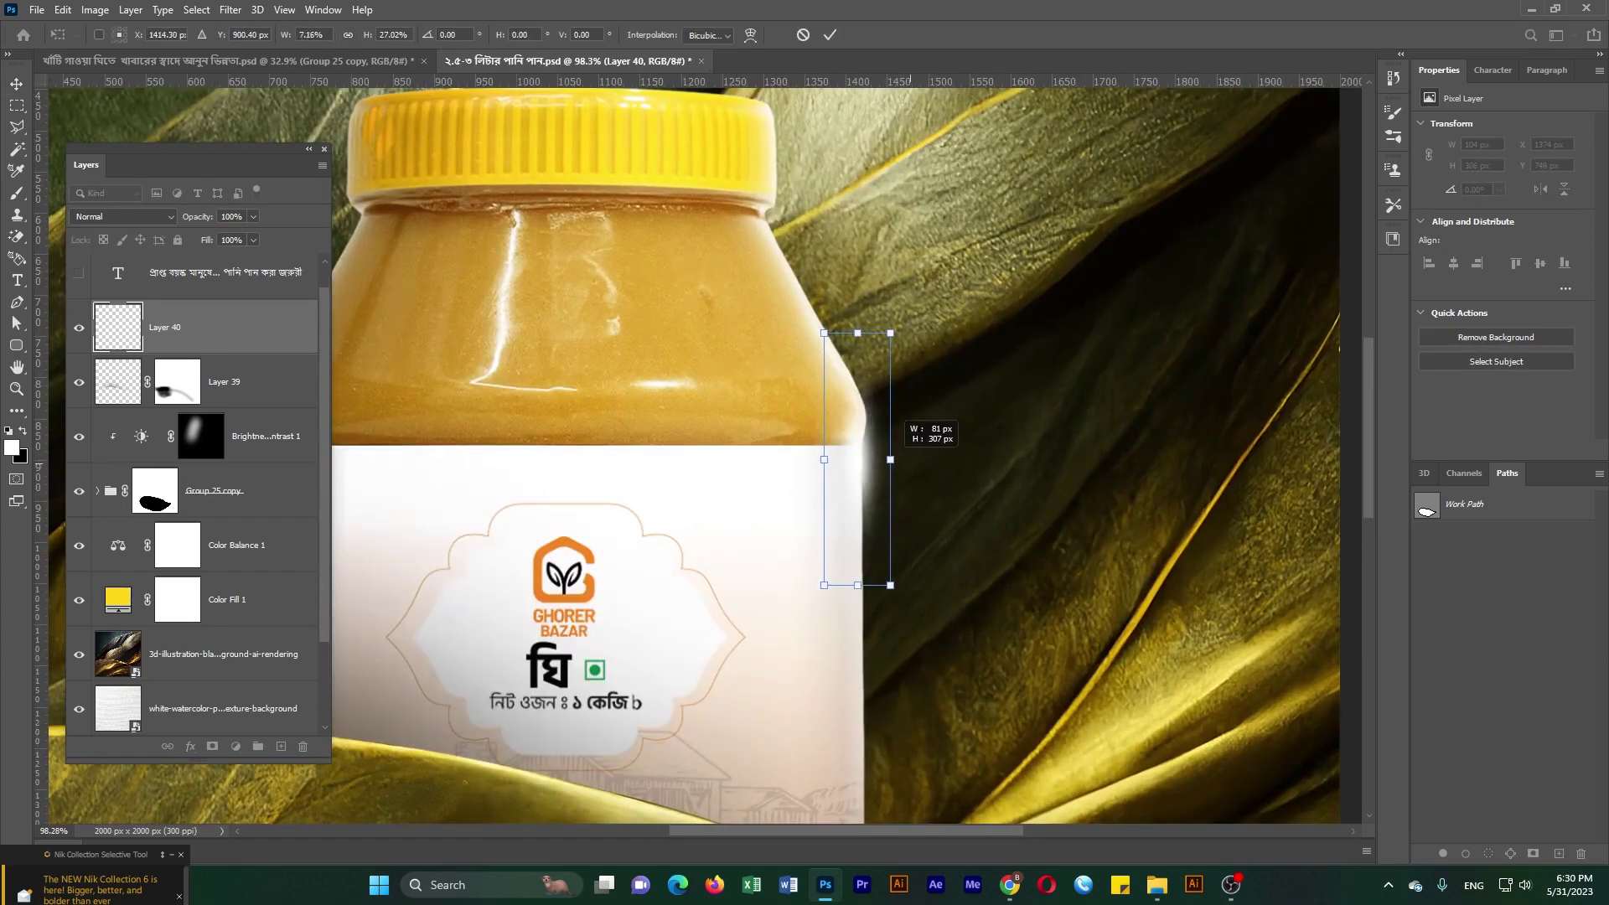
mouse_move(916, 460)
mouse_down()
mouse_move(847, 459)
mouse_move(856, 503)
mouse_up()
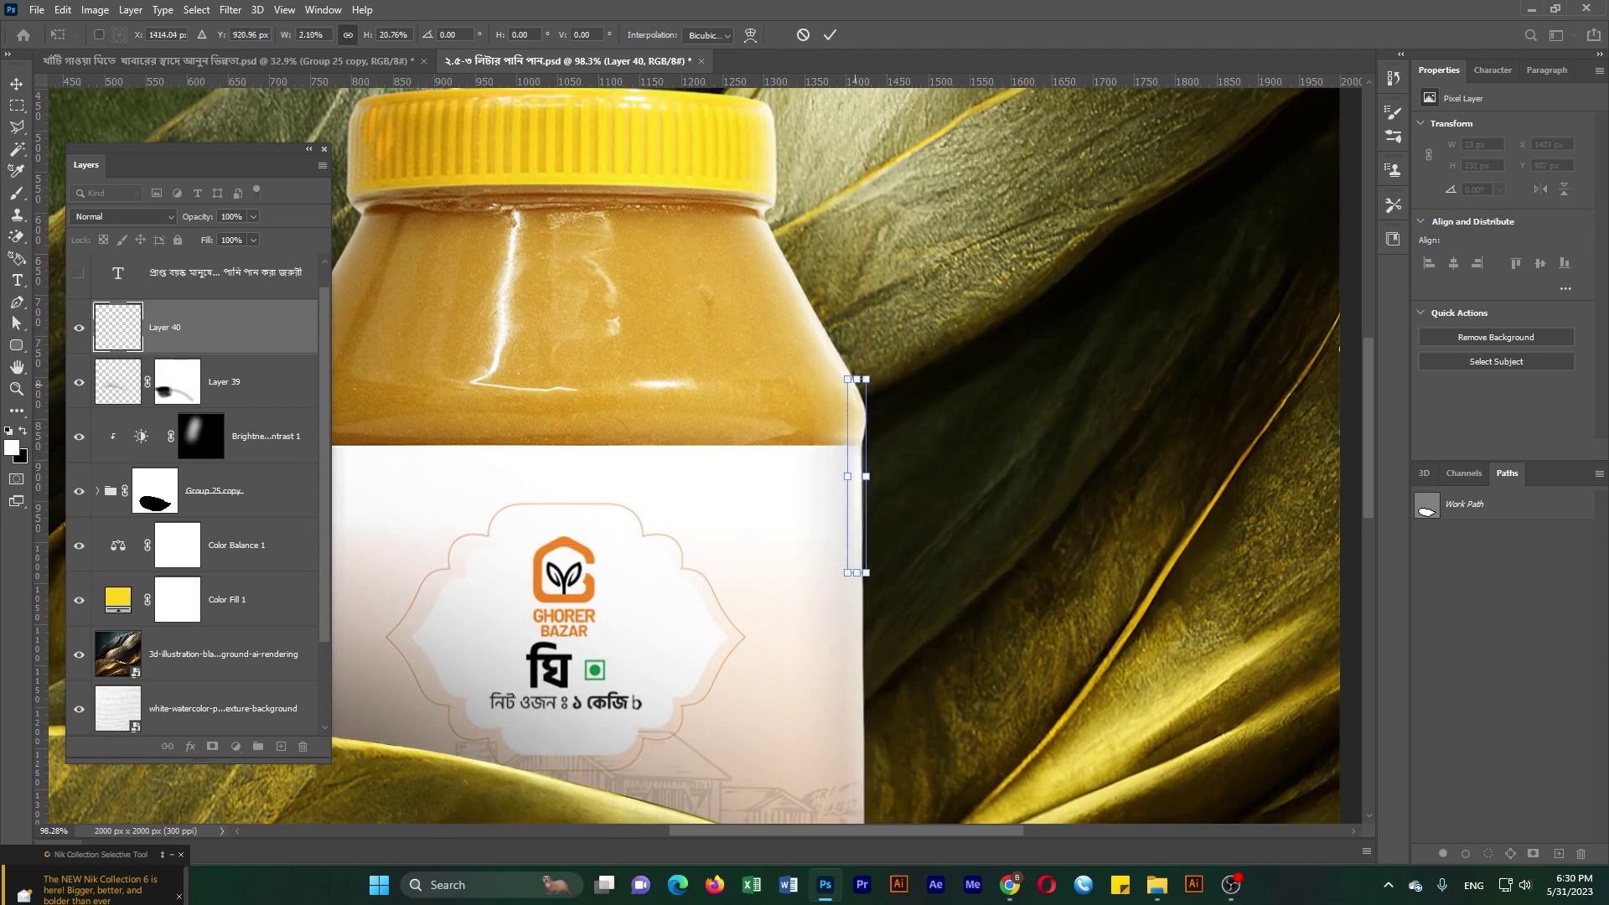
mouse_move(857, 447)
mouse_down()
mouse_move(857, 307)
mouse_move(859, 421)
mouse_up()
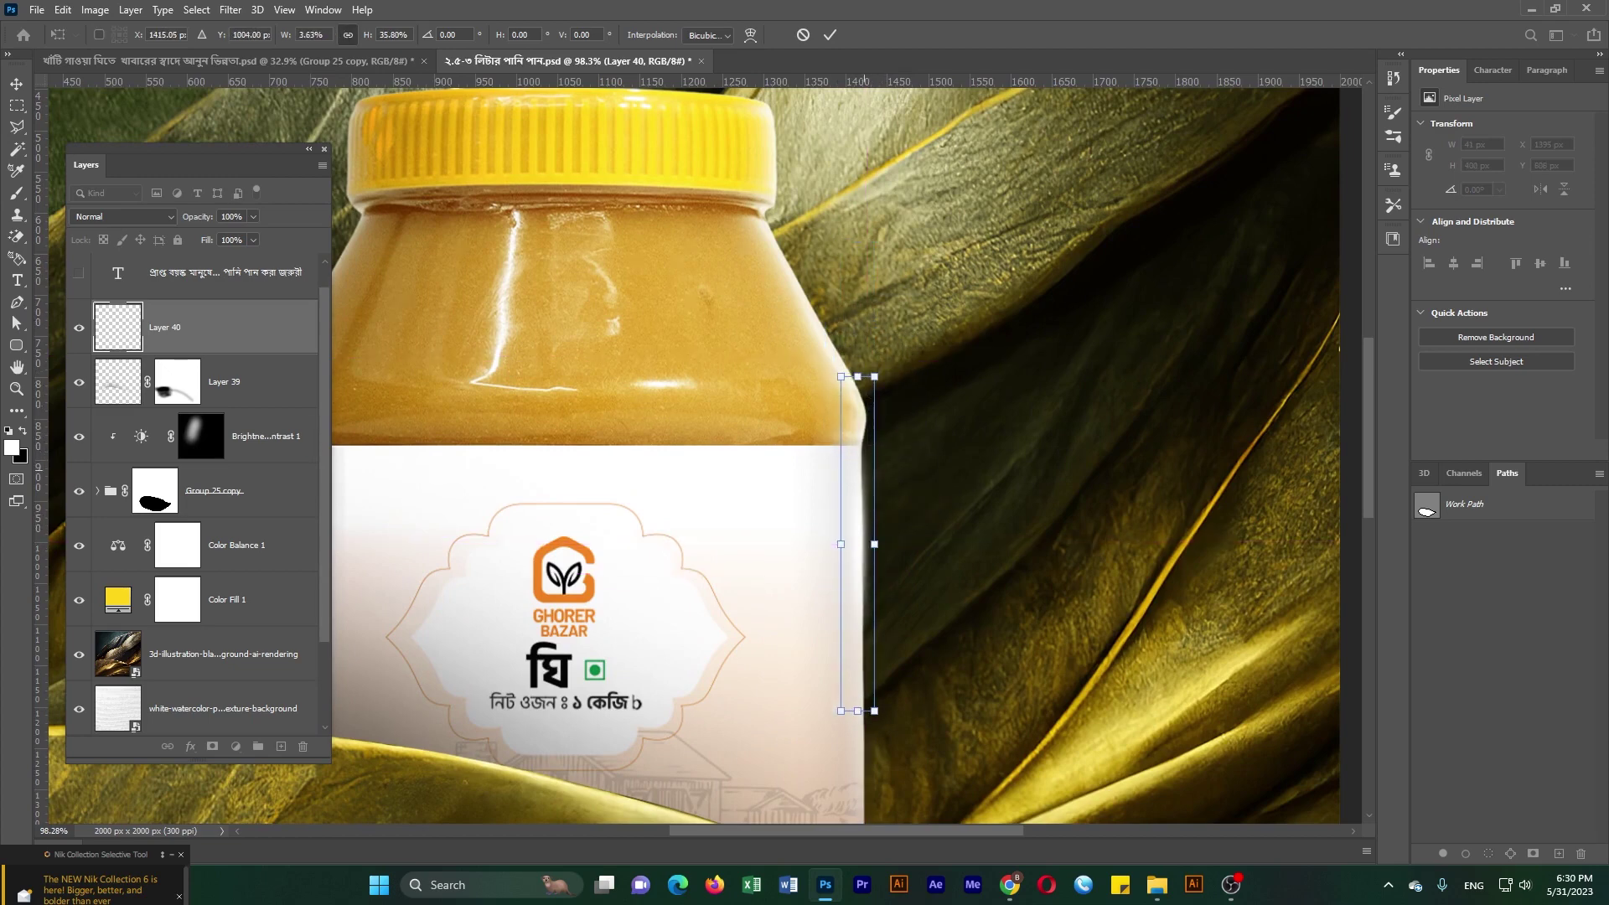
key(Return)
- Move a highlight streak copy up toward the jar lid and tilt it about -30°
scroll(838, 453, up, 3)
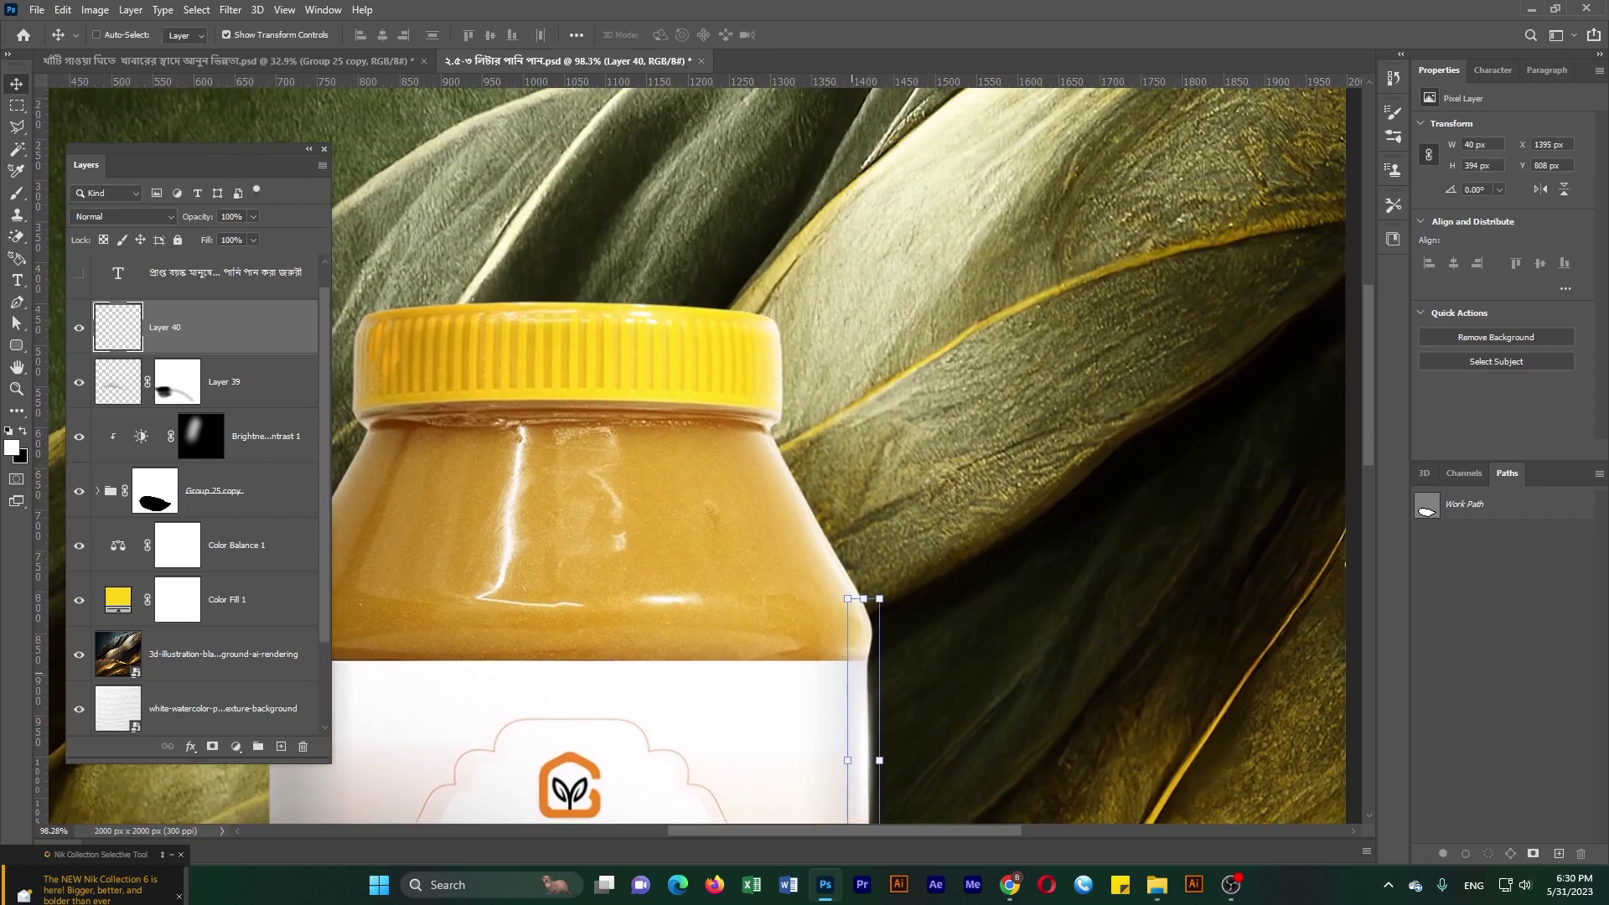
drag(858, 670, 857, 452)
key(ctrl+t)
mouse_move(888, 369)
mouse_down()
mouse_move(827, 400)
mouse_move(847, 411)
mouse_up()
mouse_move(885, 522)
mouse_down()
mouse_move(842, 499)
mouse_move(821, 293)
mouse_up()
key(Return)
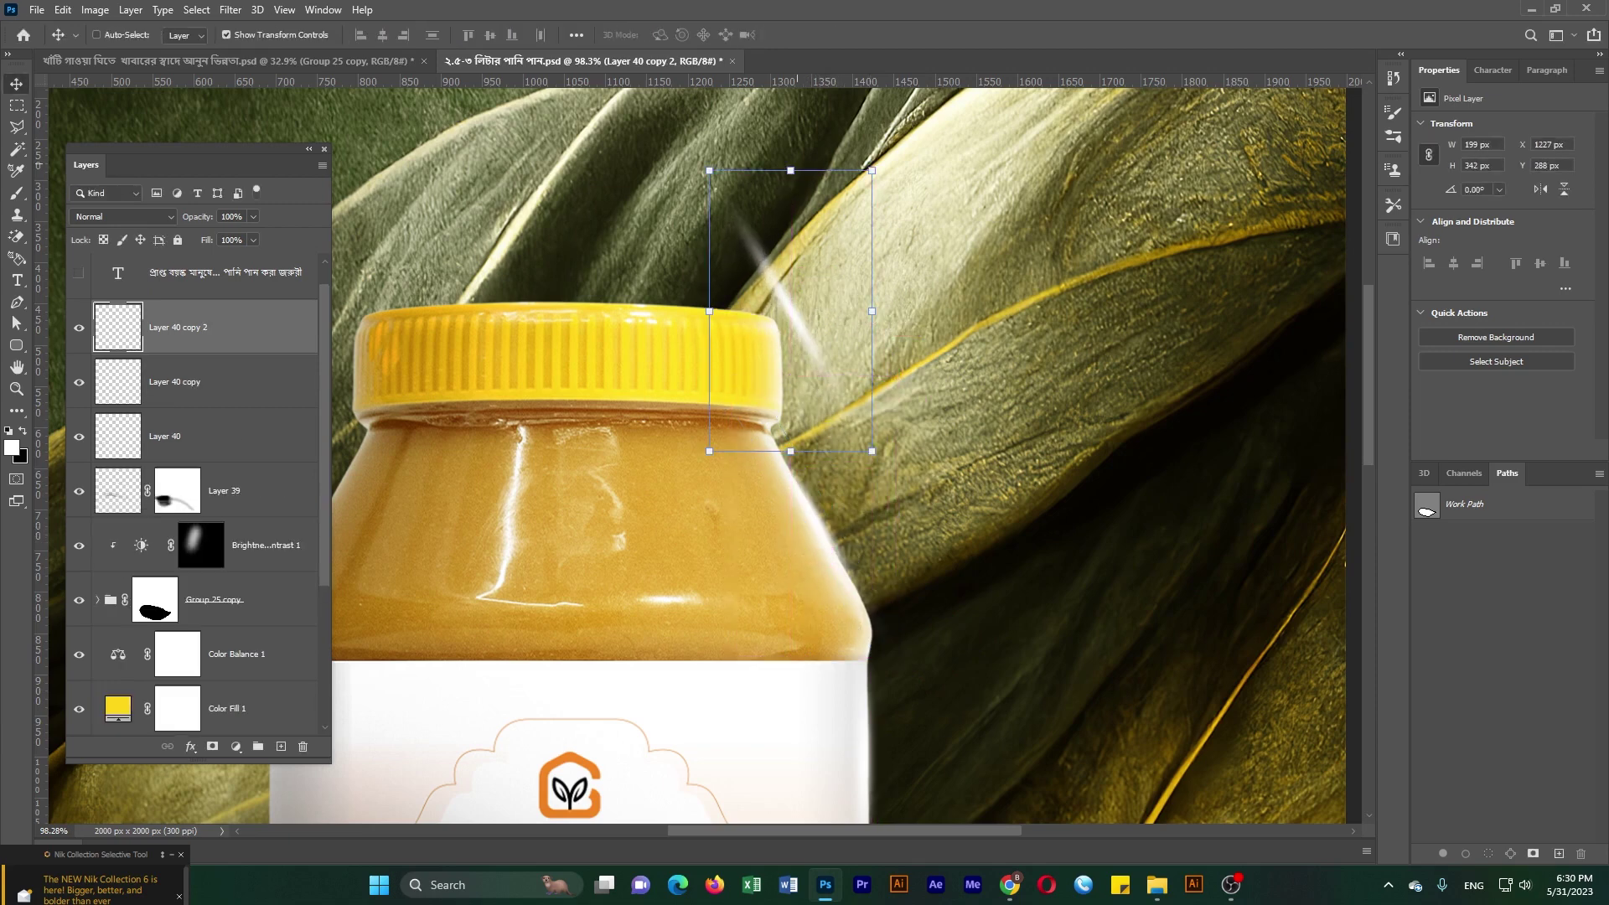
- Rotate another streak copy about -60°, resize it and shift it left onto the jar
drag(885, 461, 805, 469)
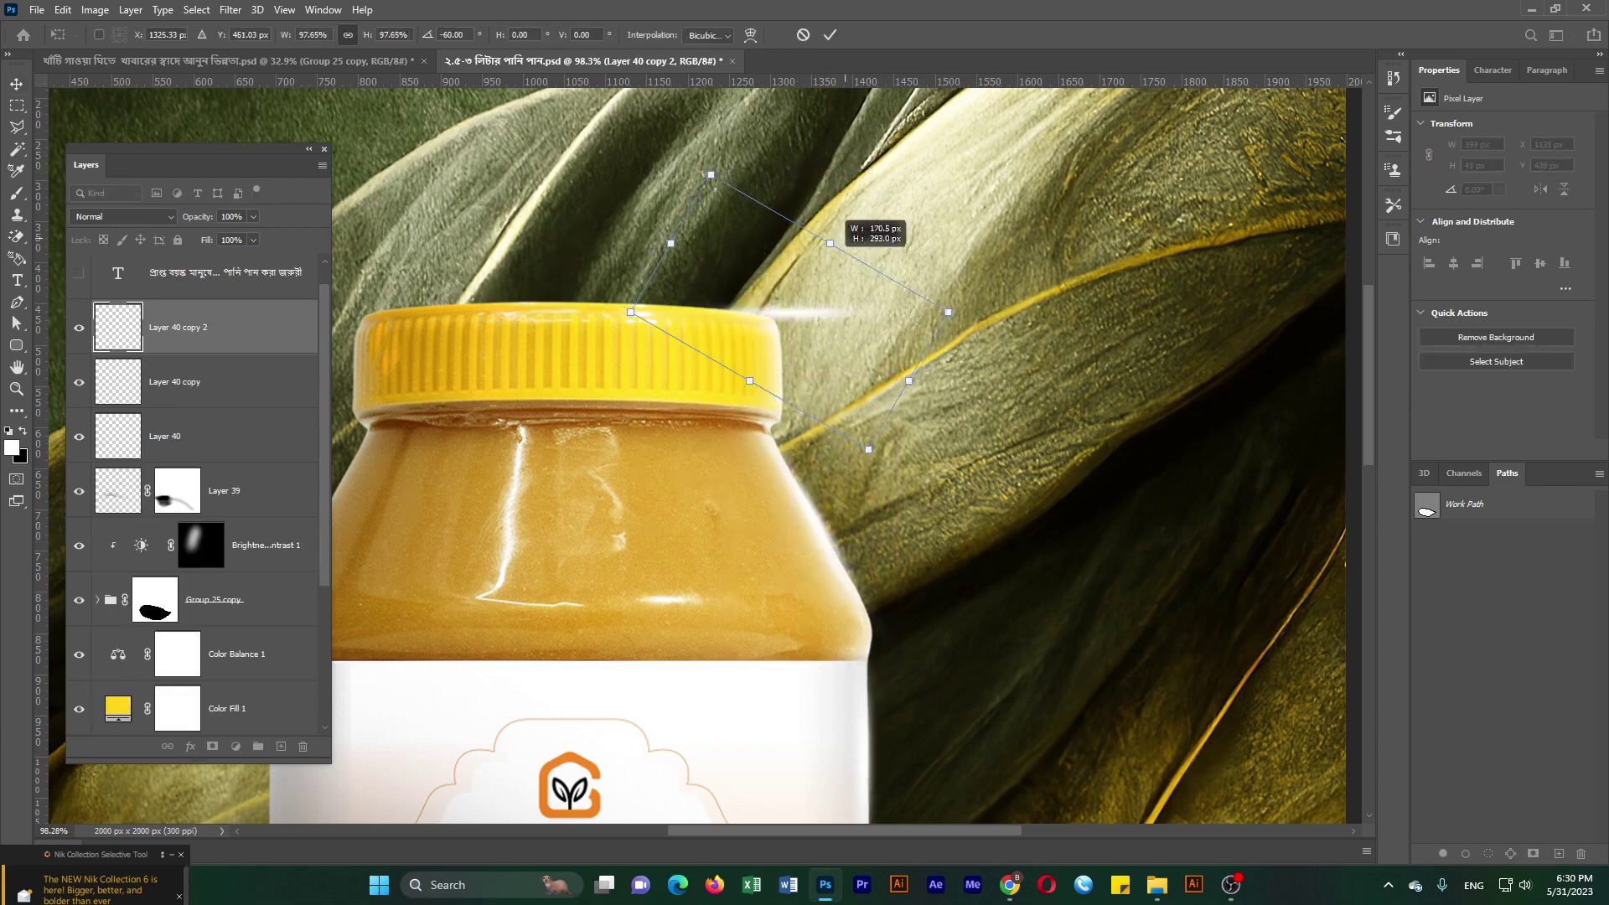
mouse_move(645, 132)
mouse_down()
mouse_move(732, 286)
mouse_move(747, 280)
mouse_up()
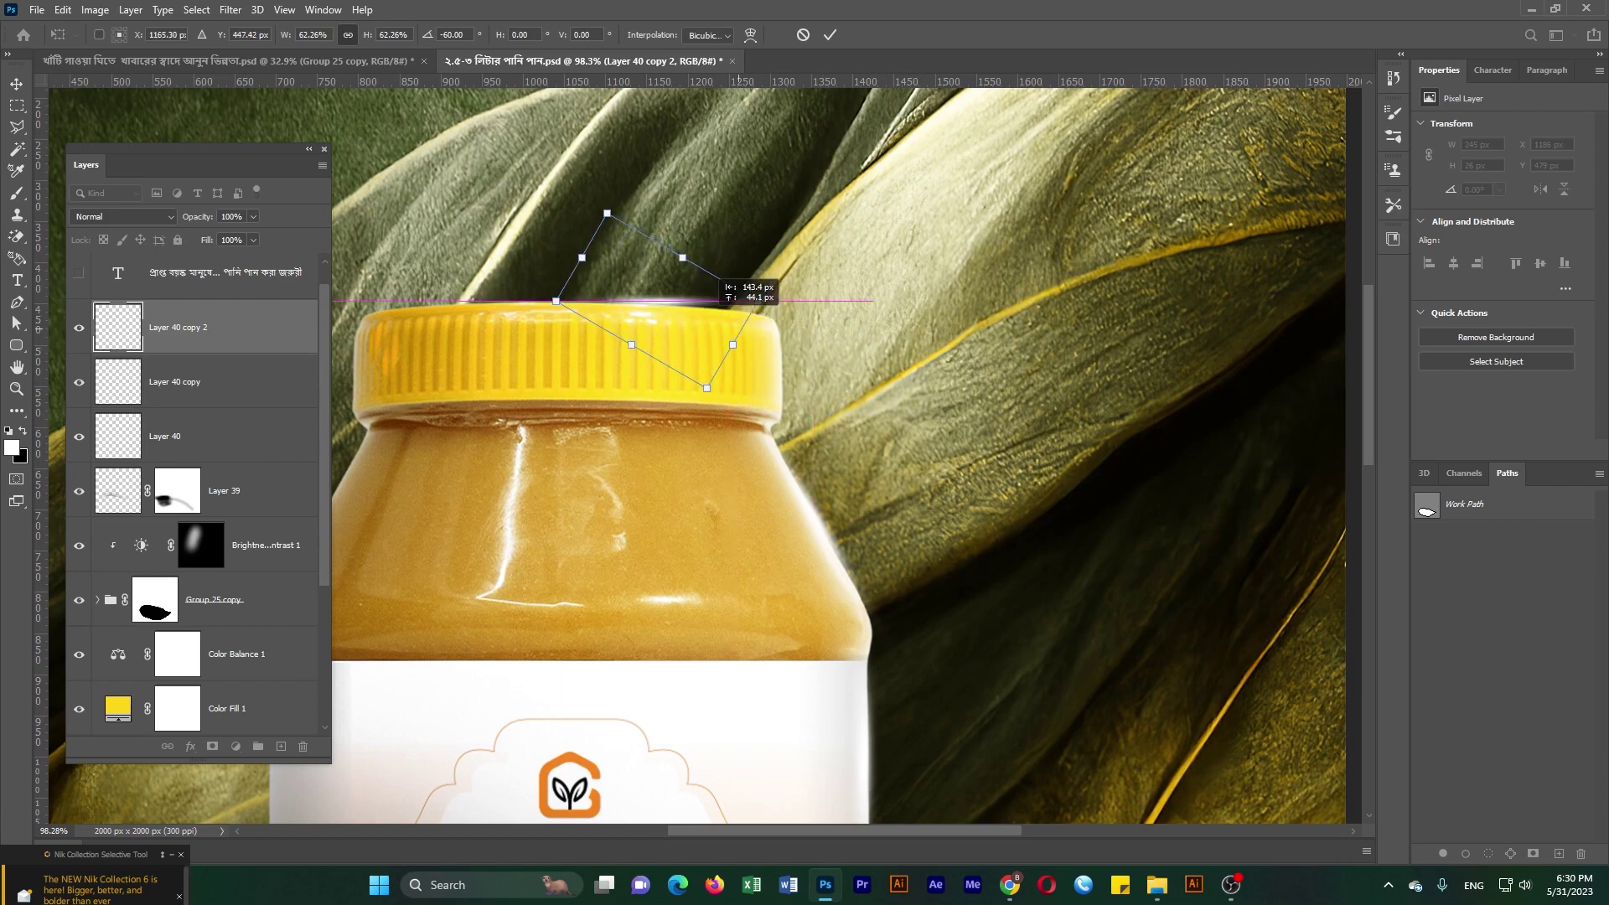
drag(754, 352, 643, 328)
key(Down)
key(Down)
key(Down)
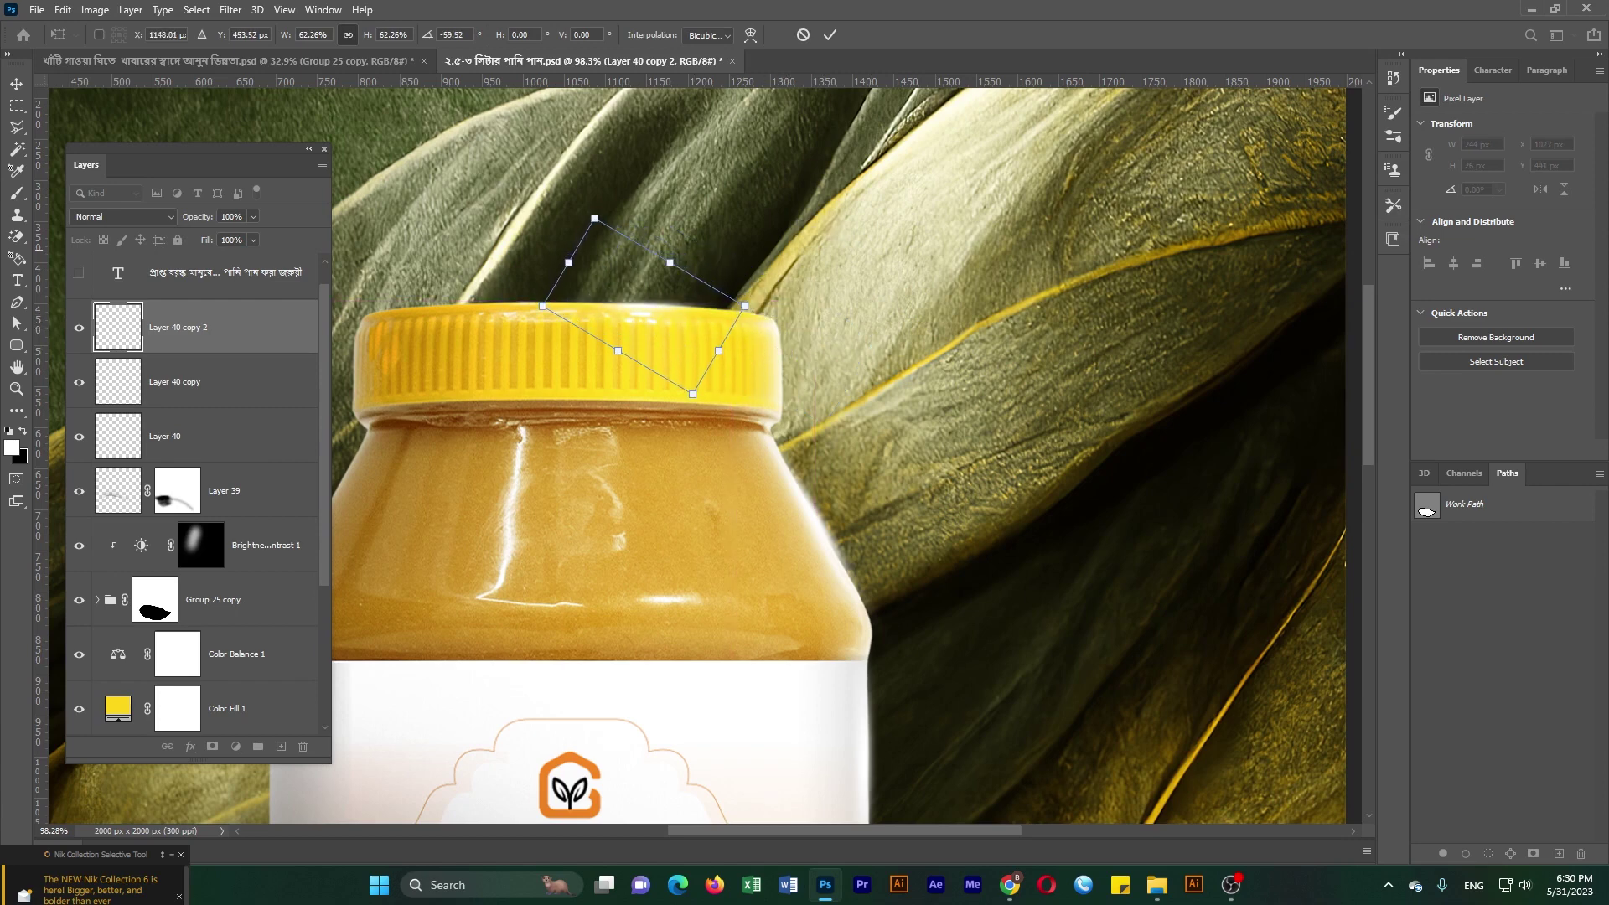
drag(795, 214, 798, 220)
key(m)
- Widen the highlight across the jar lid and nudge it up slightly
key(ctrl+0)
scroll(654, 503, up, 5)
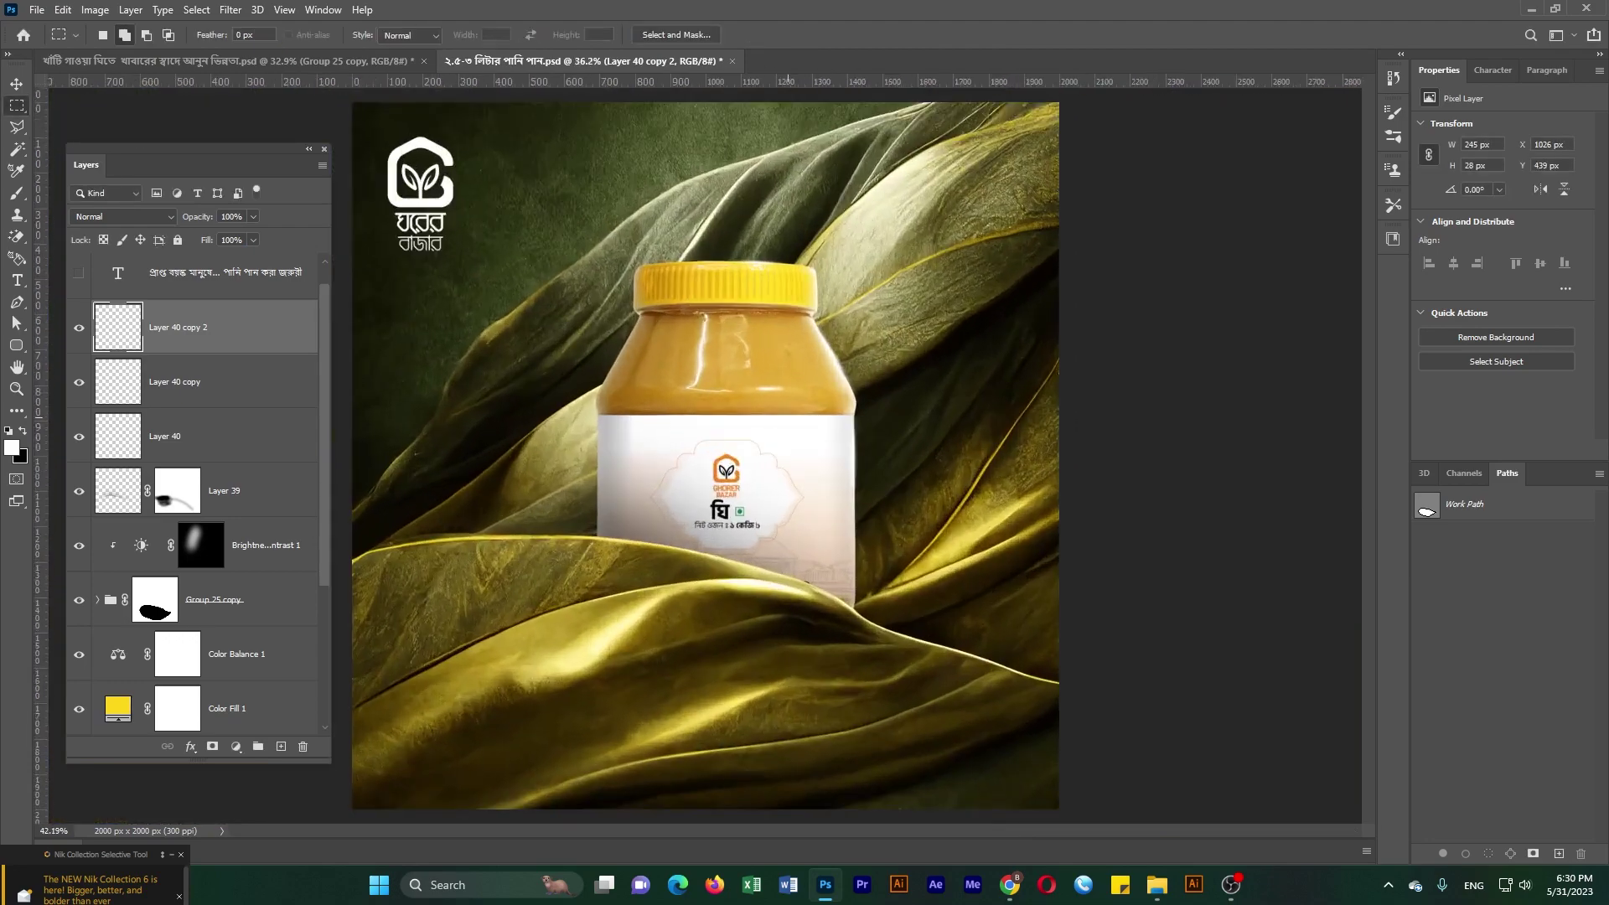
key(v)
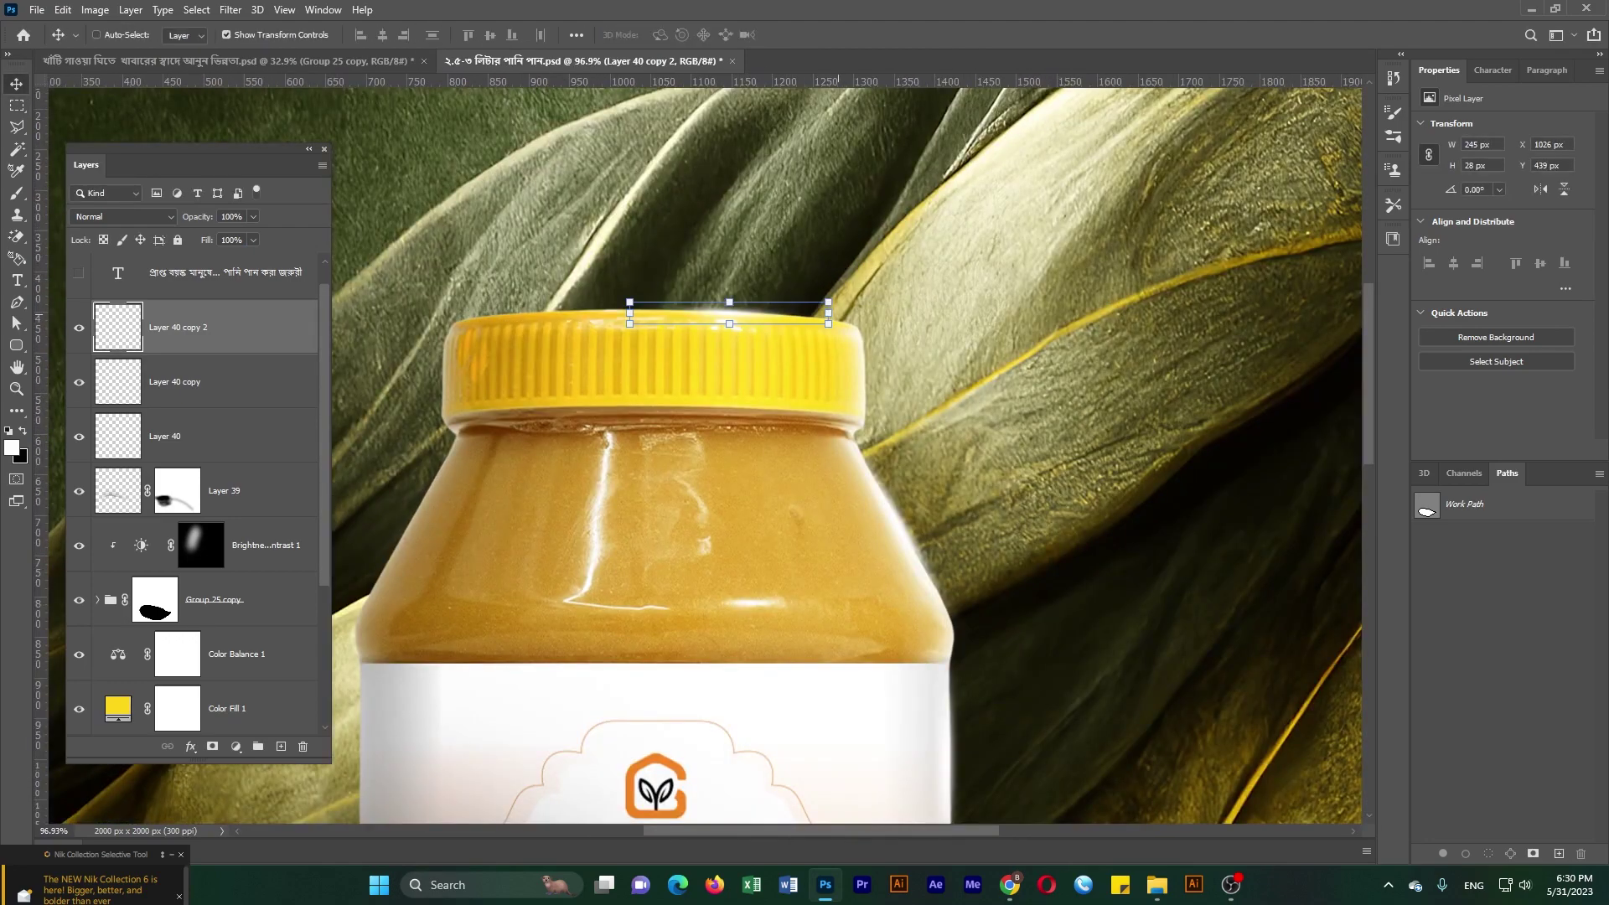
drag(828, 315, 887, 315)
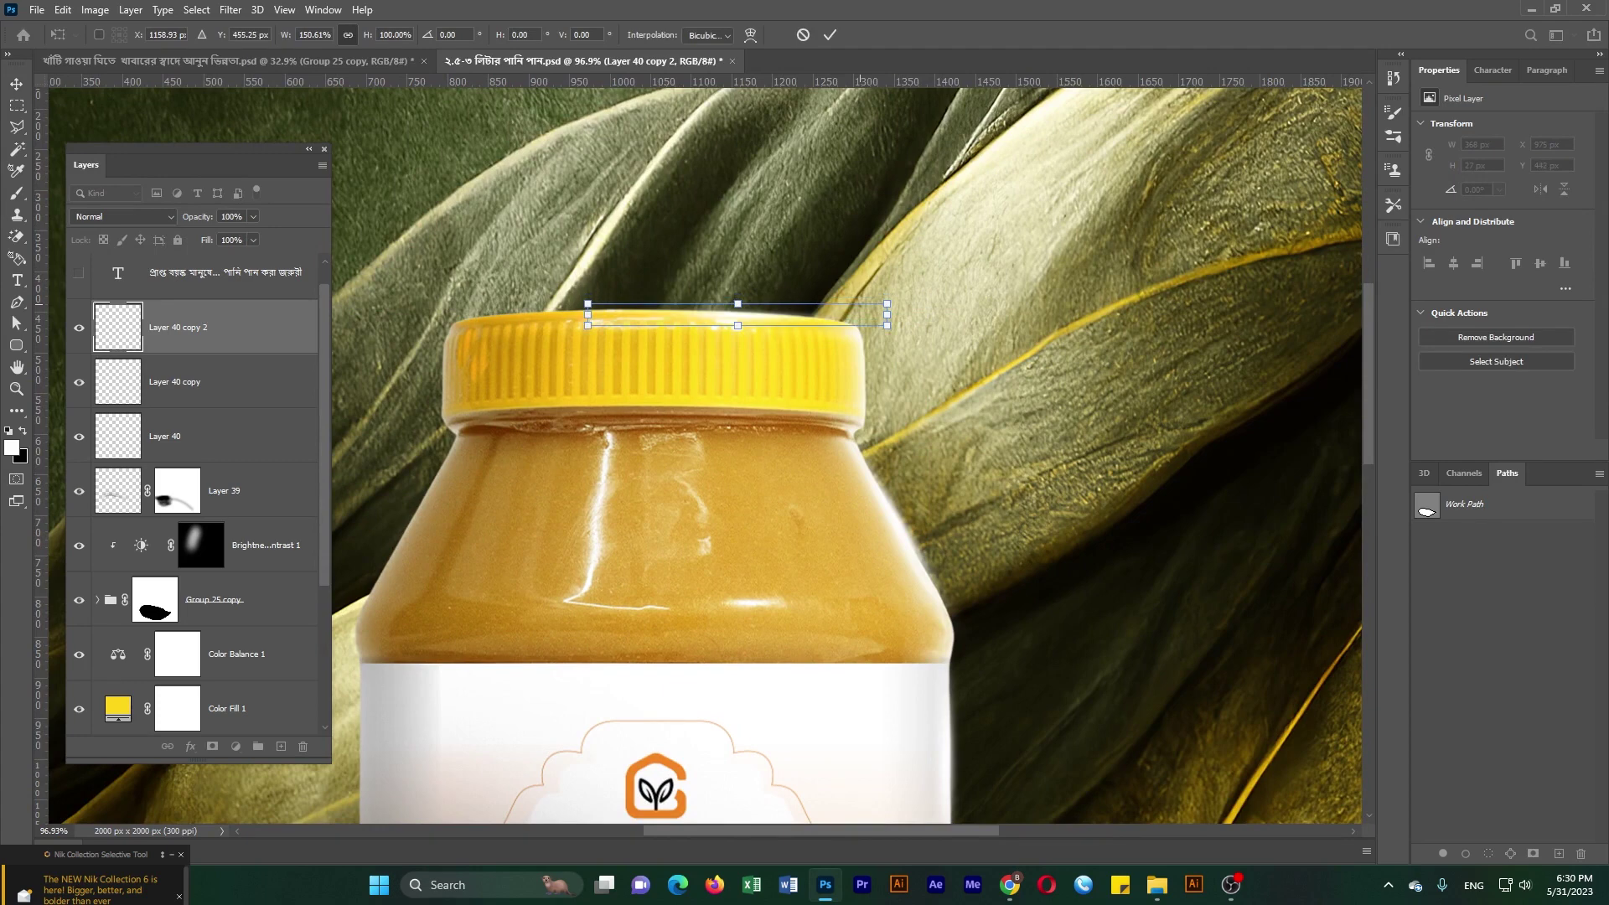
key(Up)
key(Up)
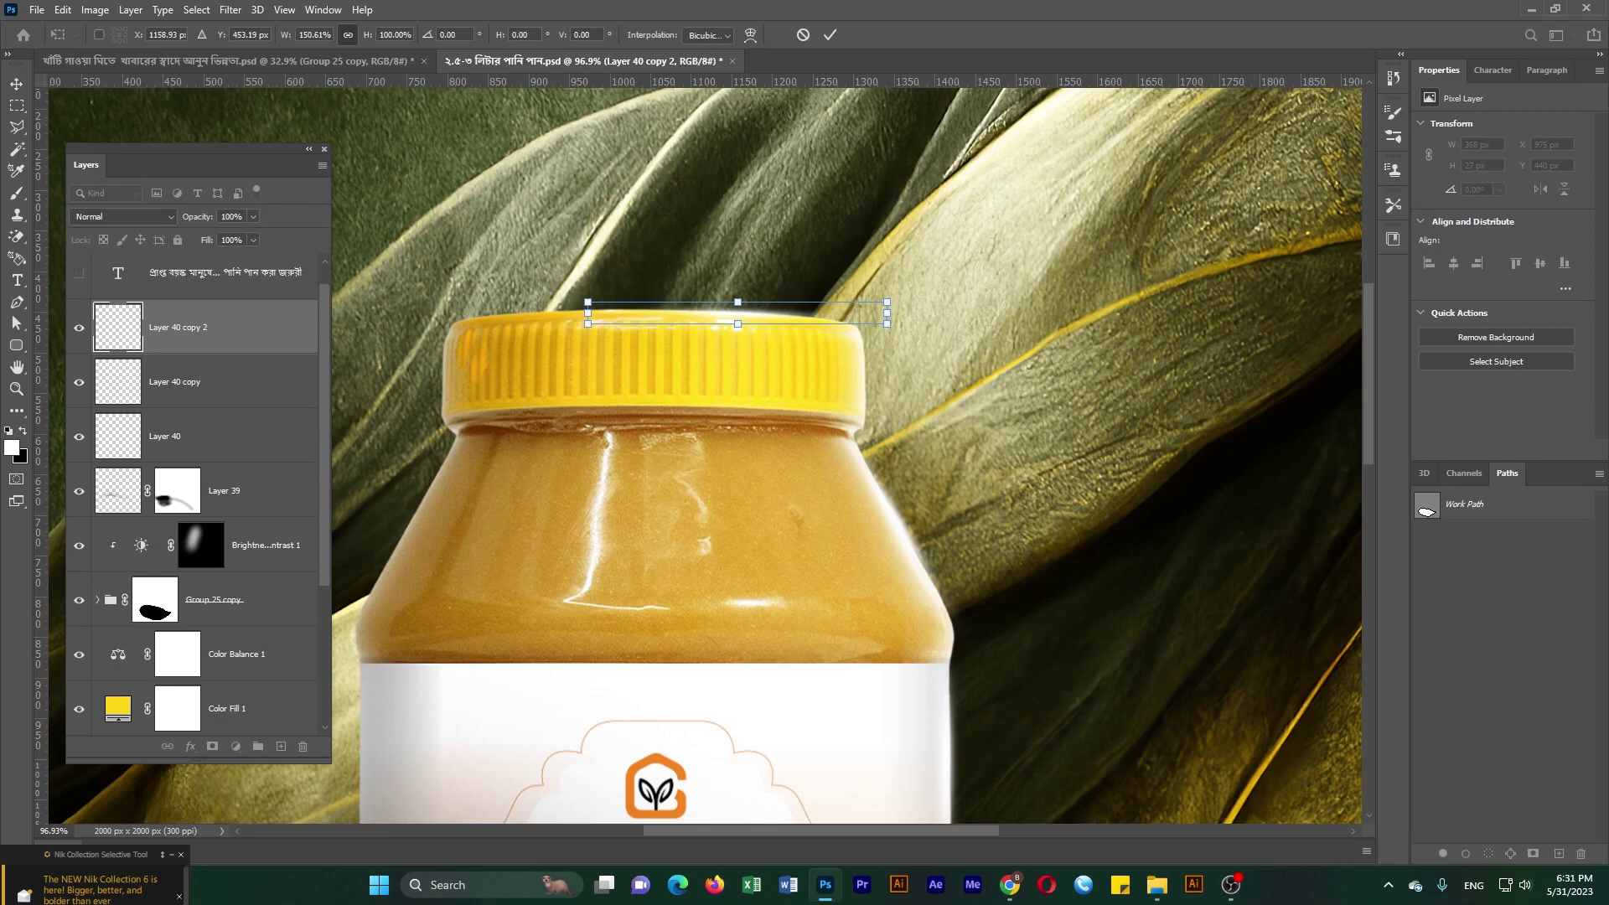
click(17, 104)
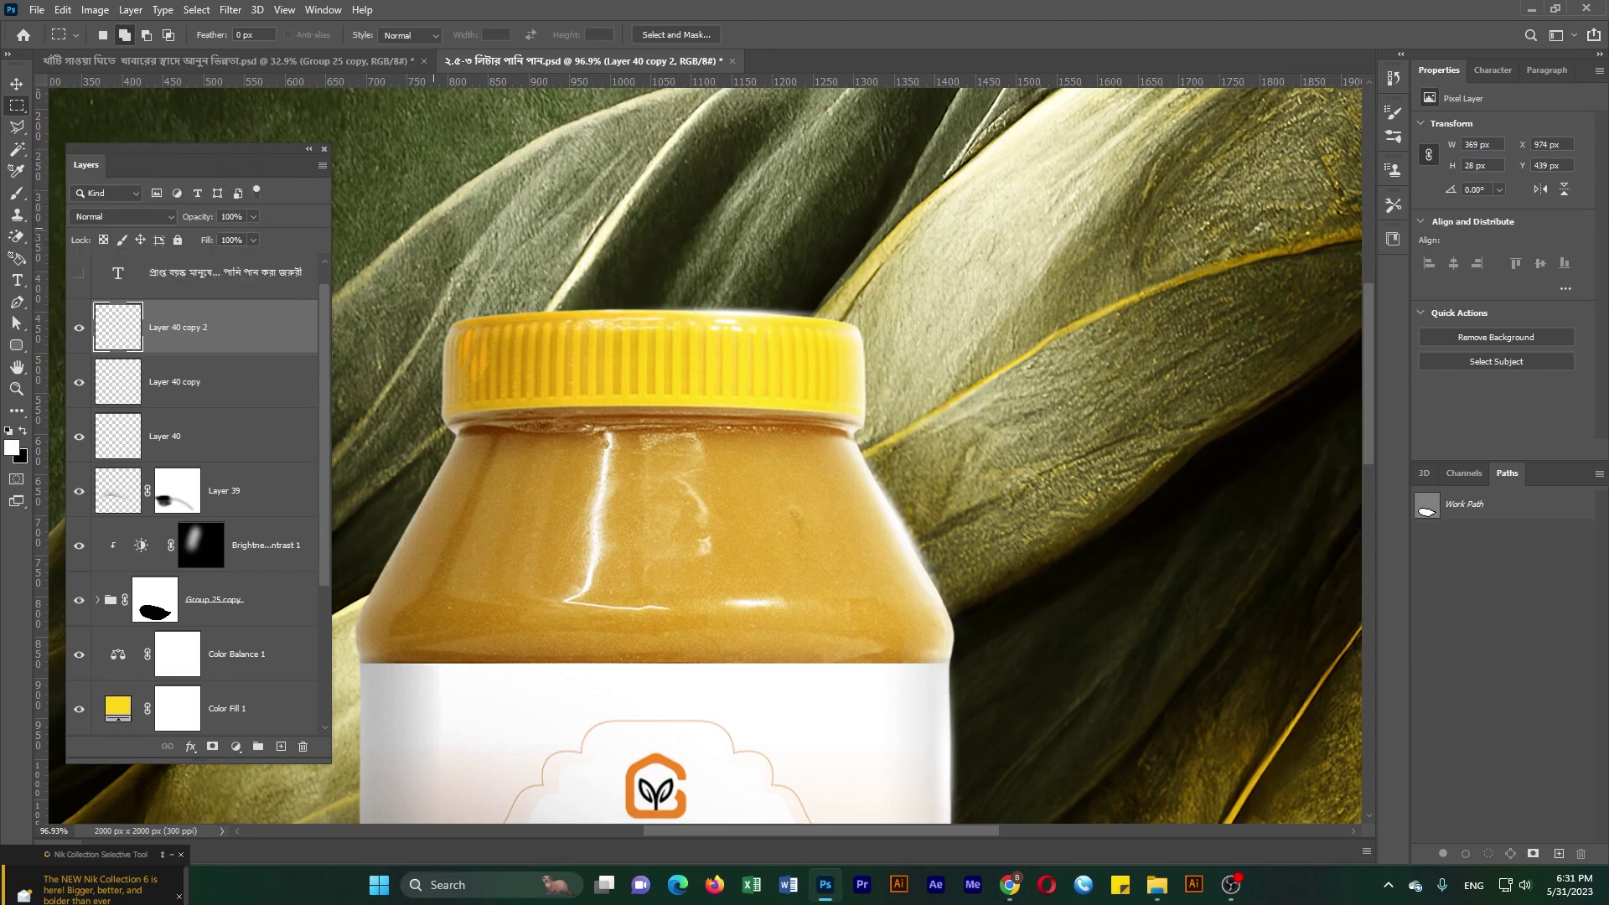
- Nudge the lid highlight down and straighten it into a 369×28 px rim streak
scroll(738, 364, down, 5)
scroll(777, 351, up, 6)
scroll(778, 352, up, 1)
key(v)
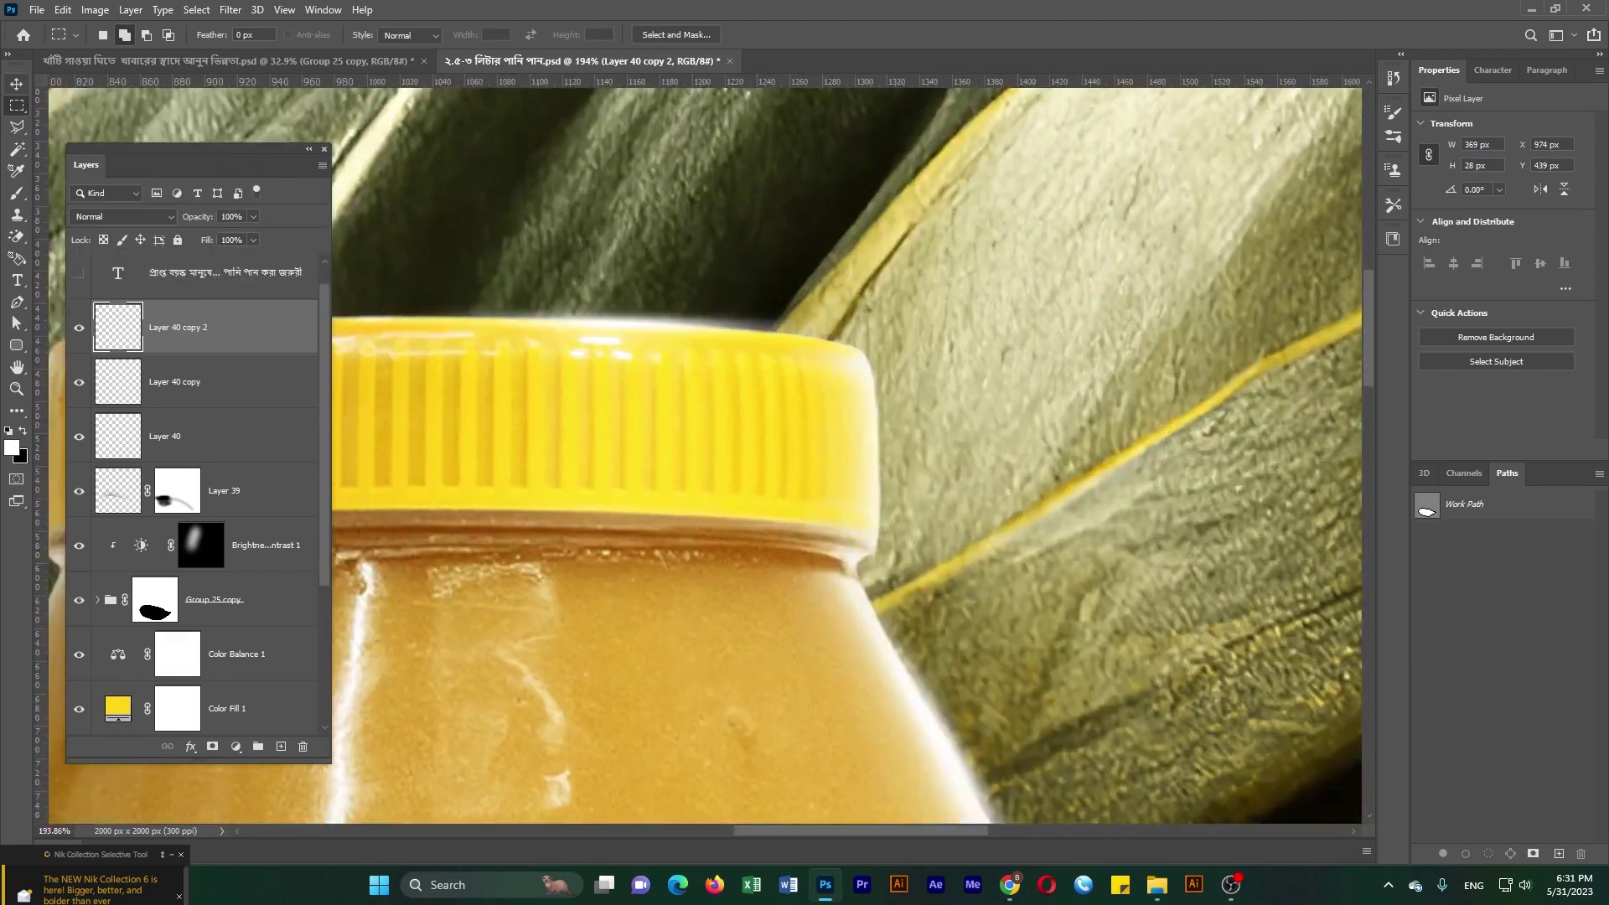
key(Down)
key(Down)
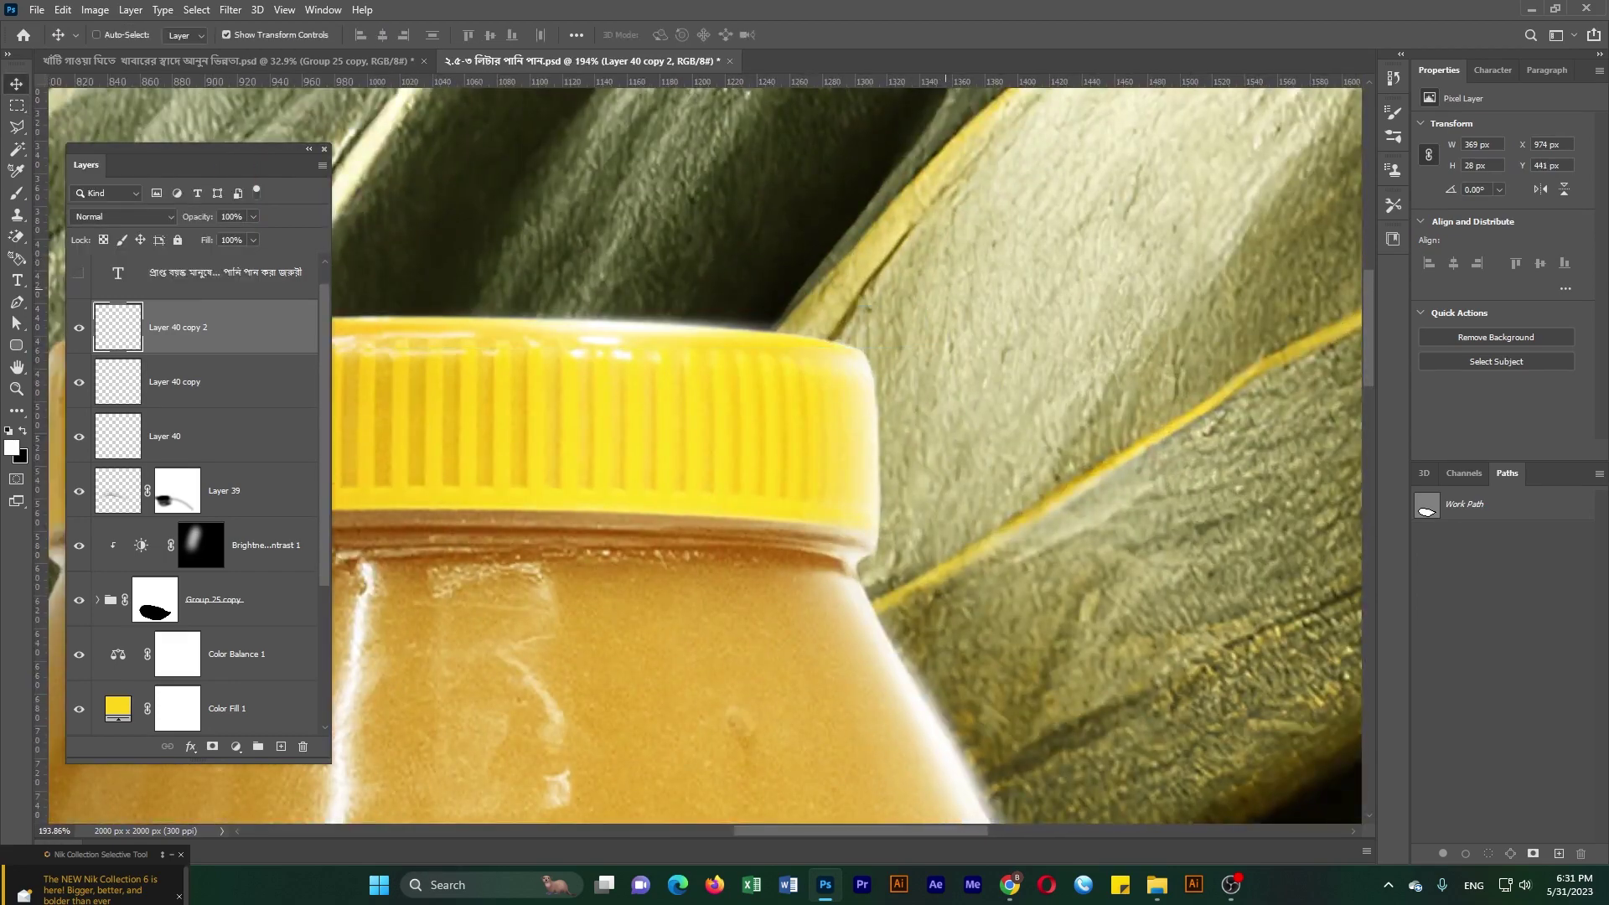
key(ctrl+t)
drag(939, 292, 939, 293)
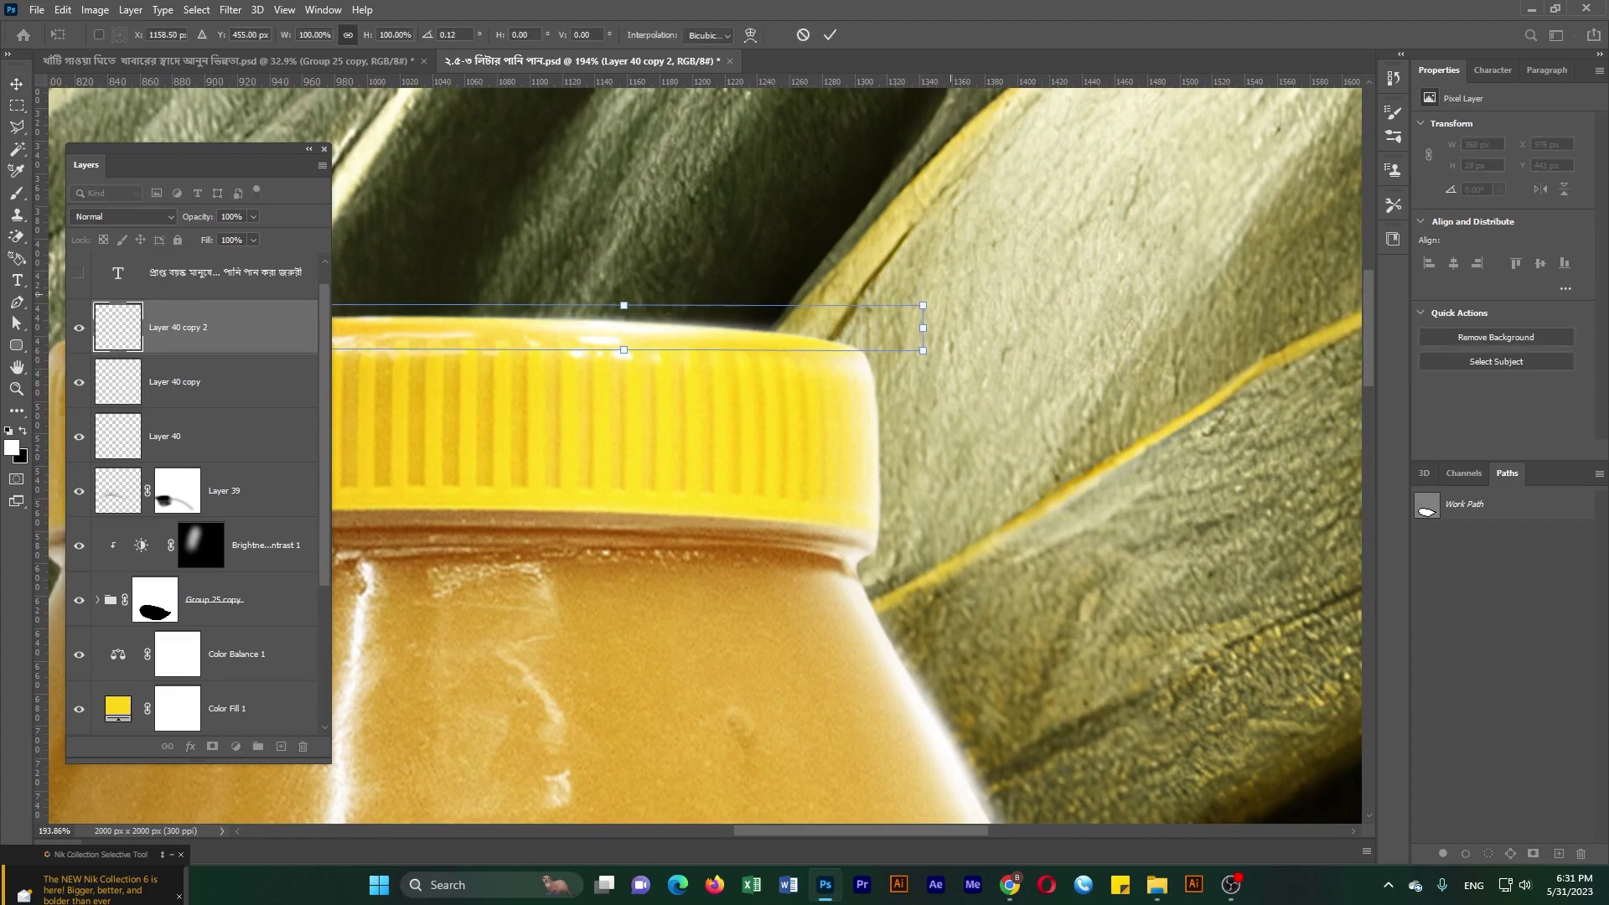
key(Return)
- Add a new empty Layer 41 above the highlight layers
key(ctrl+0)
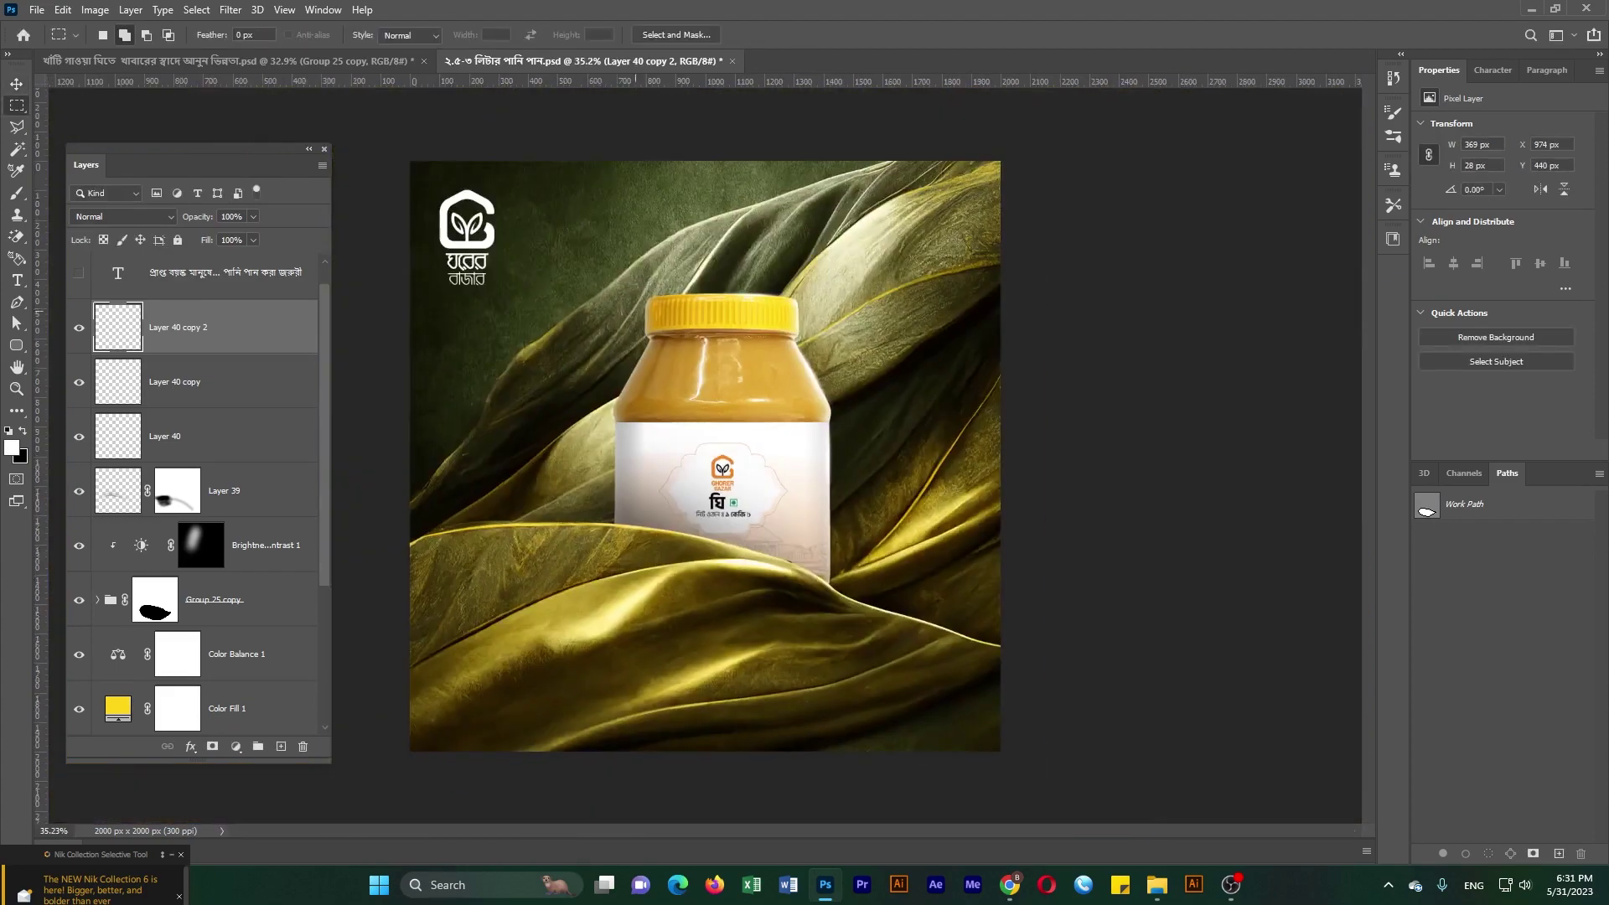
scroll(654, 403, up, 4)
key(m)
scroll(654, 452, down, 3)
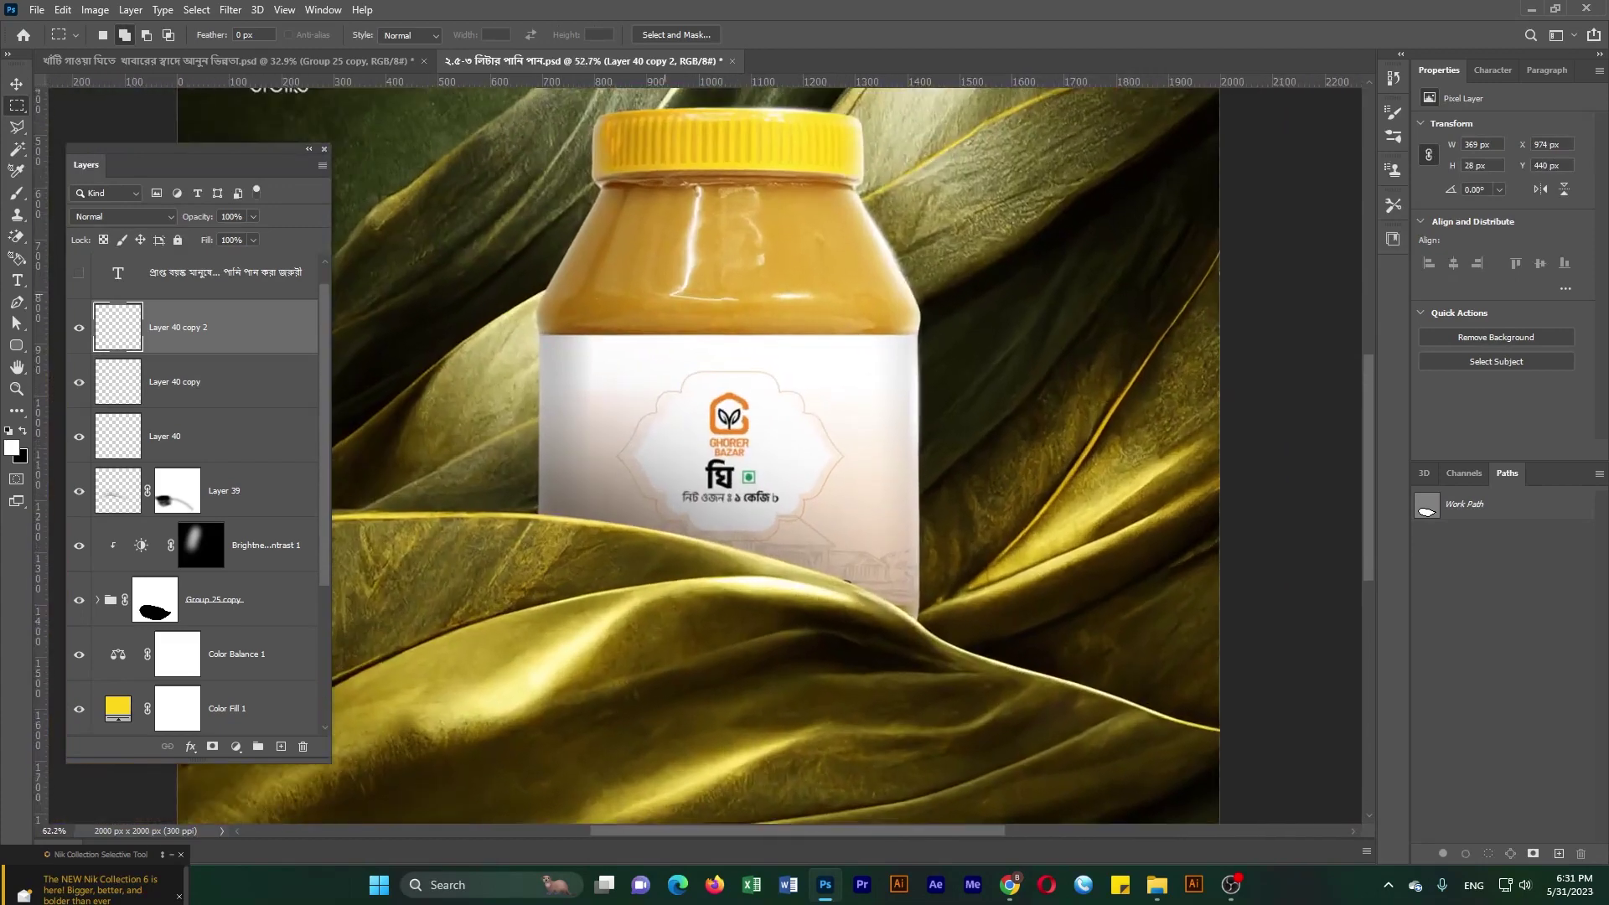
click(281, 746)
key(b)
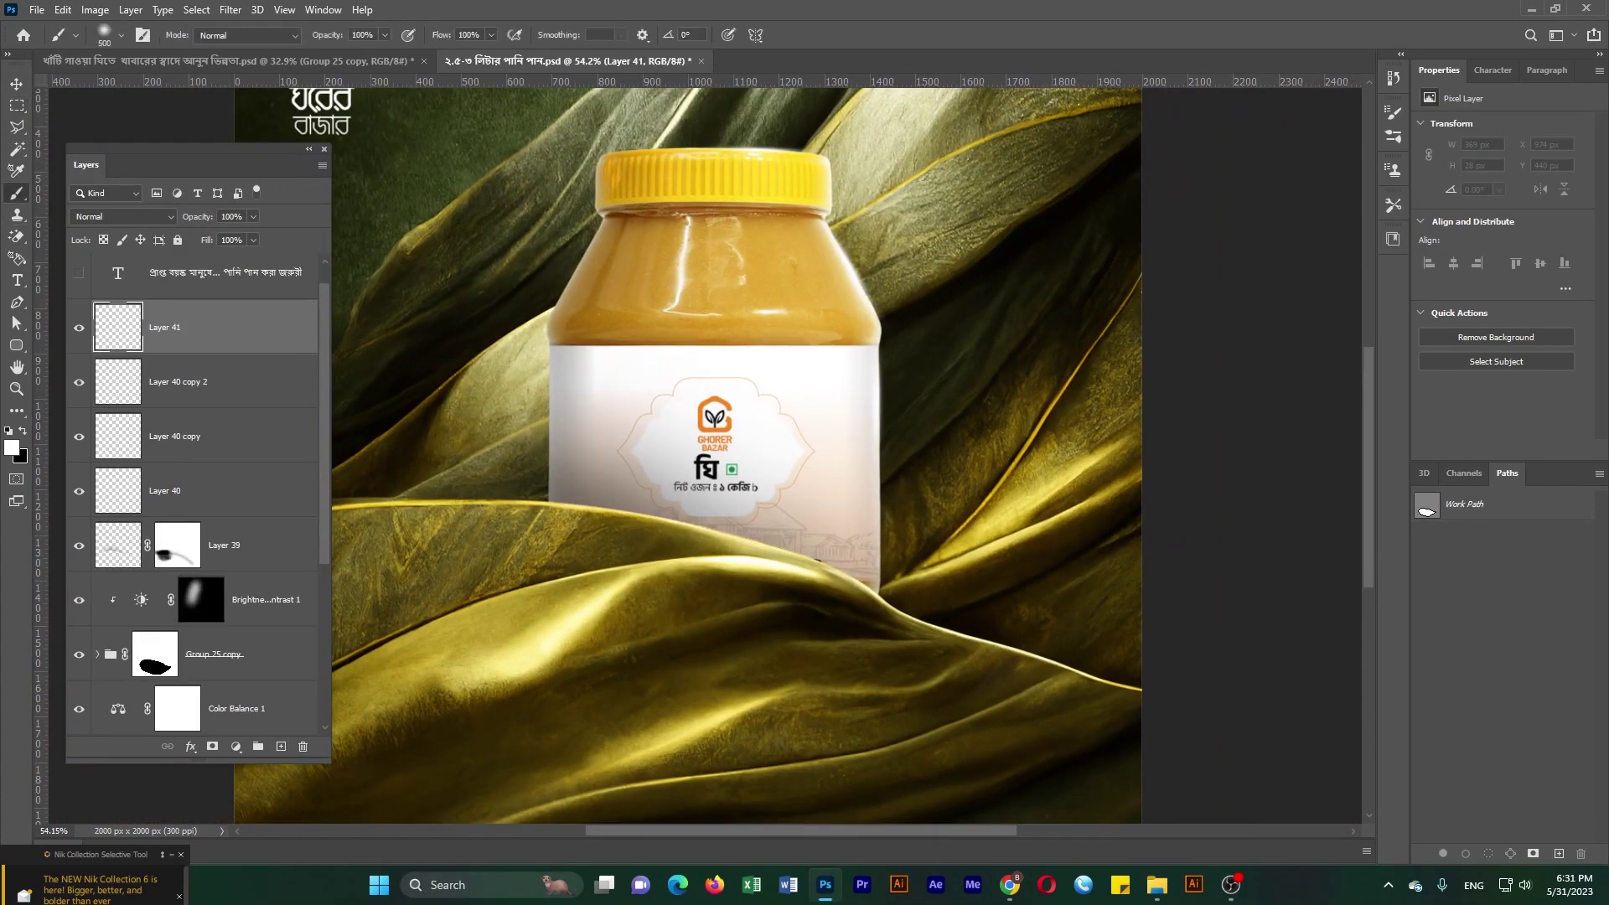
- Delete unused Layer 41 and add a white Solid Color fill blended as Overlay
click(303, 745)
click(236, 746)
click(271, 451)
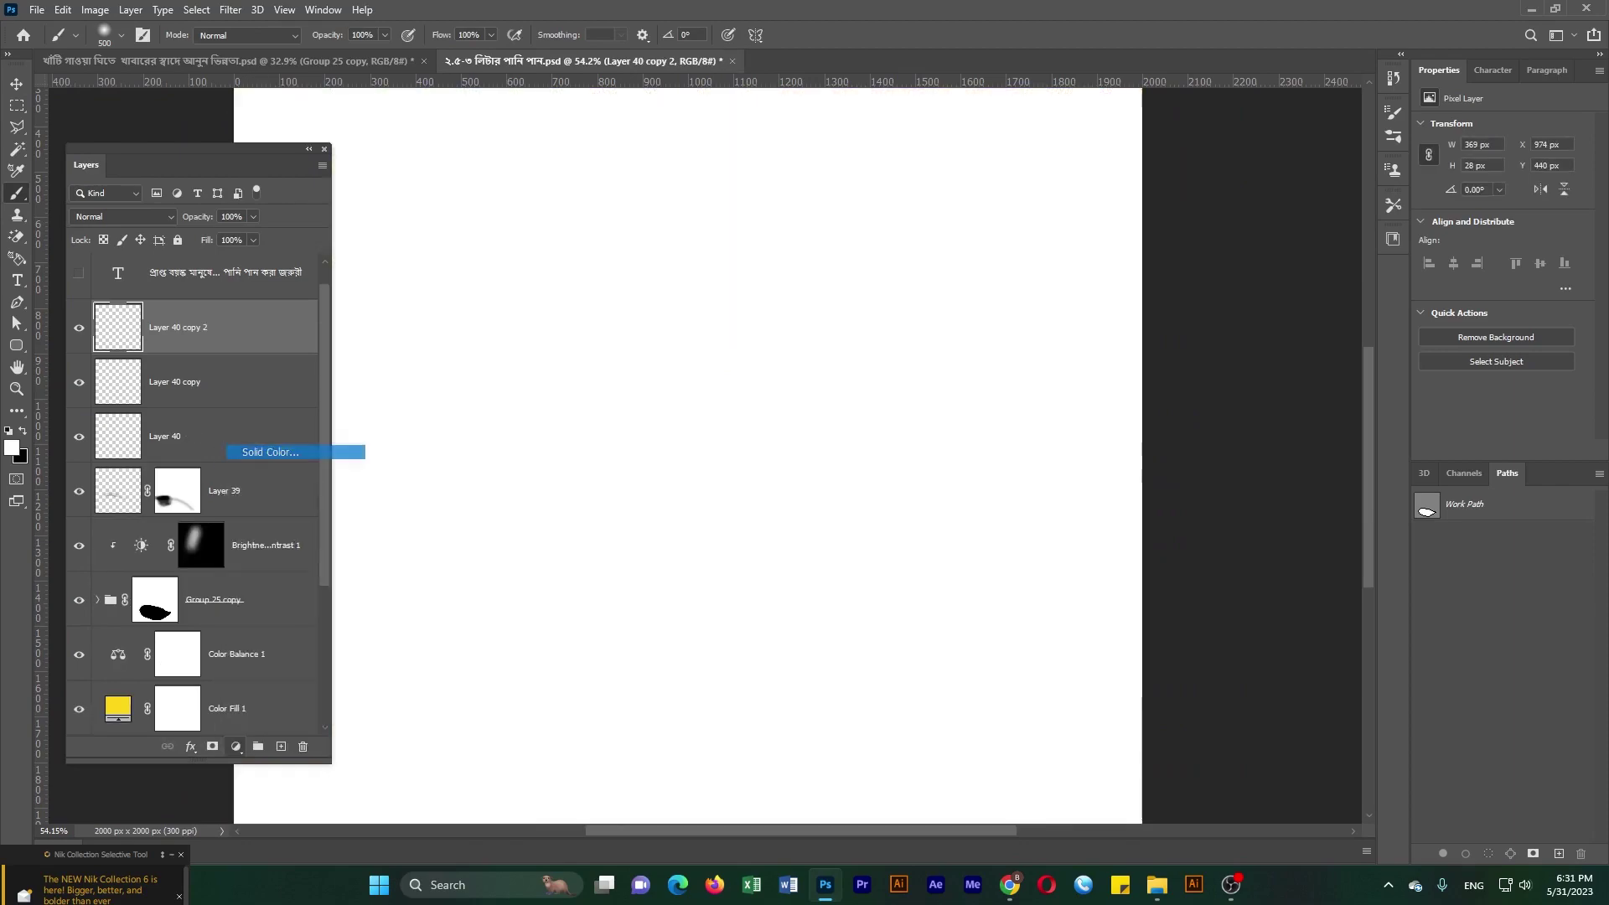
key(Return)
click(121, 216)
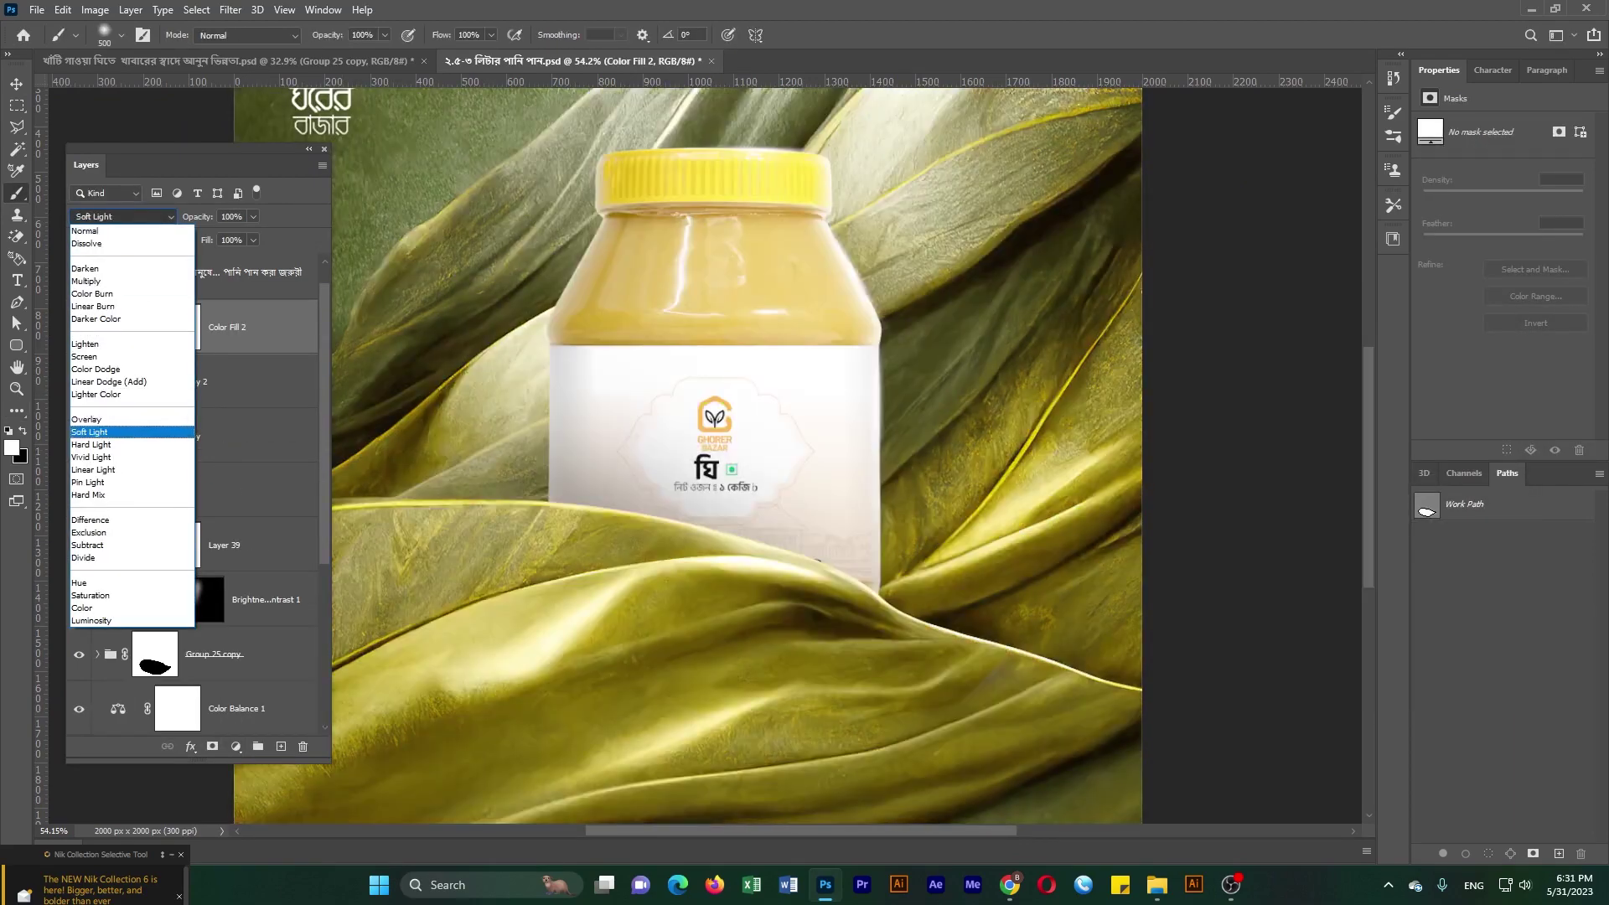
click(86, 419)
- Invert the fill's mask, move Color Fill 2 below Layer 39 and clip it
click(177, 327)
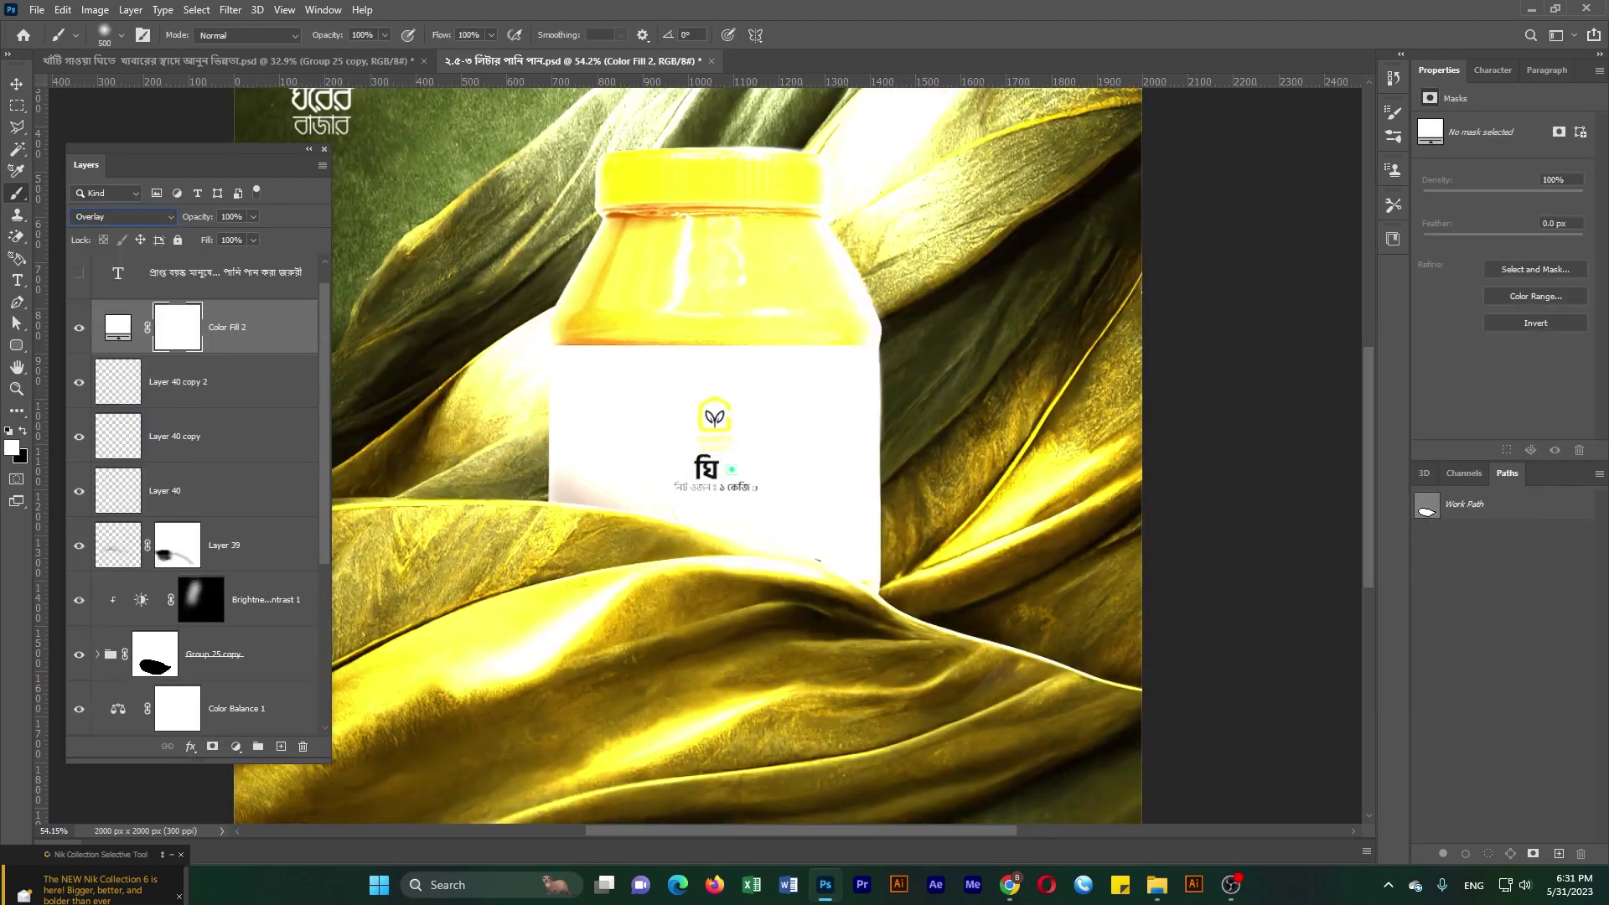
key(ctrl+i)
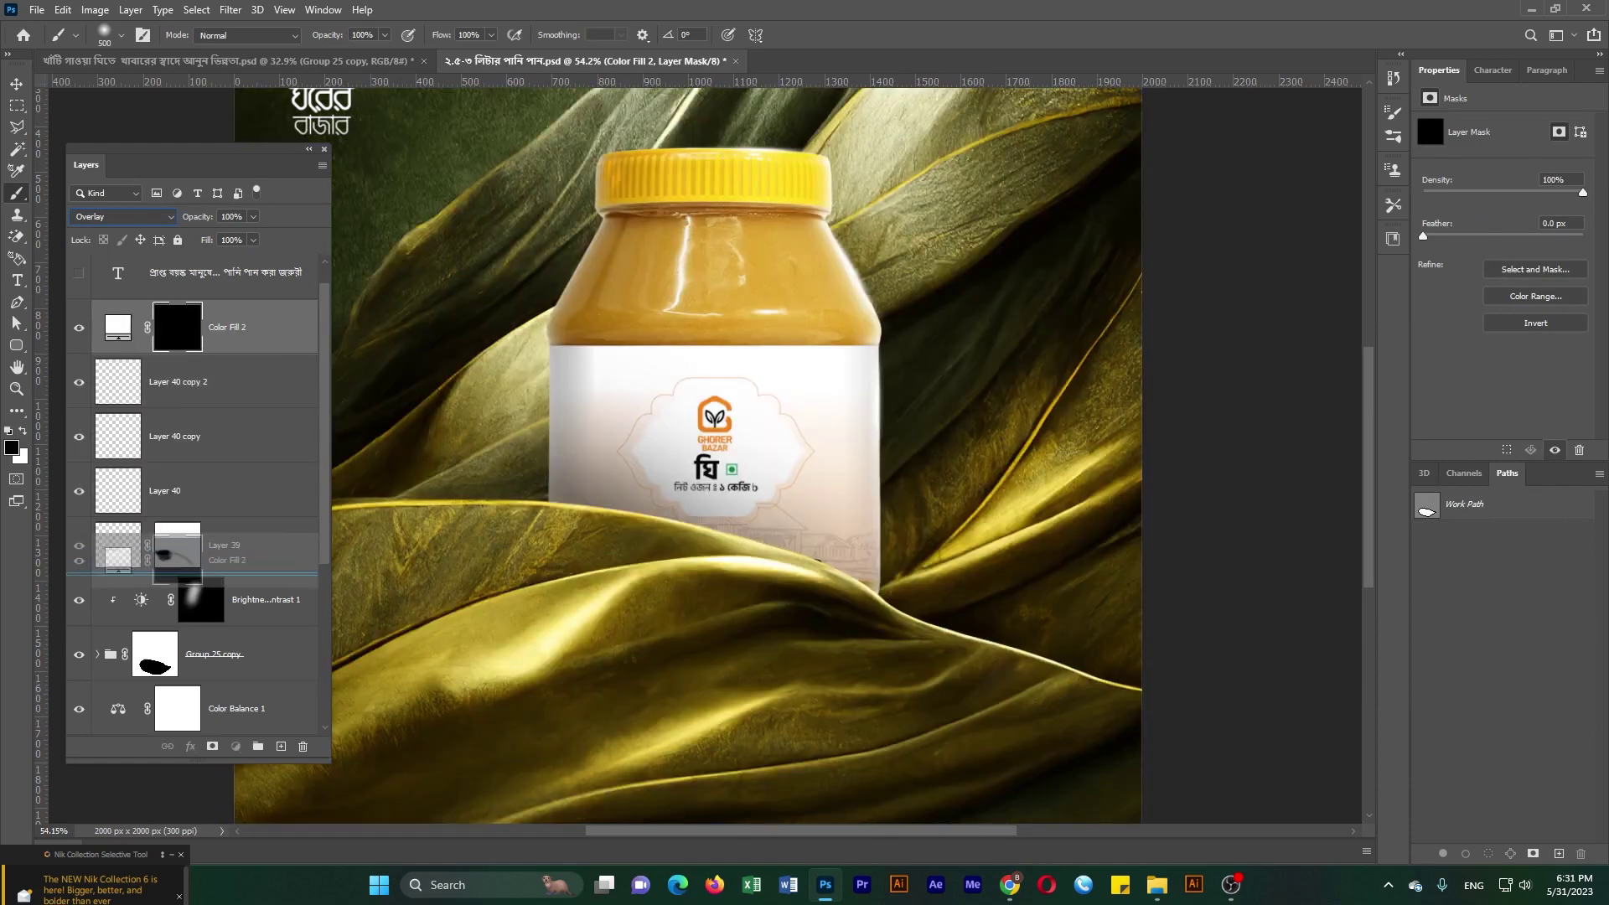
drag(177, 334, 177, 571)
right_click(252, 544)
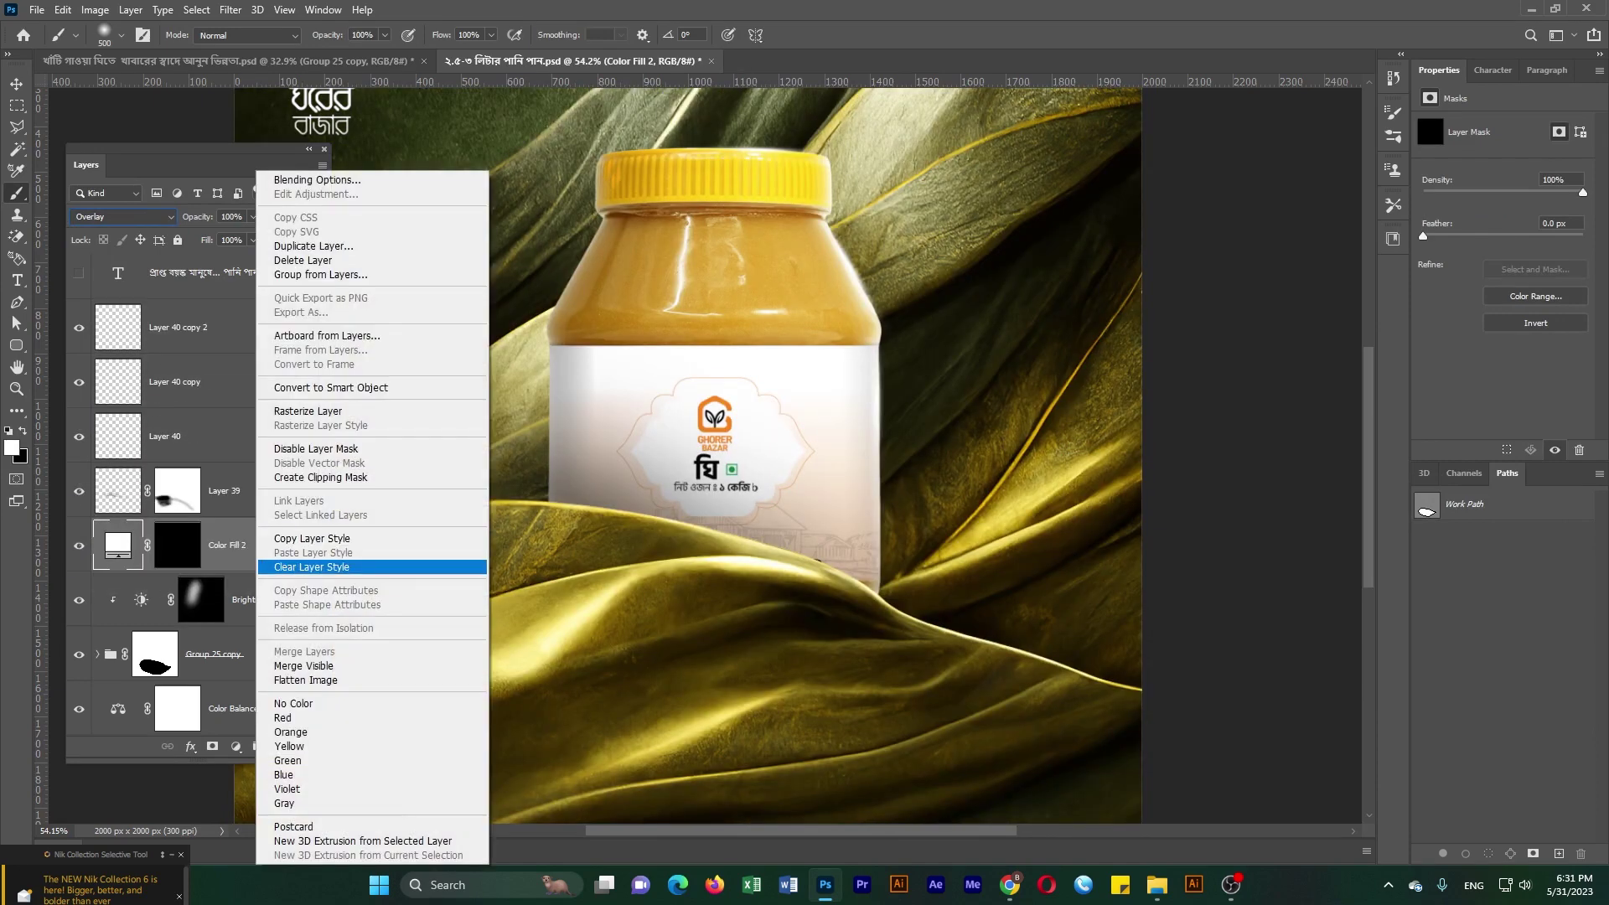
click(321, 477)
- Paint a soft white glow on the jar's upper body with a size-400 brush at 21% flow
click(200, 545)
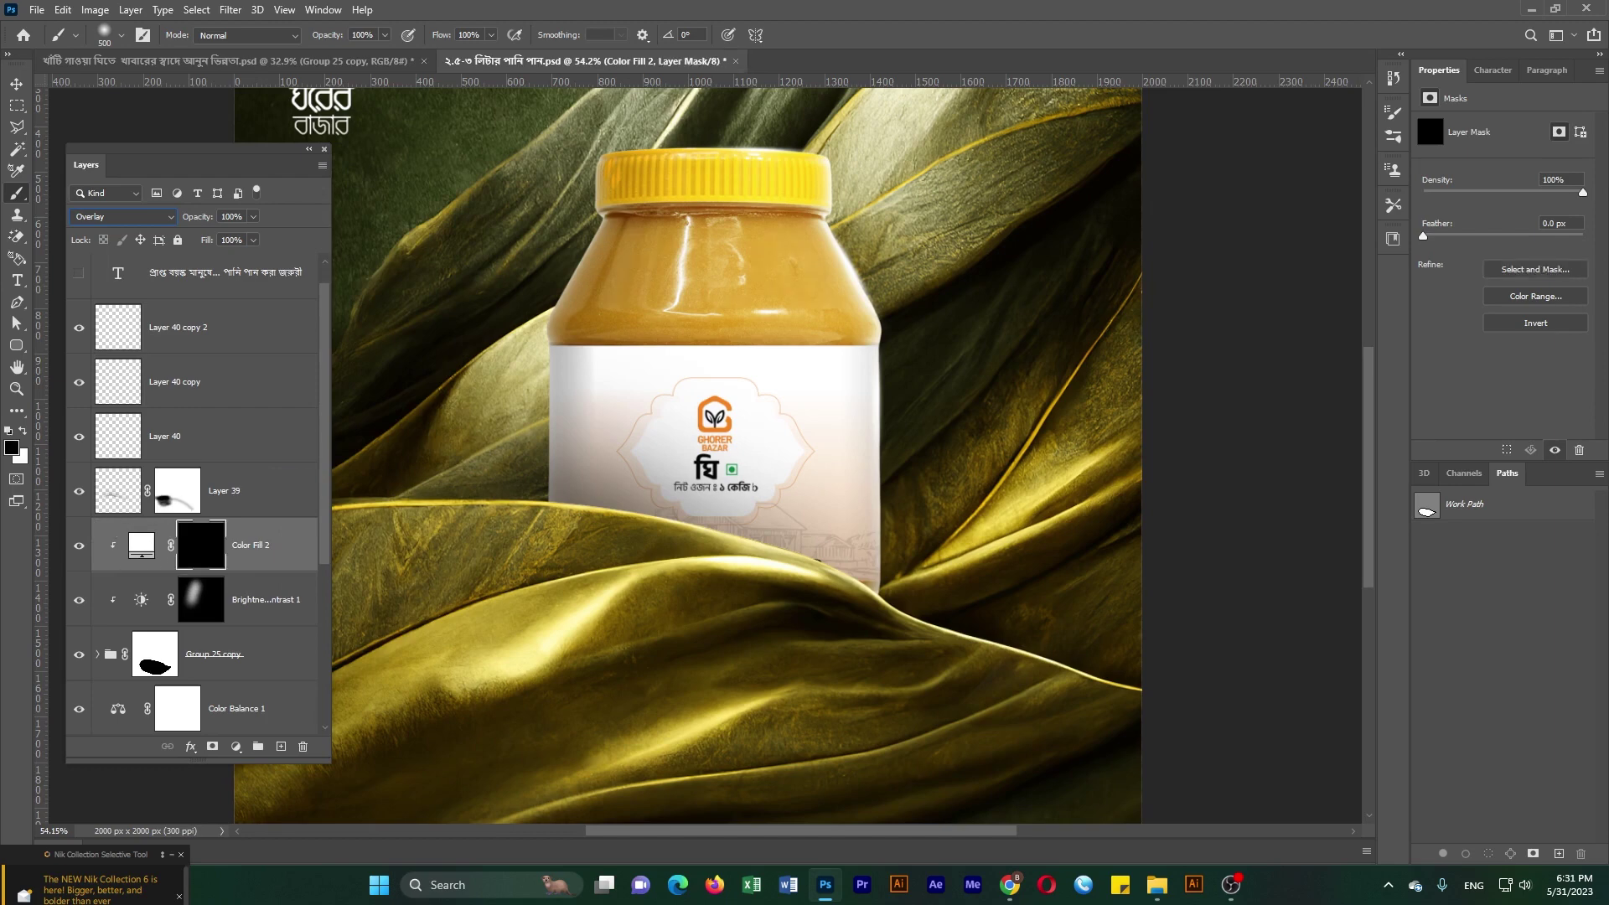
key(x)
key(bracketright)
drag(696, 201, 701, 285)
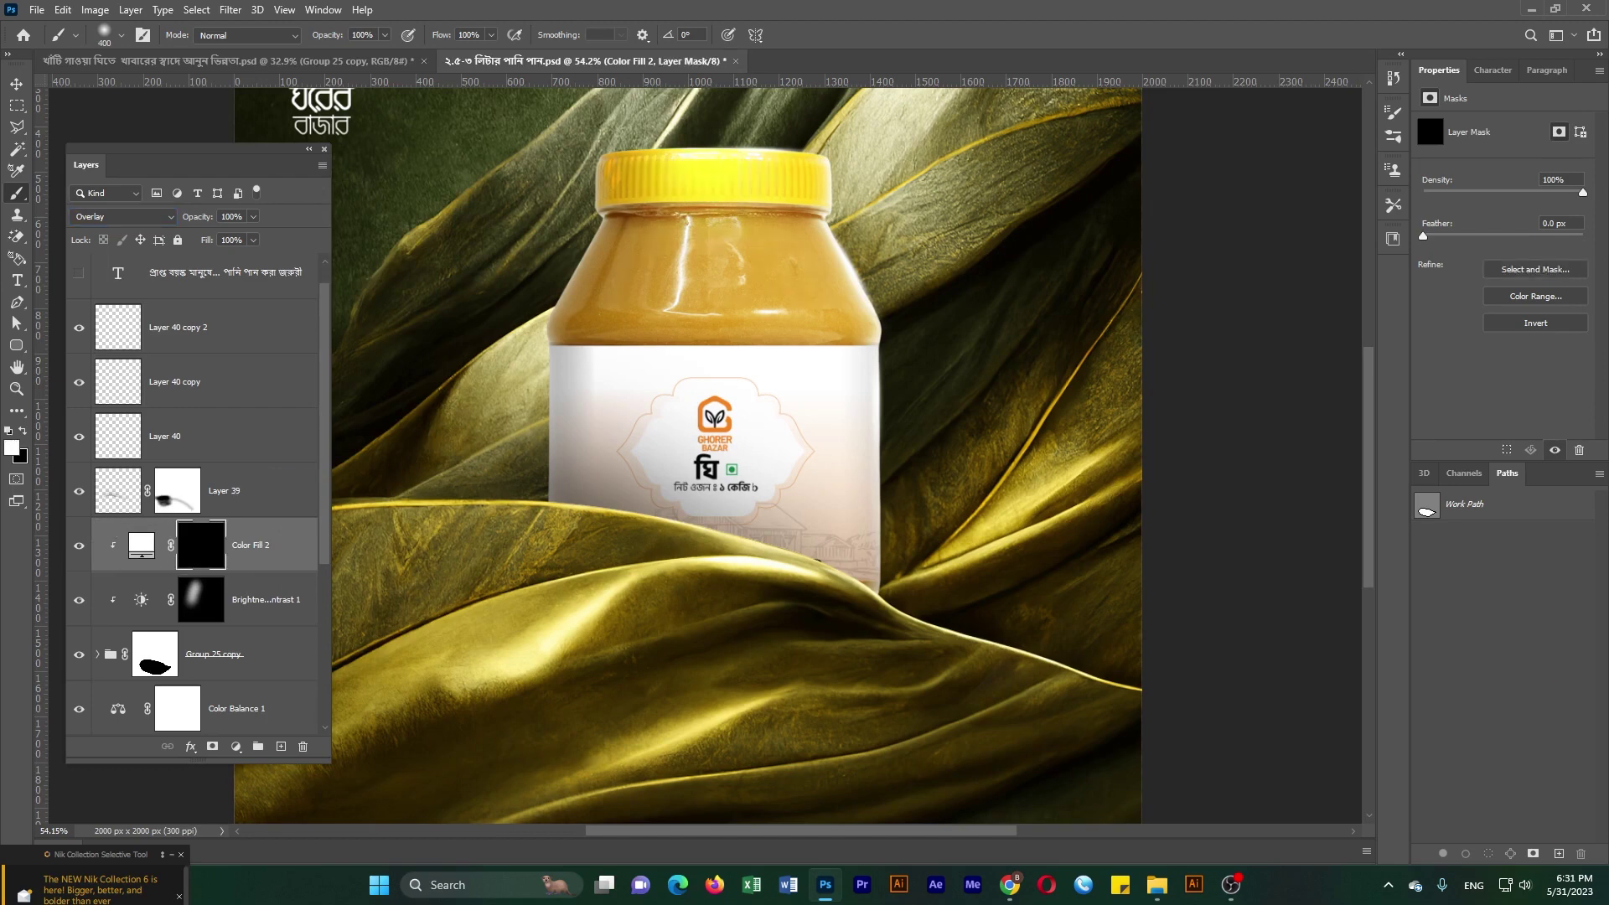
key(ctrl+z)
key(shift+2)
key(shift+1)
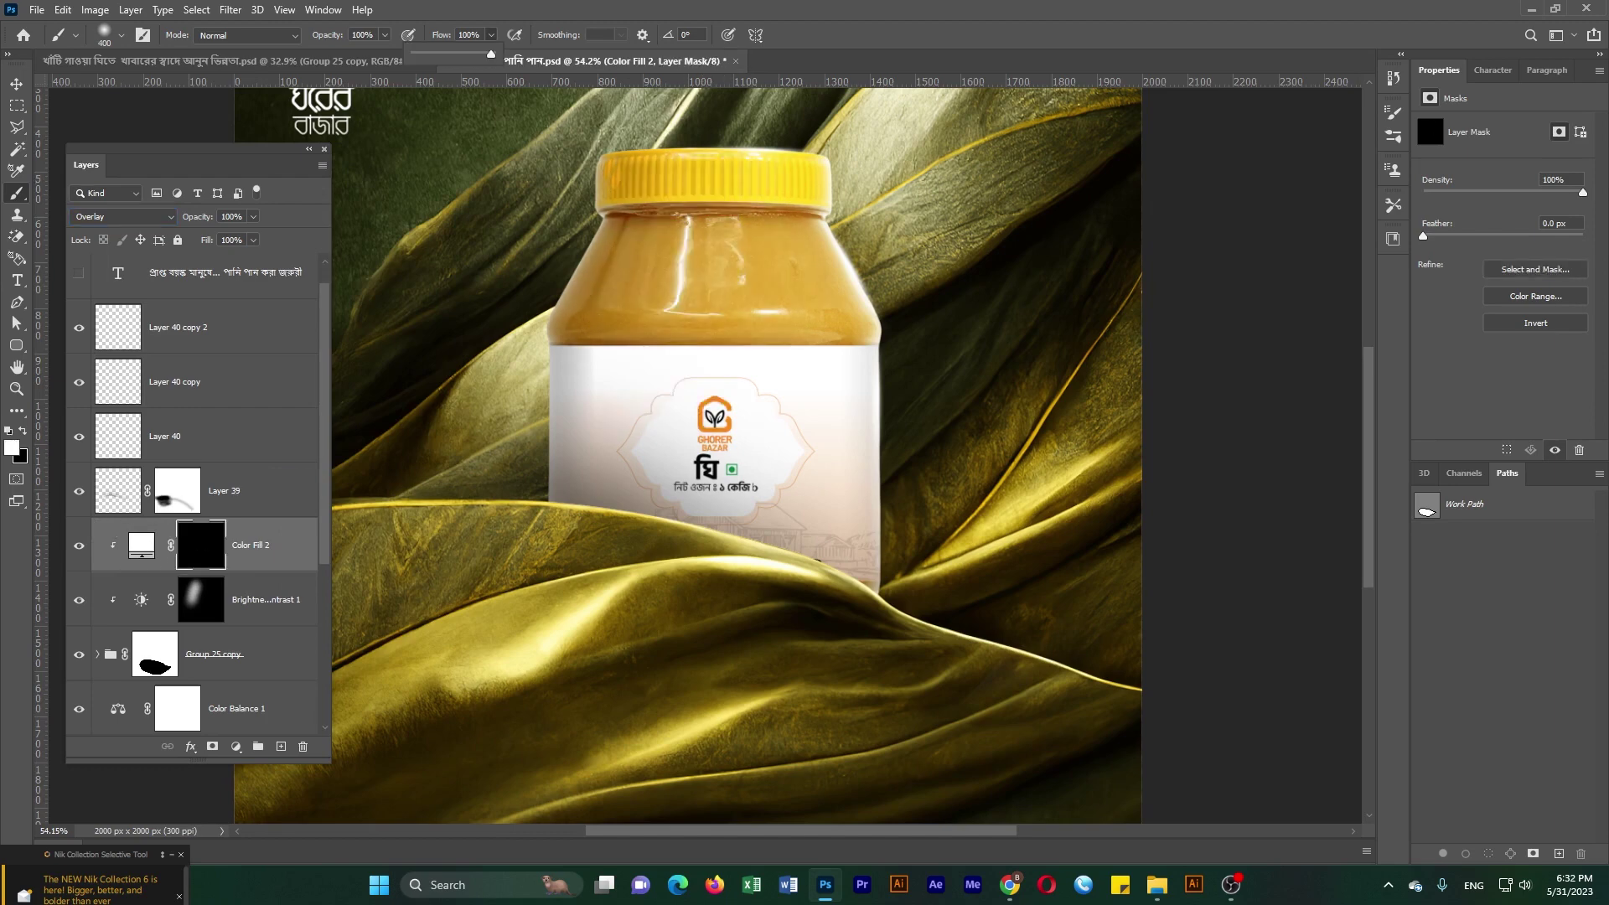
mouse_move(692, 235)
mouse_down()
mouse_move(694, 260)
mouse_move(714, 262)
mouse_up()
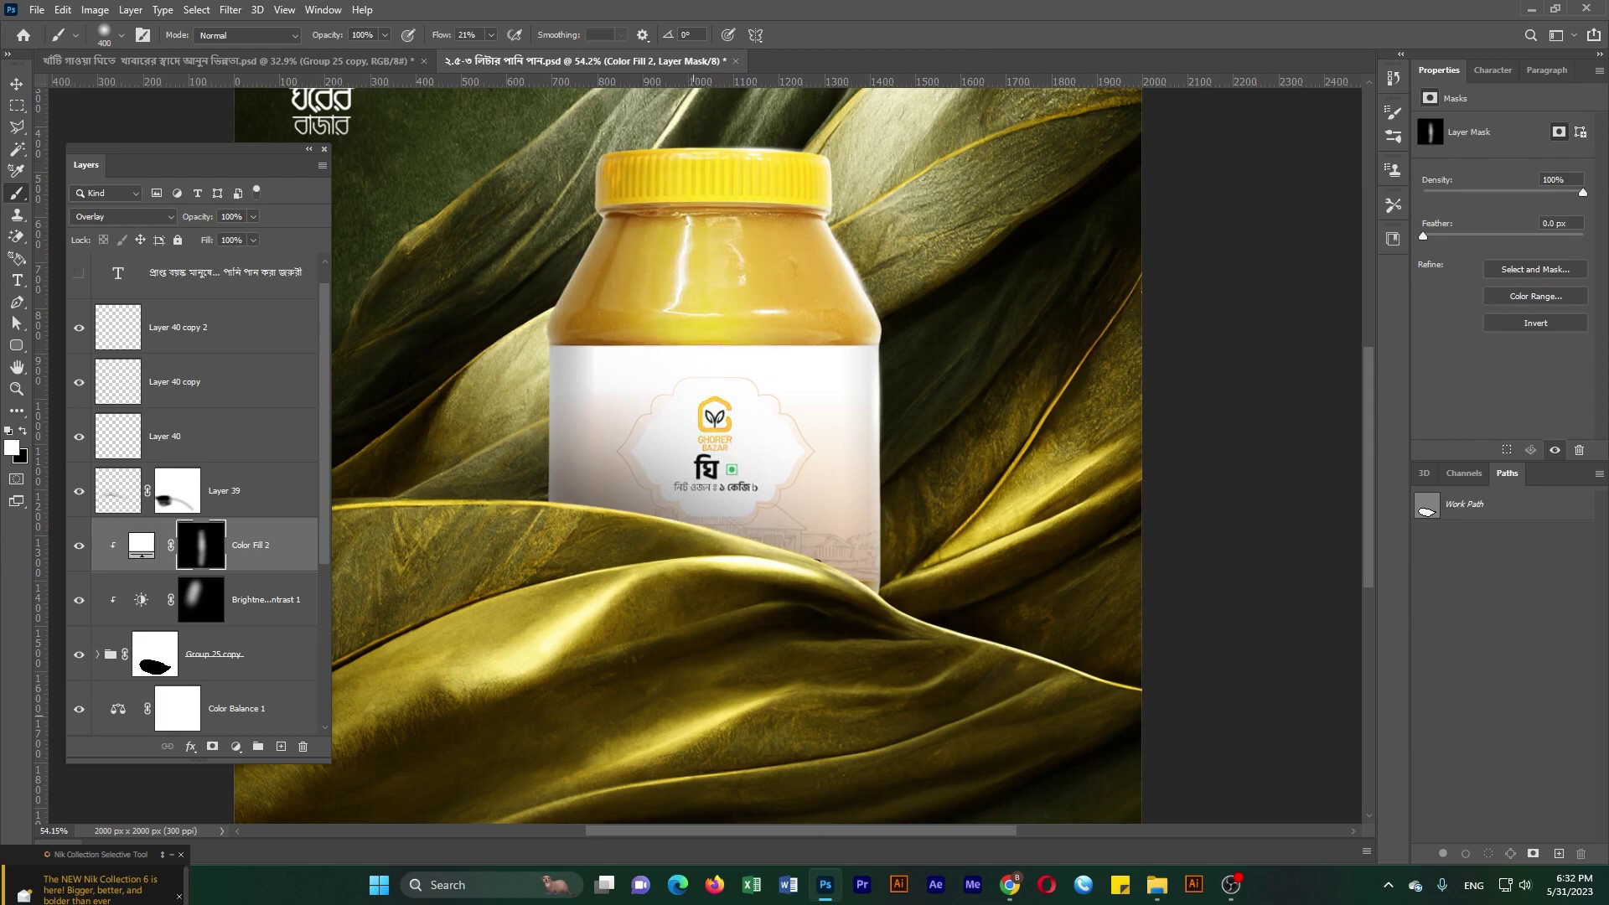
- Strengthen the vertical glow and lower the glow layer's opacity to 57%
scroll(645, 310, up, 2)
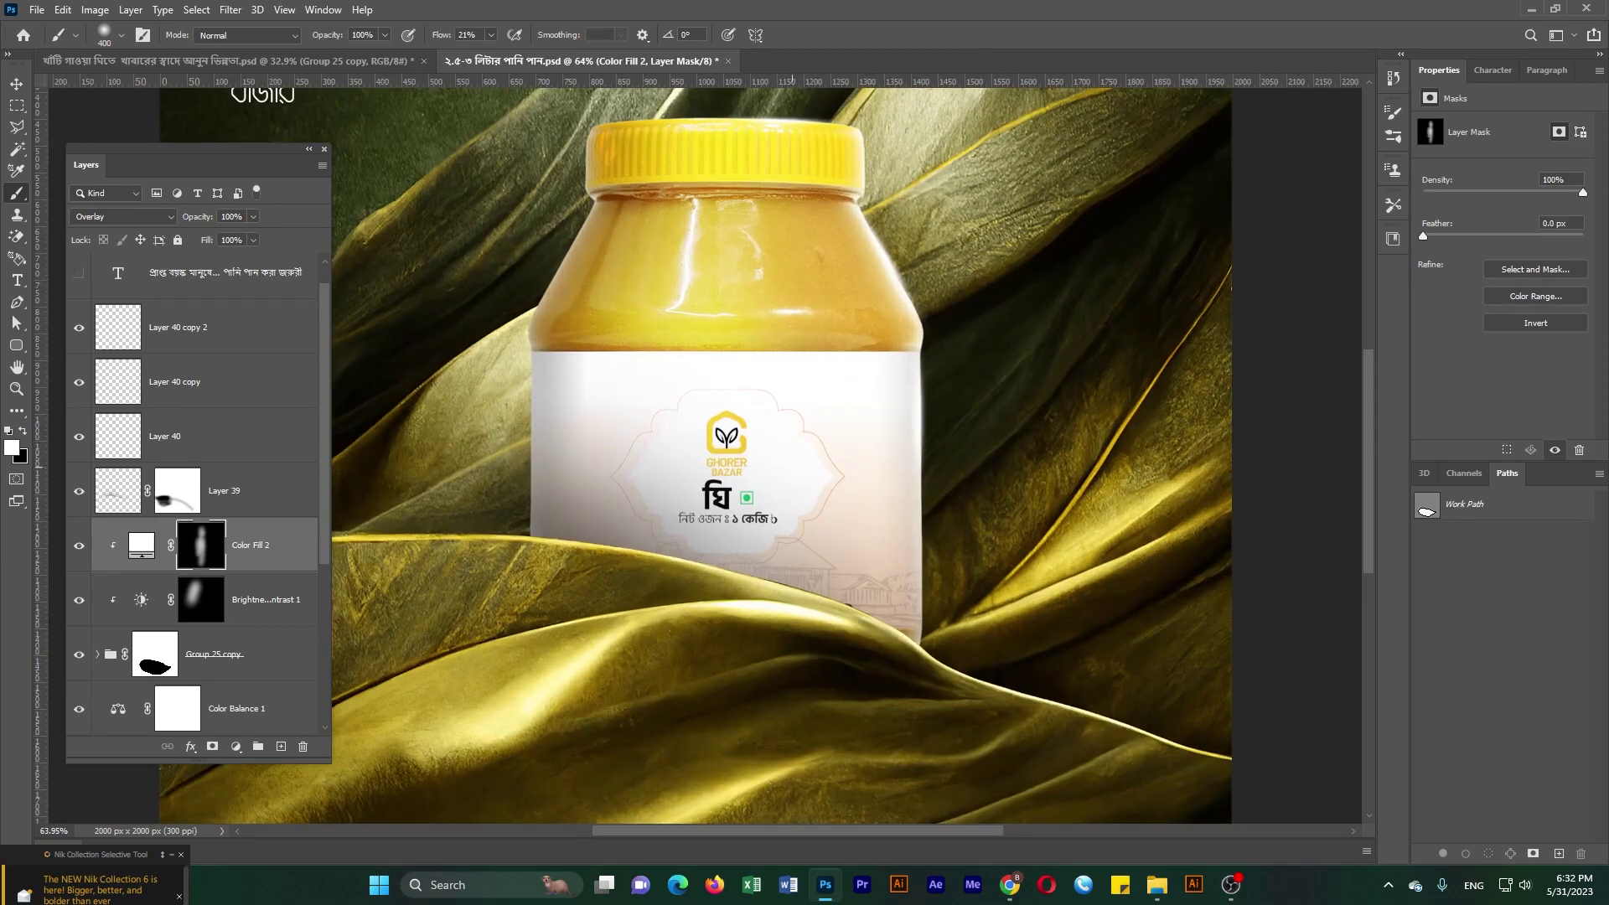
drag(759, 272, 758, 348)
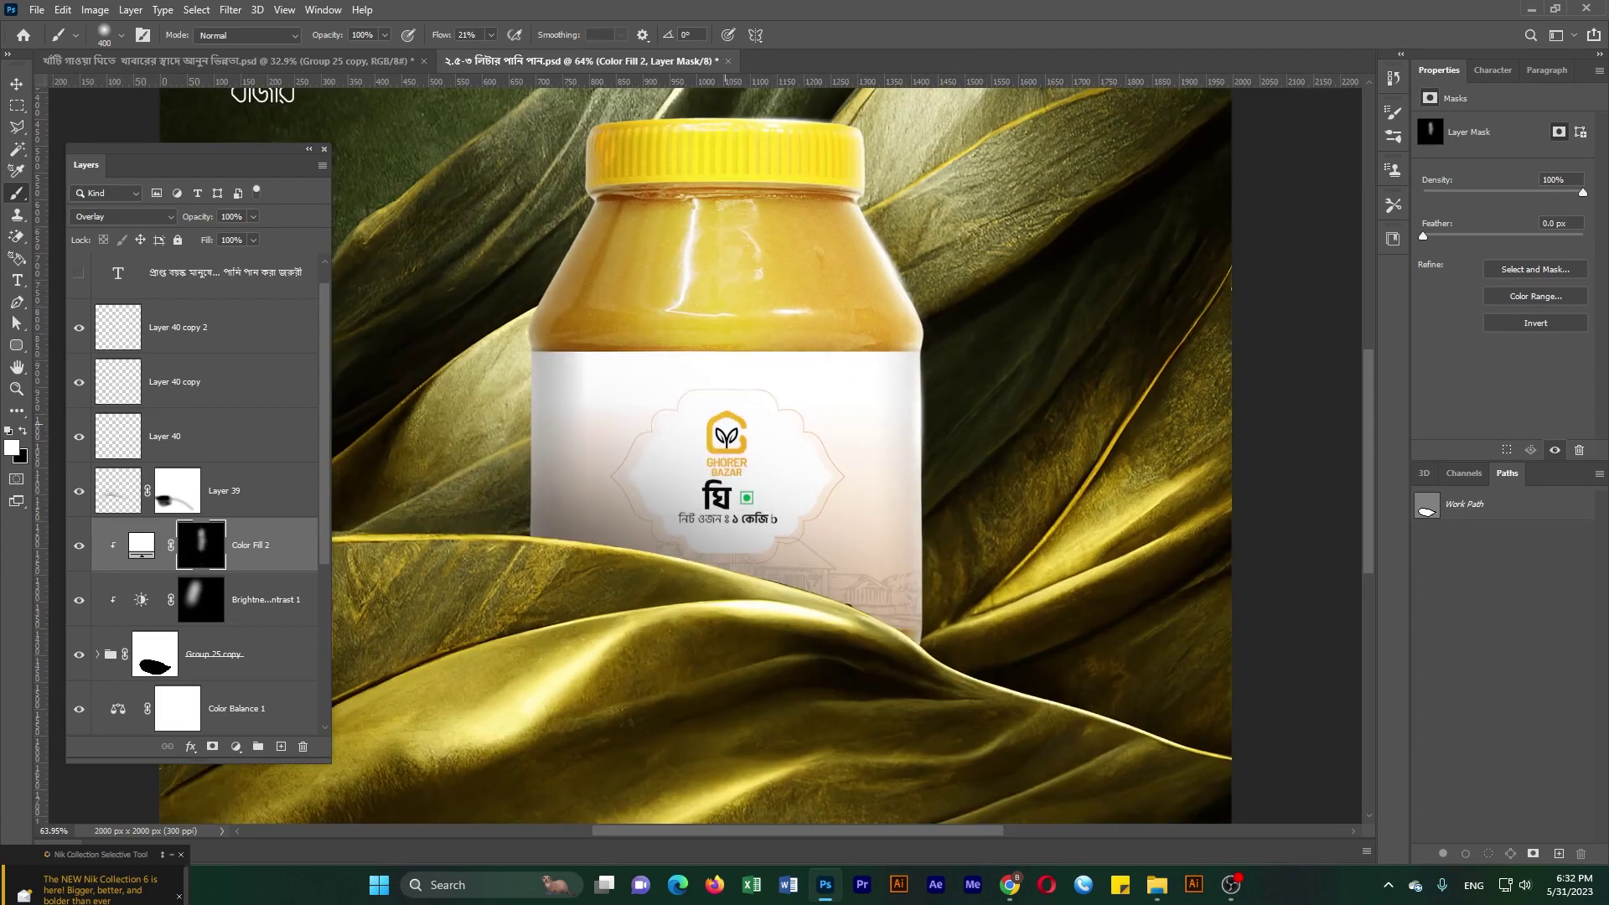
click(253, 216)
drag(259, 236, 220, 237)
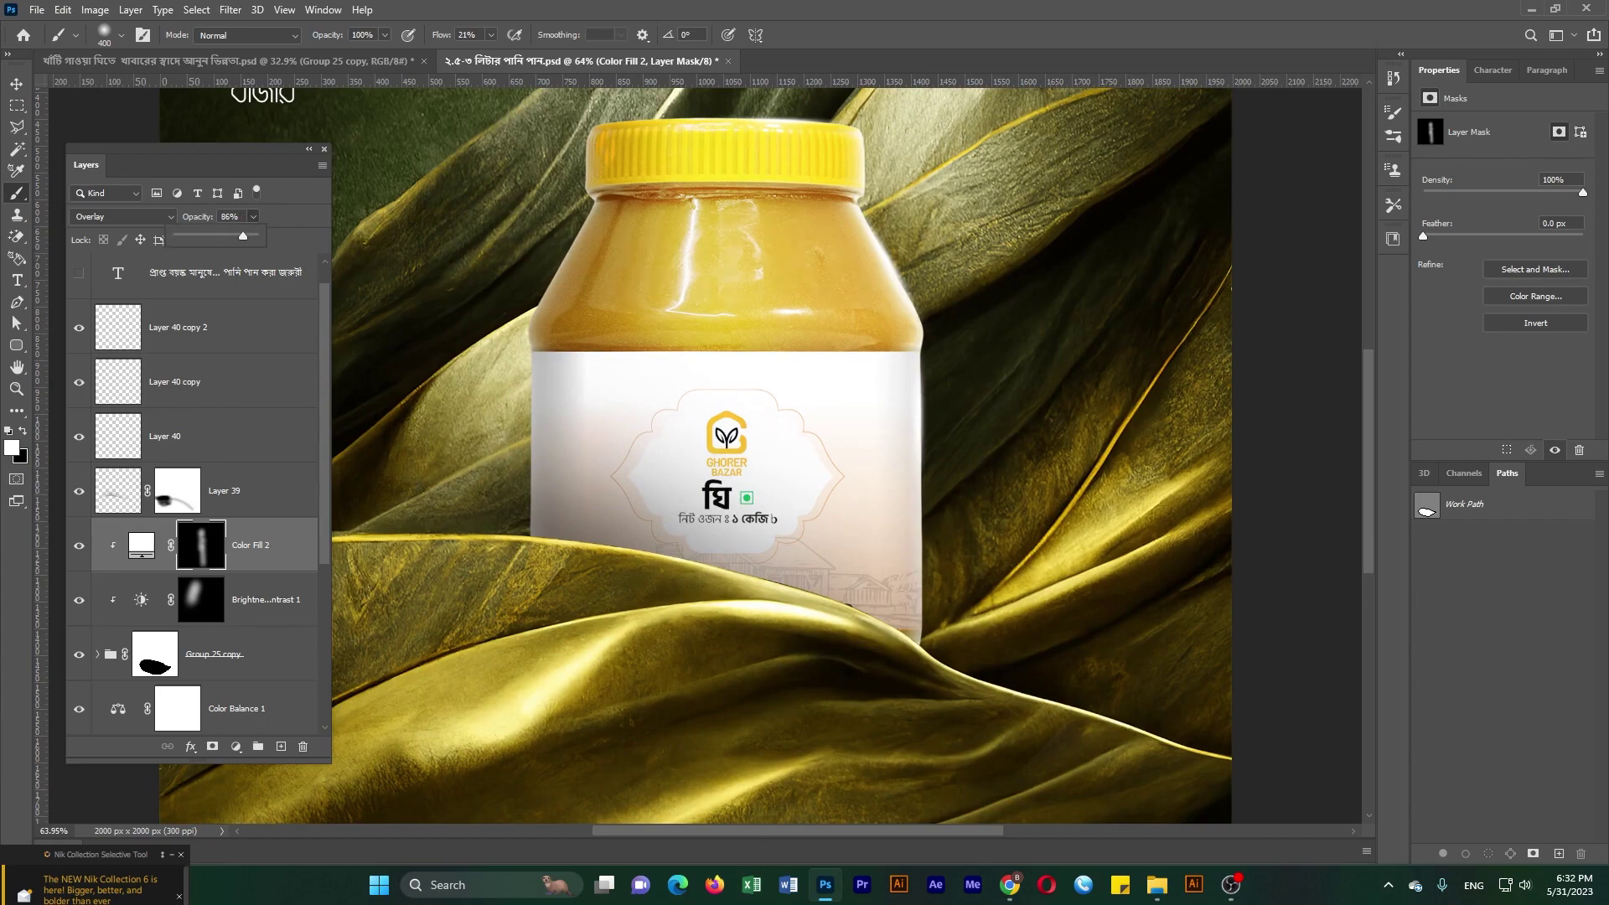
- Duplicate Layer 40 and stretch the copy into an 89×887 px strip along the jar's right edge
scroll(804, 452, down, 3)
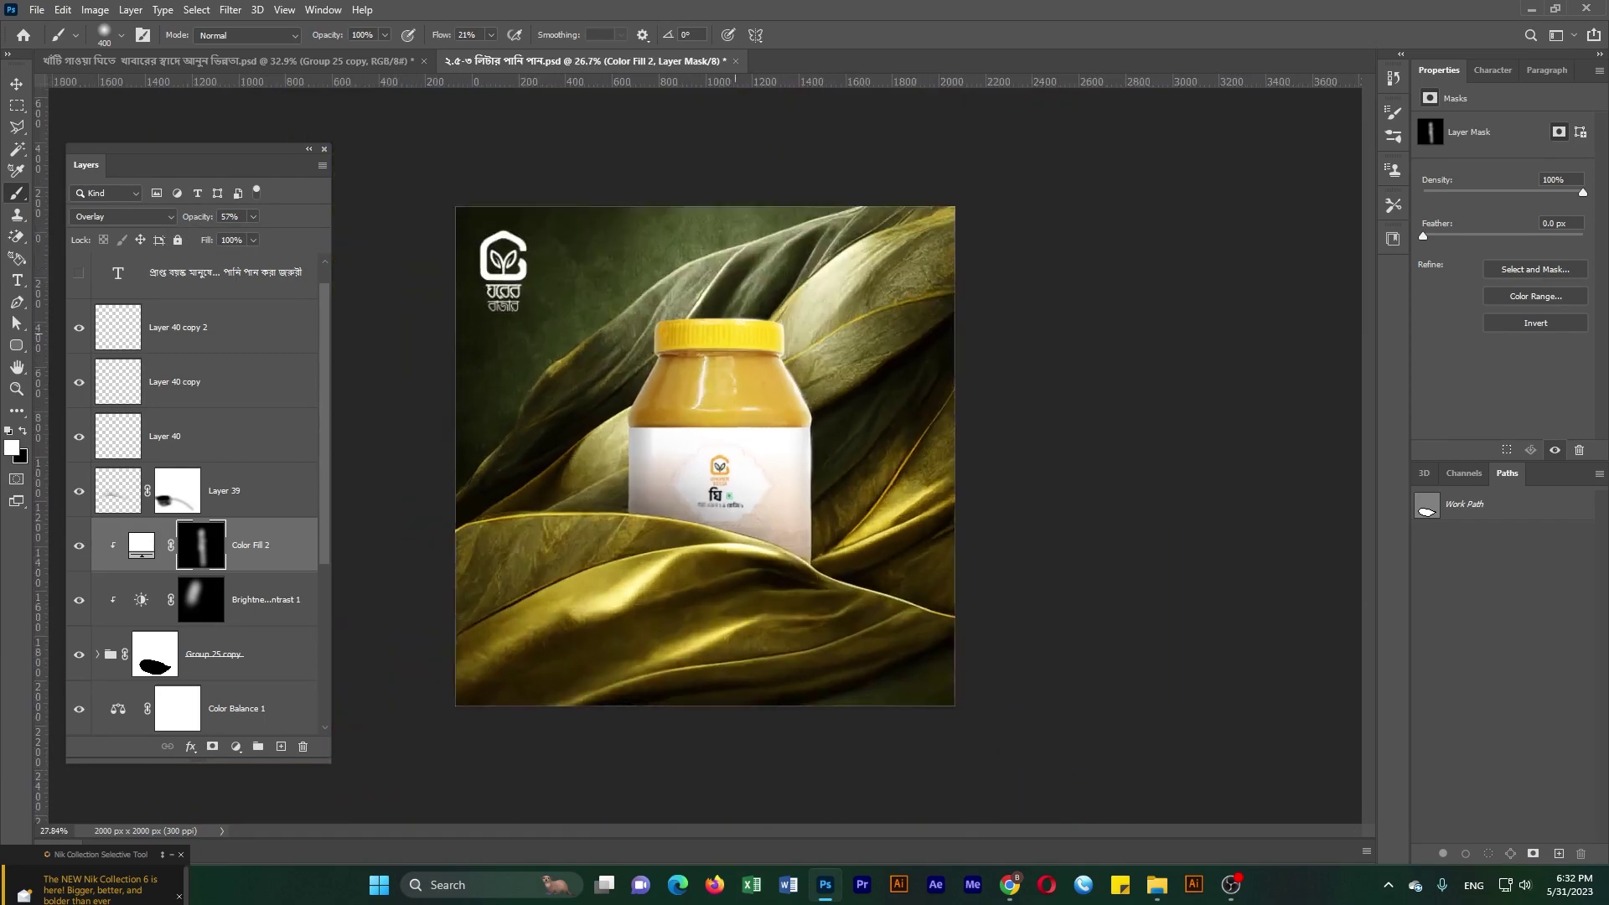
scroll(805, 453, up, 5)
scroll(787, 360, up, 2)
click(168, 435)
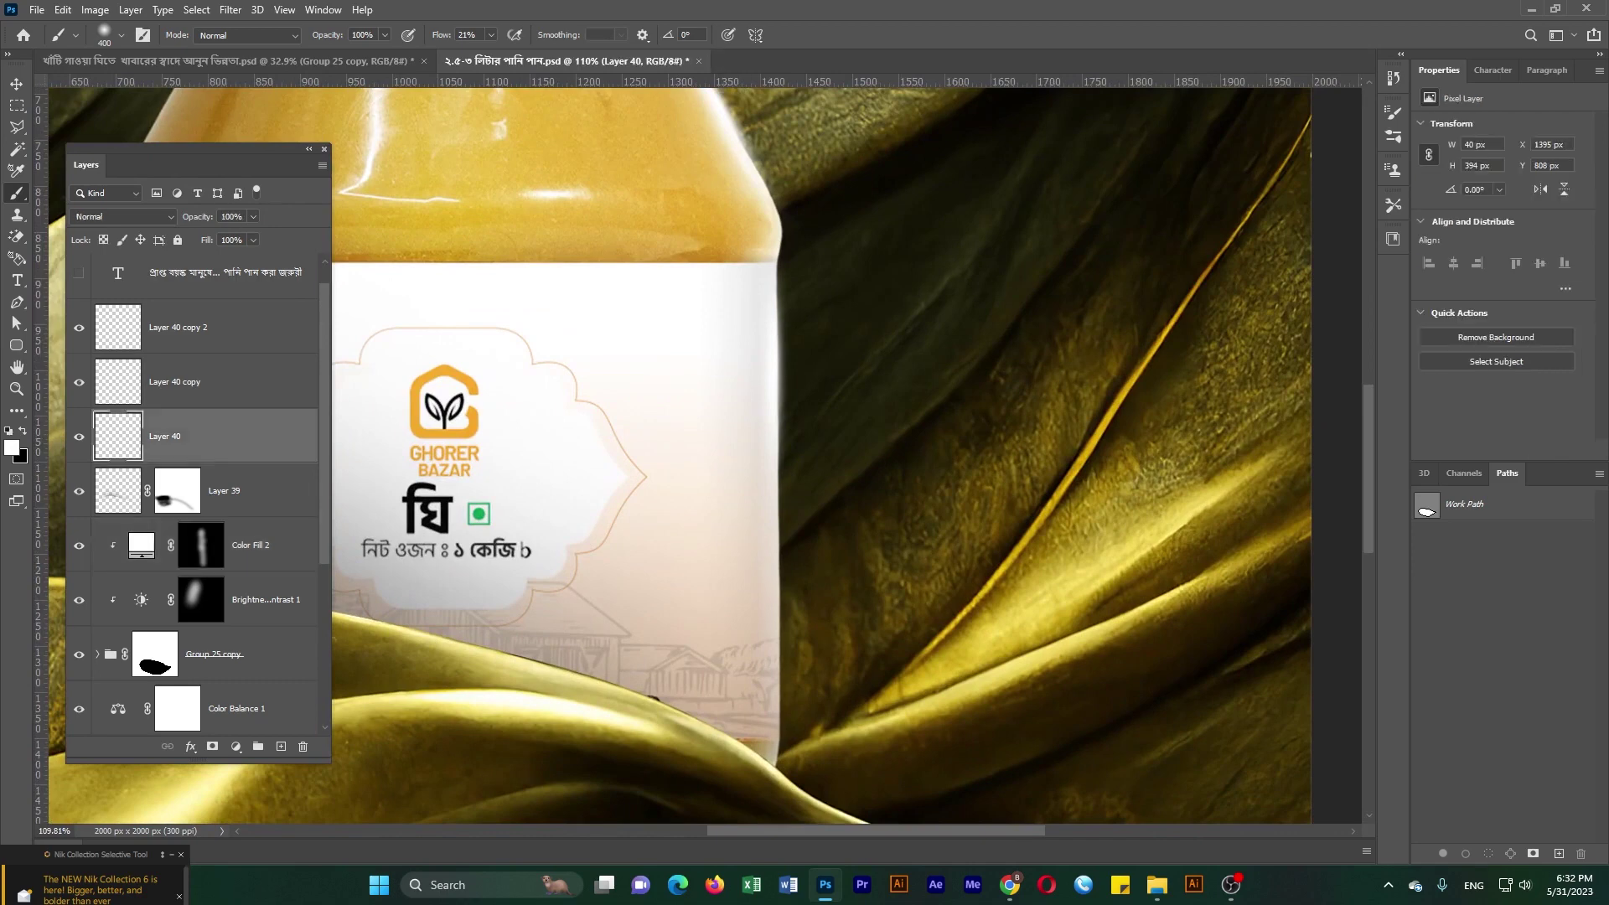
key(v)
key(ctrl+j)
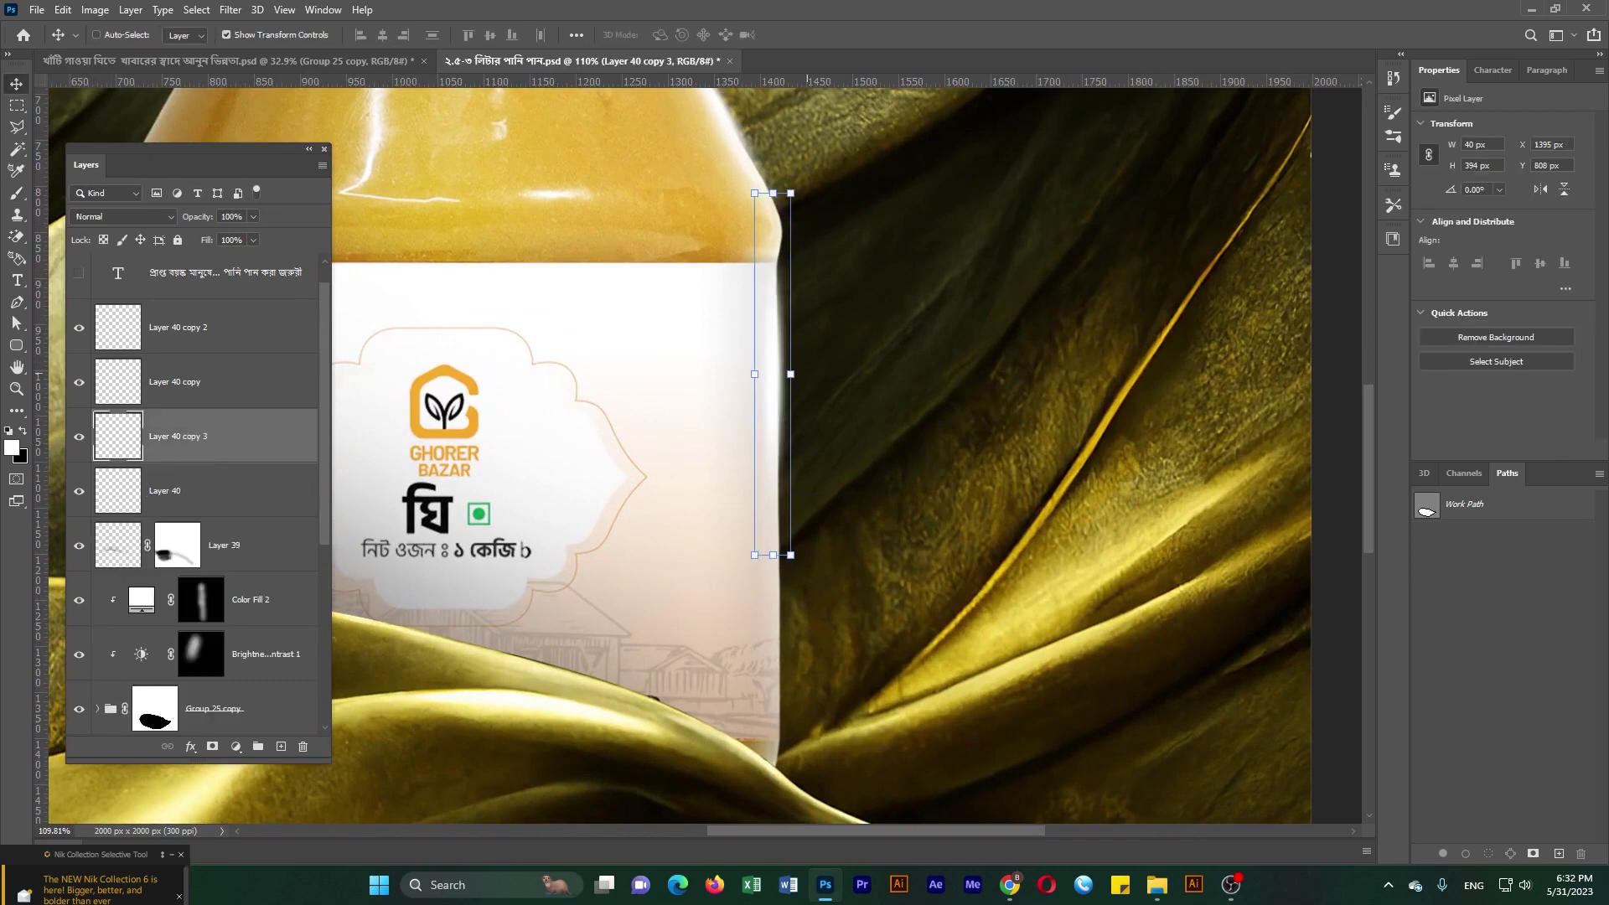
drag(790, 374, 808, 381)
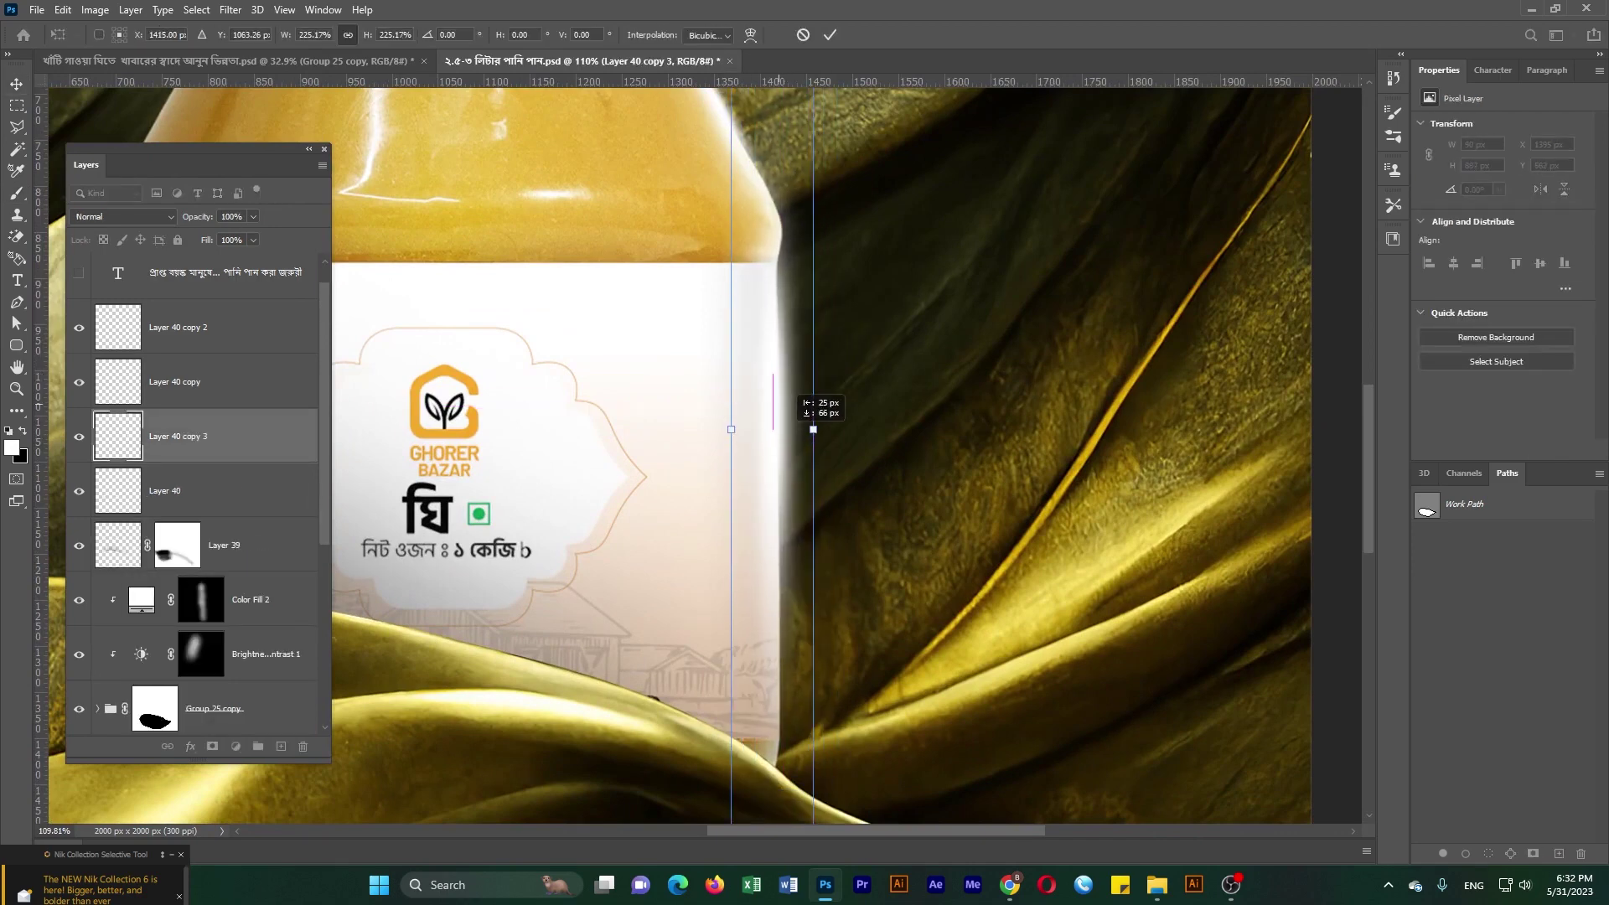
key(Return)
- Fit the whole image on screen and select the fabric background layer
key(m)
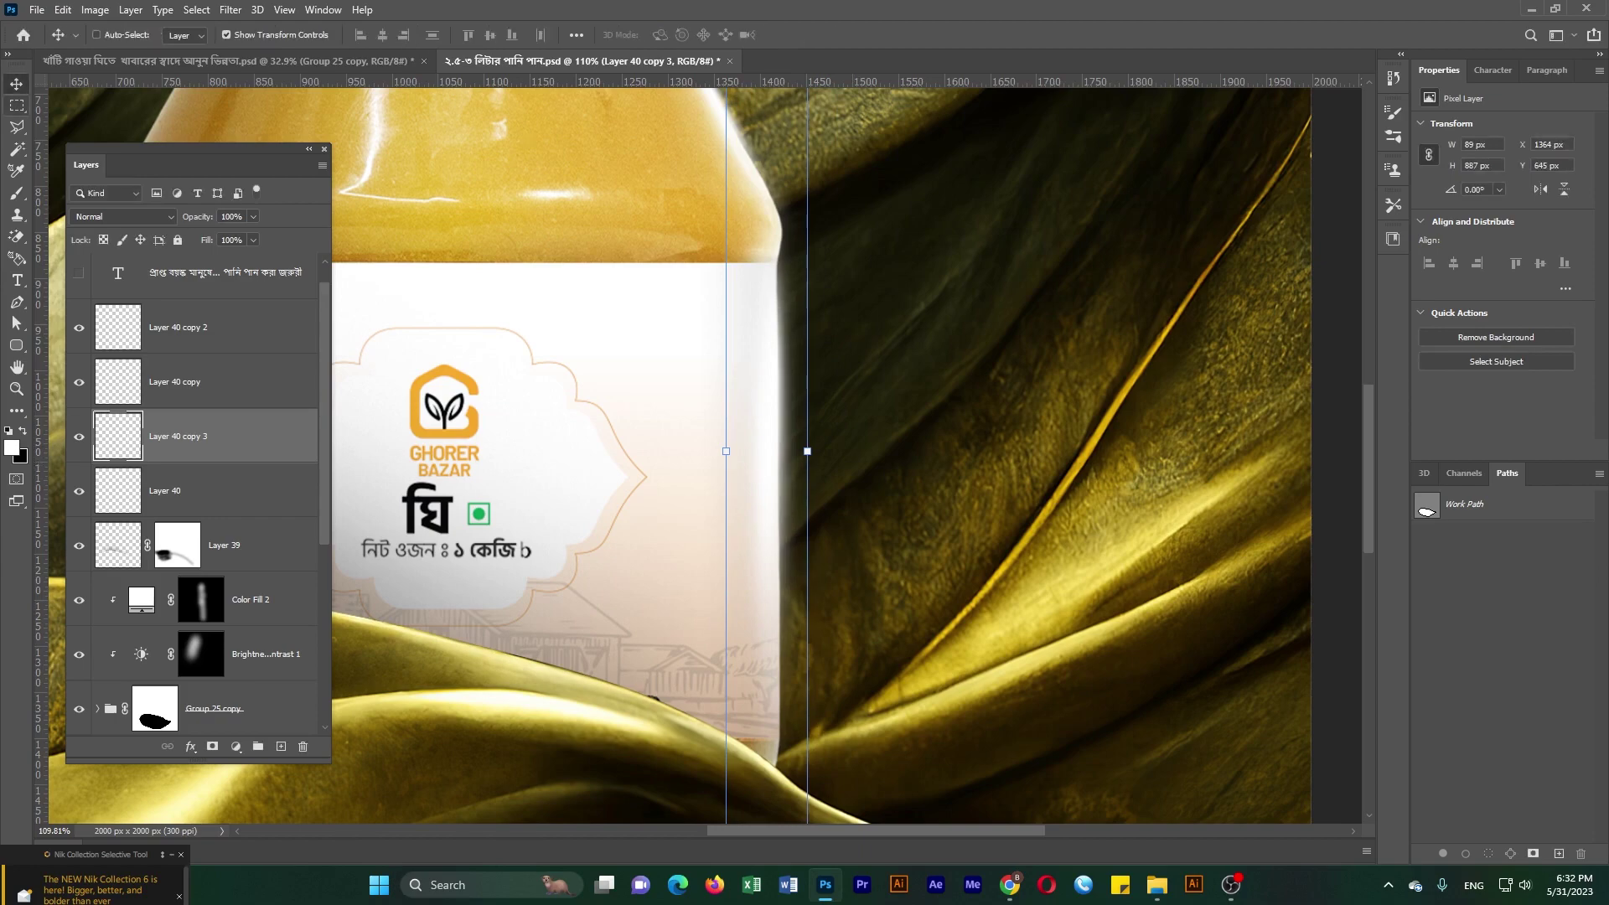
key(ctrl+0)
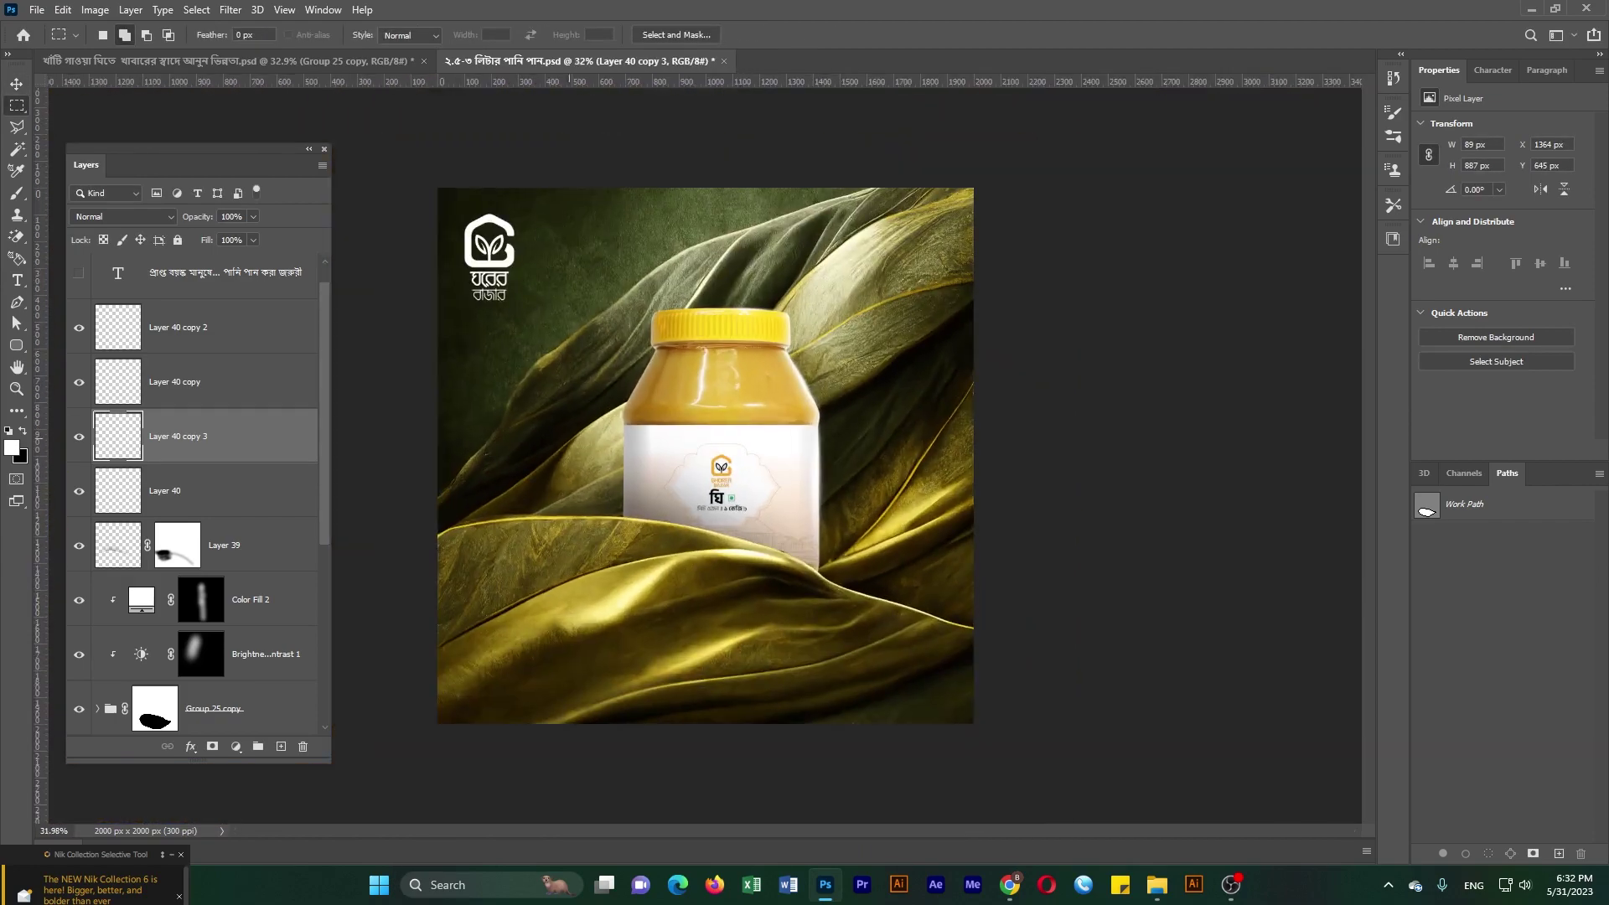
scroll(201, 503, down, 3)
click(218, 642)
click(236, 746)
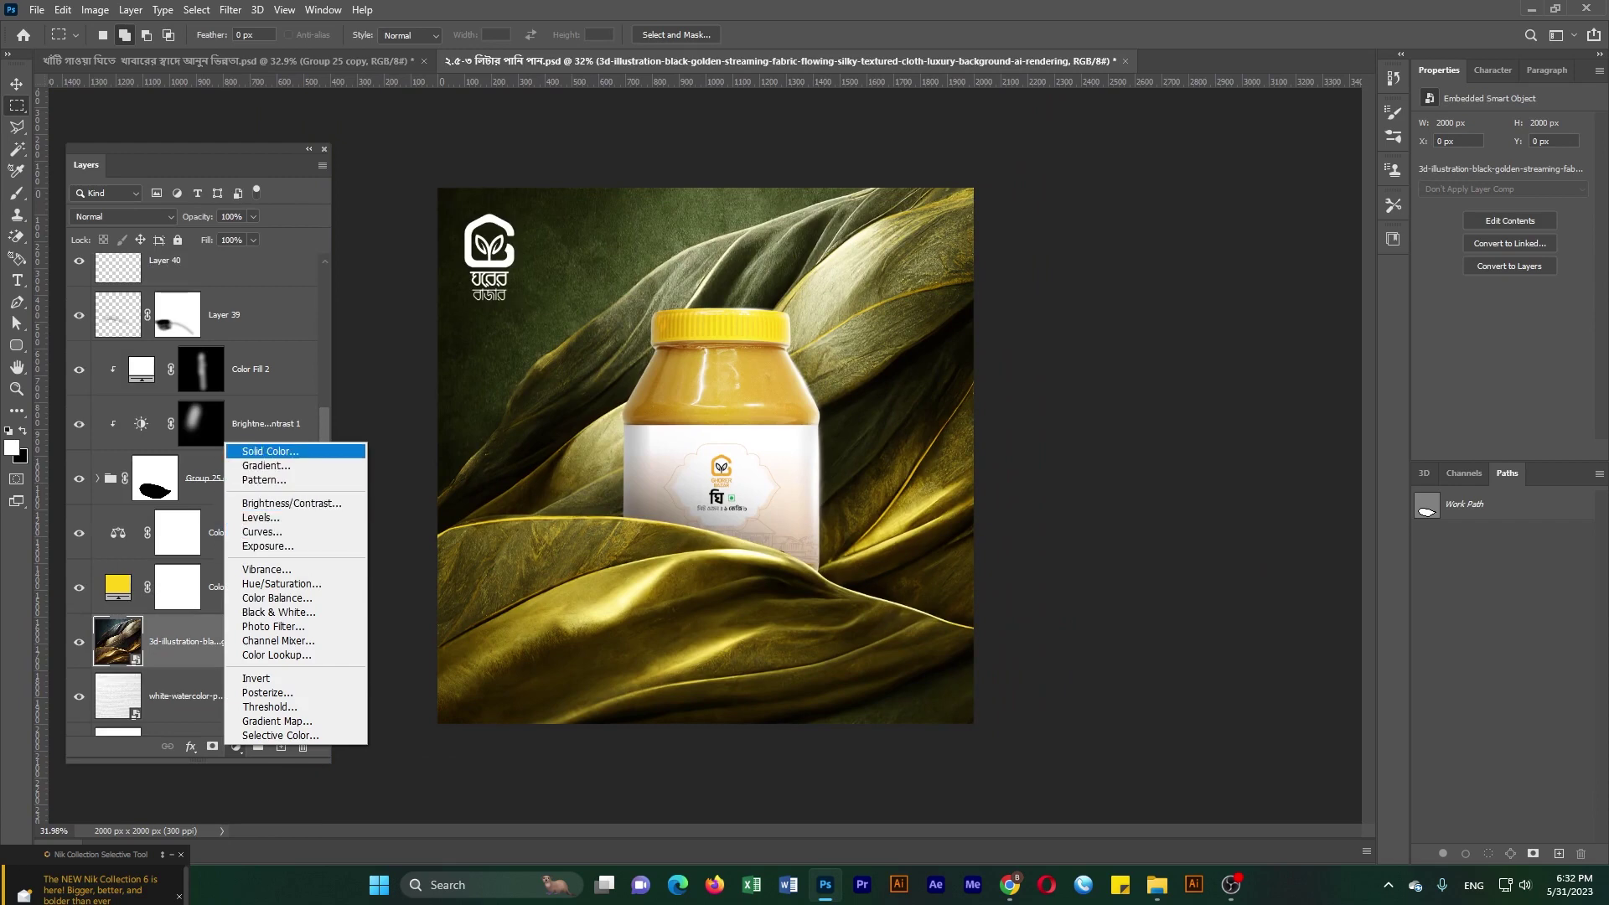
- Pick the white-to-transparent preset for the Gradient tool
key(Escape)
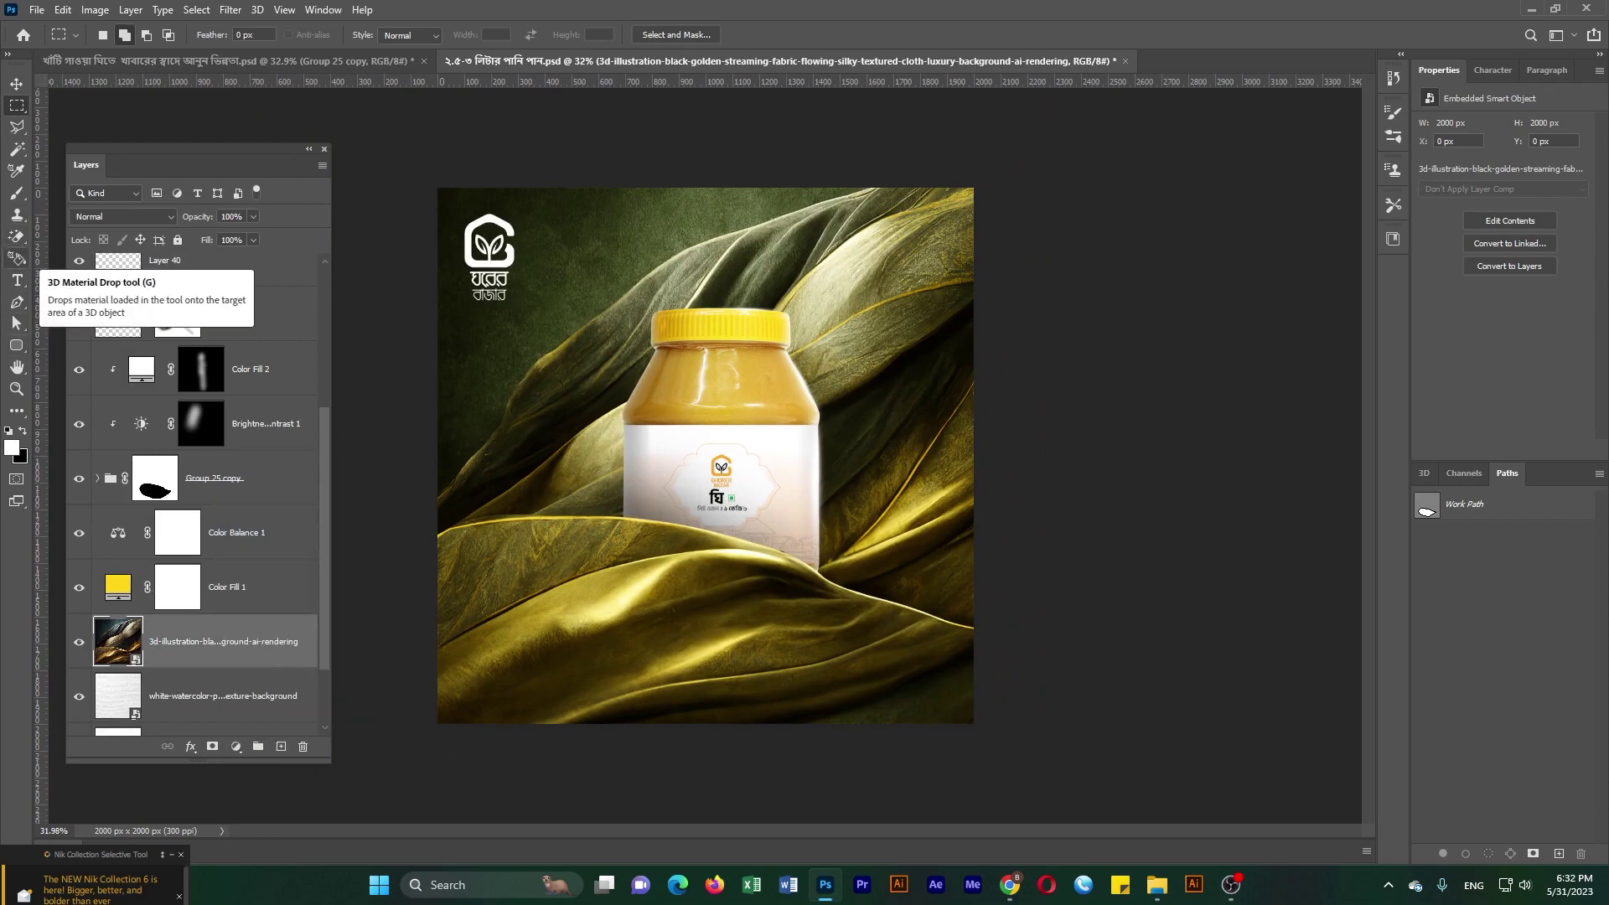
click(17, 258)
click(126, 35)
scroll(1236, 536, down, 1)
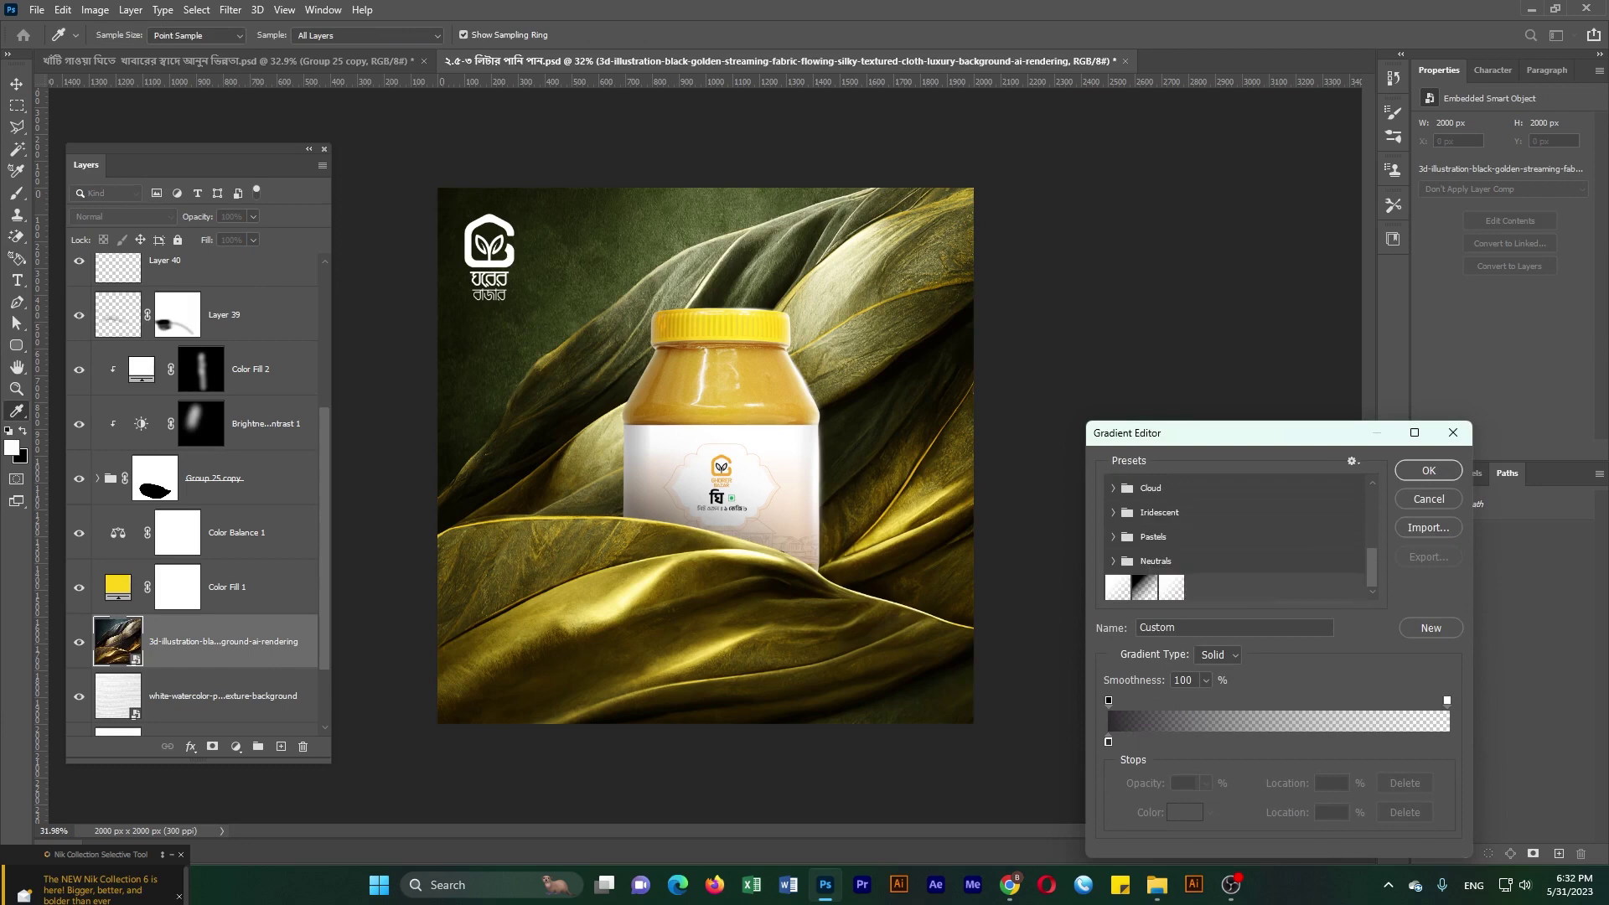
click(1171, 587)
key(Return)
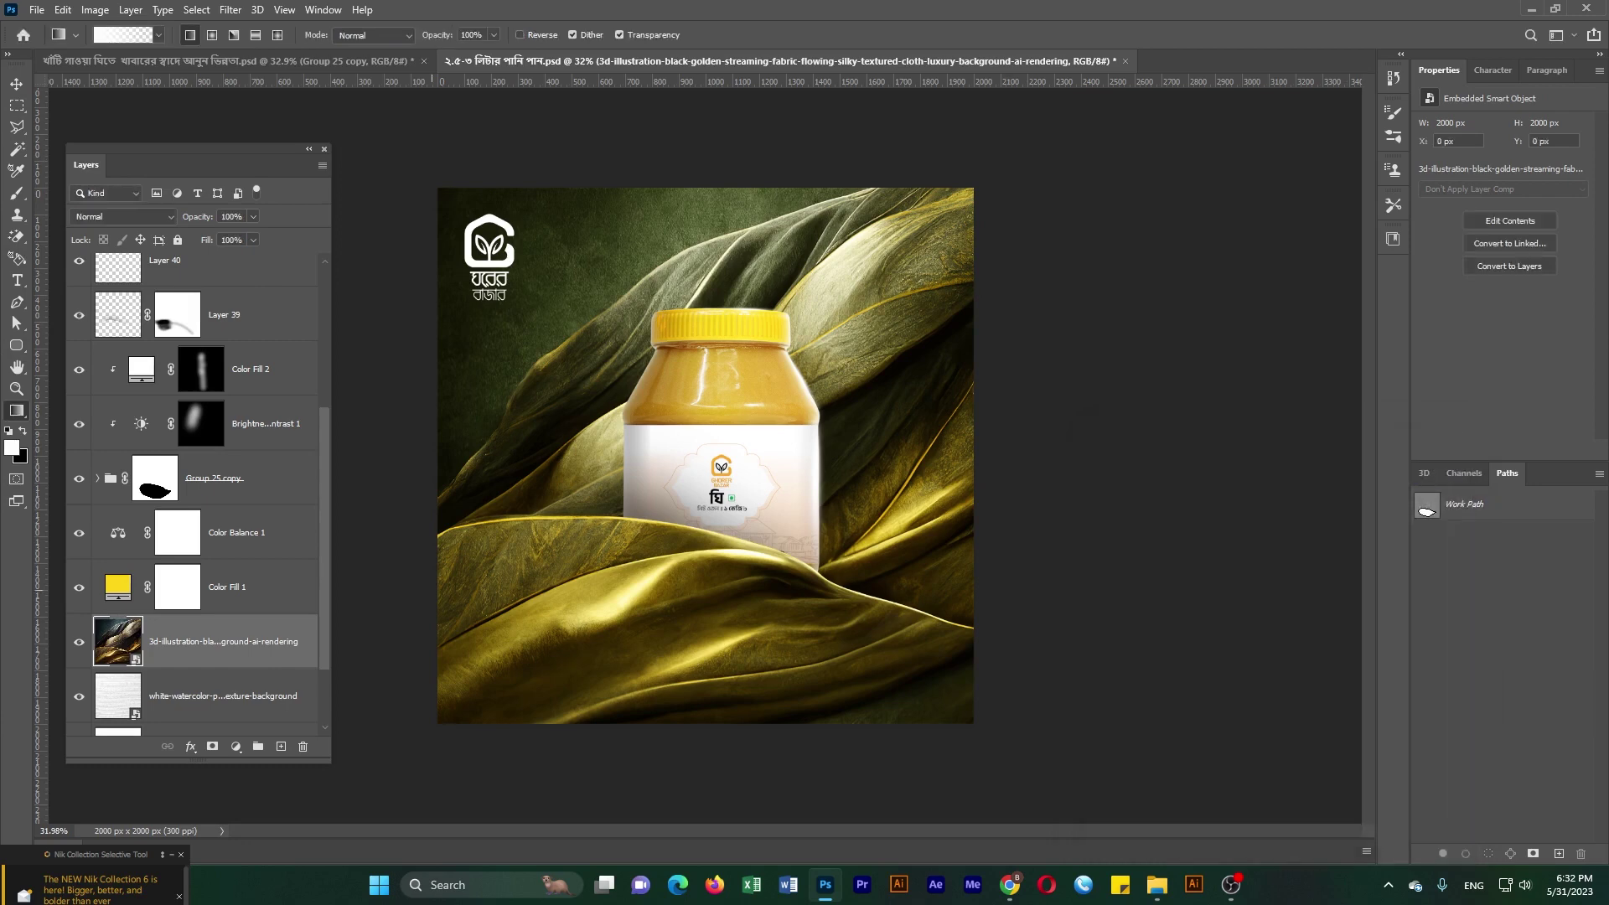
- Draw the gradient on new Layer 41 from the top-right, place it above Color Balance 1, Soft Light 32%
click(281, 746)
drag(1027, 147, 963, 234)
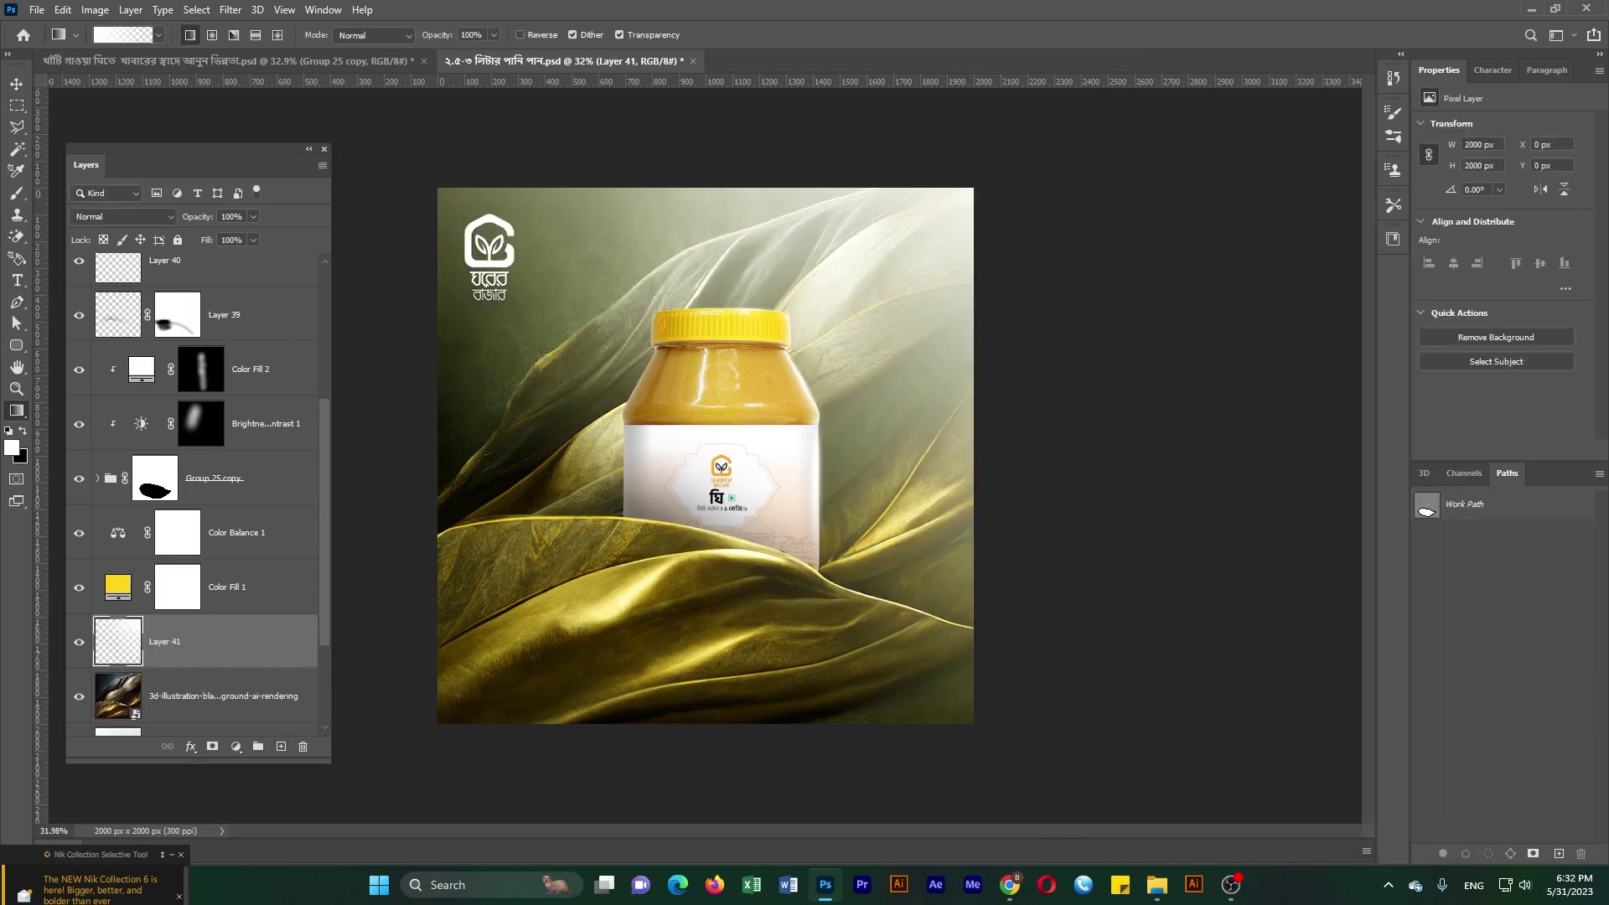
drag(167, 641, 168, 507)
click(124, 216)
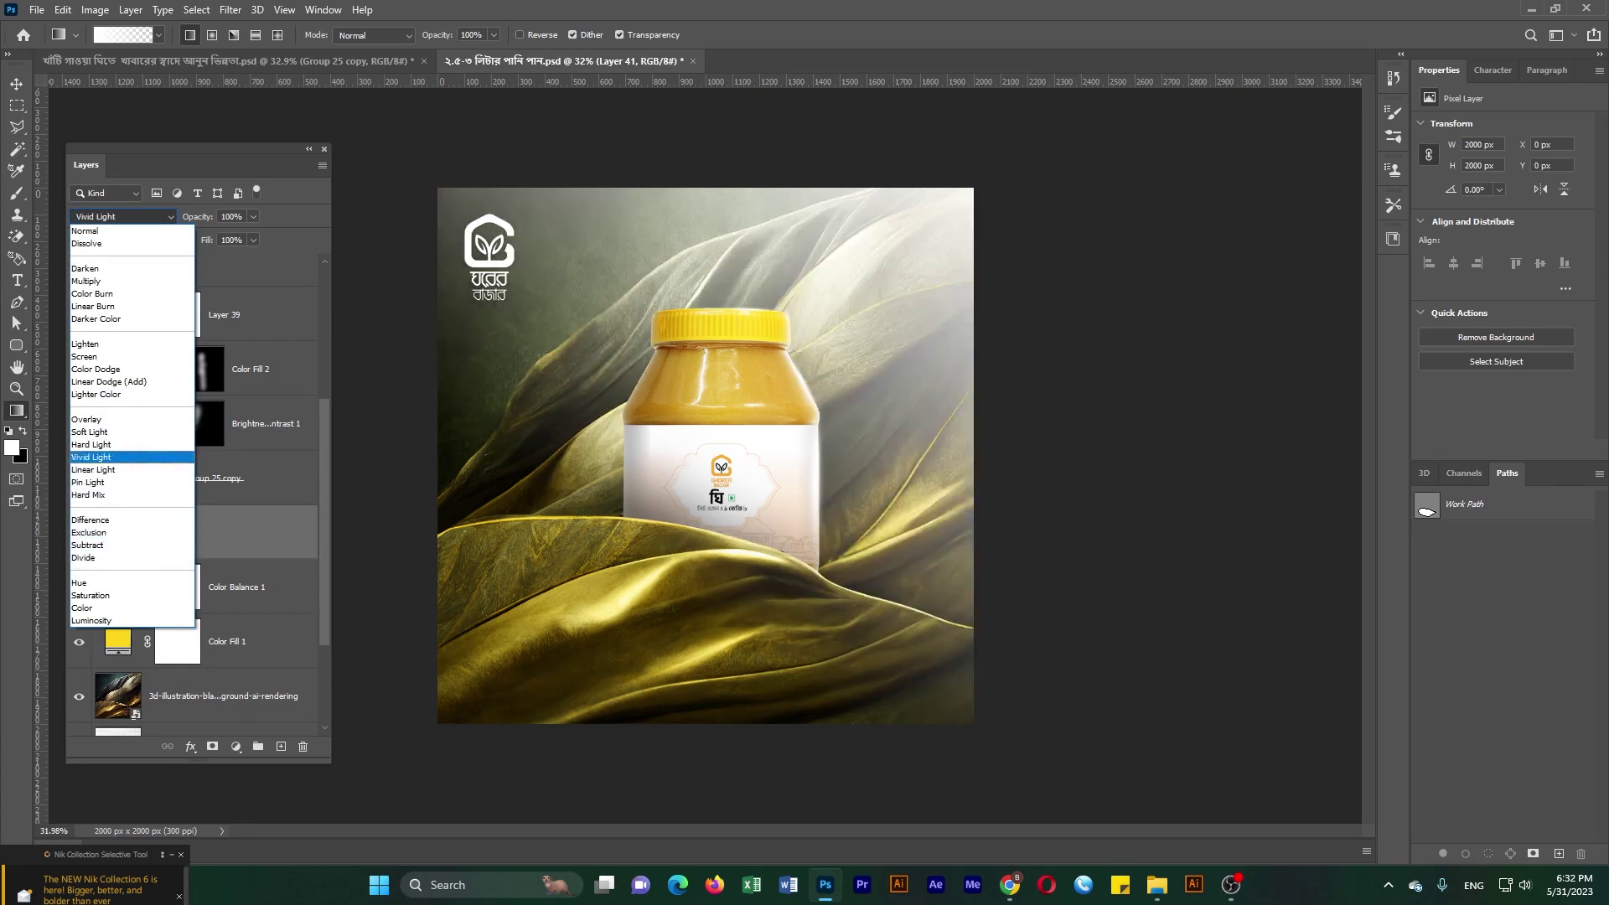
click(90, 432)
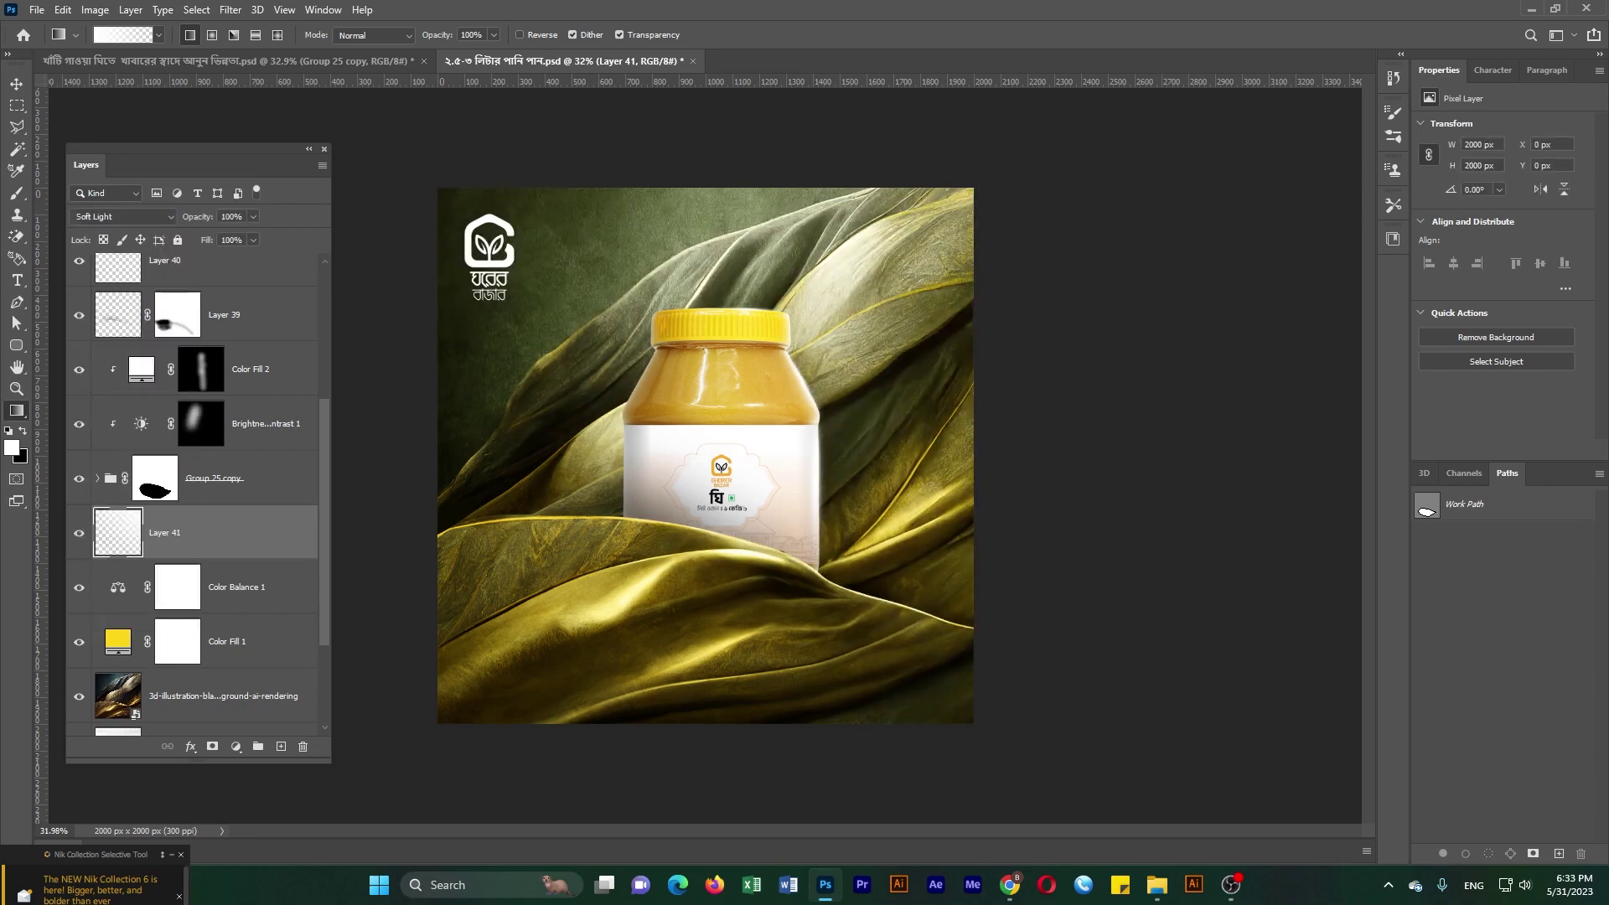
click(253, 216)
drag(254, 236, 201, 235)
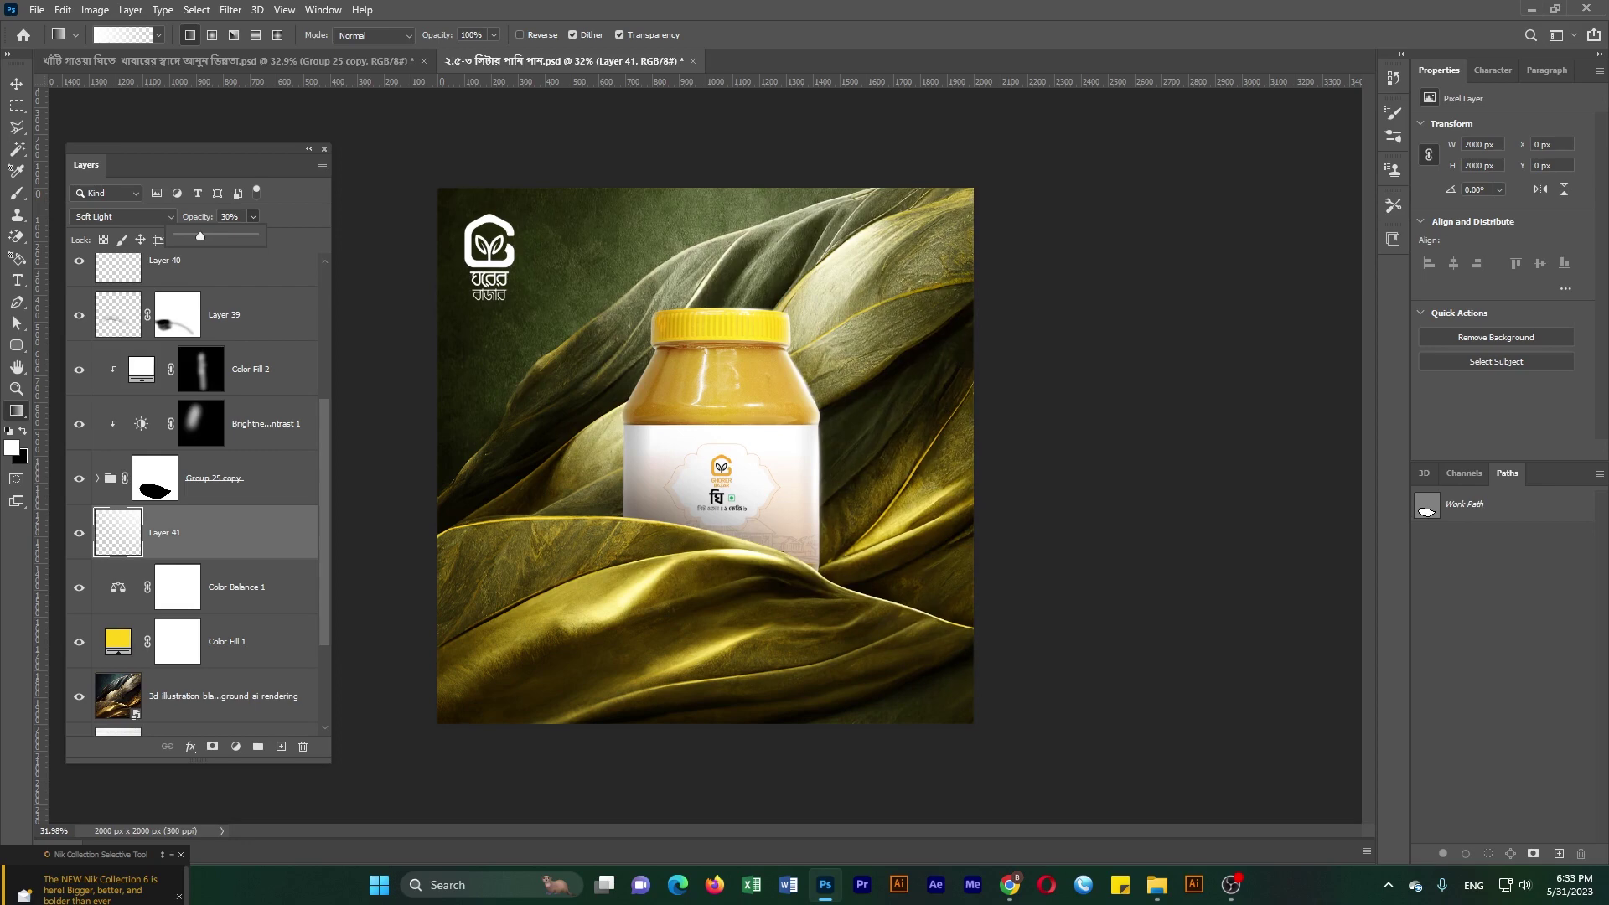
scroll(193, 494, up, 5)
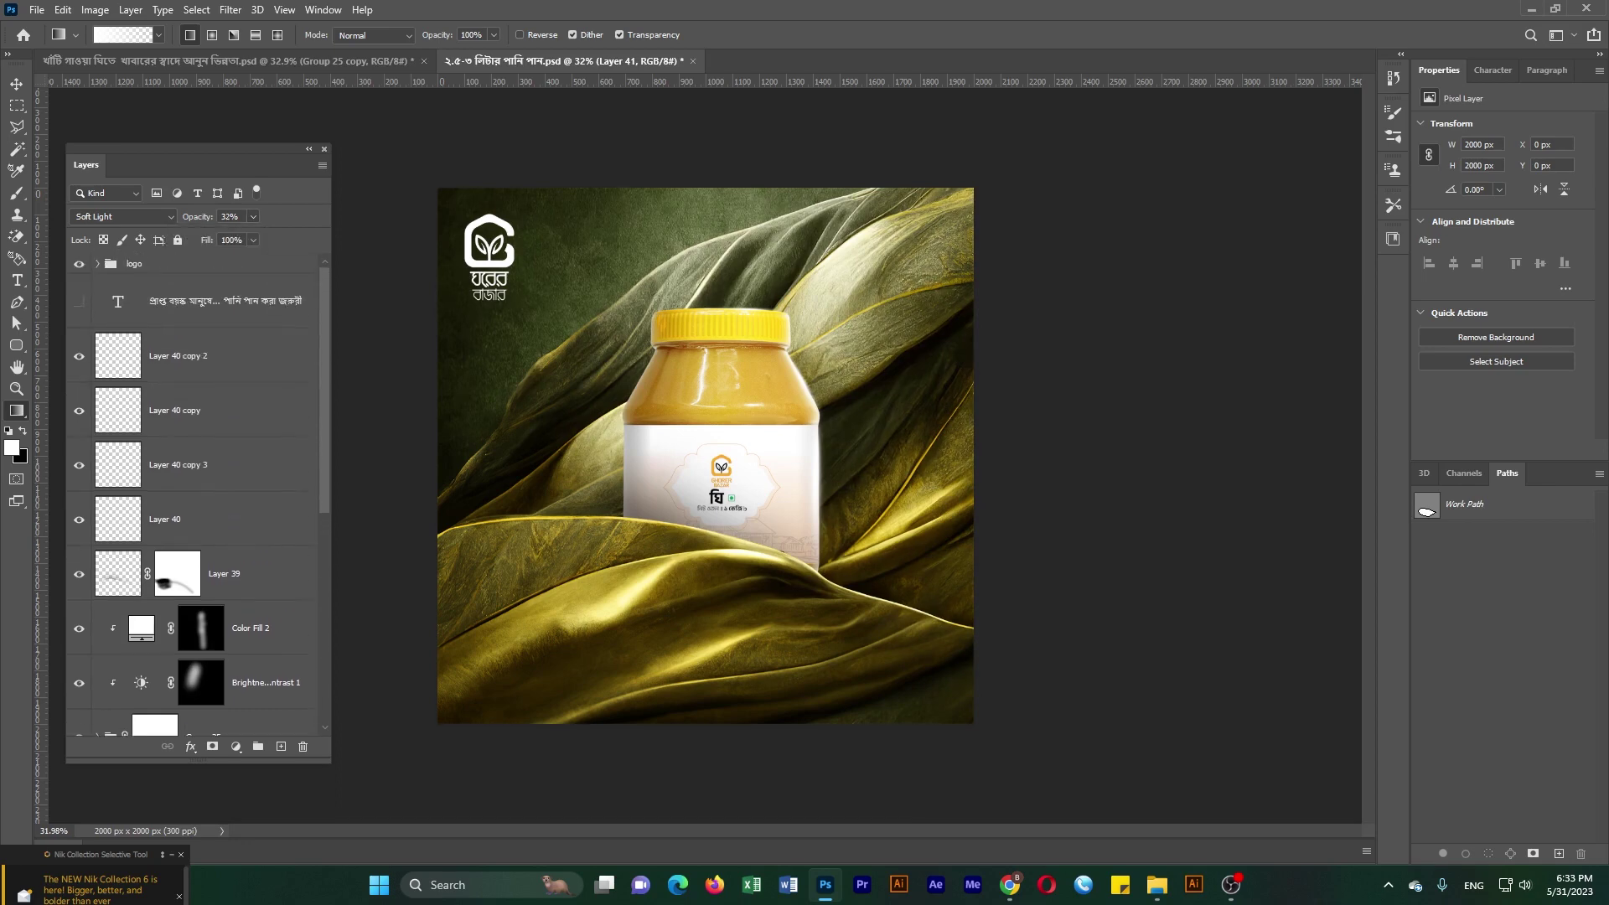
- Add a Curves adjustment above Layer 40 copy 2 with a midtone point pulled slightly down
click(209, 355)
click(236, 746)
click(276, 556)
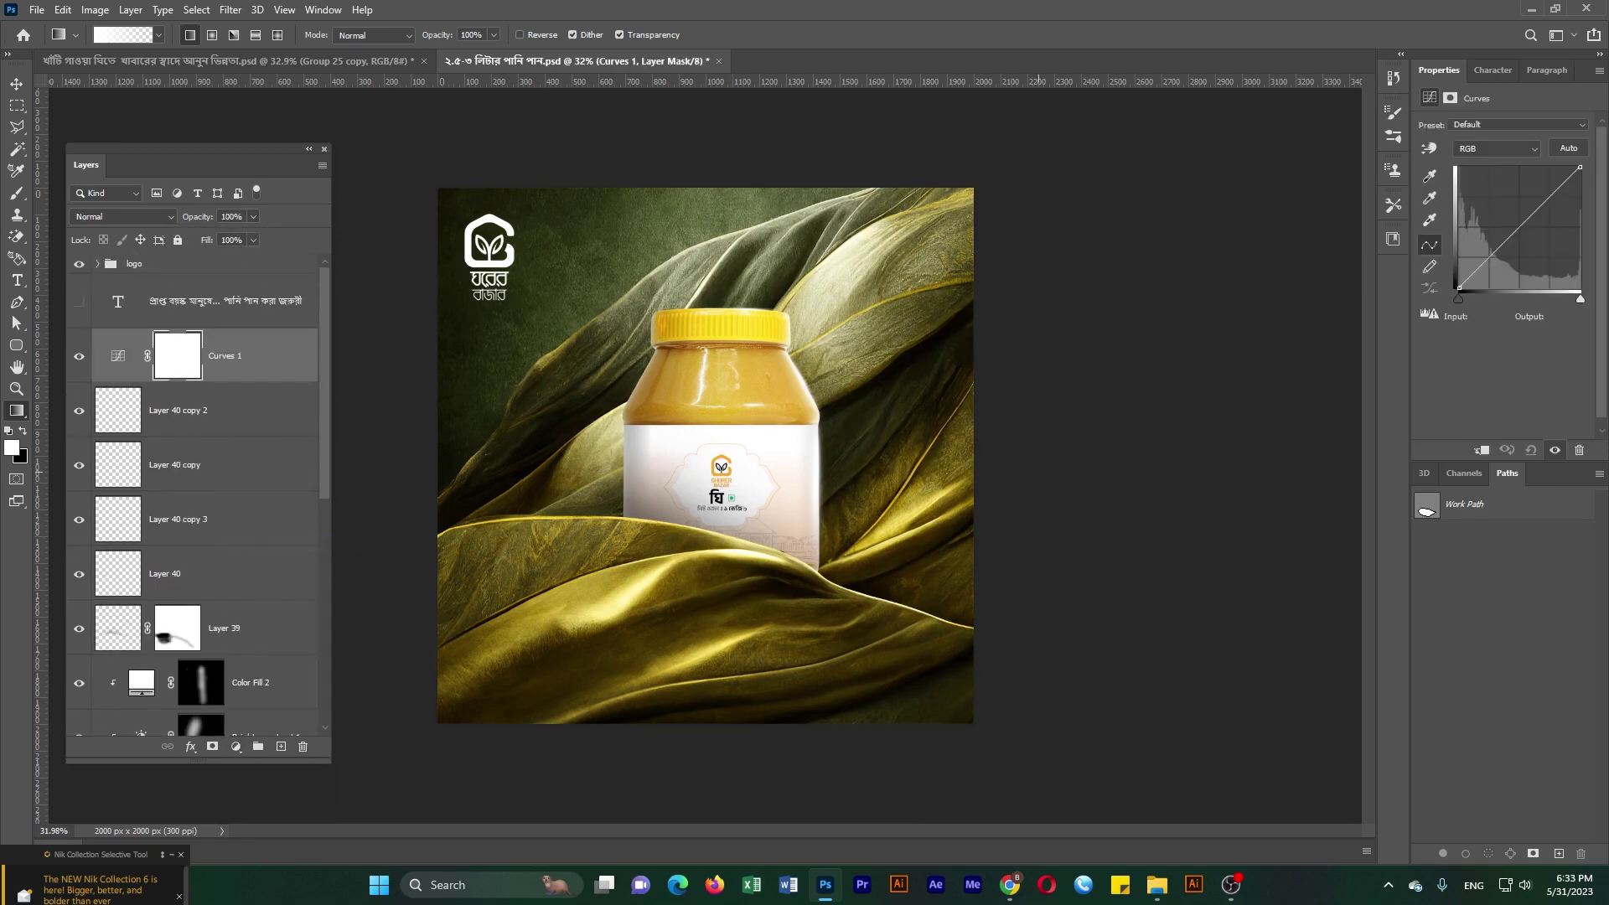
click(1520, 230)
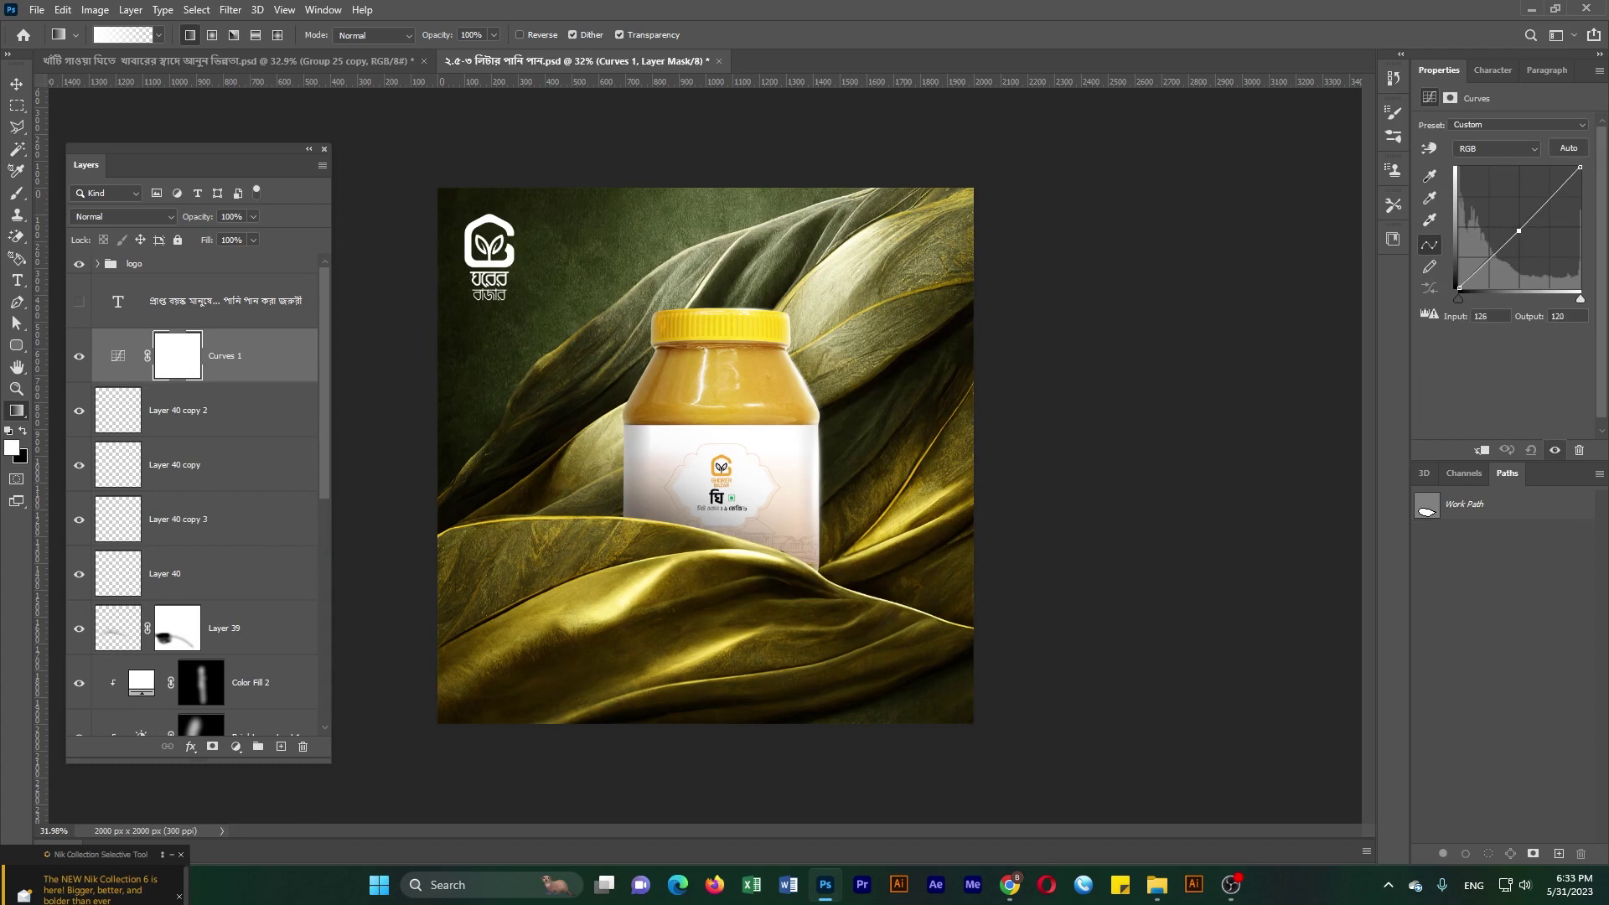
drag(1519, 230, 1515, 232)
click(1555, 450)
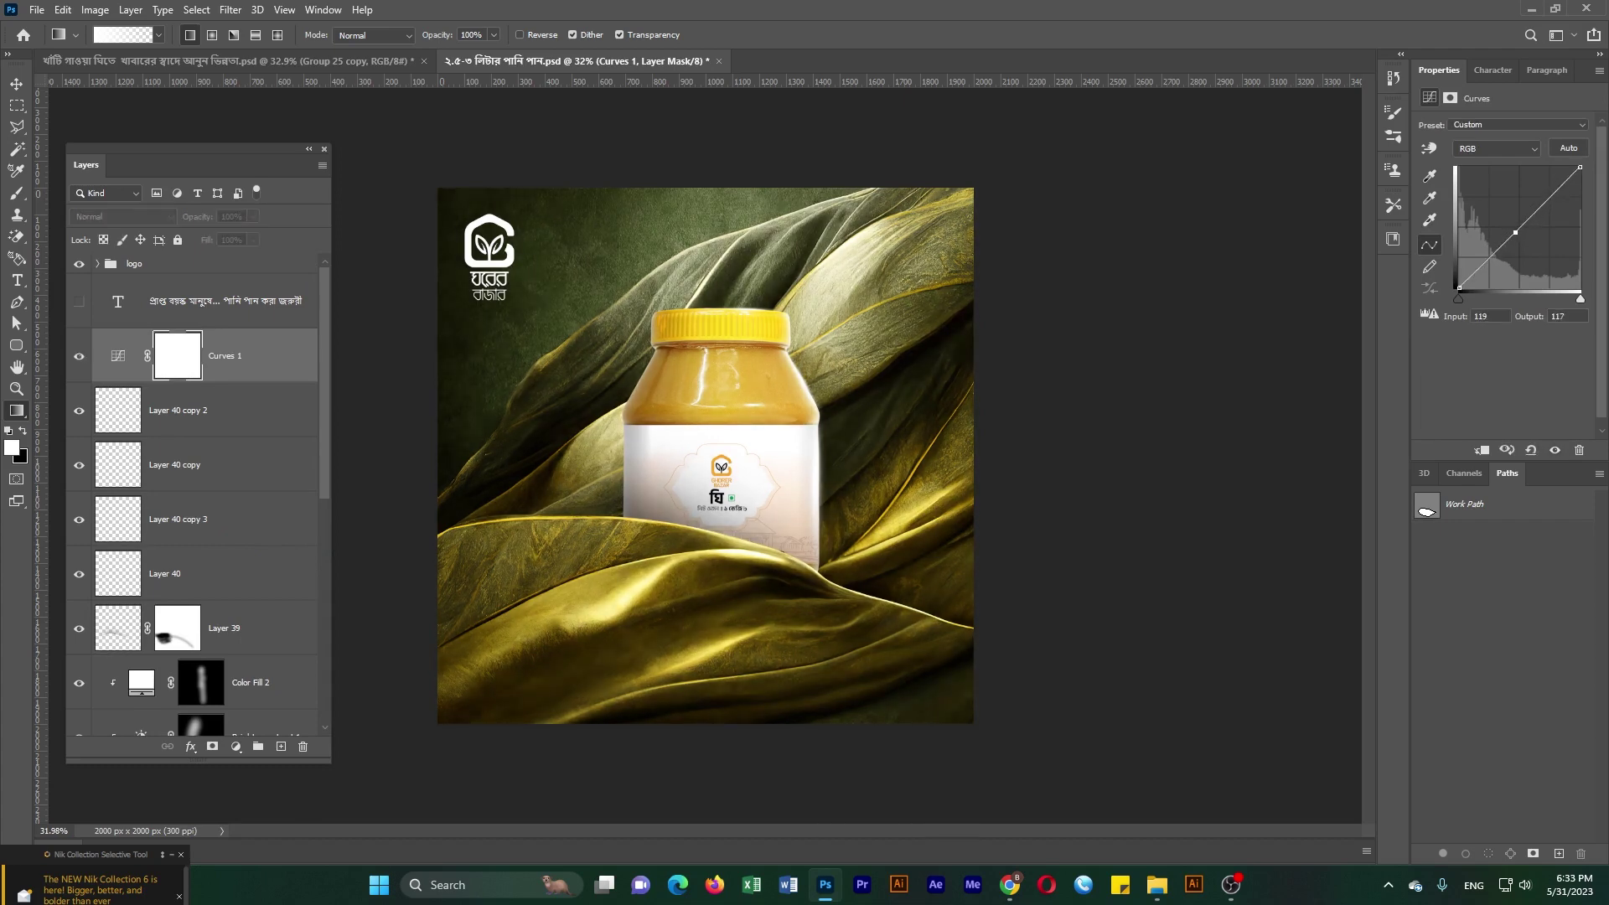
click(1555, 450)
click(1555, 450)
click(1554, 450)
- Fine-tune the curve point to input 126, output 117 and set Curves 1 opacity to 80%
drag(1515, 232, 1518, 234)
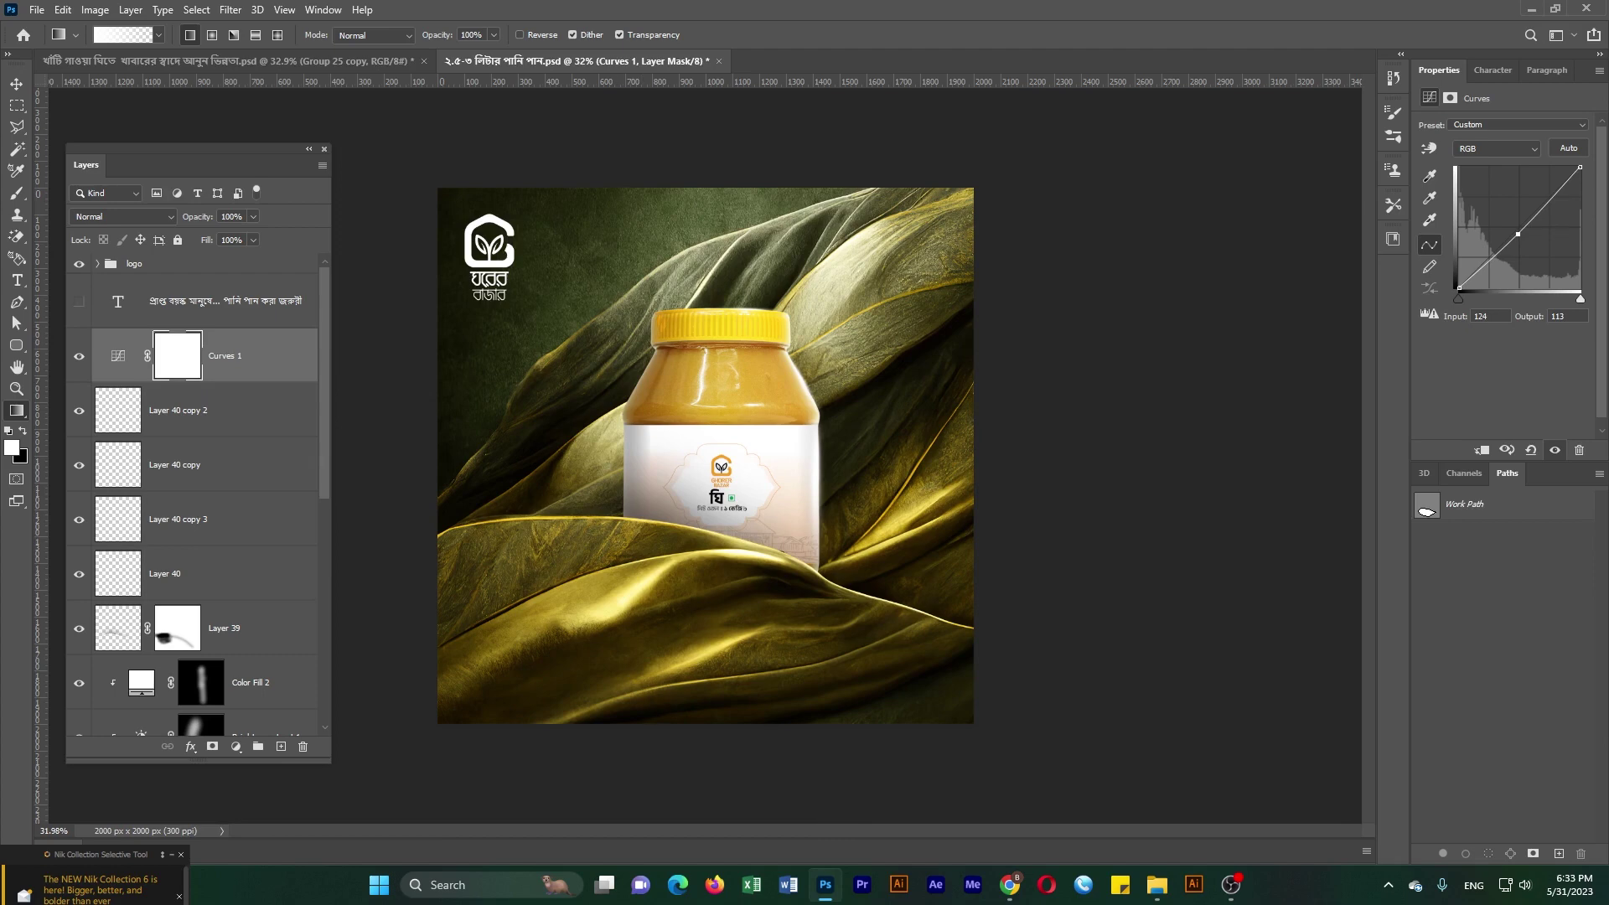
click(1554, 450)
click(1555, 450)
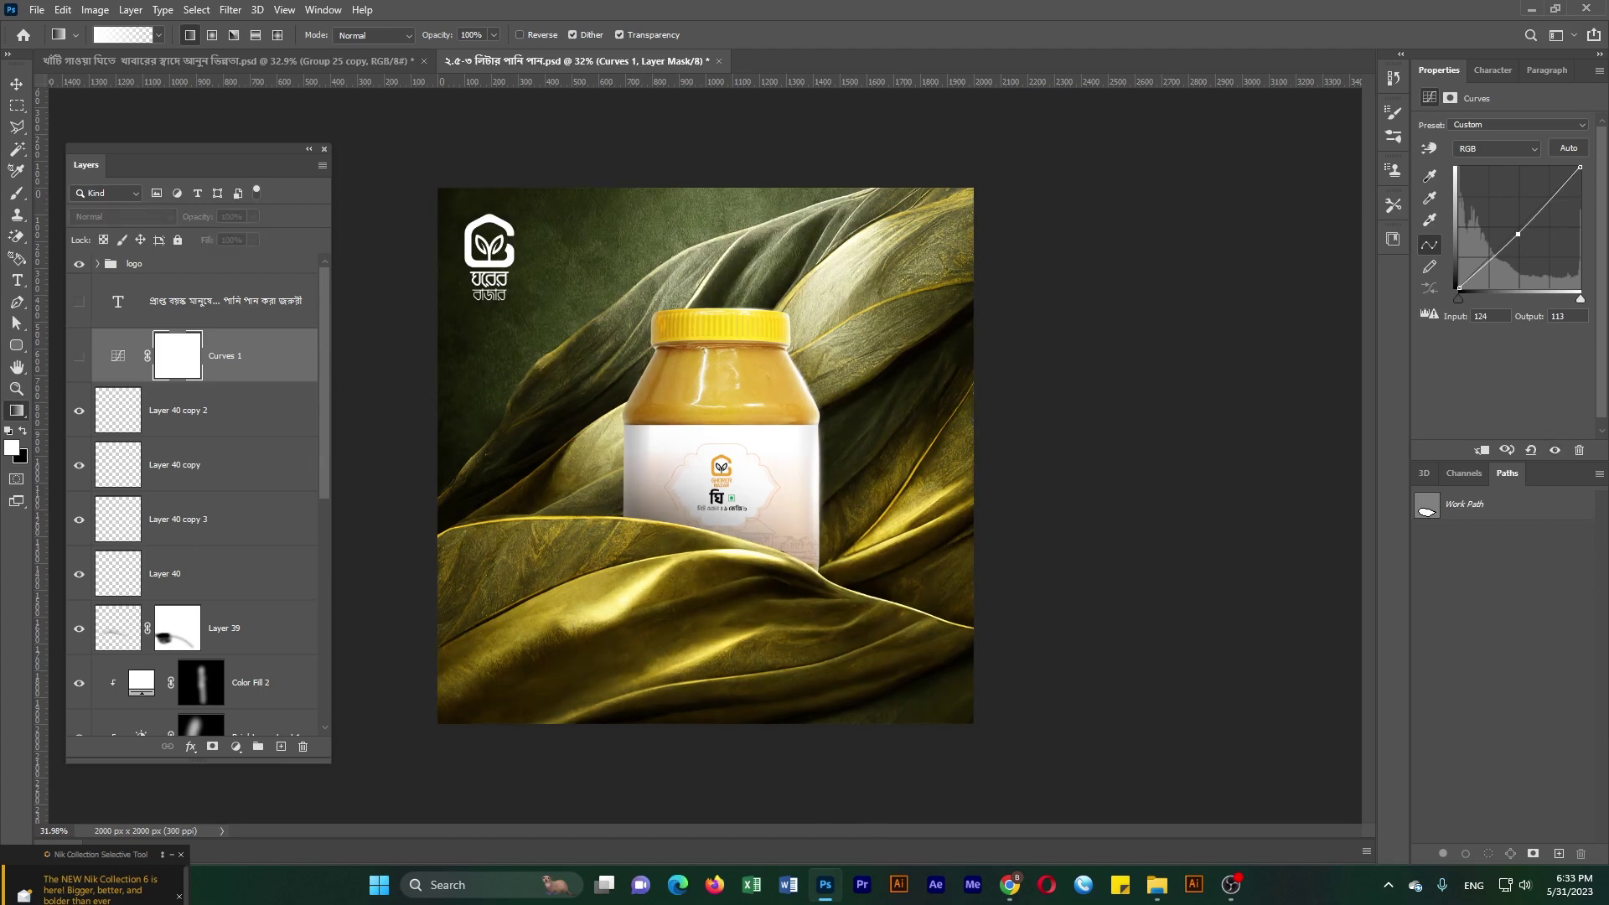
drag(1517, 234, 1518, 233)
click(1555, 450)
click(1554, 450)
click(252, 217)
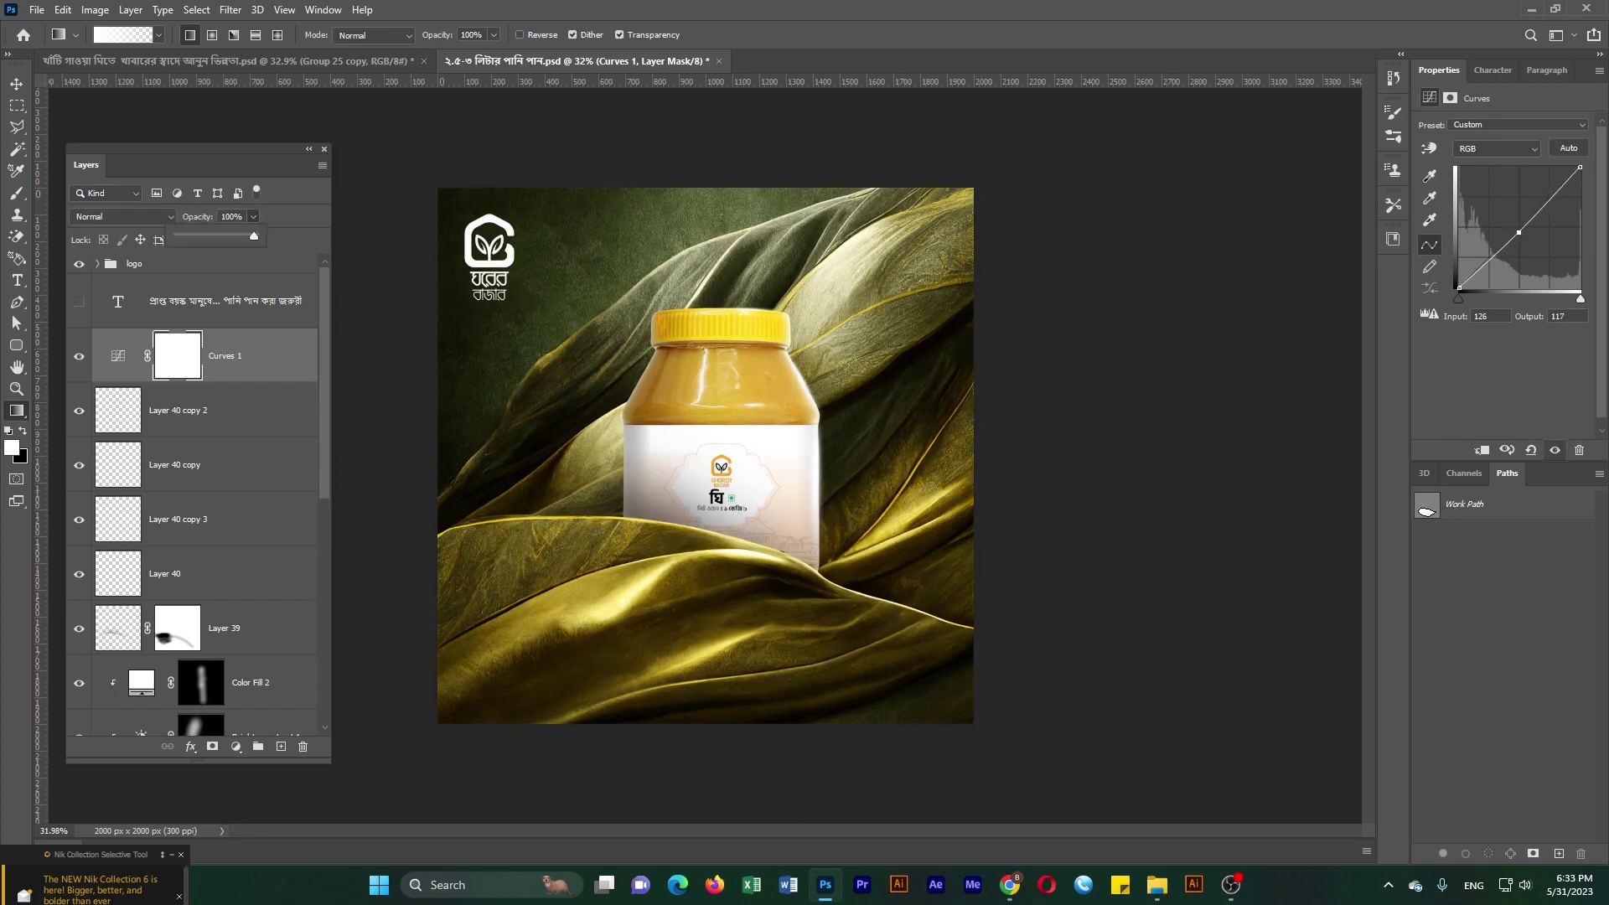
drag(255, 235, 239, 236)
click(1555, 450)
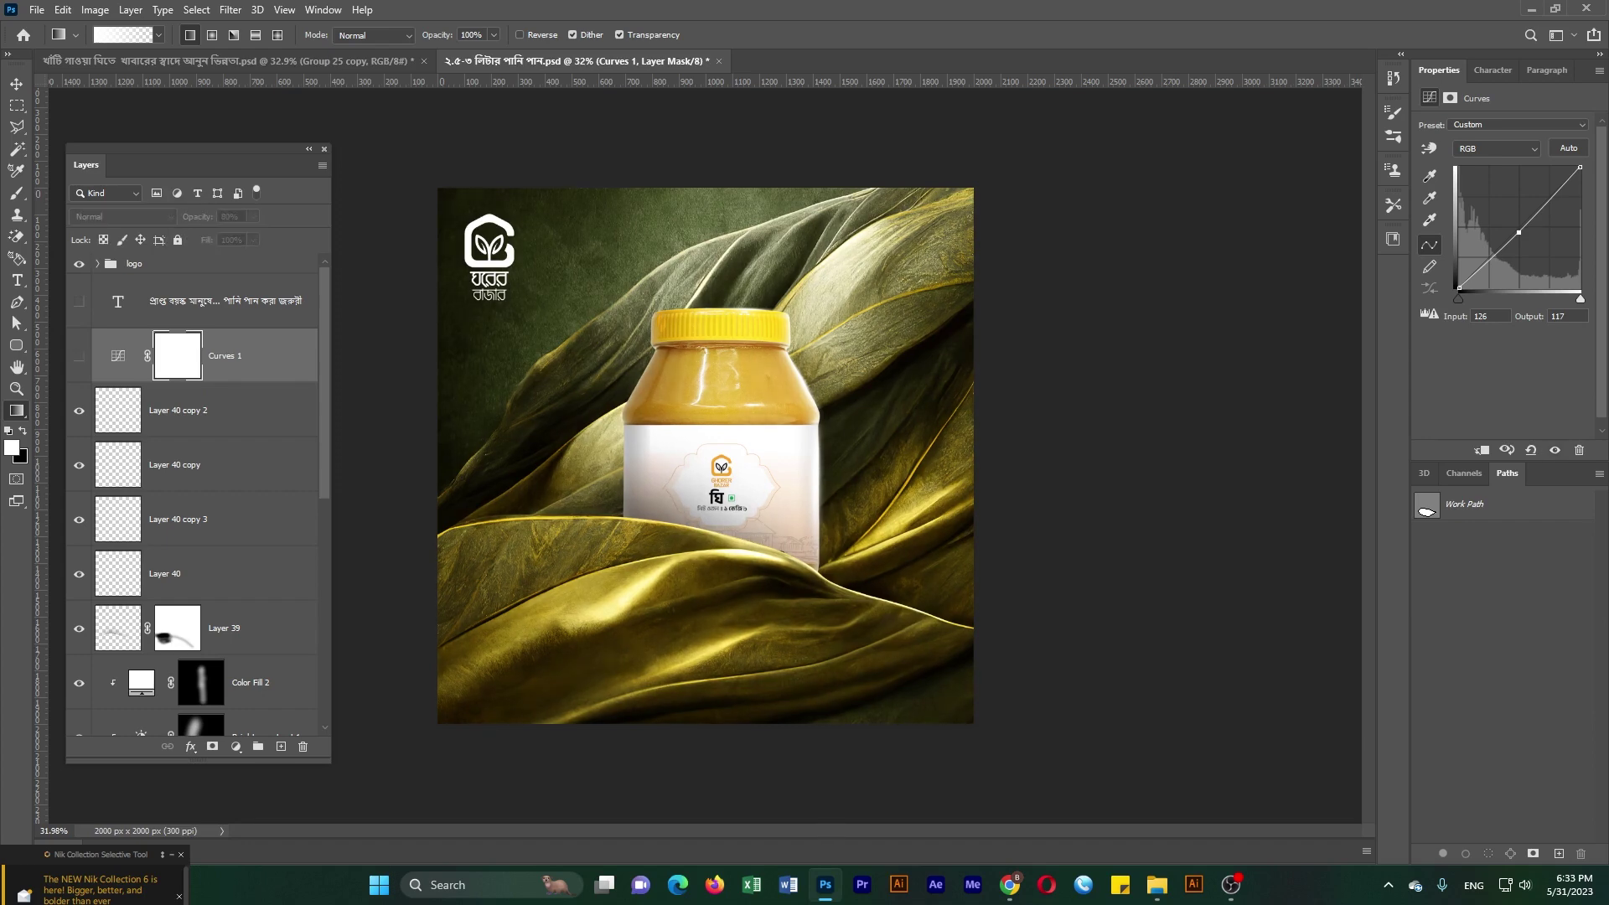
click(1554, 450)
click(1555, 450)
- Check the Color Fill 1 layer and move Layer 41 below it
scroll(201, 495, down, 5)
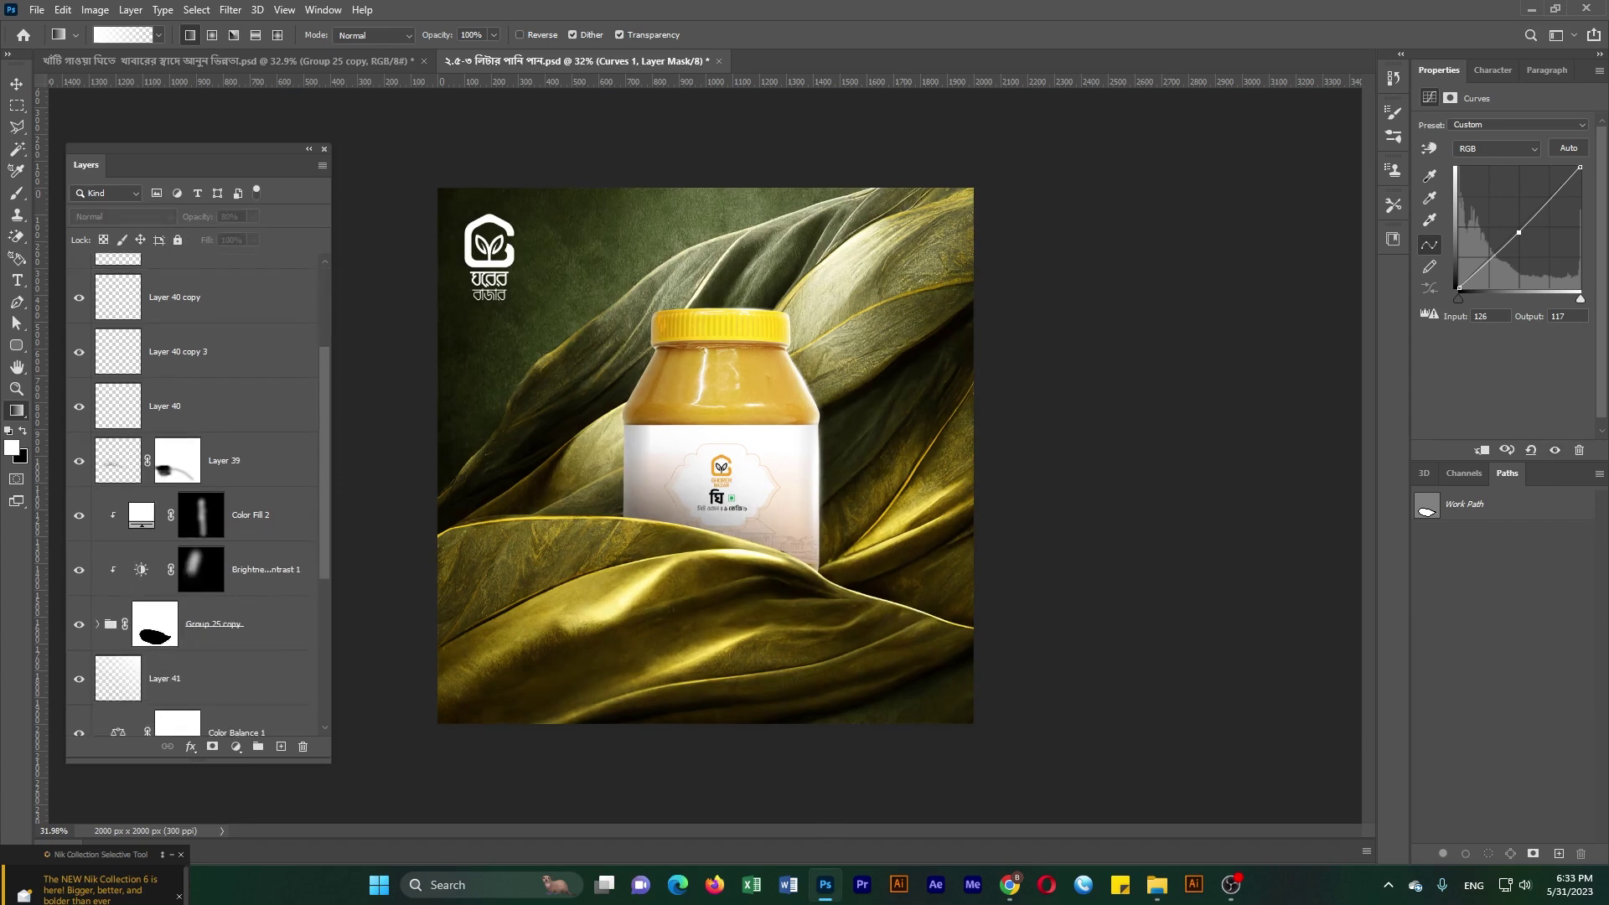
scroll(201, 494, down, 3)
click(226, 553)
click(226, 662)
click(253, 216)
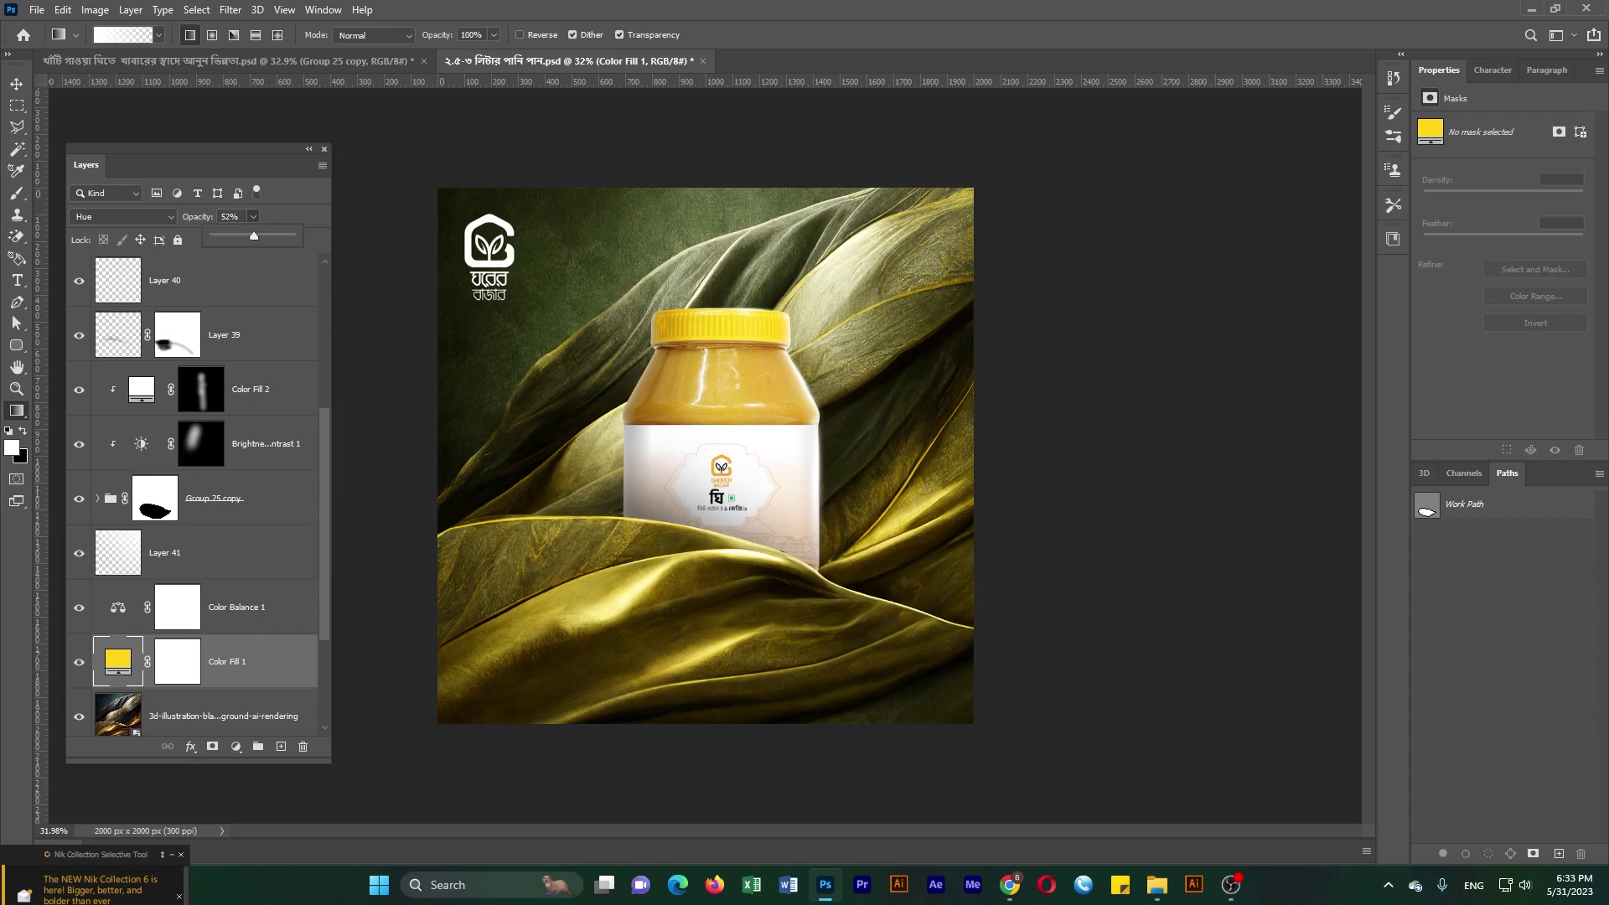
click(227, 606)
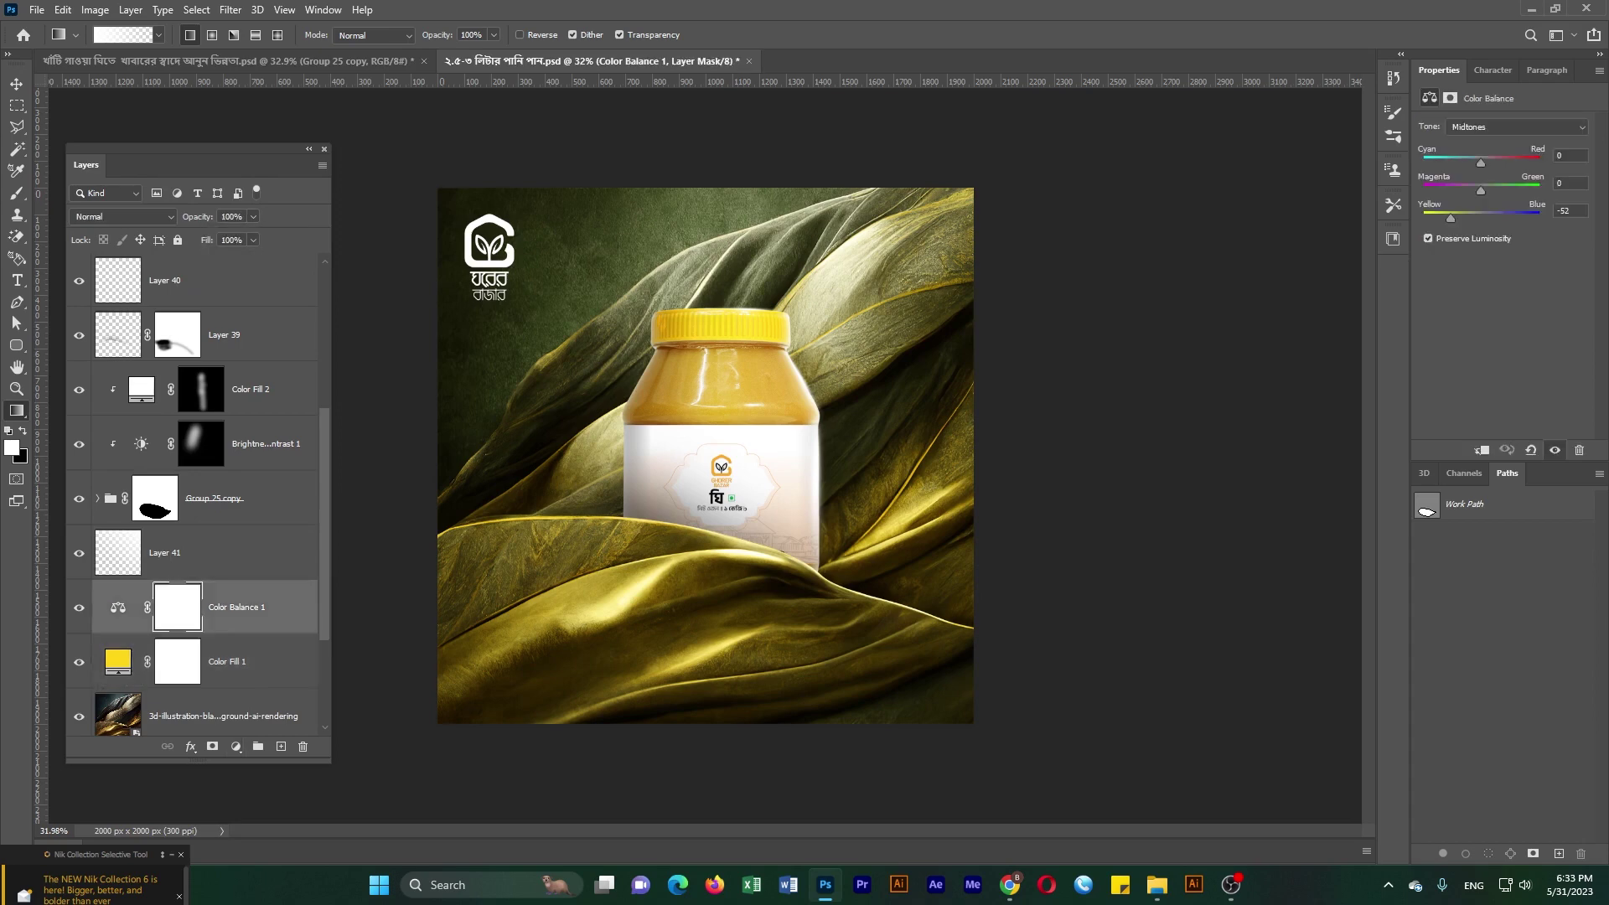
drag(167, 552, 159, 674)
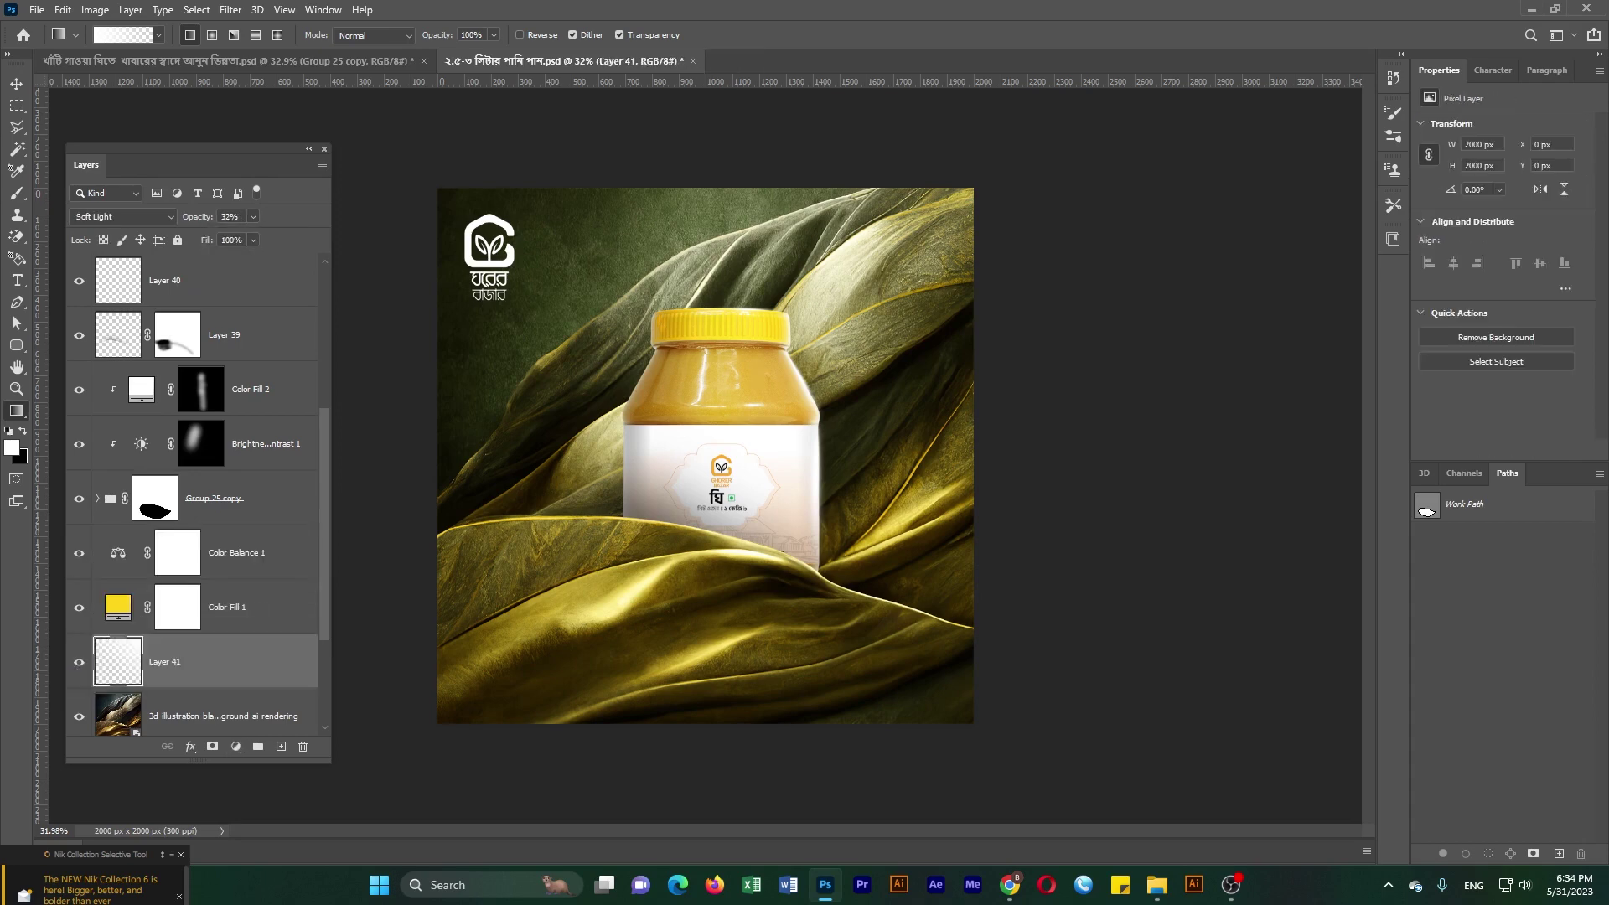
- Add a Color Balance 2 adjustment with midtones Yellow–Blue at -32
click(234, 552)
ctrl+click(212, 746)
key(ctrl+z)
click(236, 746)
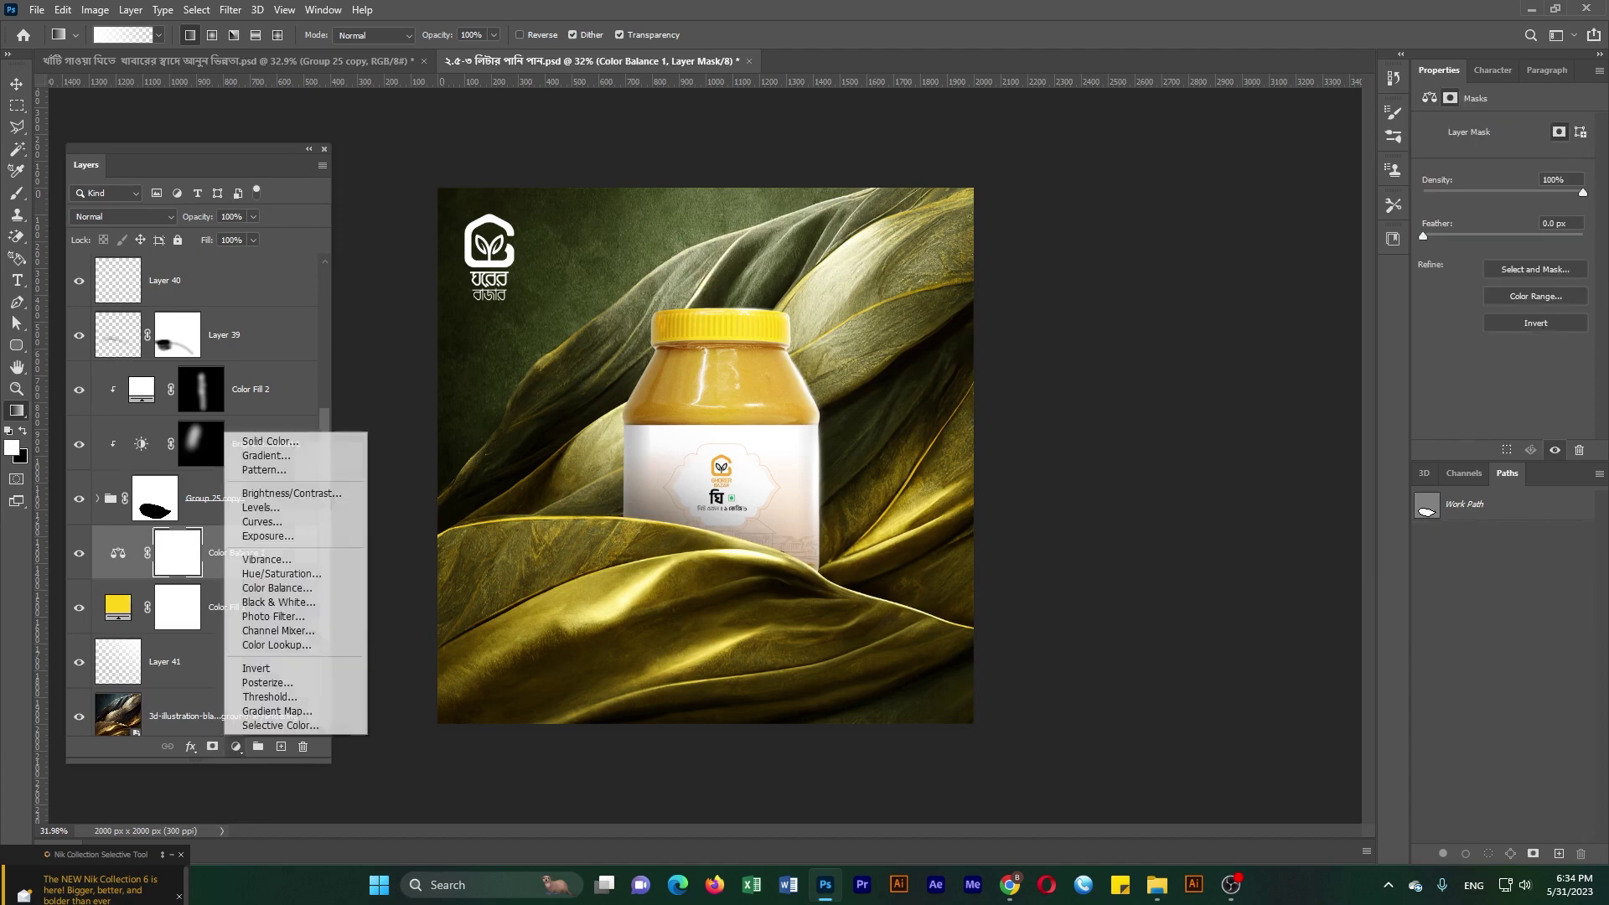
click(251, 588)
drag(1481, 218, 1454, 218)
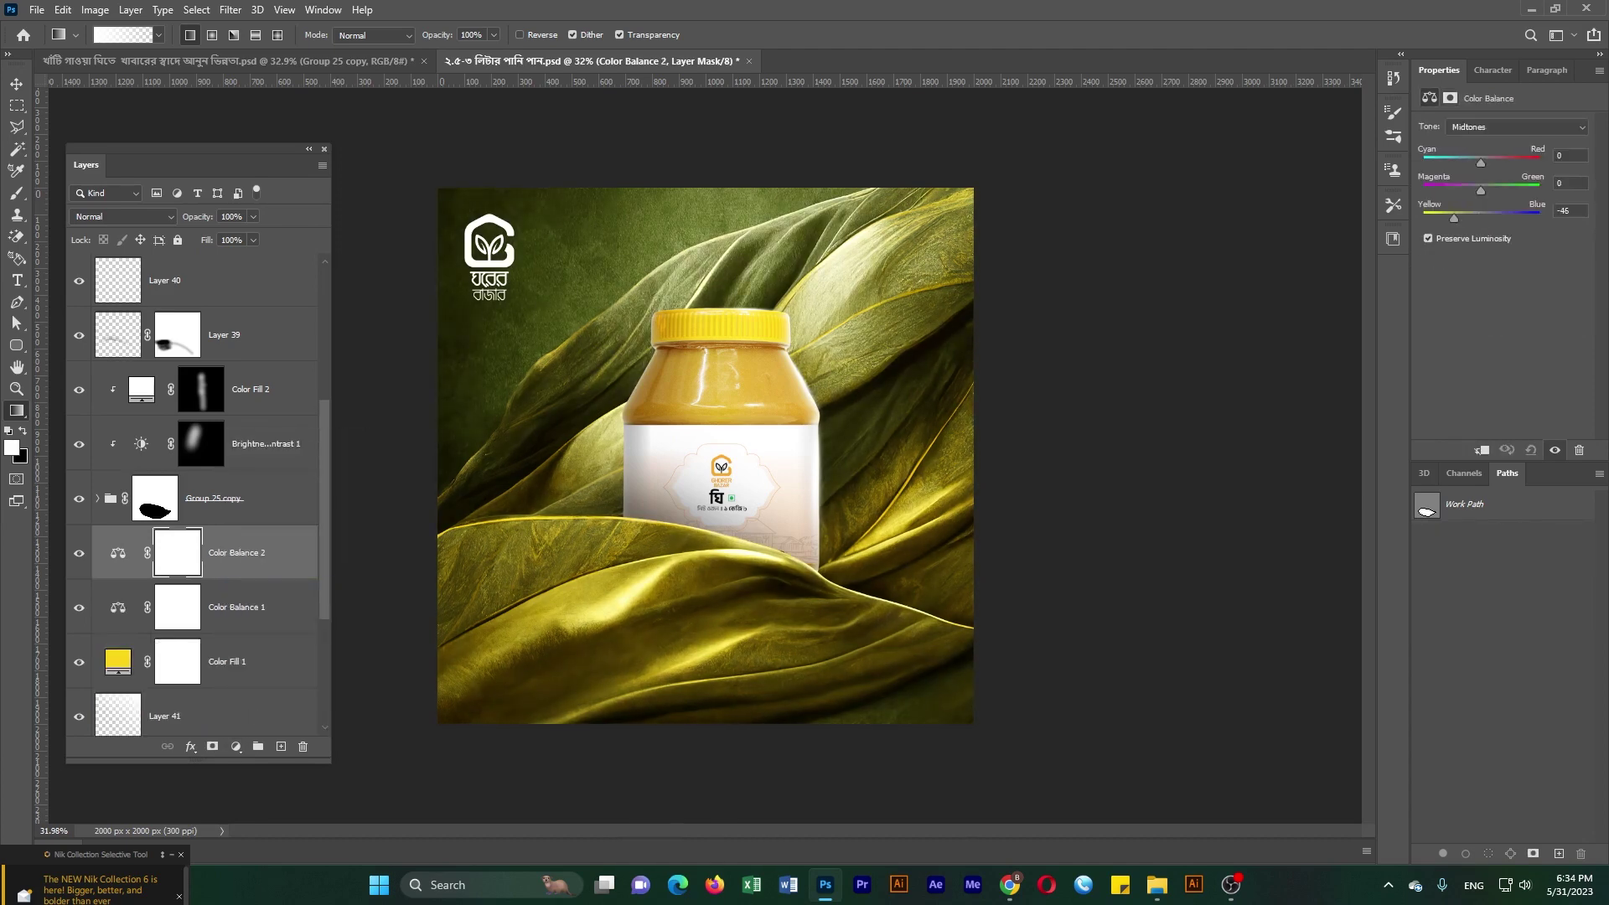
drag(1454, 218, 1462, 218)
- Mask Color Balance 2 with a diagonal black-to-white gradient fade
click(212, 746)
click(123, 35)
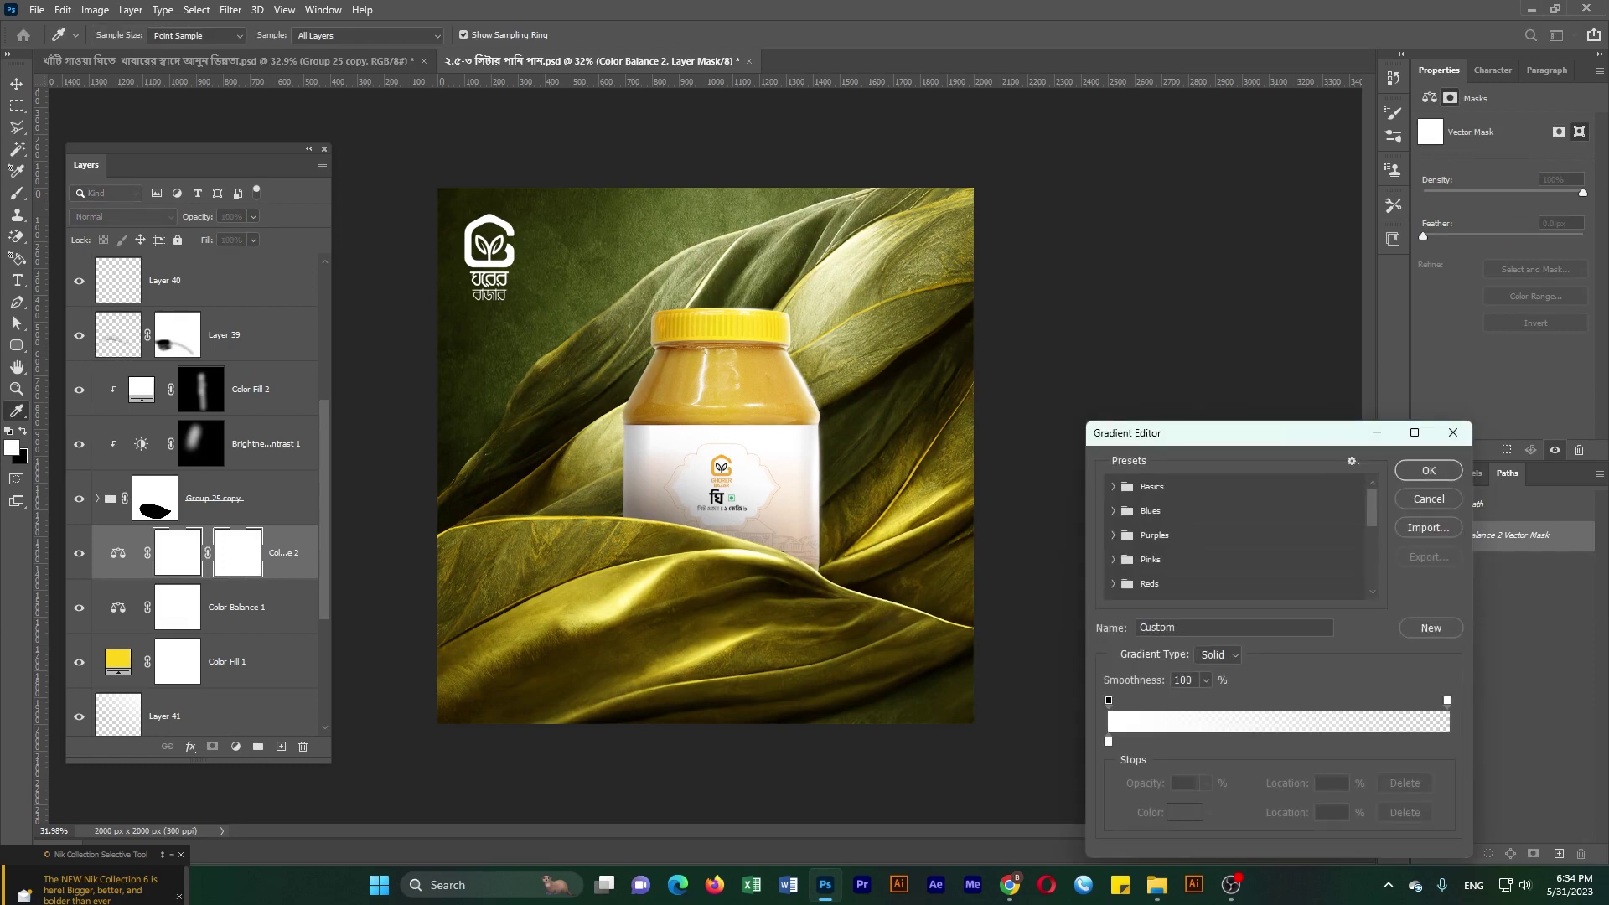
click(1156, 507)
click(1121, 584)
click(1430, 467)
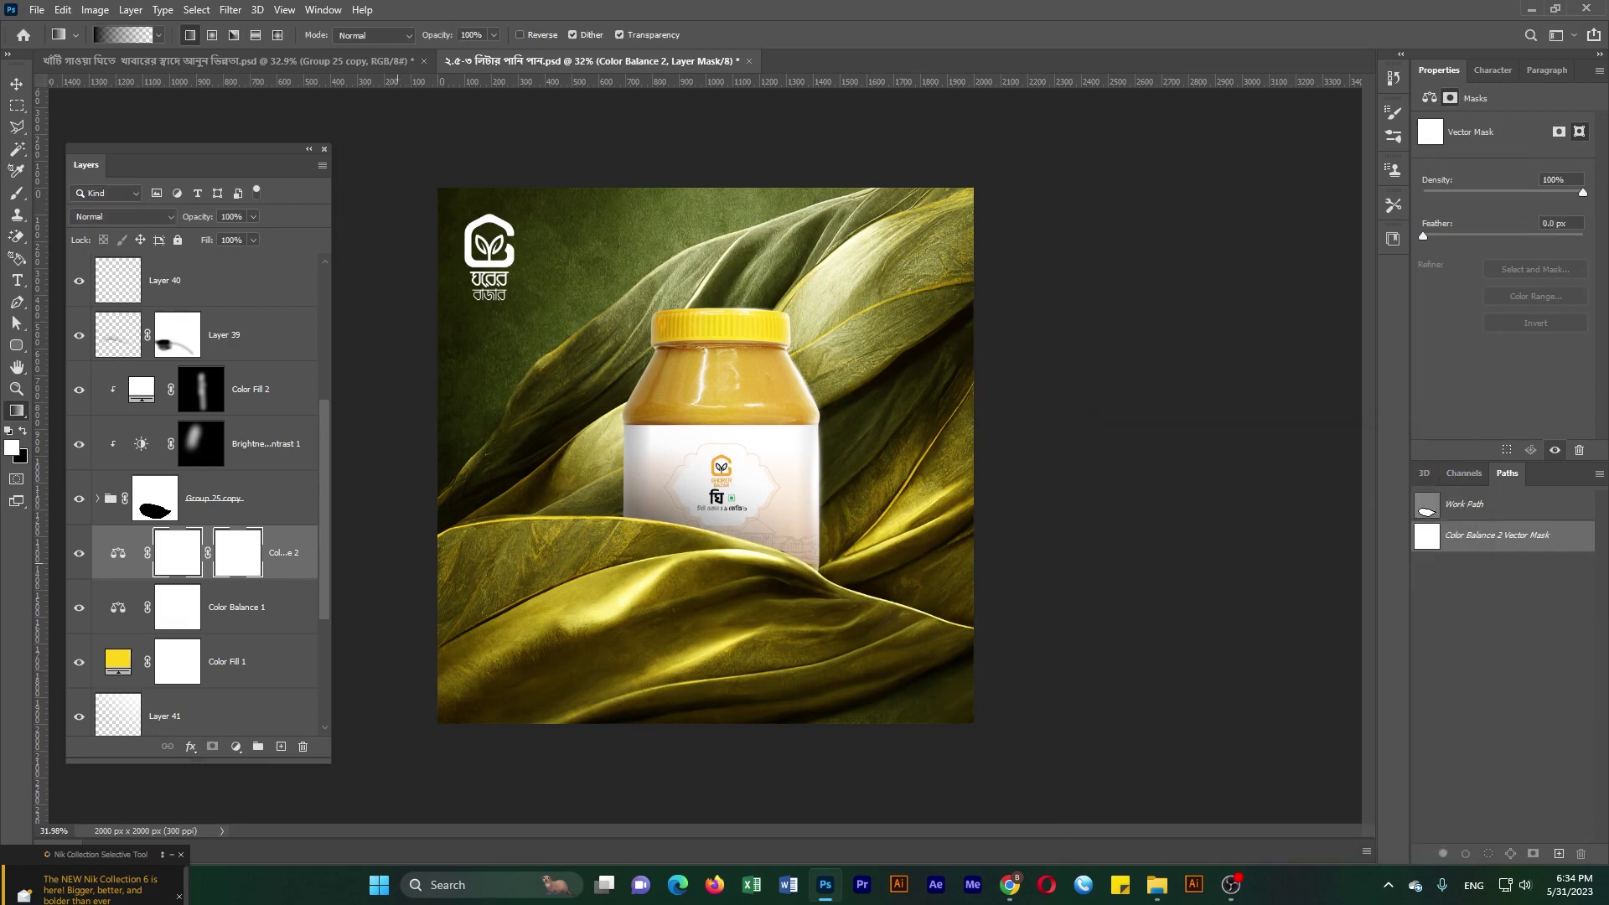
drag(394, 563, 841, 544)
drag(503, 251, 838, 628)
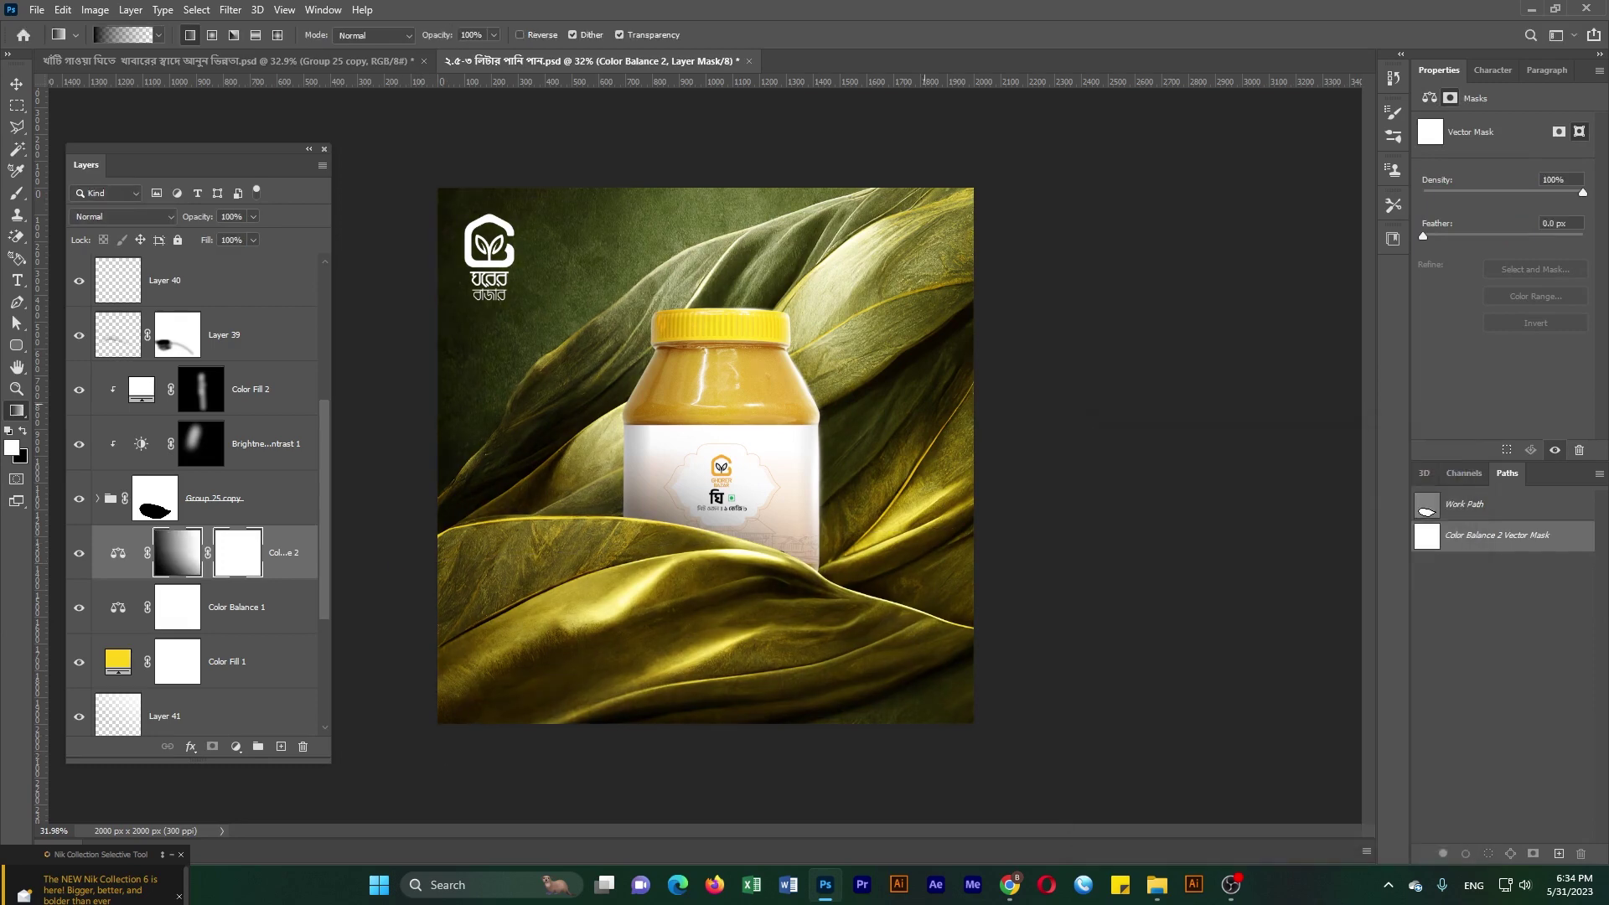
alt+scroll(705, 455, down, 2)
alt+scroll(705, 456, up, 1)
scroll(193, 502, up, 5)
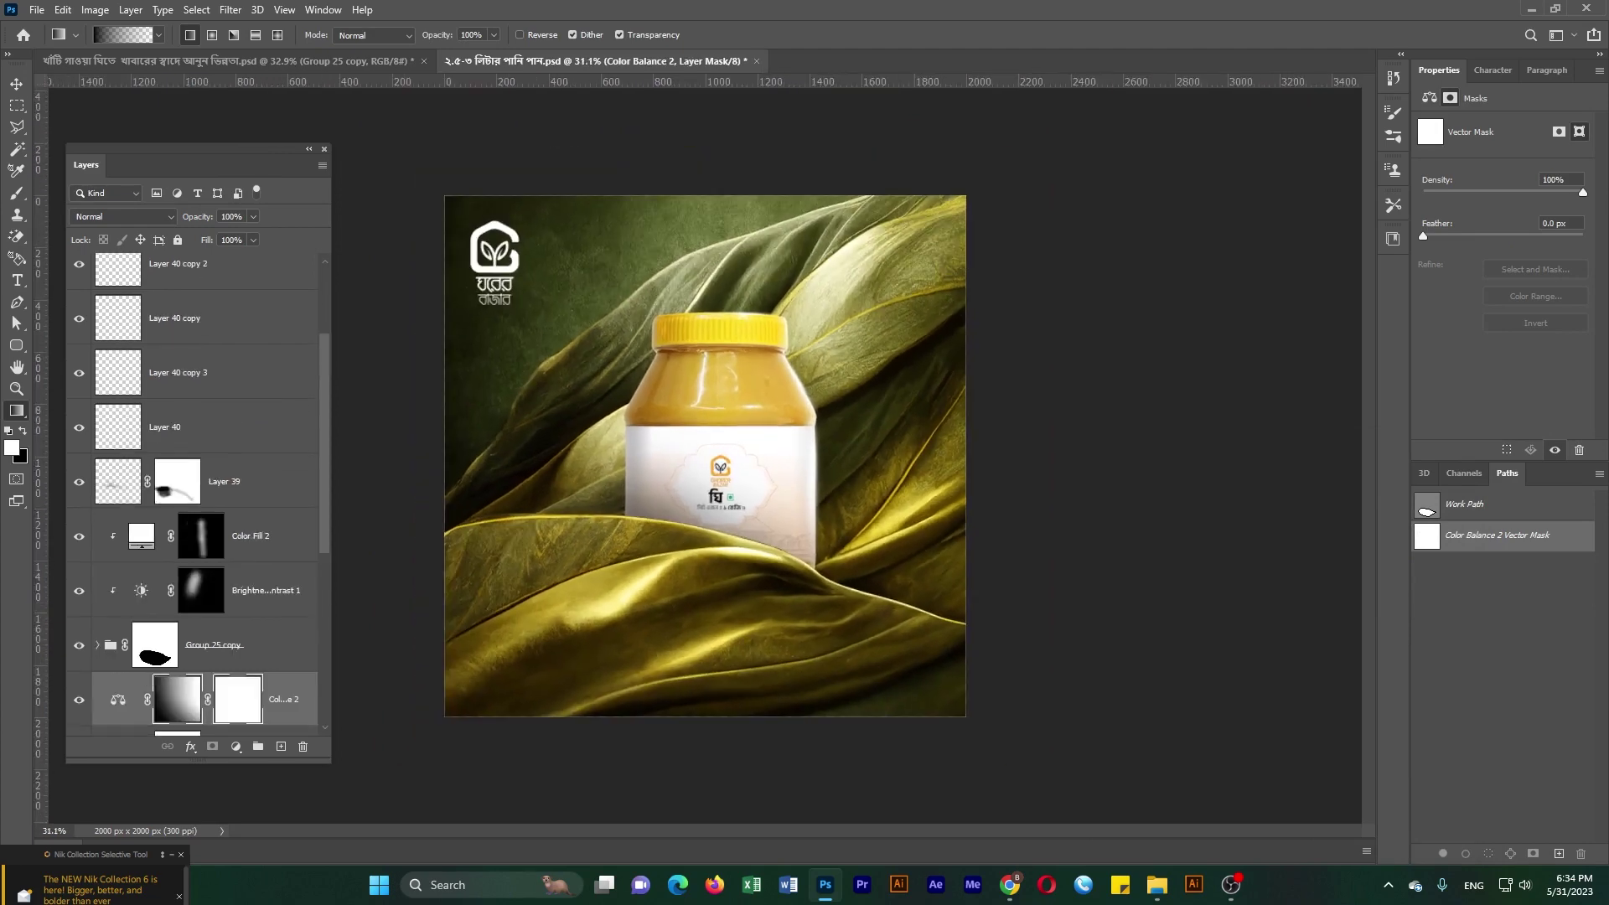
- Re-enable Curves 1 and add a Color Lookup adjustment above it using 3Strip.look
click(178, 410)
click(251, 356)
click(78, 355)
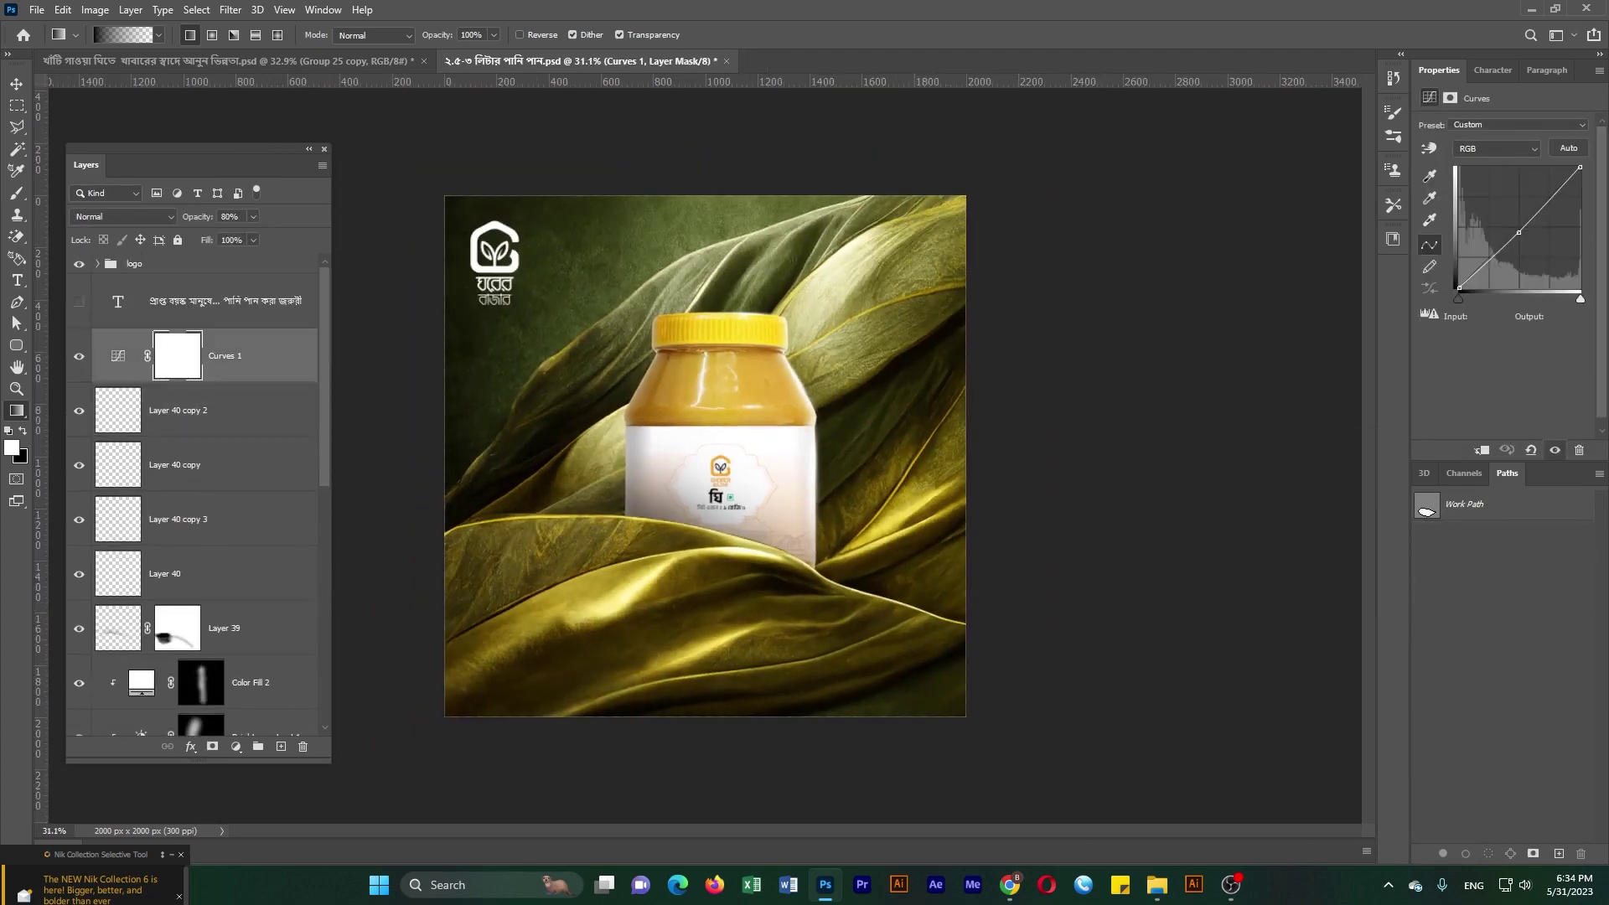
click(235, 746)
click(277, 658)
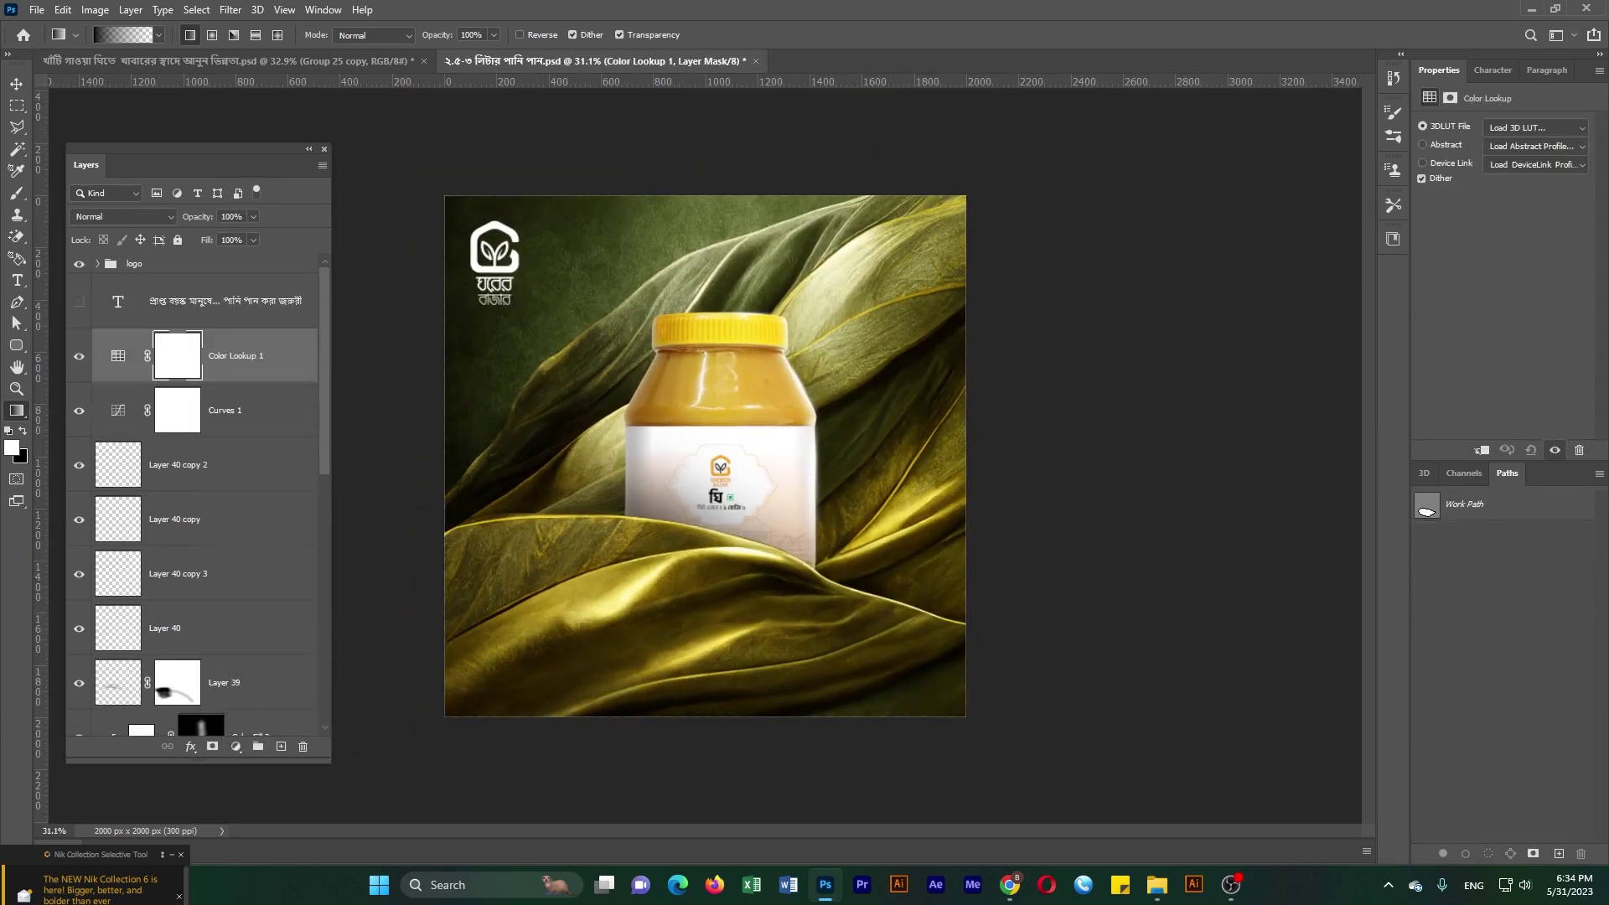
click(1536, 128)
click(1500, 179)
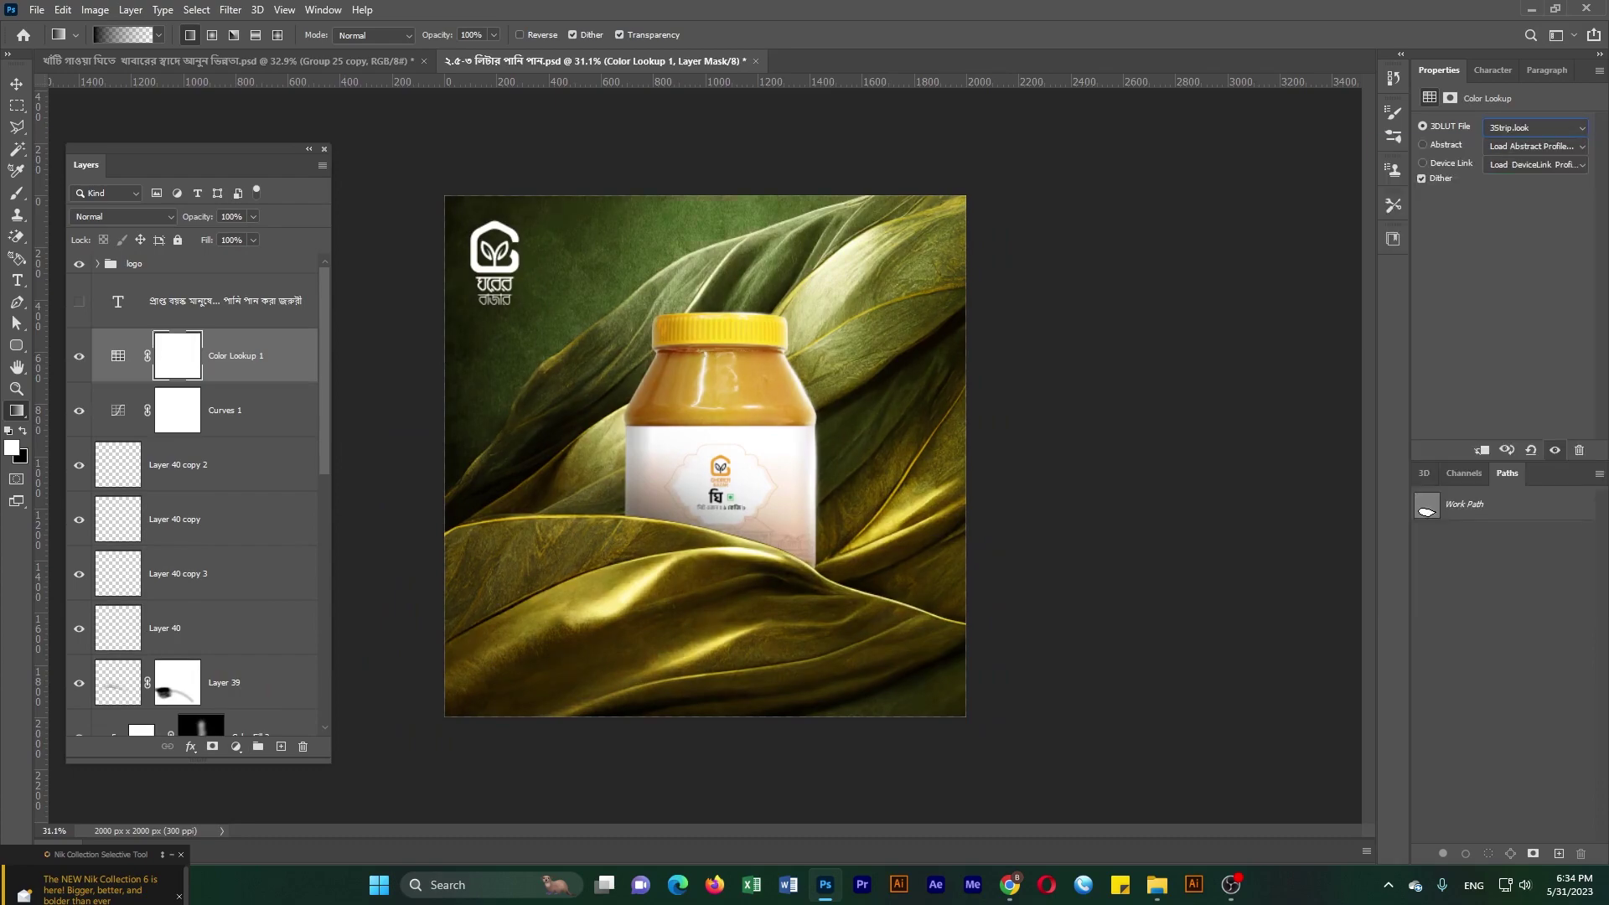
- Zoom in and out to check the label under the 3Strip grade
scroll(705, 456, up, 3)
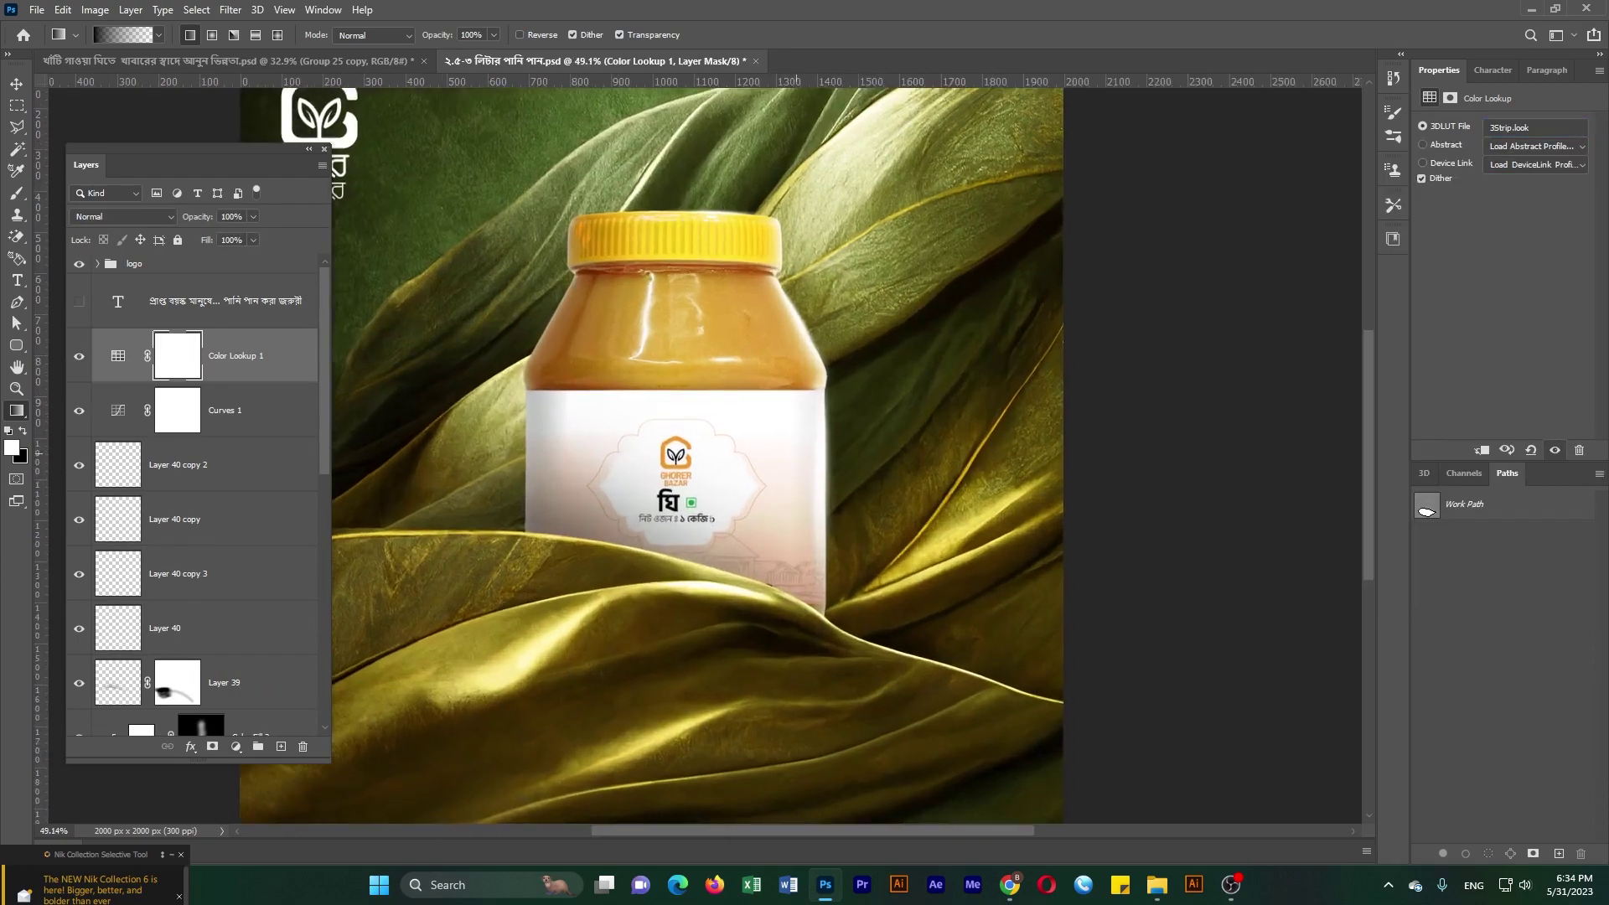
scroll(704, 456, down, 5)
scroll(766, 533, up, 3)
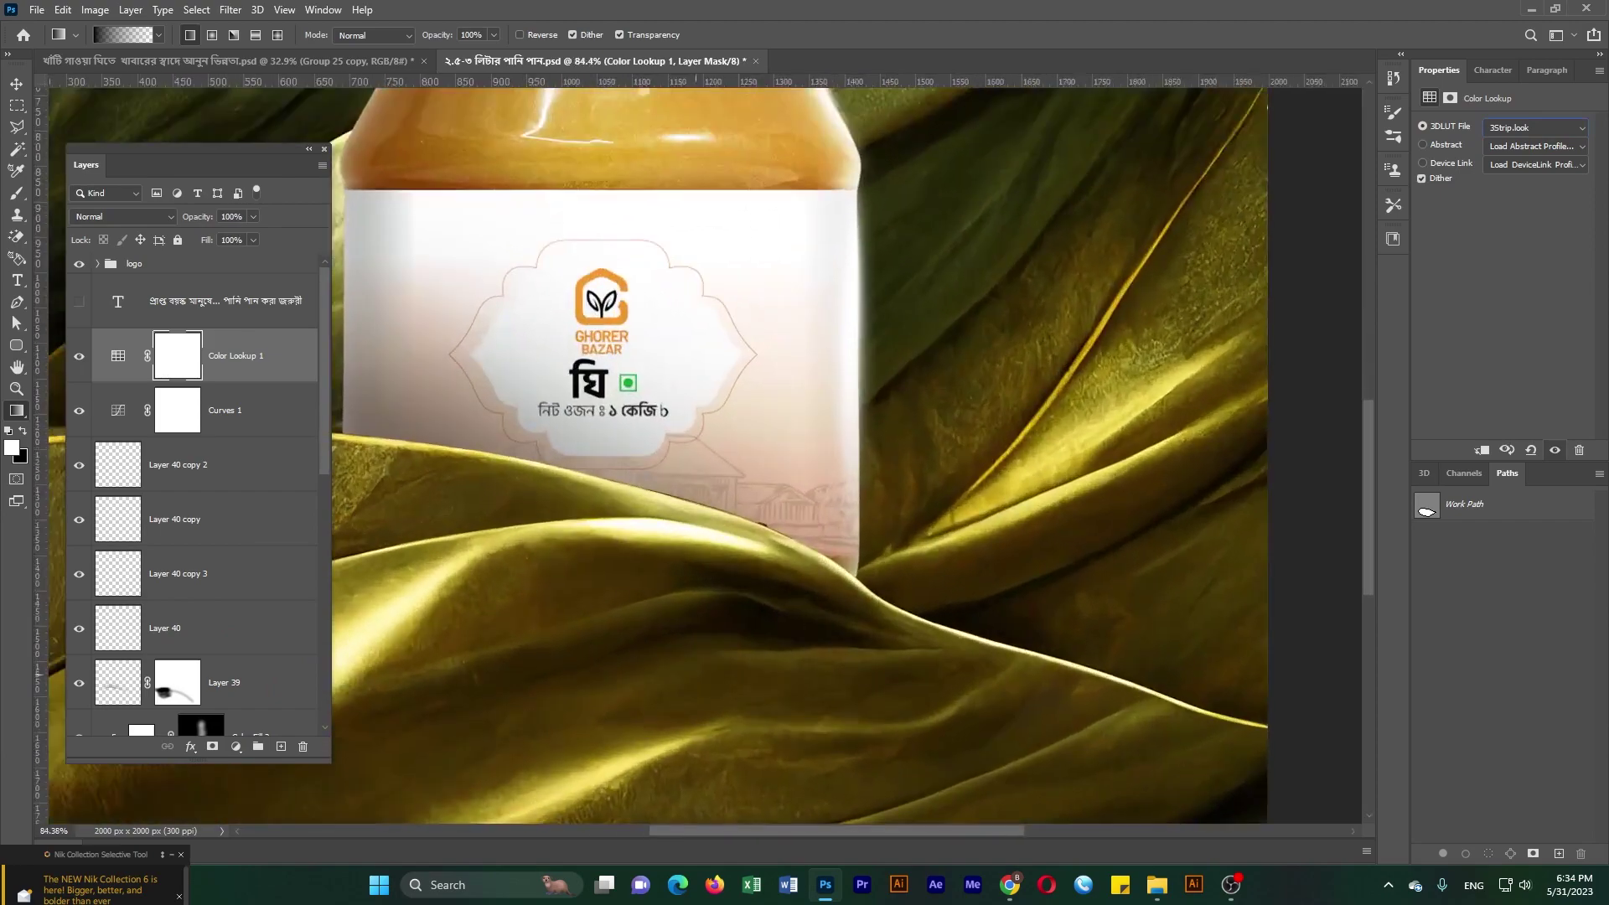
scroll(766, 532, up, 2)
scroll(777, 528, down, 2)
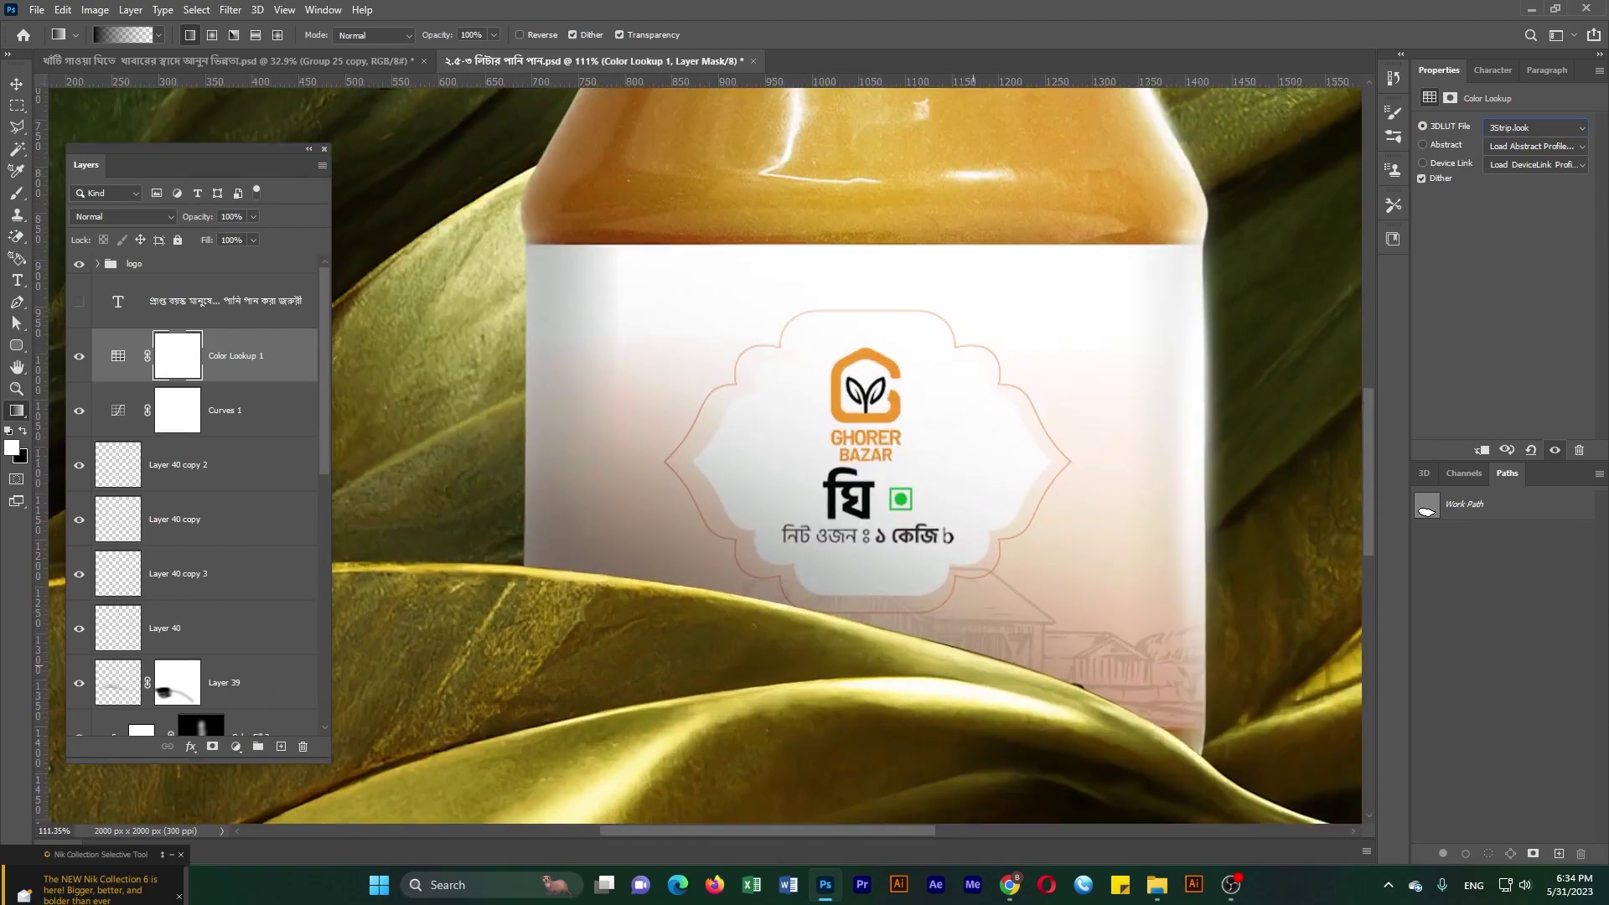
scroll(776, 528, down, 3)
scroll(705, 456, up, 1)
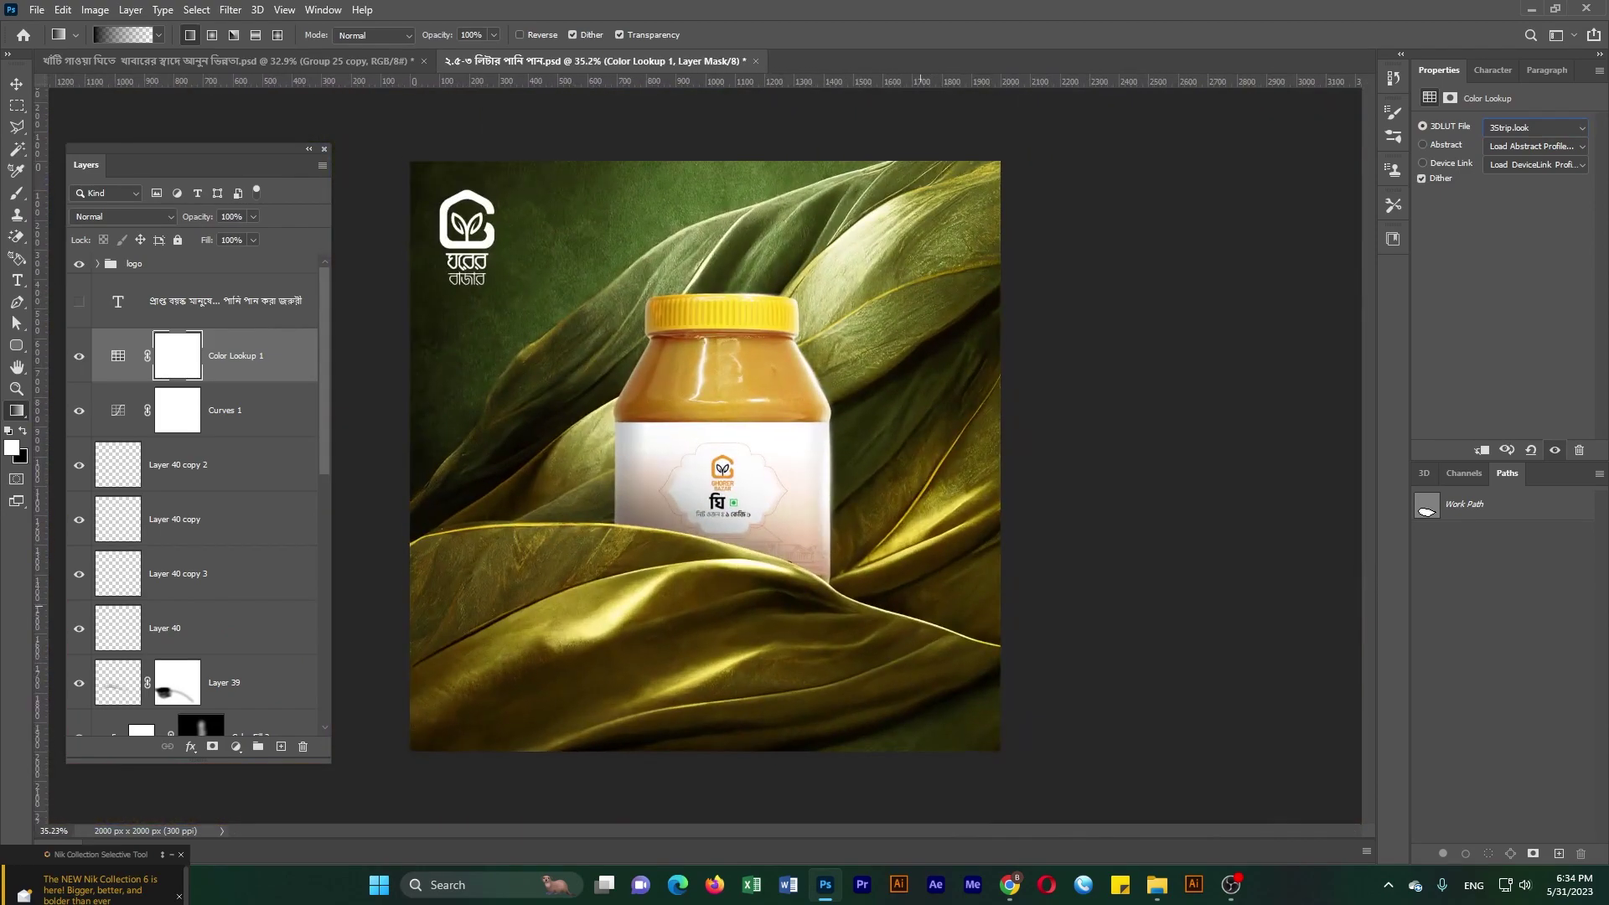
scroll(705, 456, down, 1)
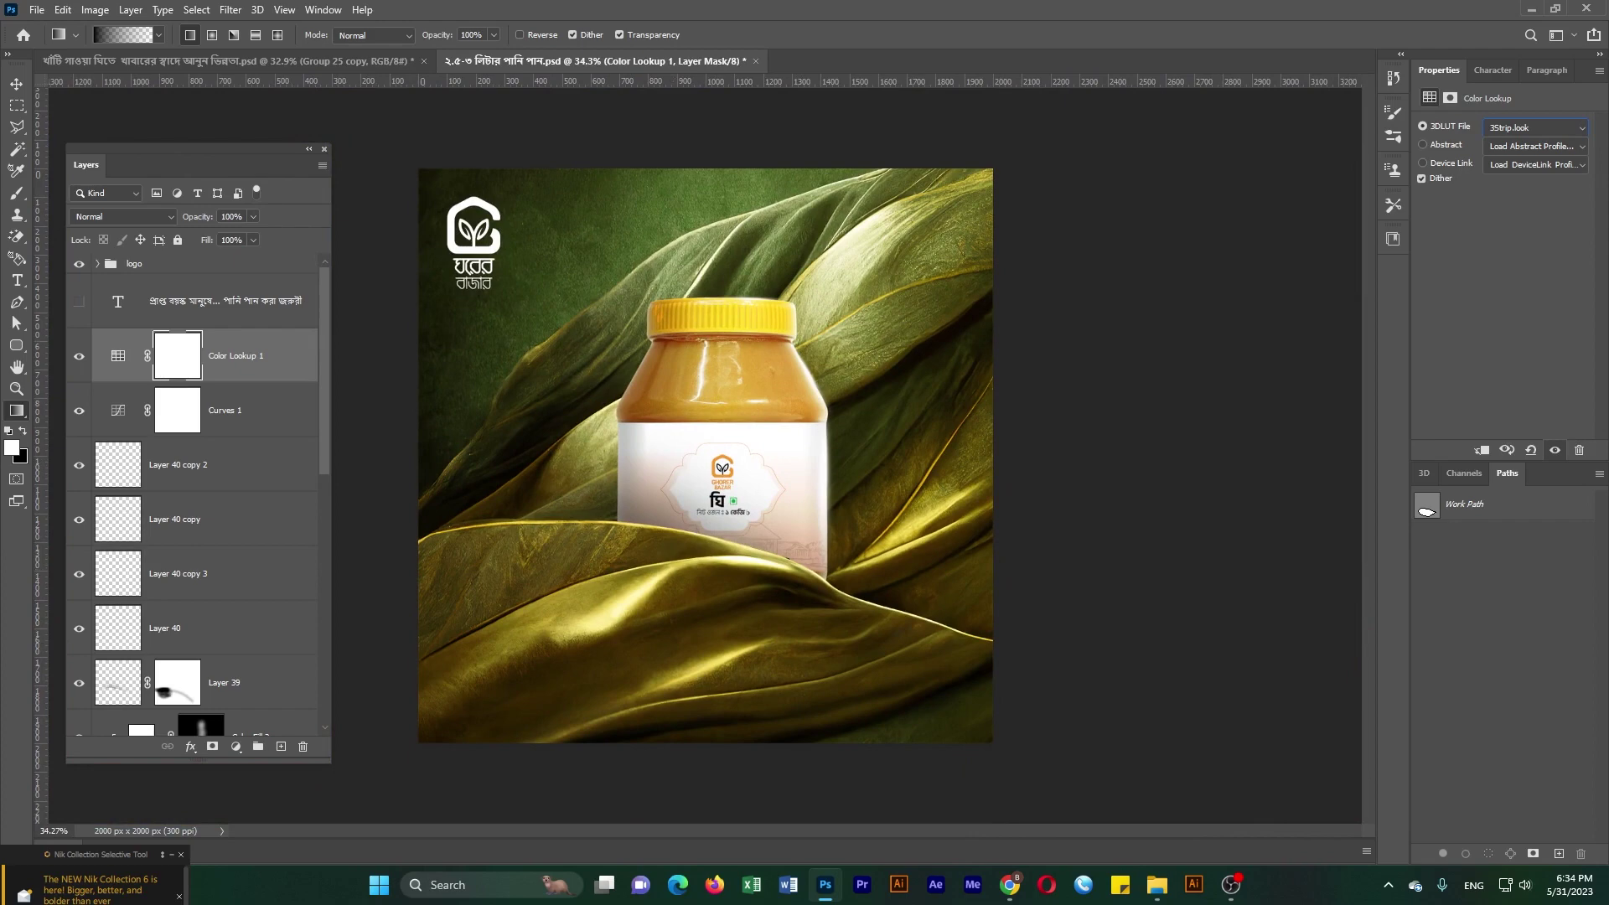
scroll(192, 494, down, 2)
scroll(193, 494, down, 1)
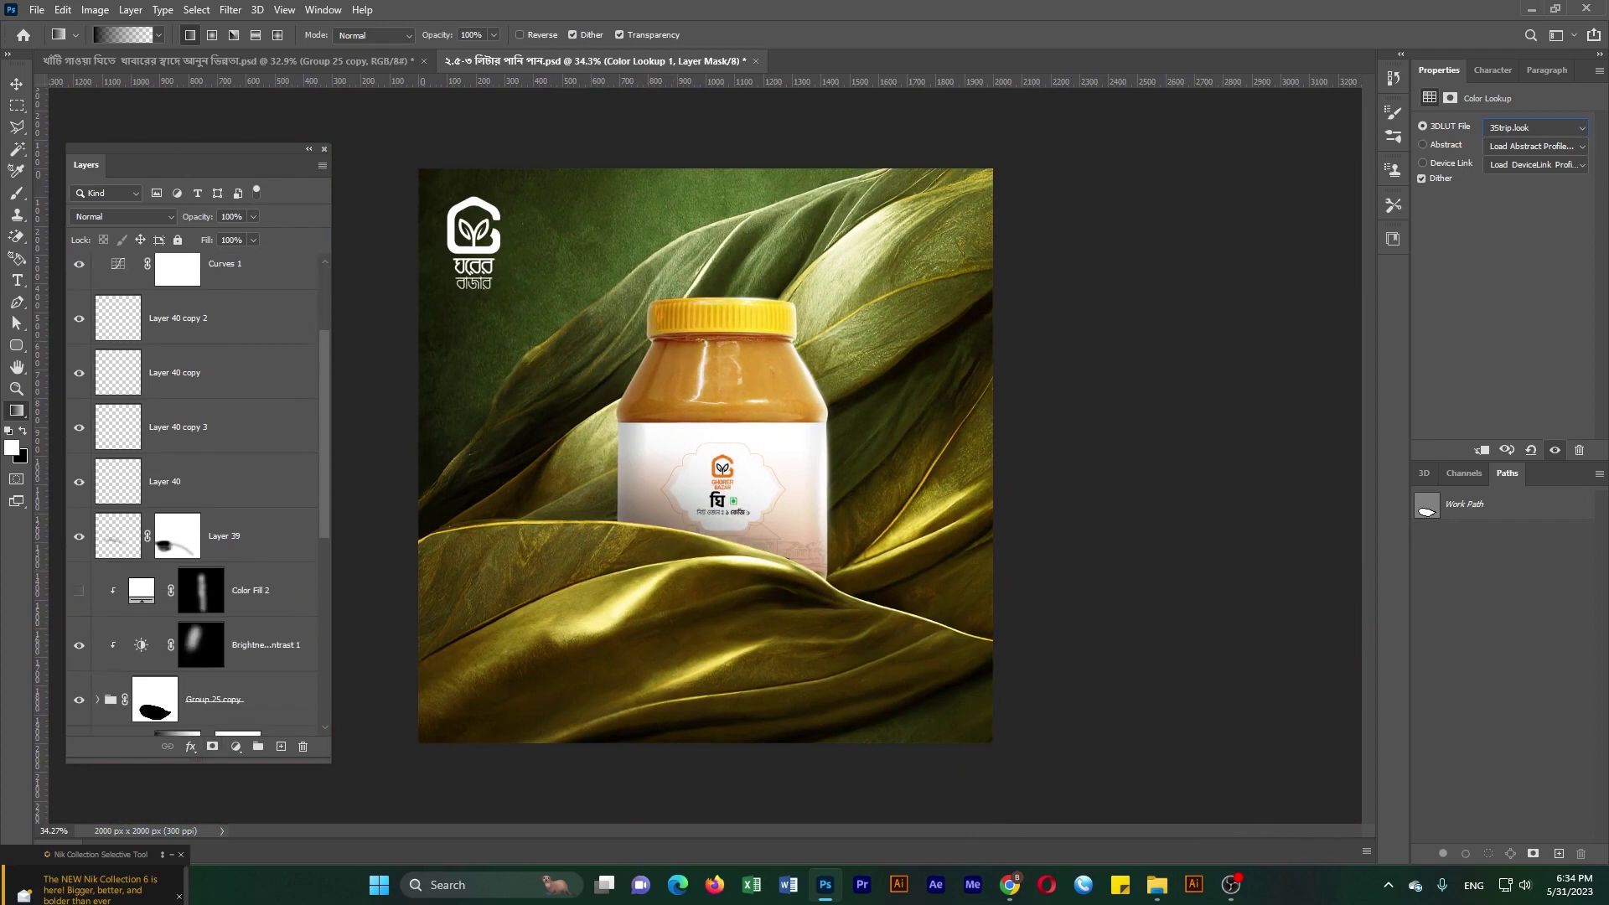
- Make the Color Fill 2 highlight on the jar visible
click(78, 590)
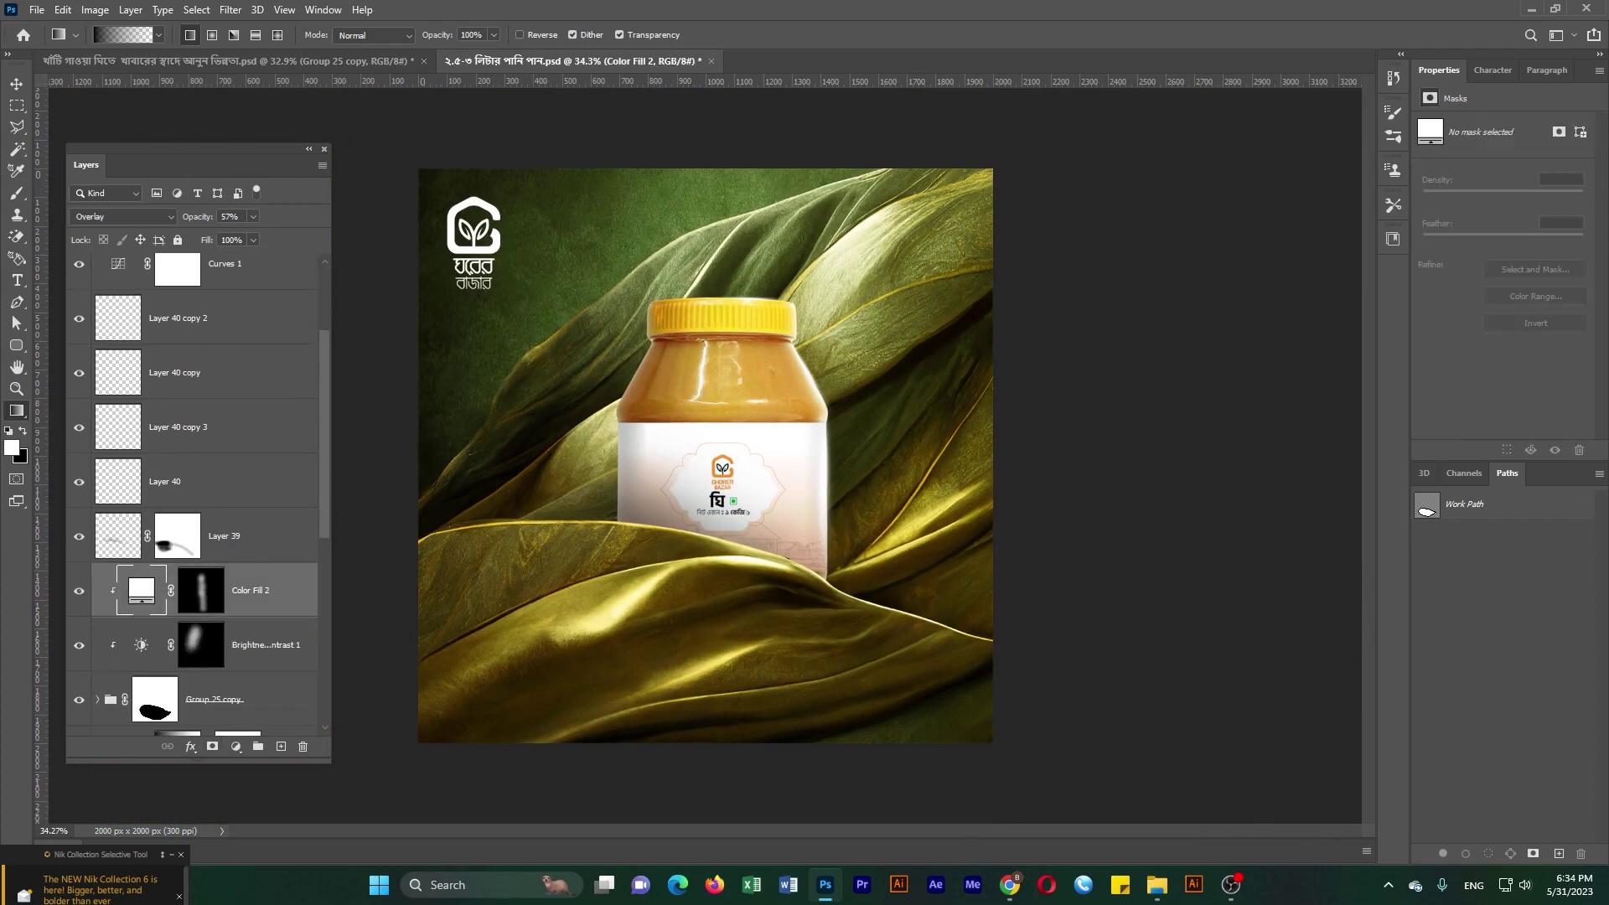
scroll(193, 494, up, 1)
scroll(193, 495, up, 1)
scroll(192, 494, up, 1)
- Add a white Color Fill 3 layer blended as Overlay, with its mask inverted to black
click(236, 746)
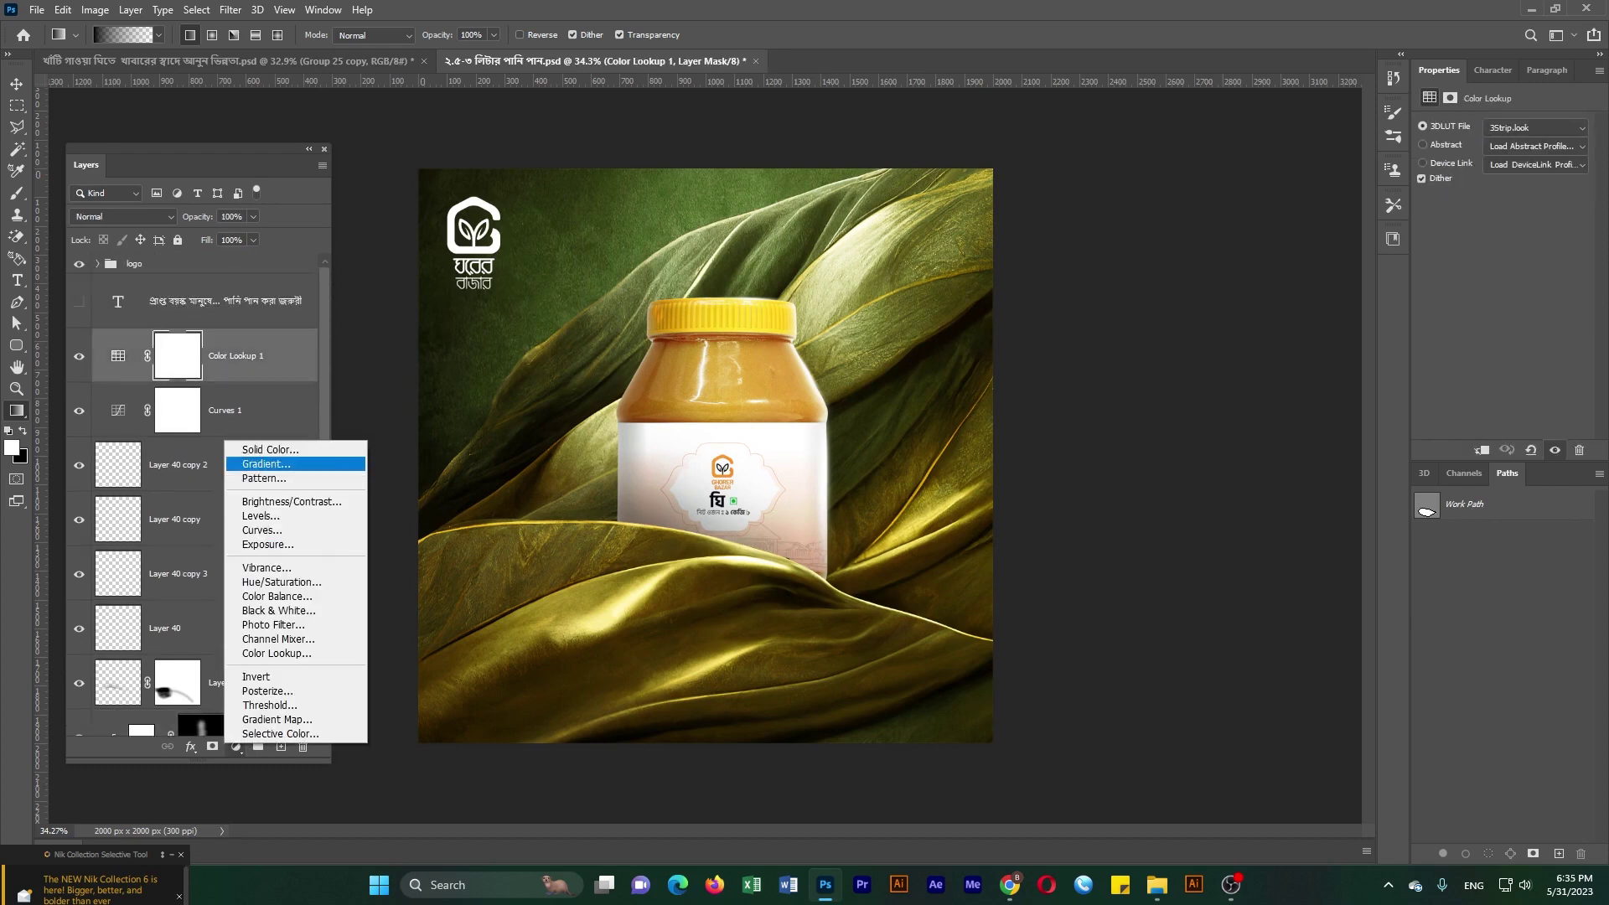
click(251, 448)
key(Return)
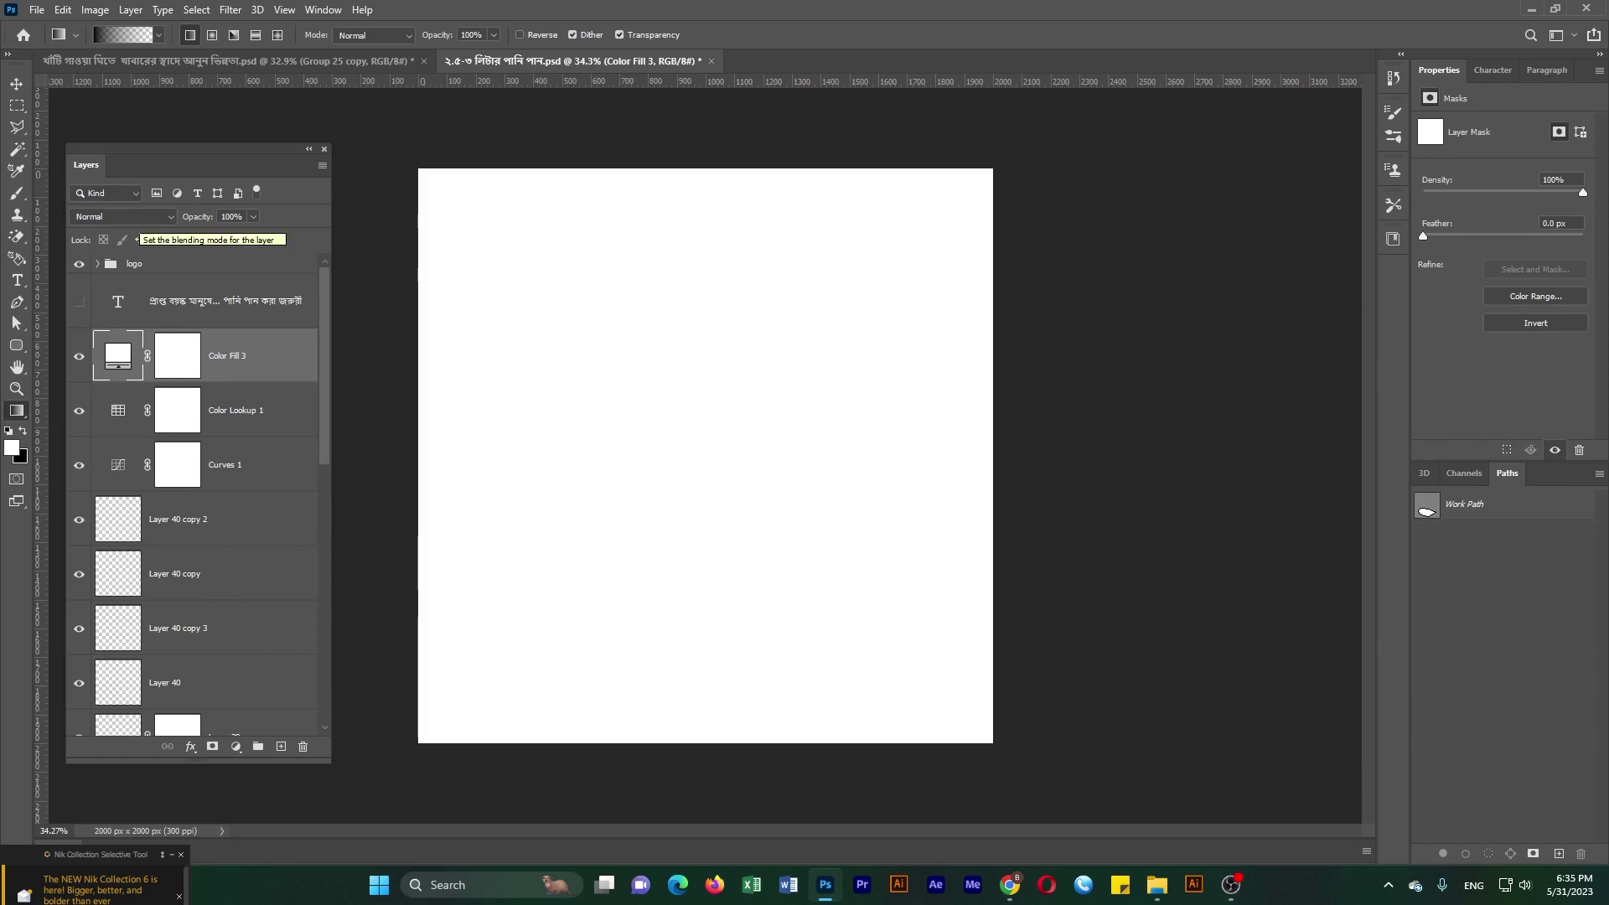
click(125, 216)
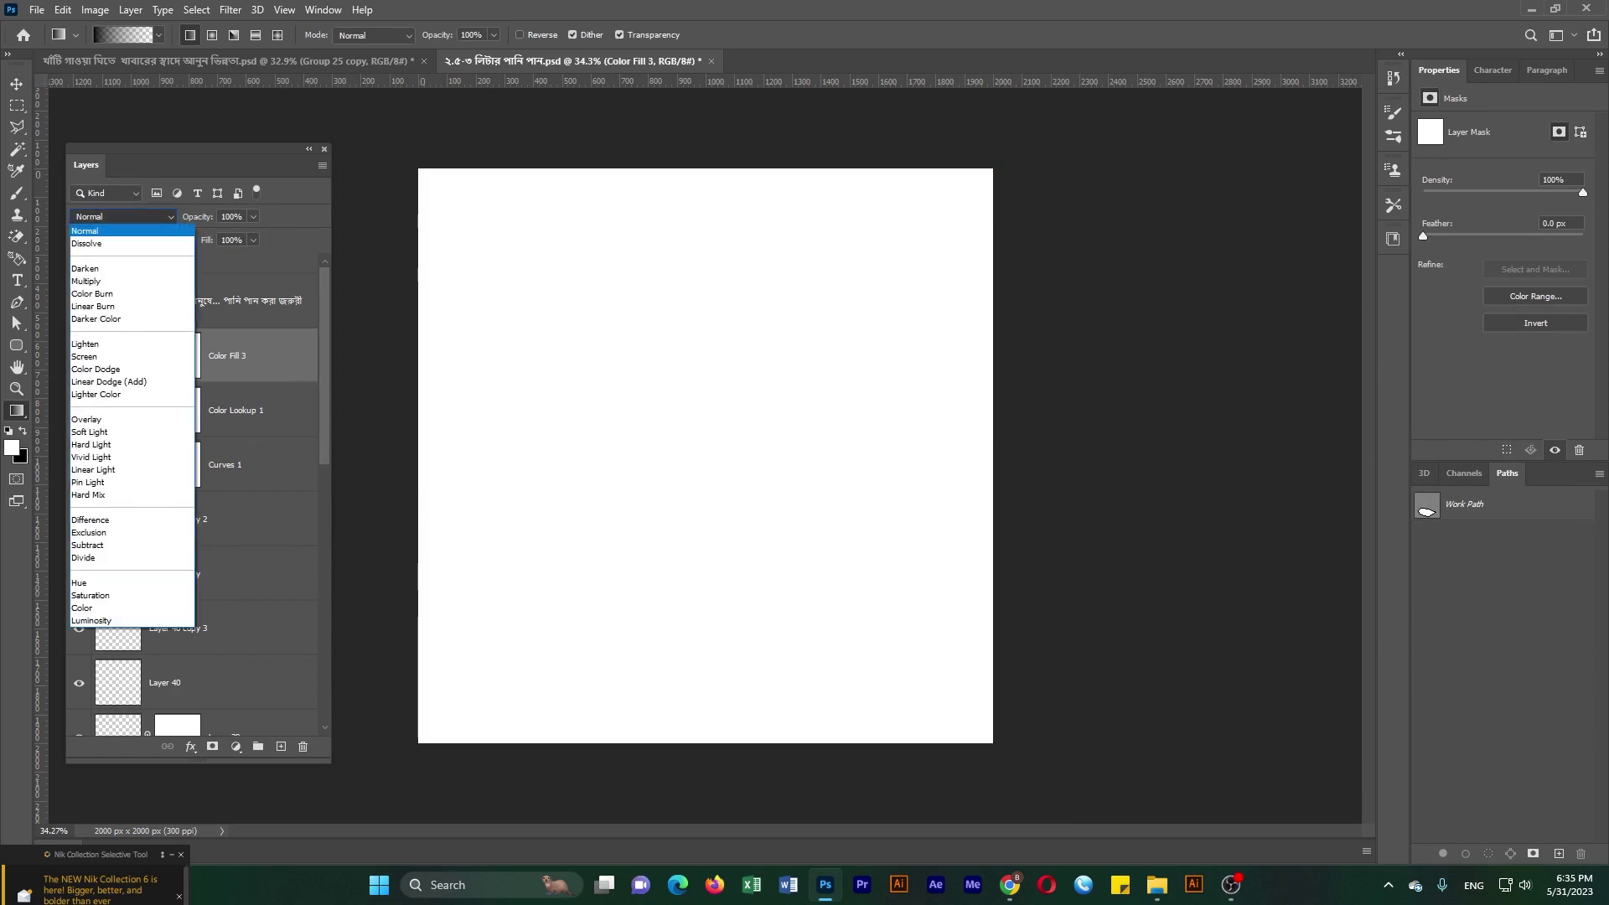
click(87, 419)
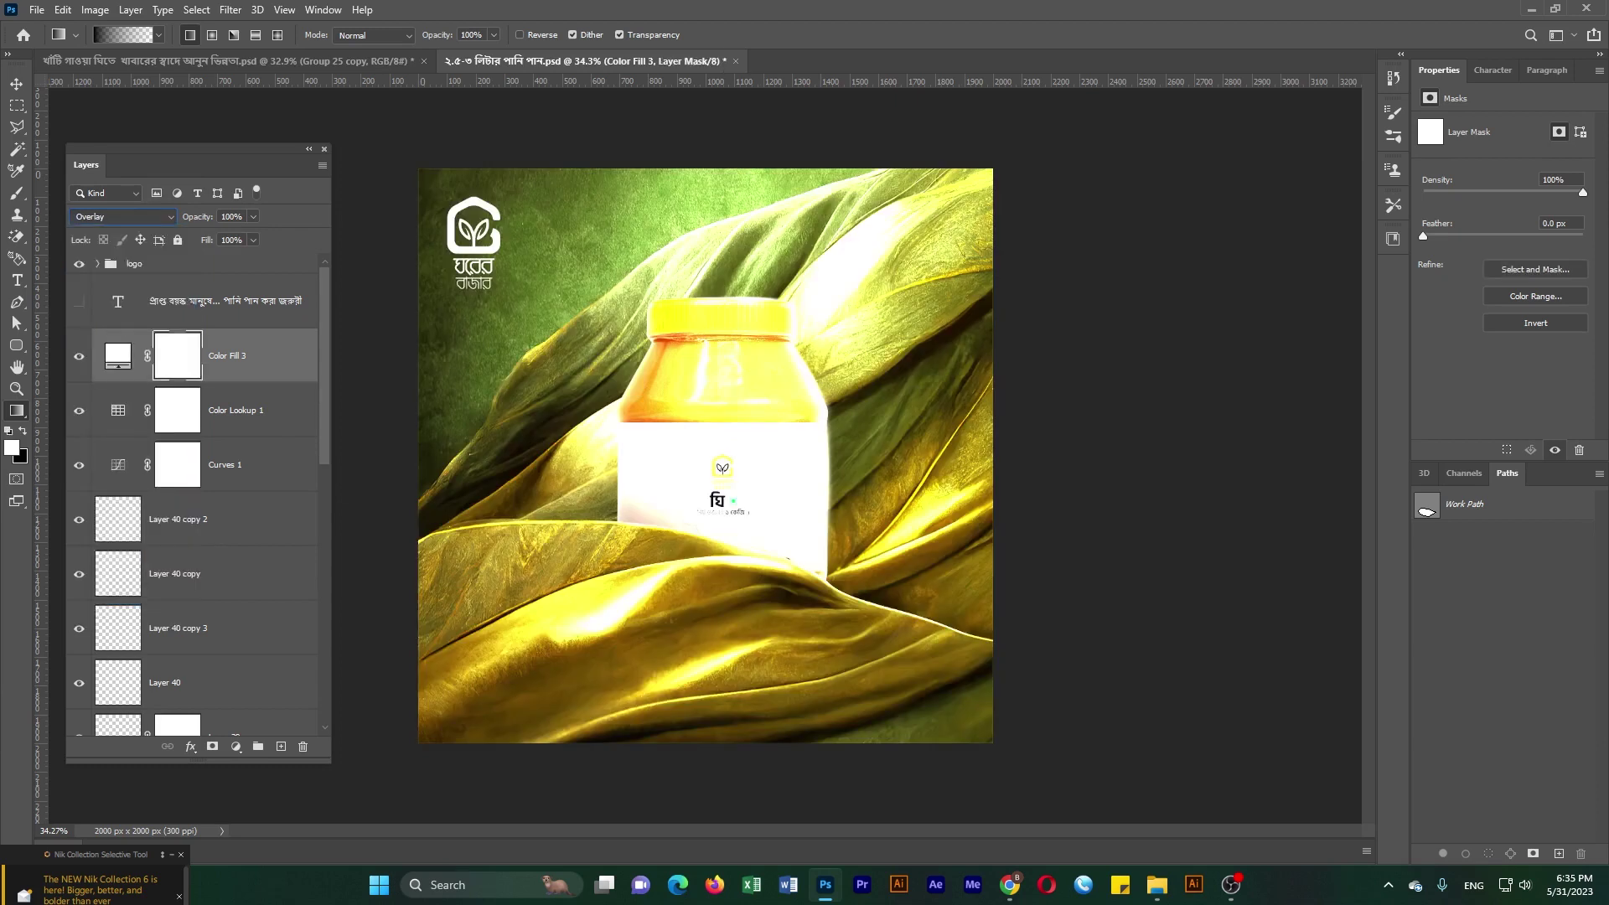
key(ctrl+i)
key(b)
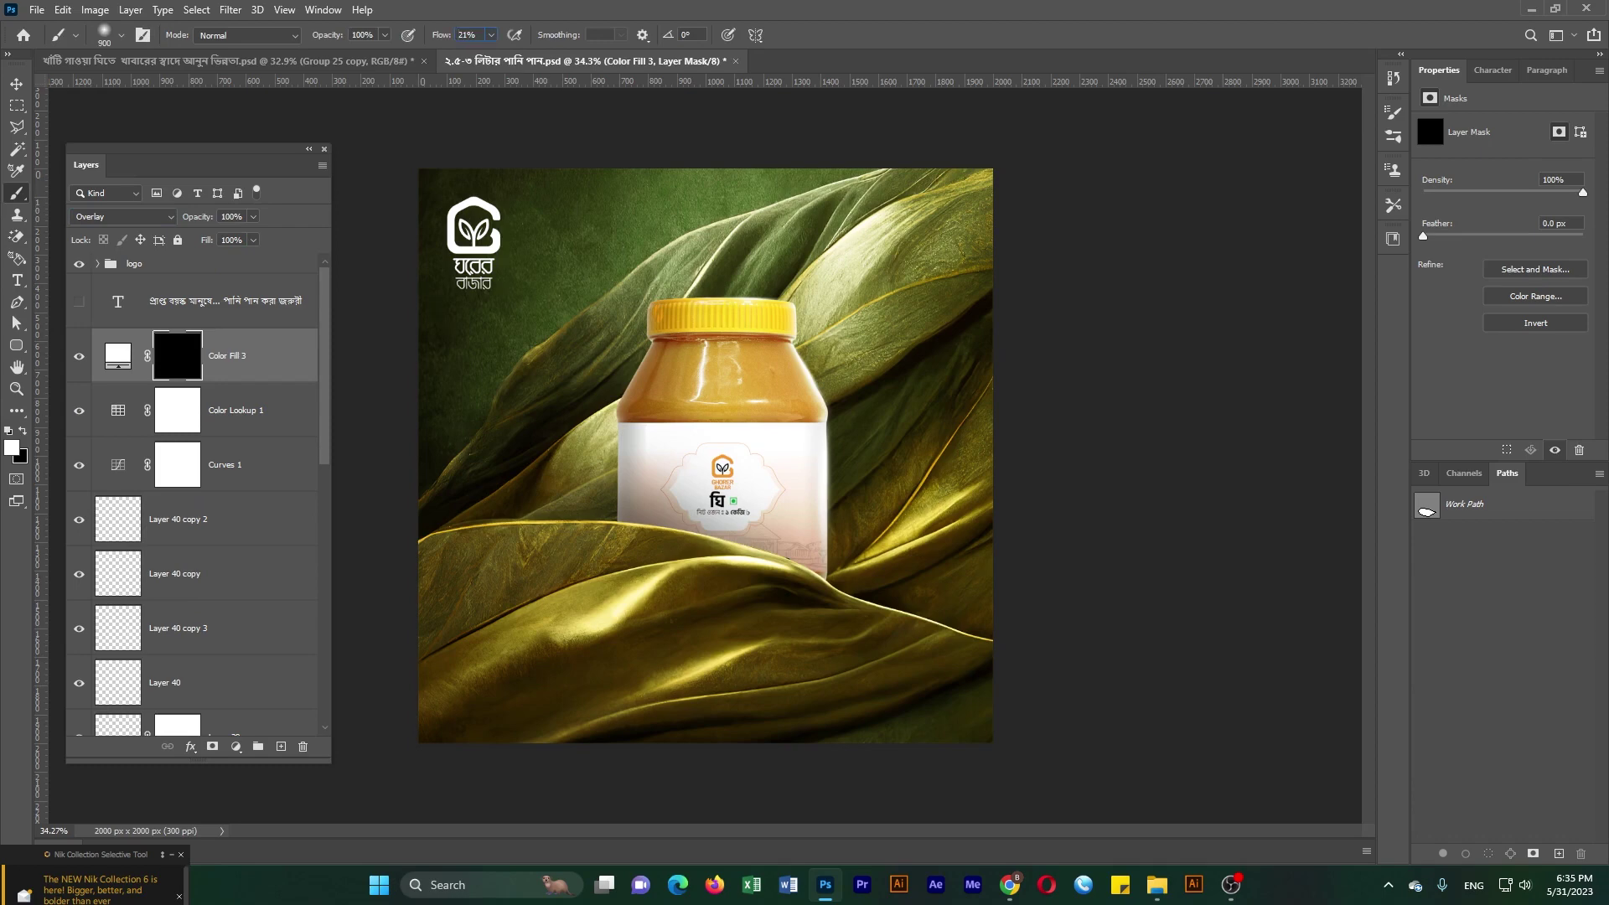
- At 13% brush flow, paint white glow onto leaves, jar lid, right shoulder and fabric below
text(13)
key(Return)
click(601, 596)
drag(780, 360, 838, 348)
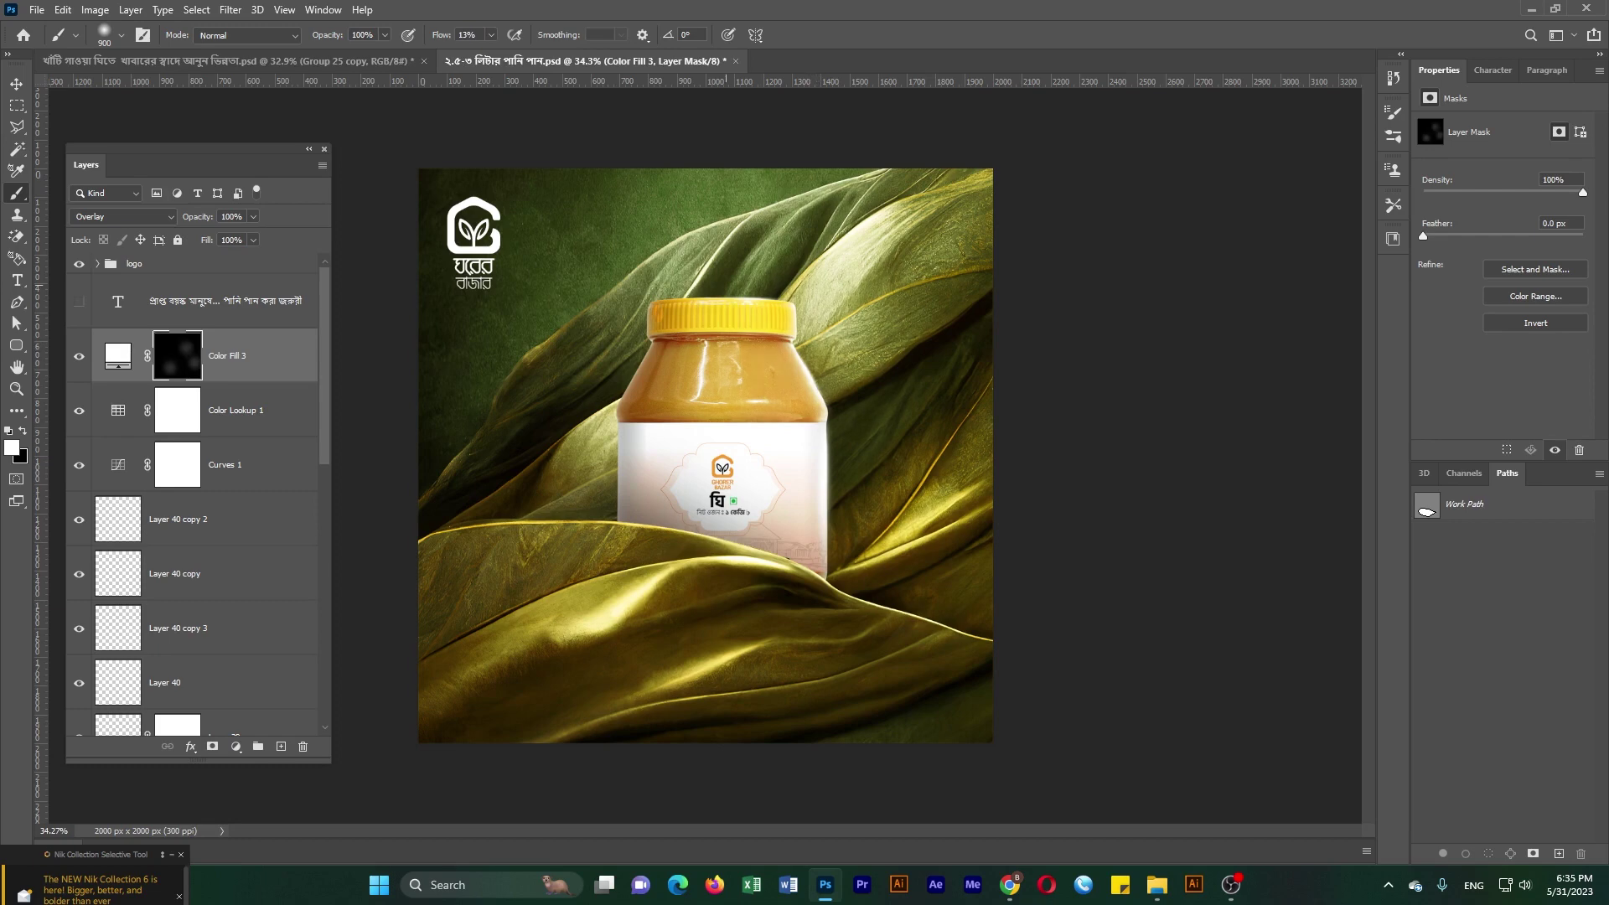
drag(696, 264, 754, 268)
drag(829, 503, 806, 559)
drag(612, 469, 545, 629)
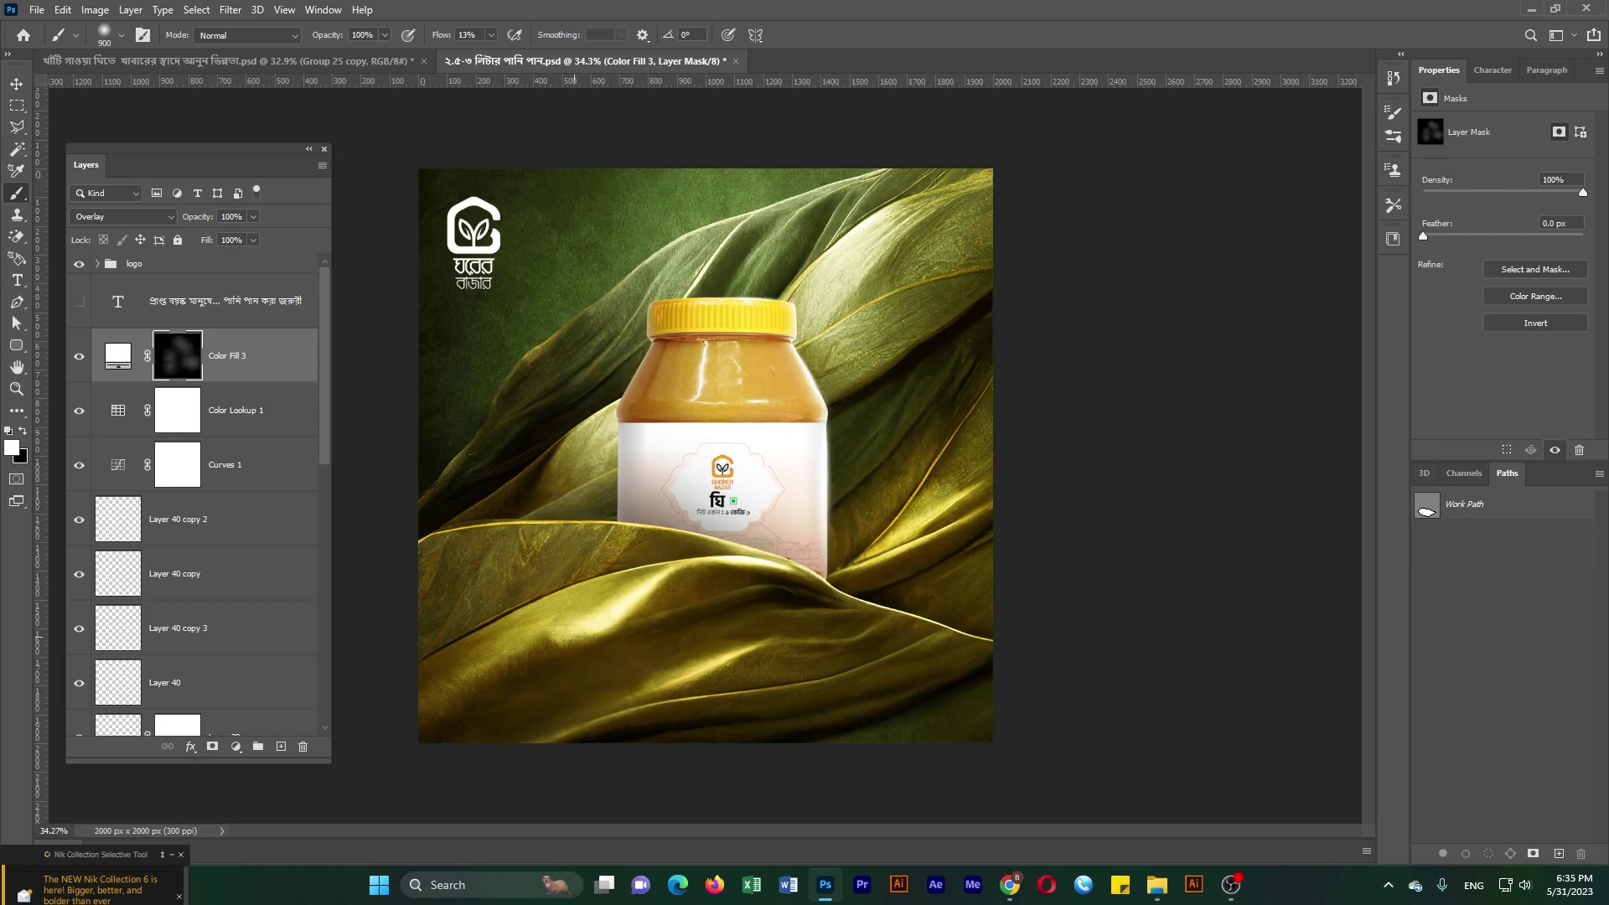
drag(654, 653, 729, 670)
- Paint more glow on the upper right leaf, right of the jar, lower fabric and lid
drag(854, 192, 958, 235)
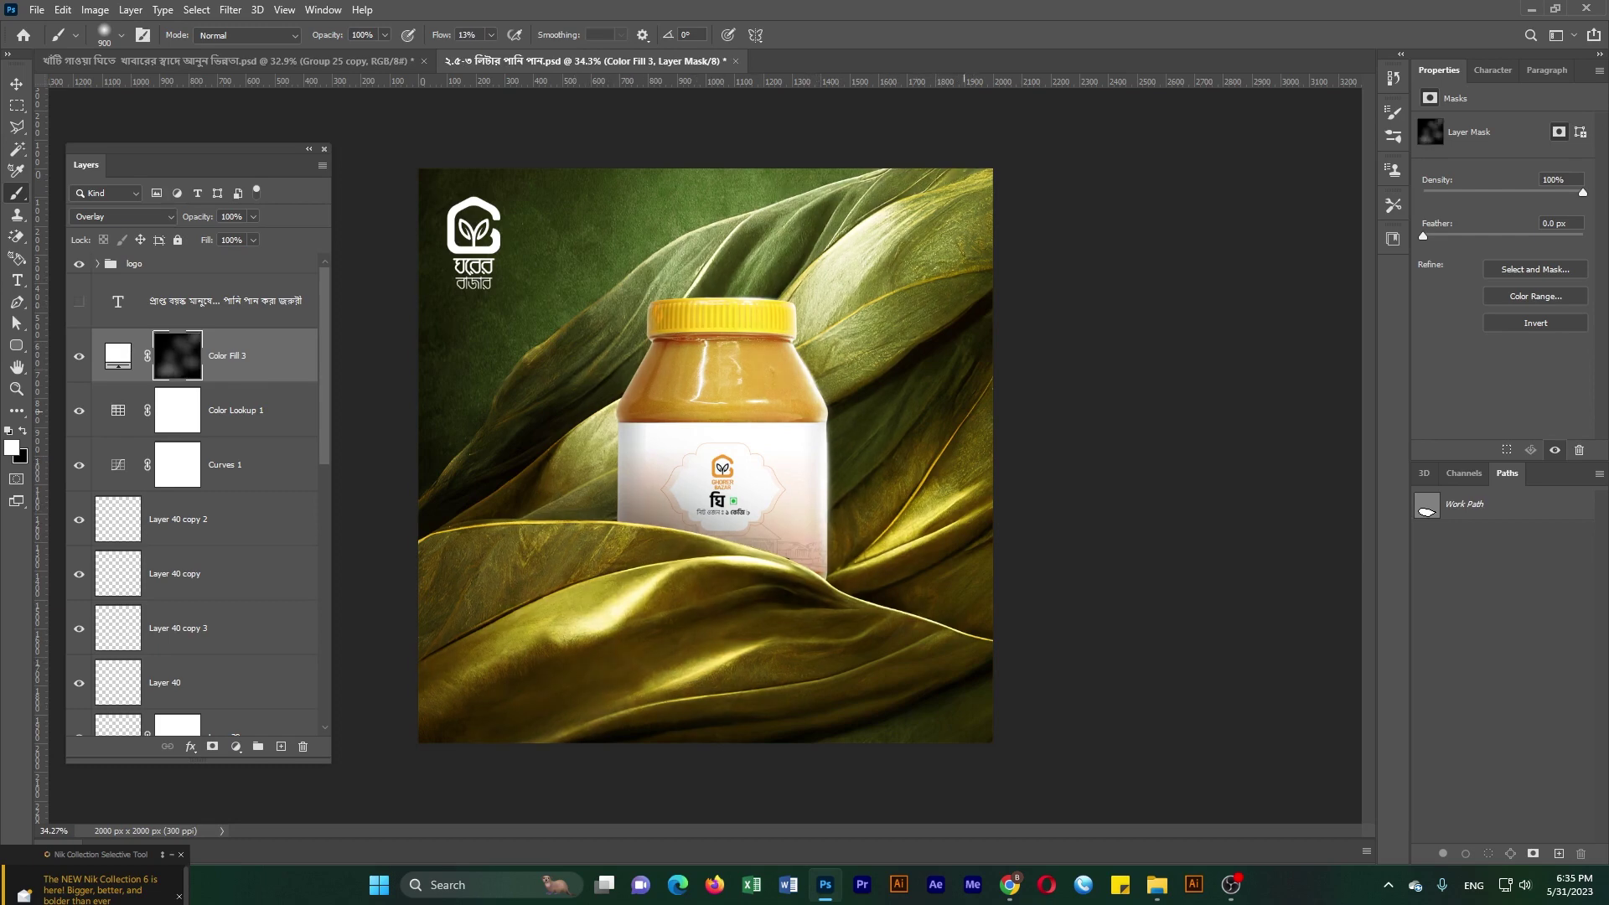
drag(964, 419, 930, 528)
drag(889, 616, 947, 642)
drag(914, 486, 947, 511)
drag(662, 185, 738, 269)
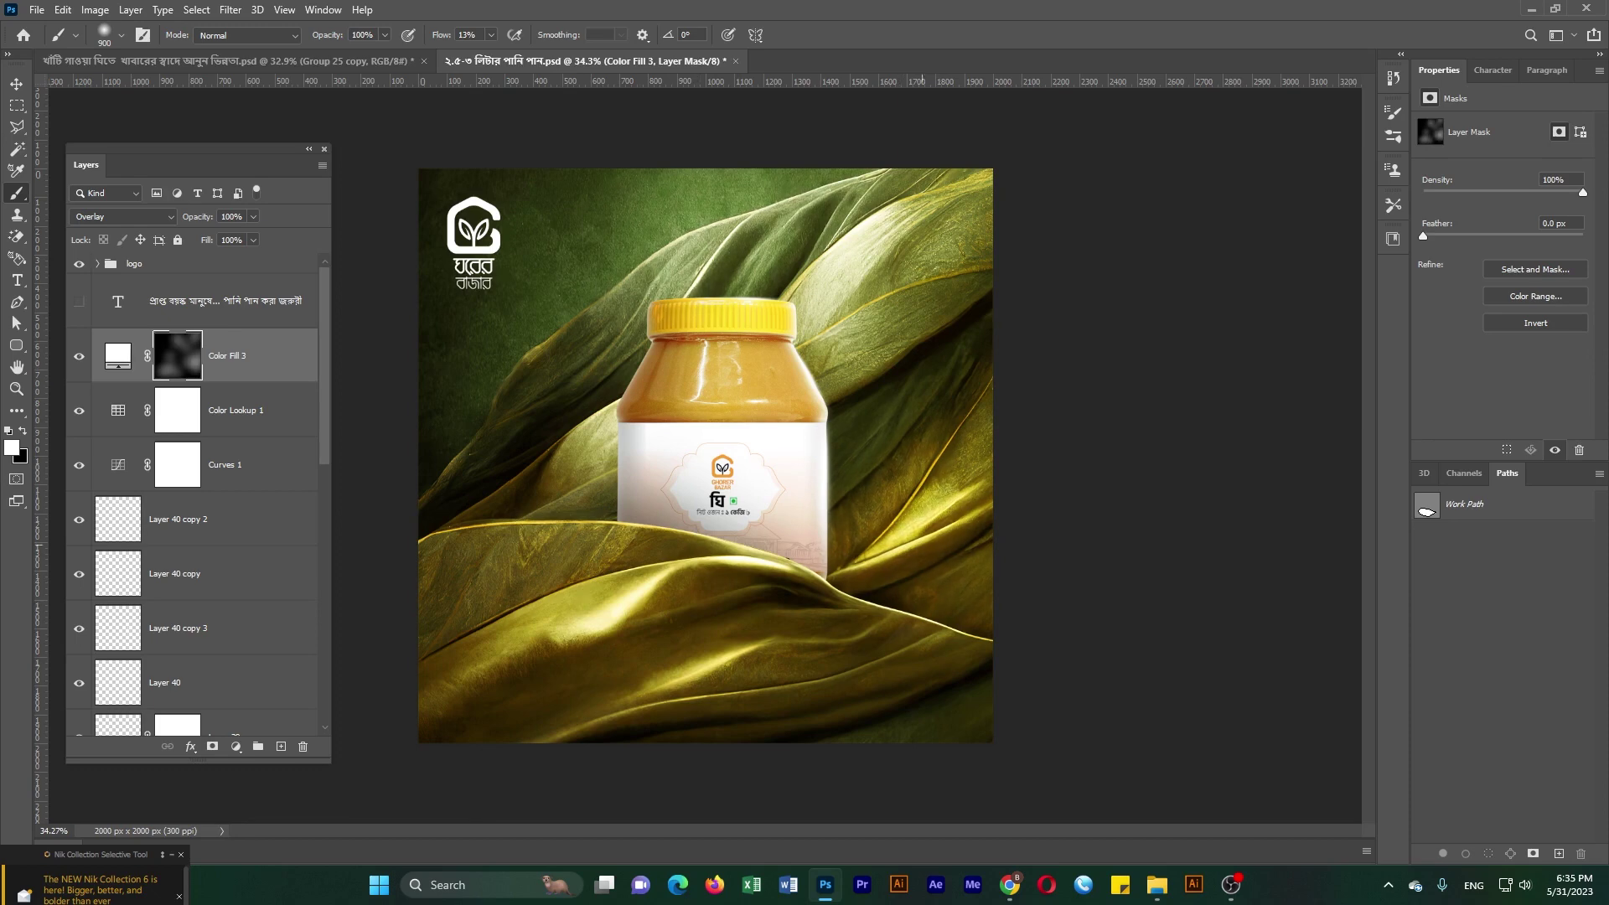
drag(771, 344, 741, 335)
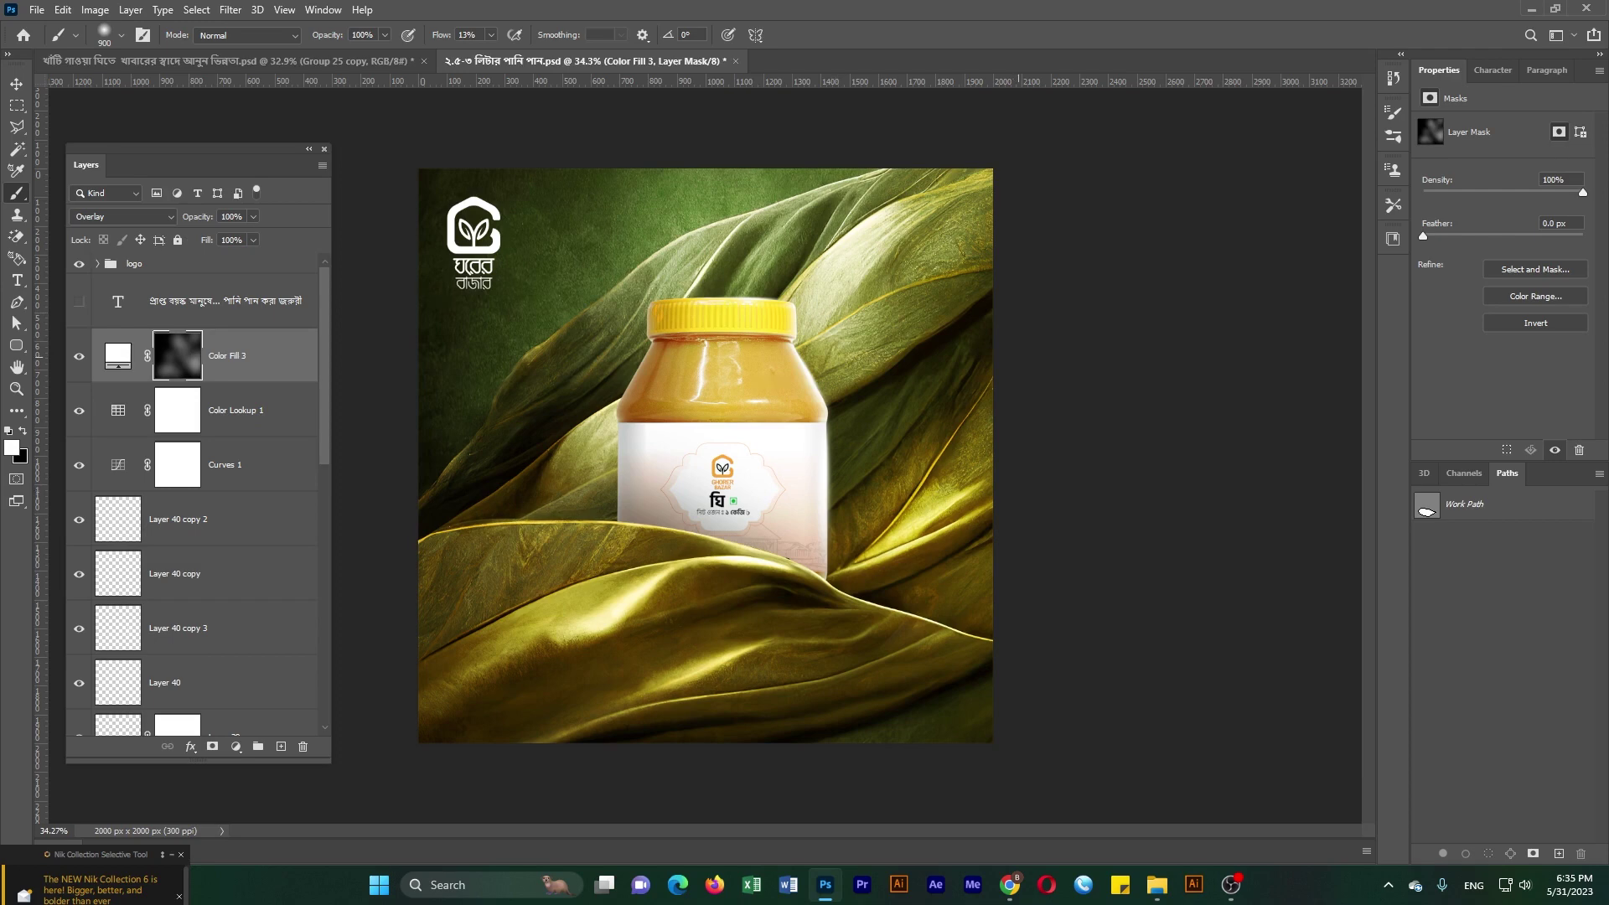
- Zoom in and out to inspect the revealed Overlay glow
scroll(706, 456, down, 3)
scroll(705, 456, up, 4)
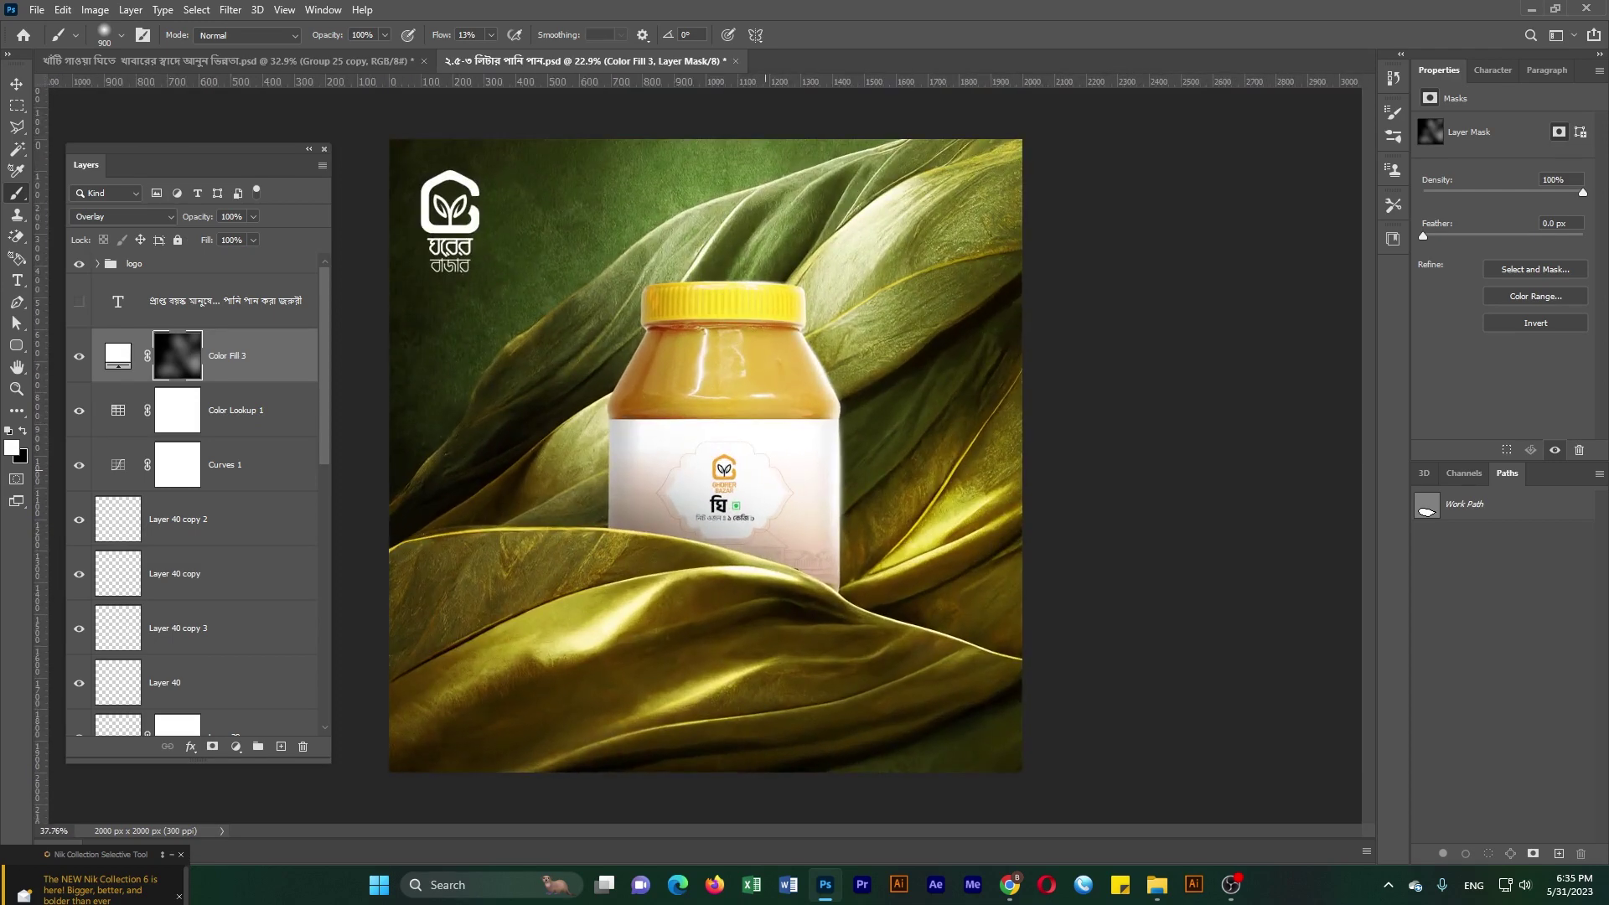
scroll(706, 456, down, 1)
scroll(705, 456, up, 1)
scroll(706, 456, down, 1)
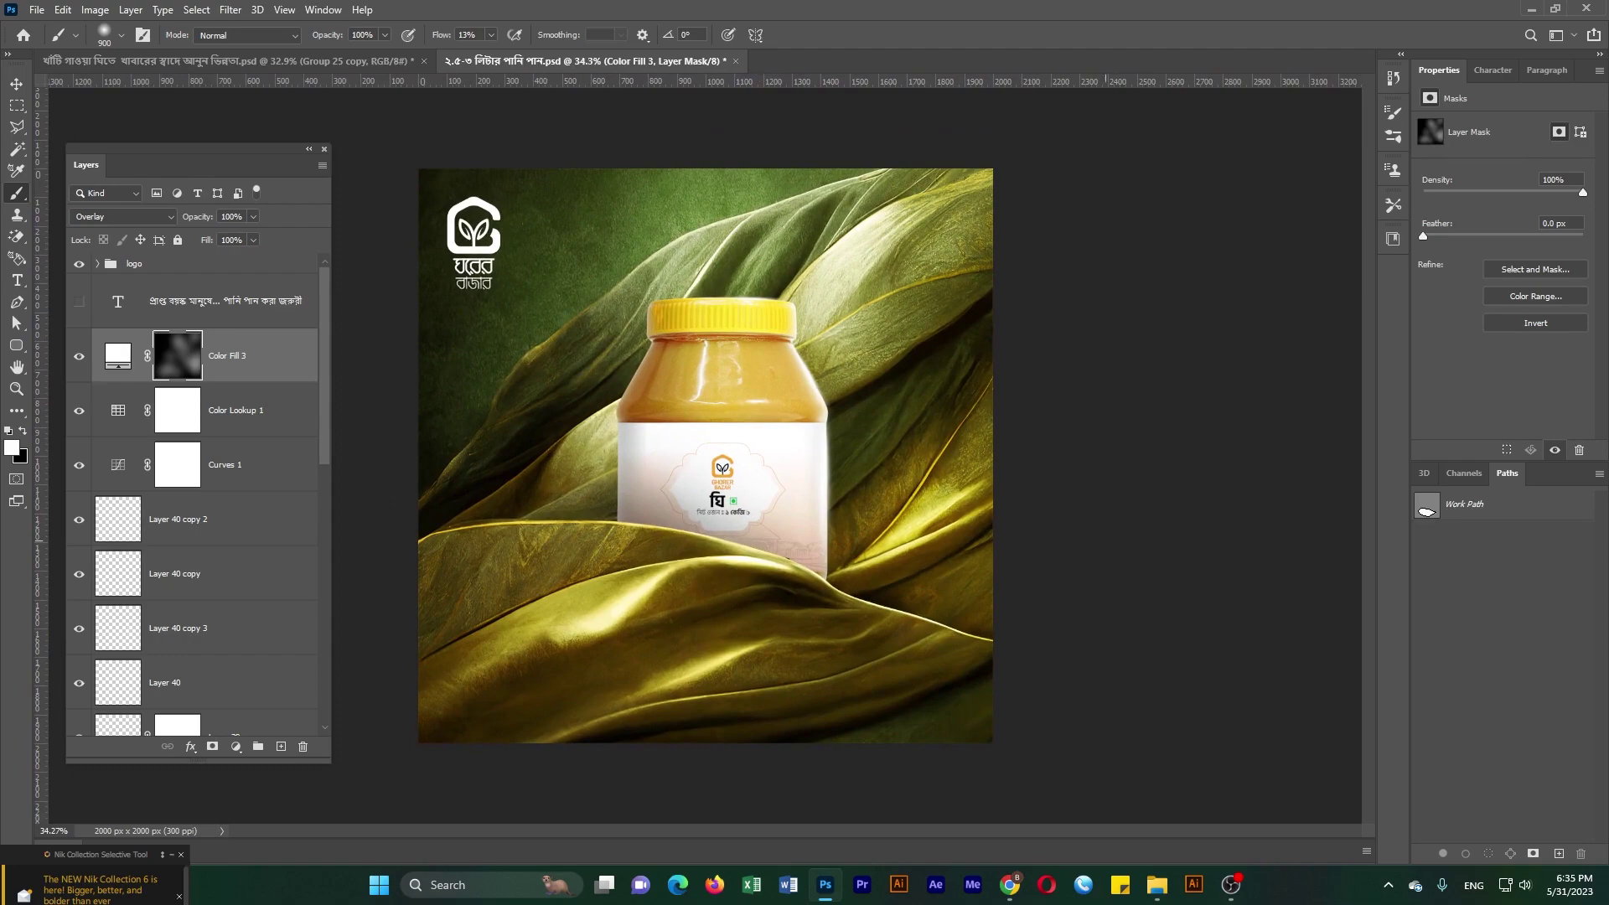
scroll(766, 347, up, 2)
scroll(766, 347, up, 2)
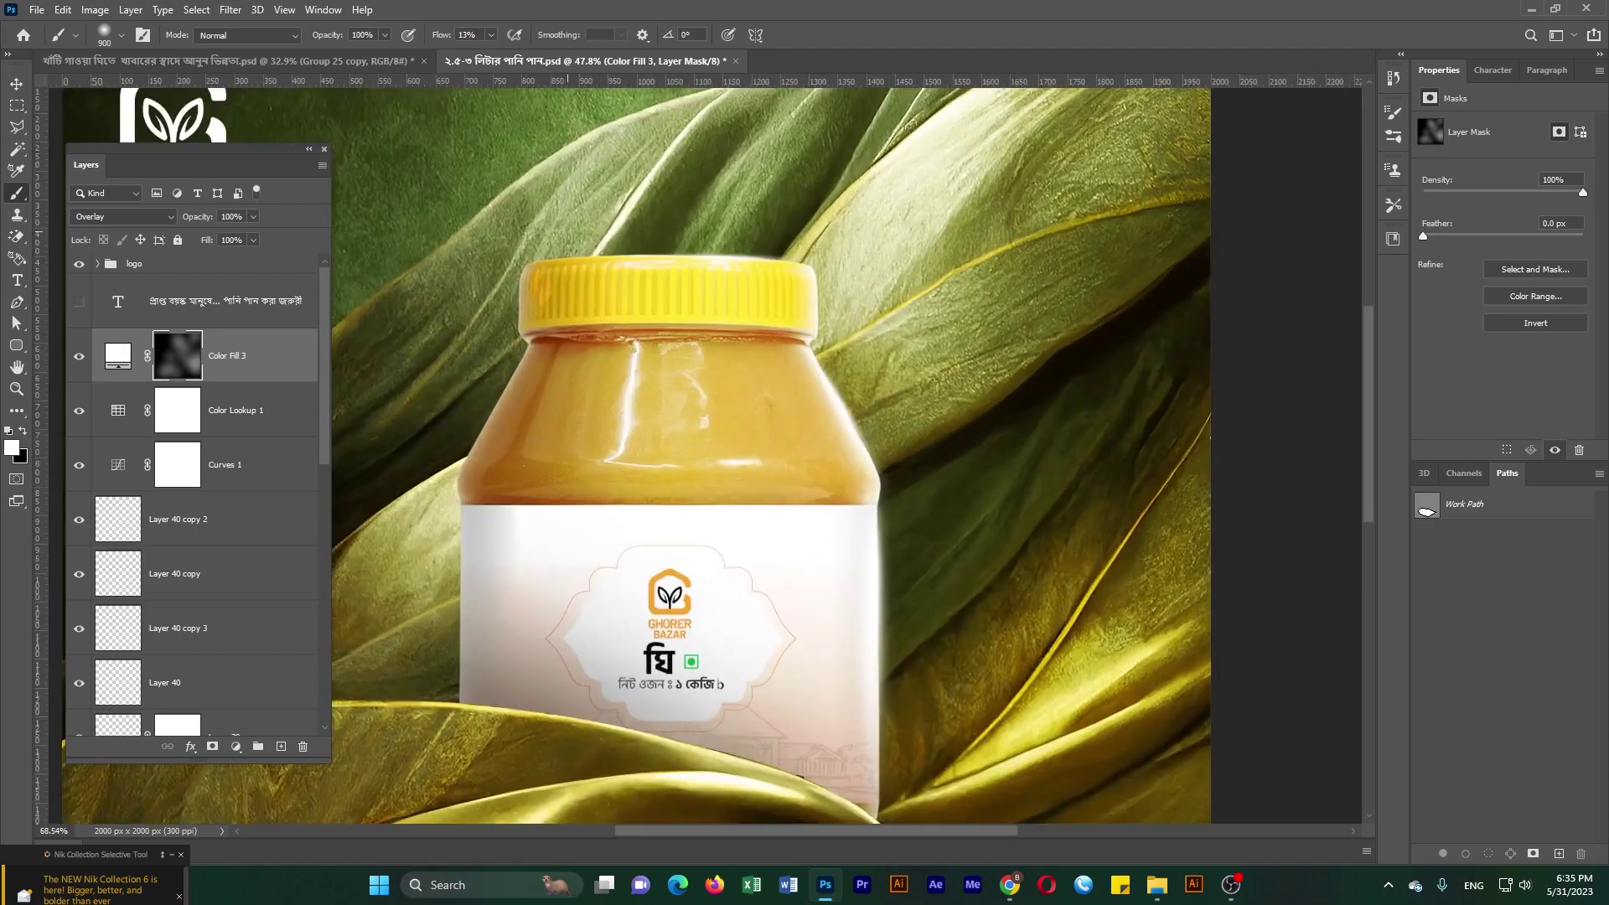
scroll(766, 347, down, 2)
scroll(705, 455, down, 2)
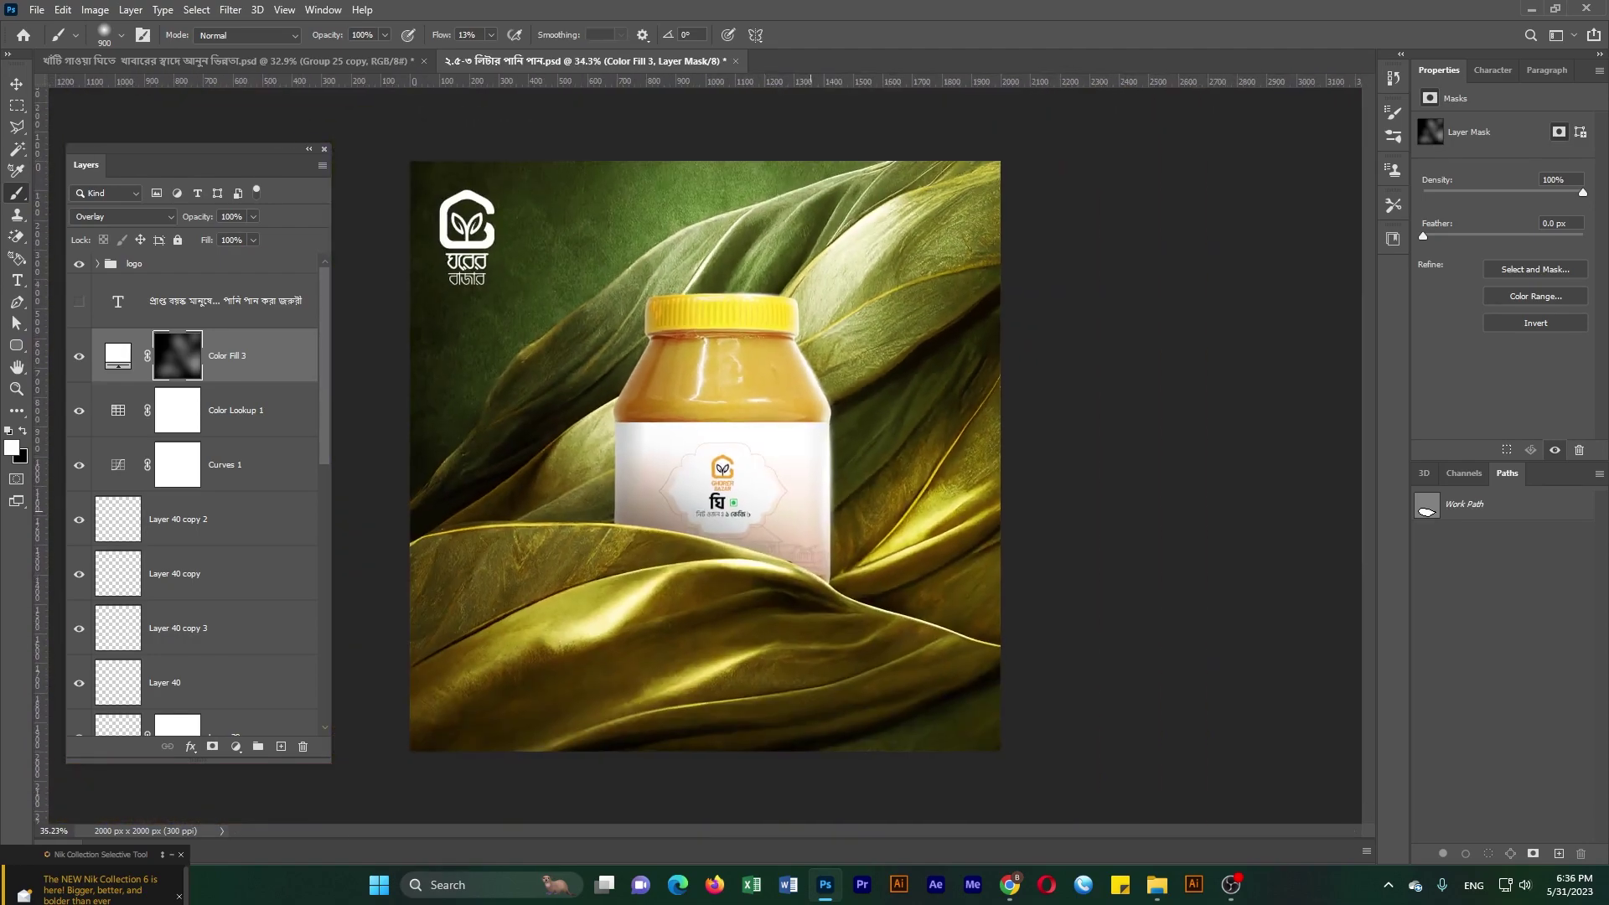
- Unhide the Bengali headline, move it below the jar and colour it white
click(218, 300)
click(79, 301)
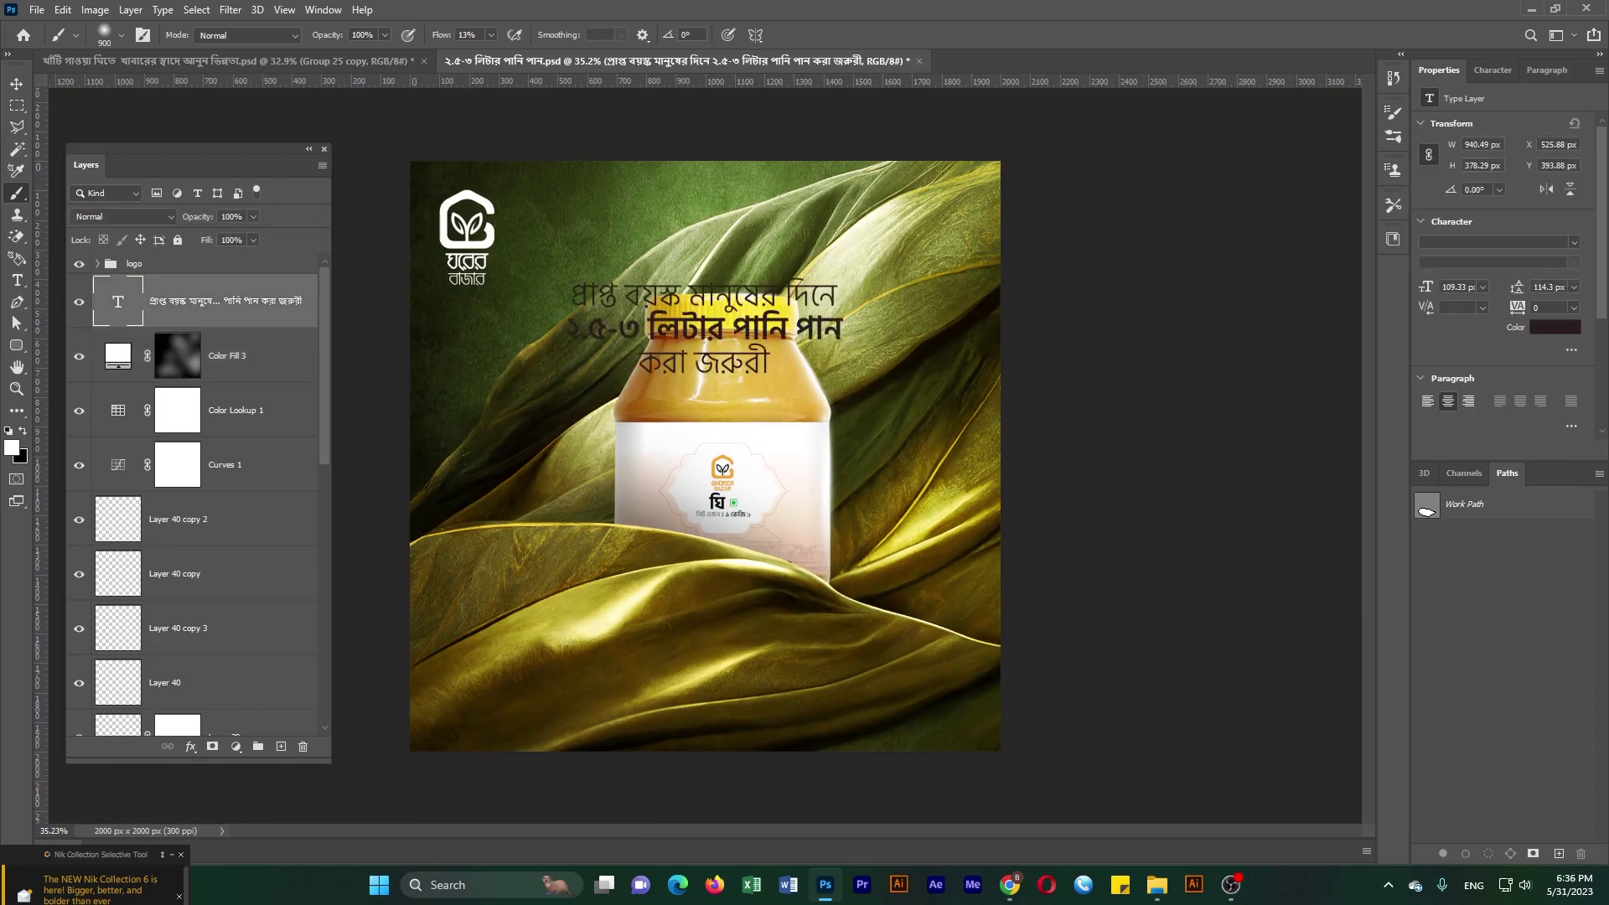
key(v)
drag(704, 329, 704, 656)
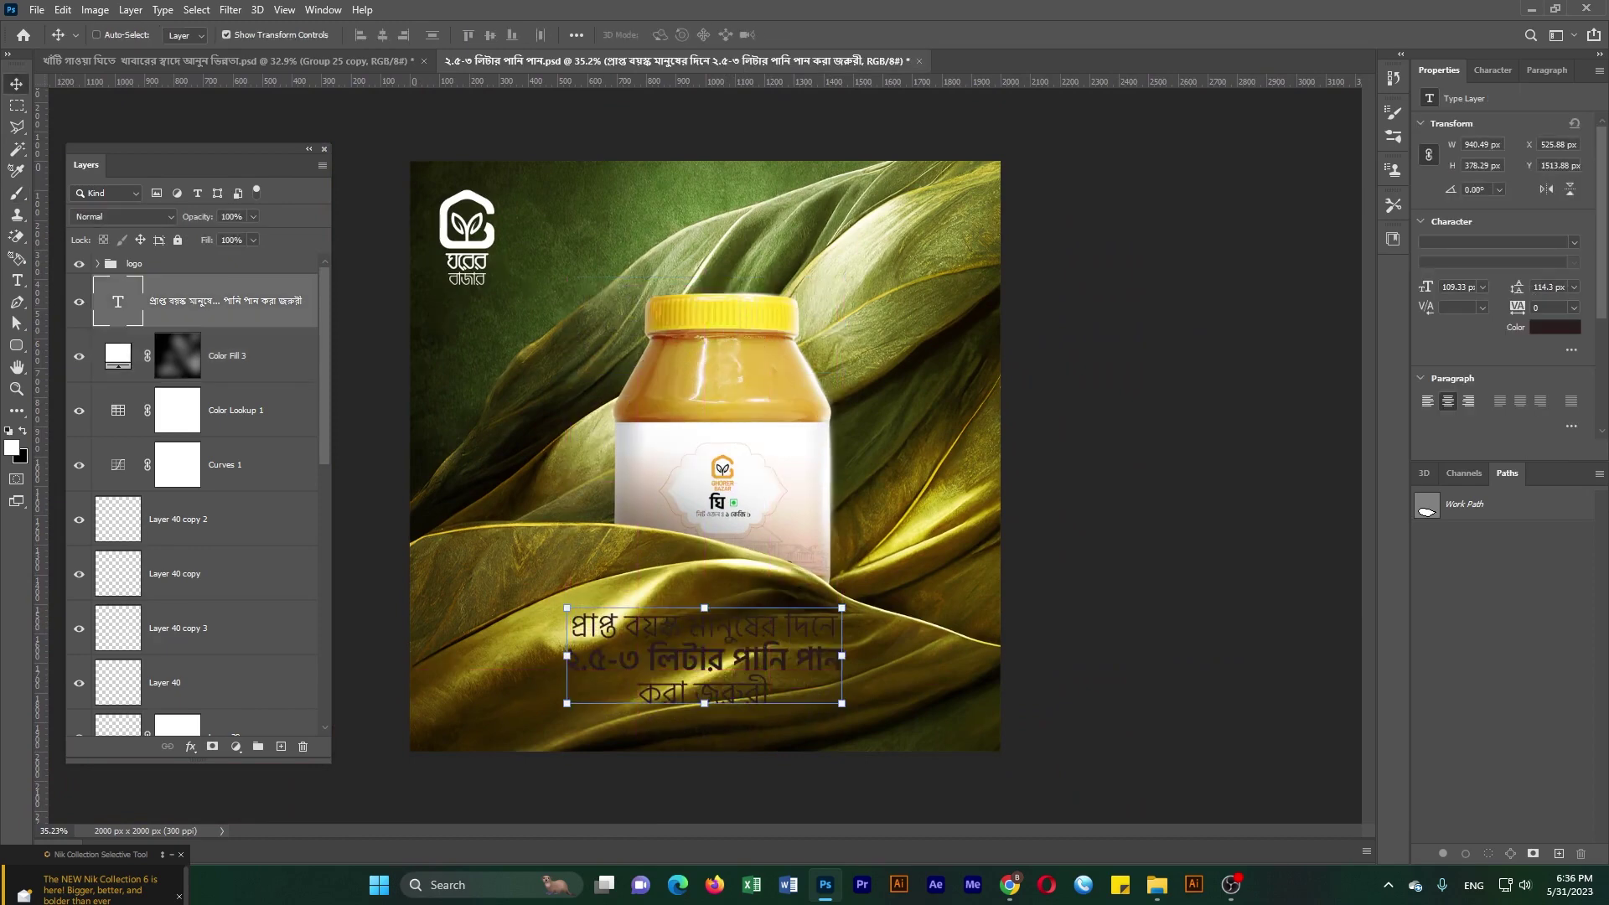
click(1555, 327)
click(1098, 328)
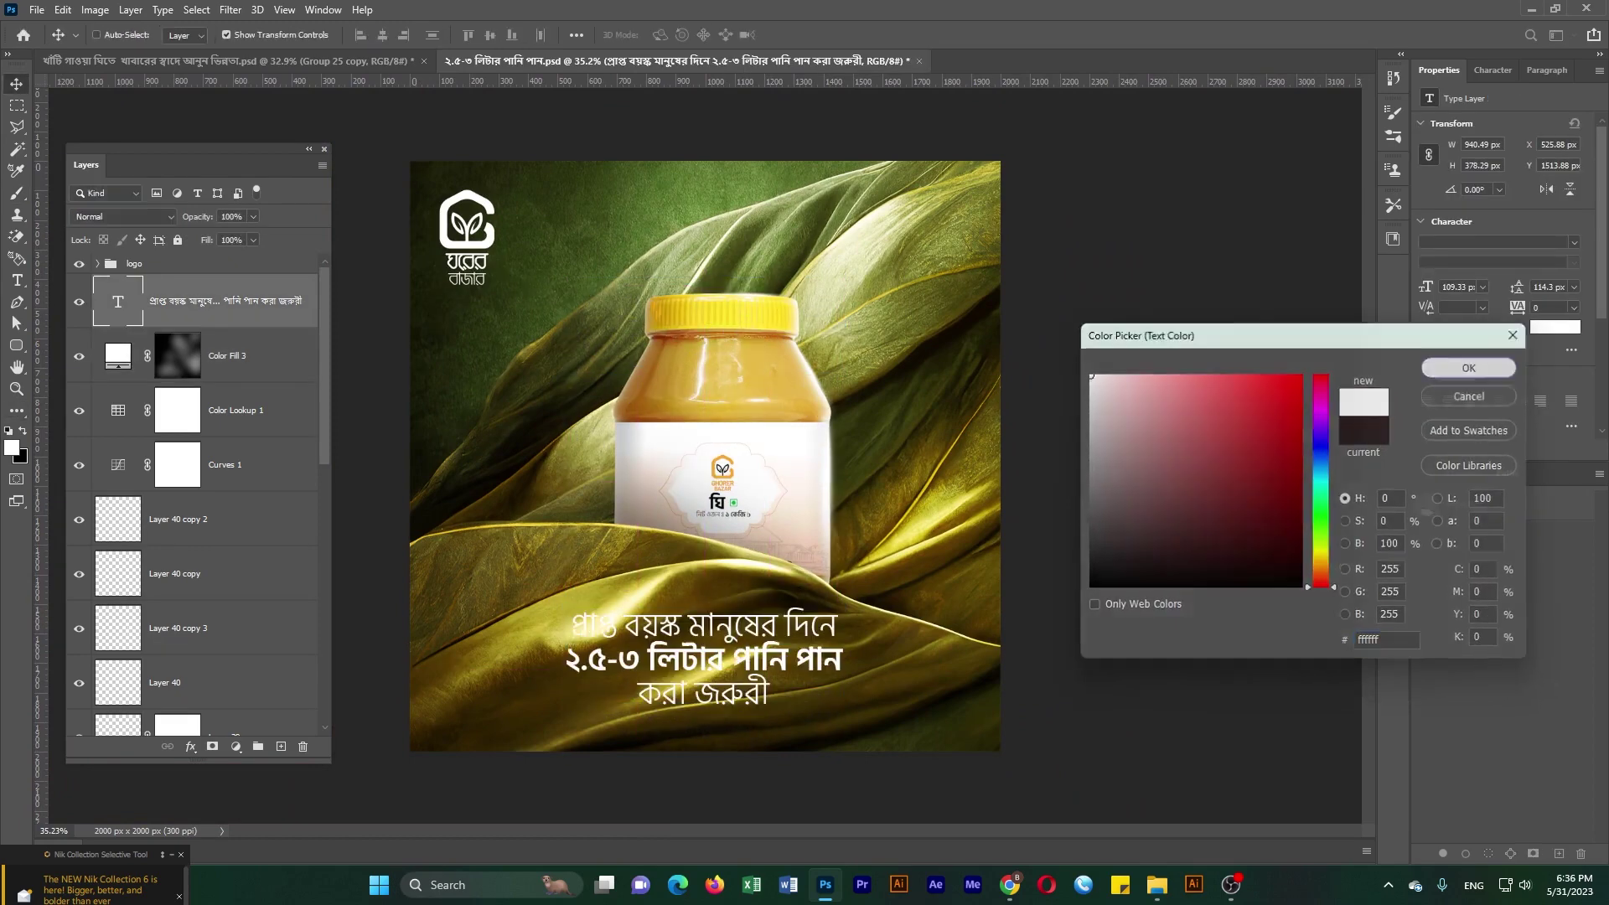
click(1444, 362)
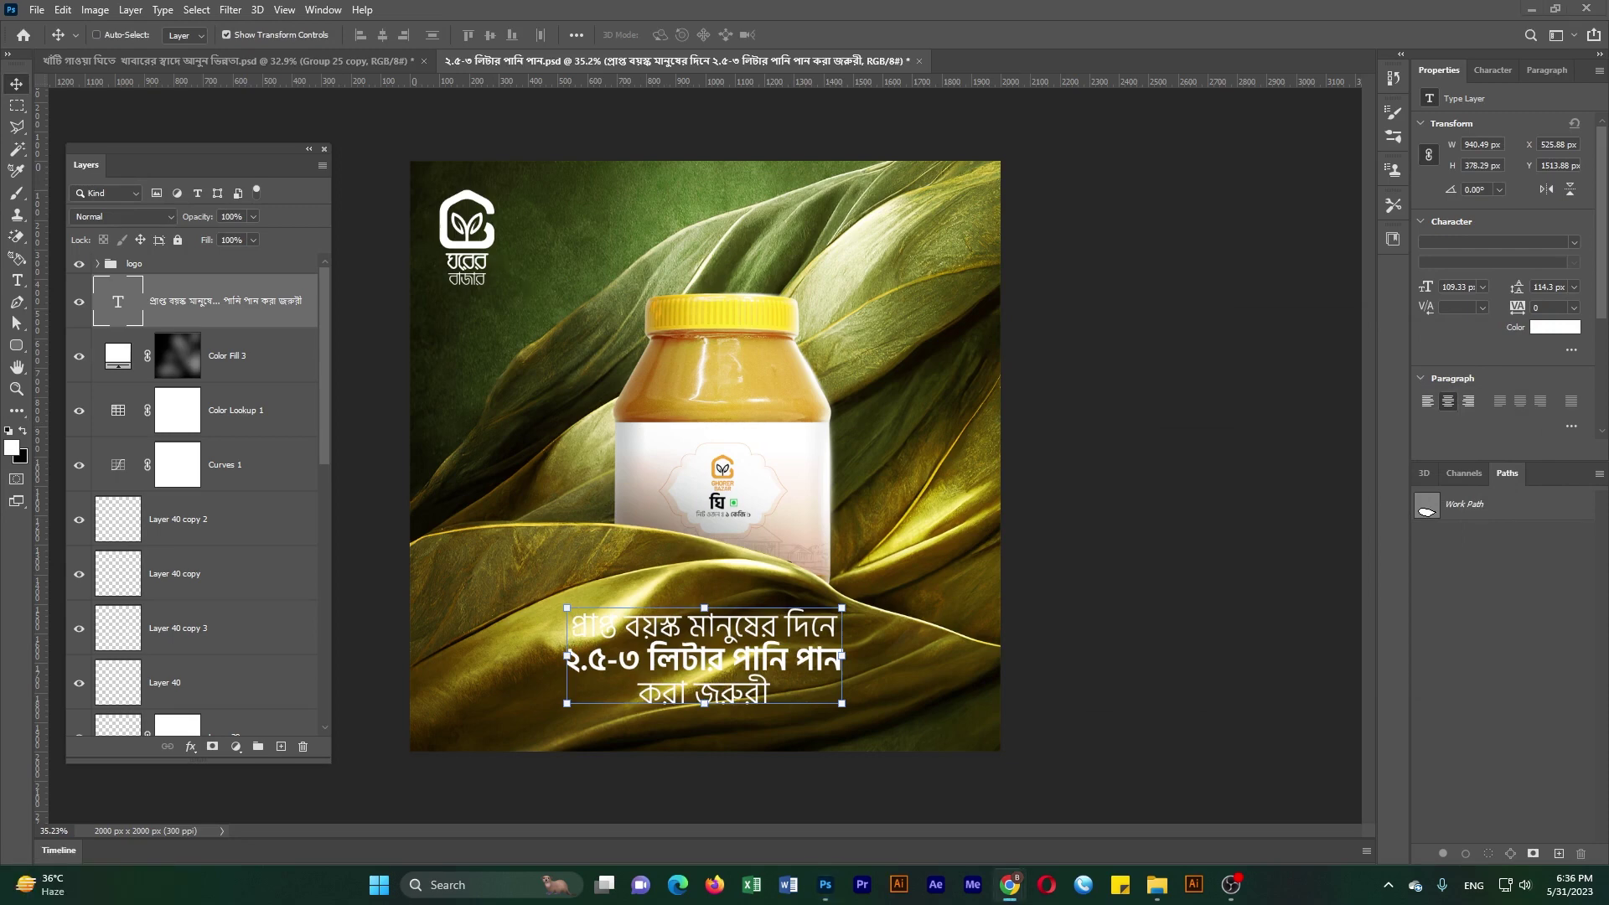
- Replace the headline with the new tagline split over two lines
double_click(118, 302)
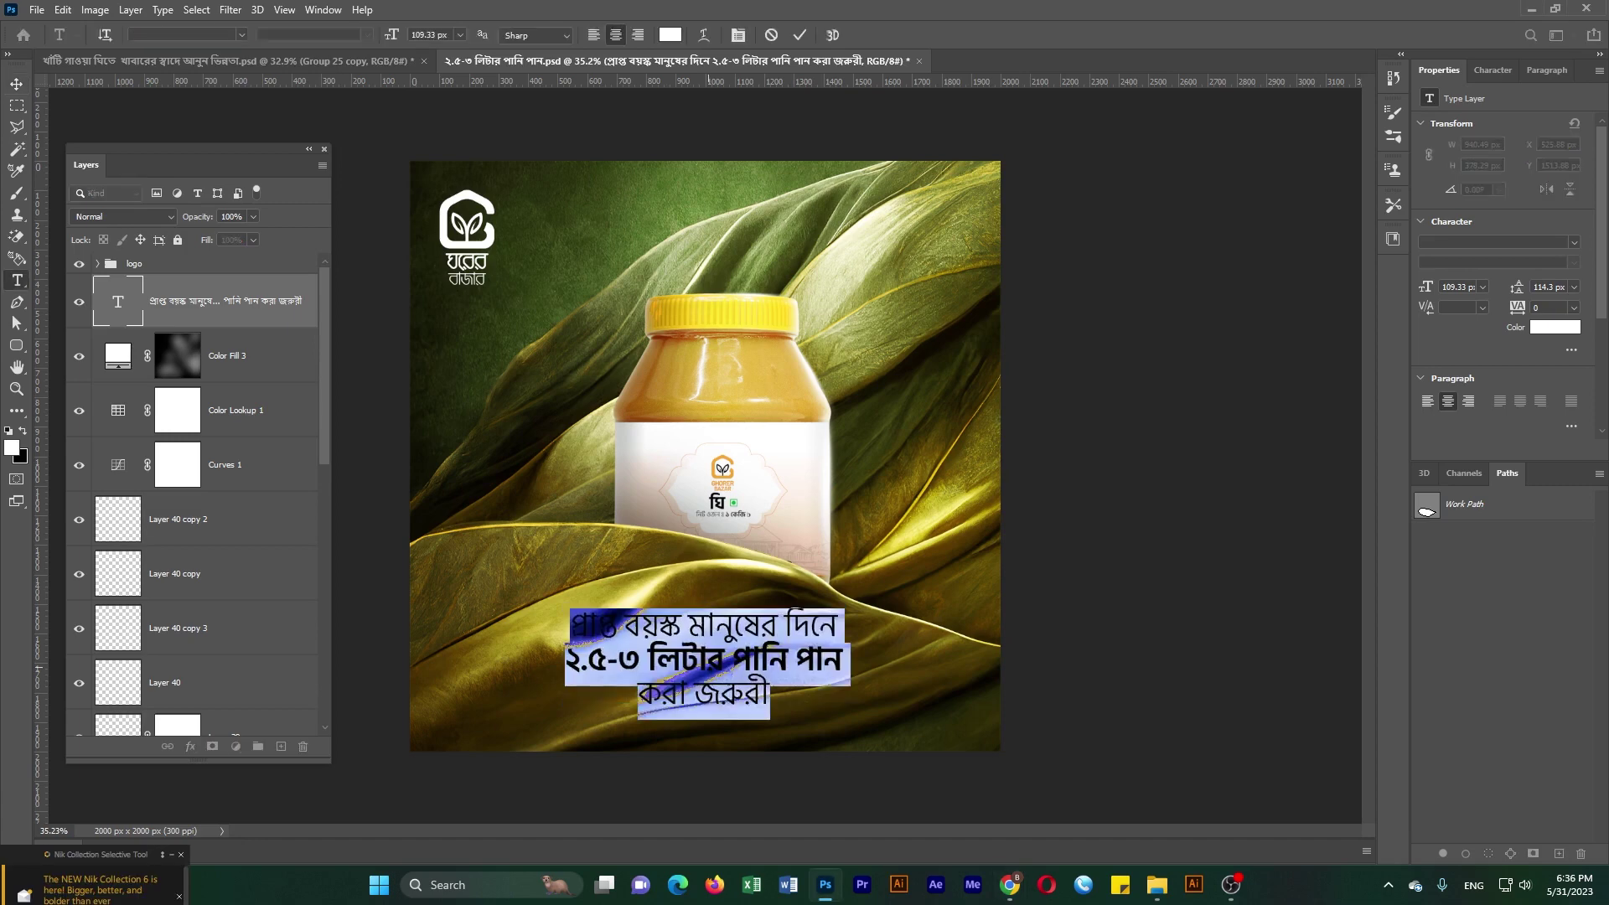
text(রাজকীয় ঘ্রাণে ছুটে আসি খাবারের টানে)
key(Return)
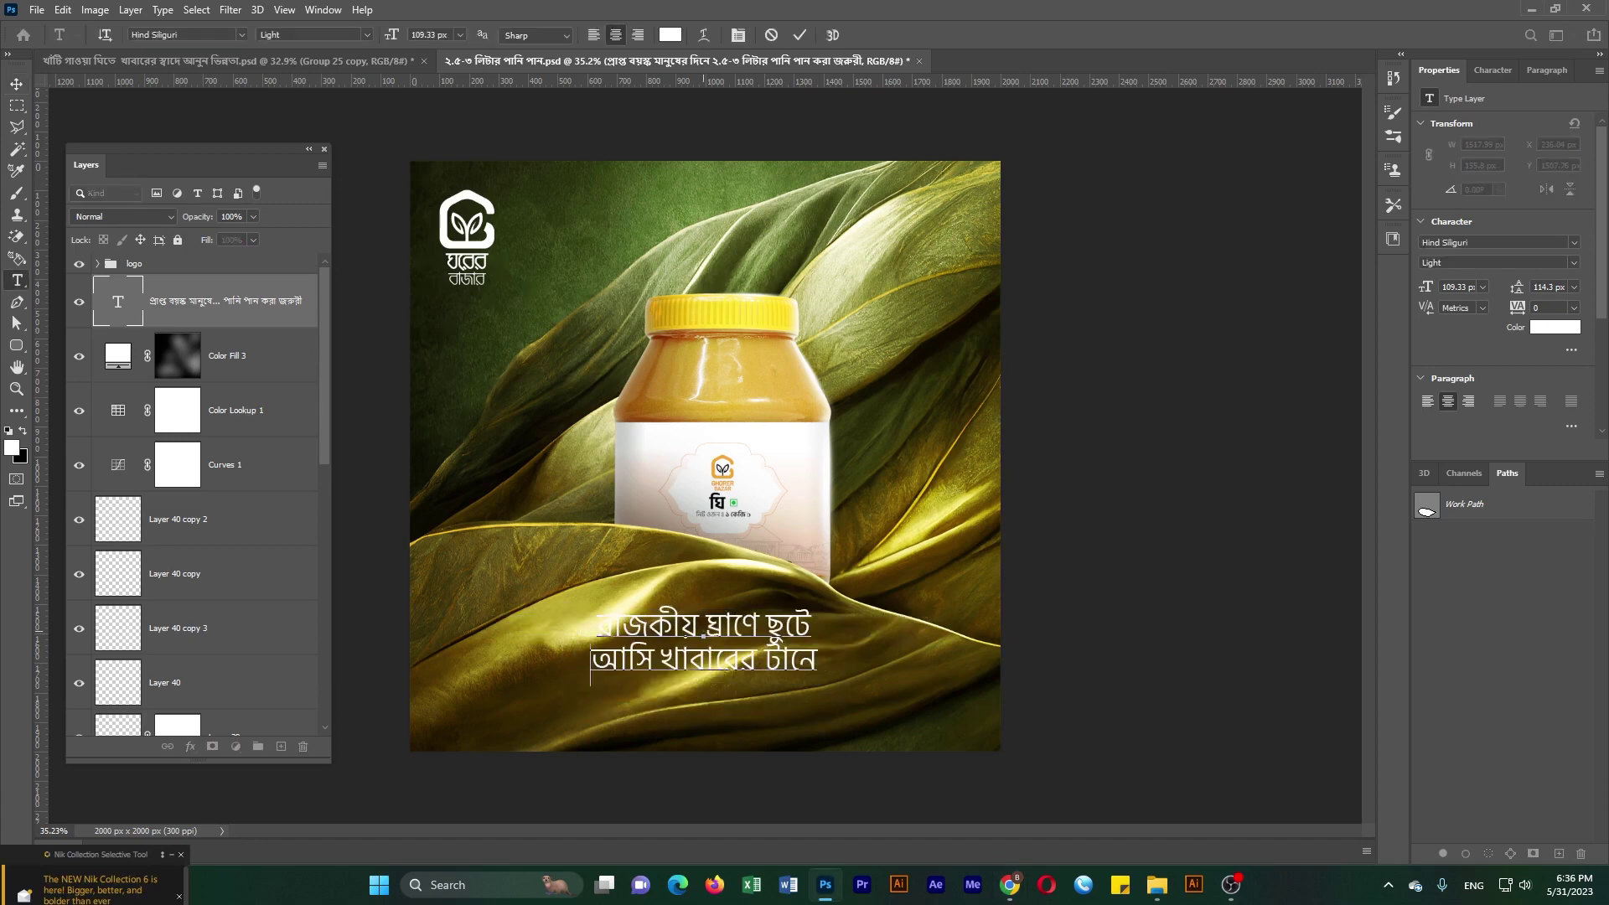
click(16, 84)
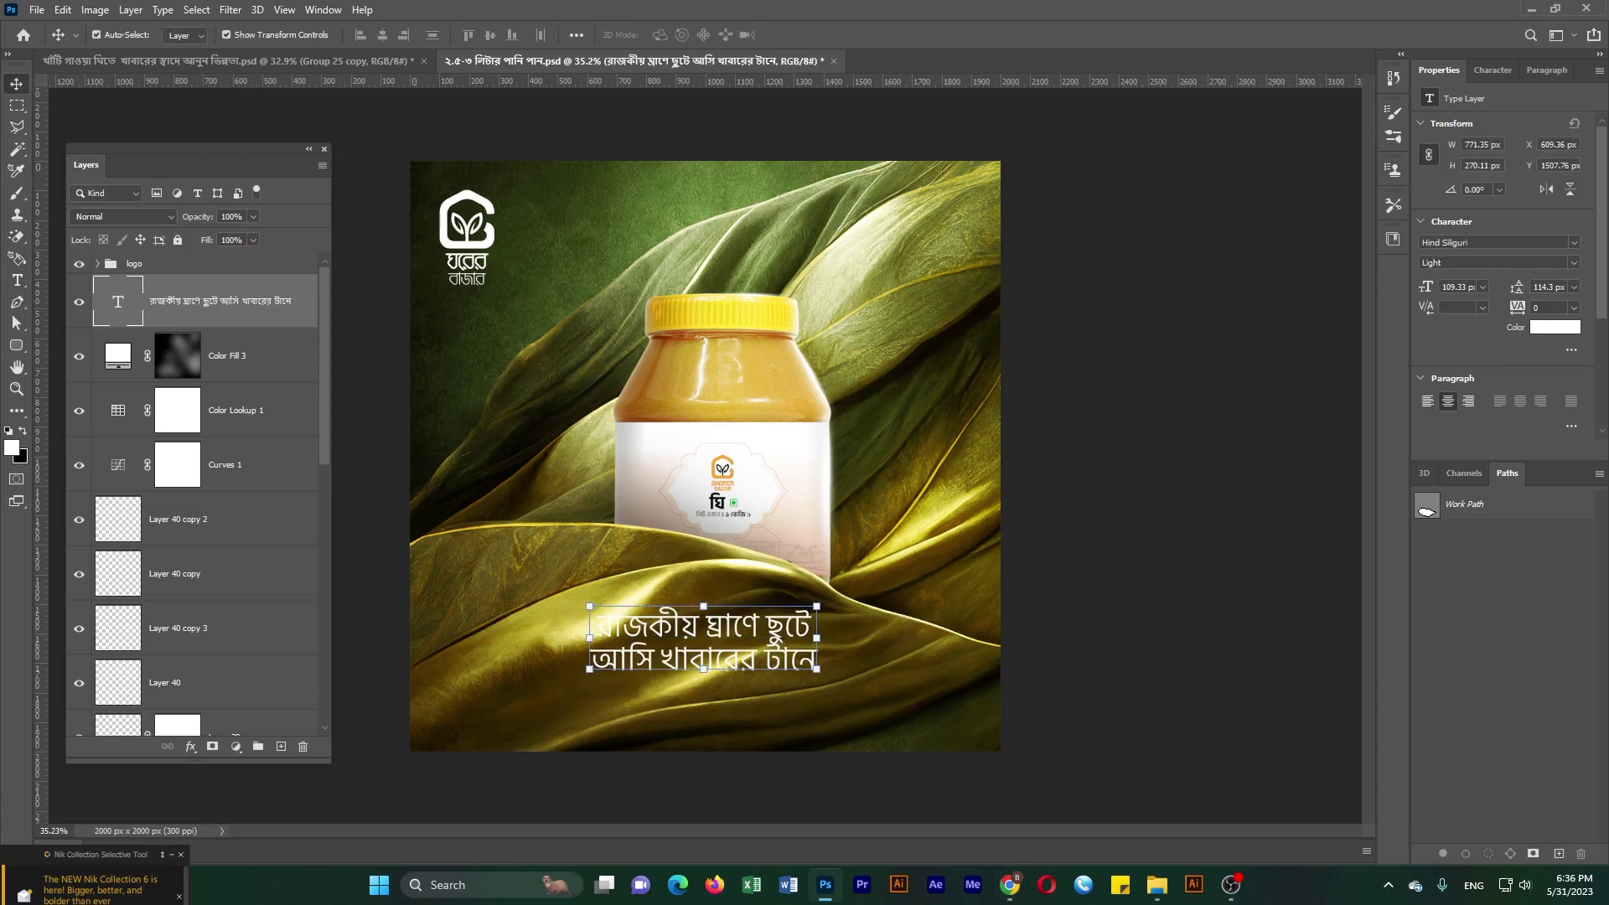
- Centre the tagline horizontally on the canvas
click(96, 35)
key(ctrl+a)
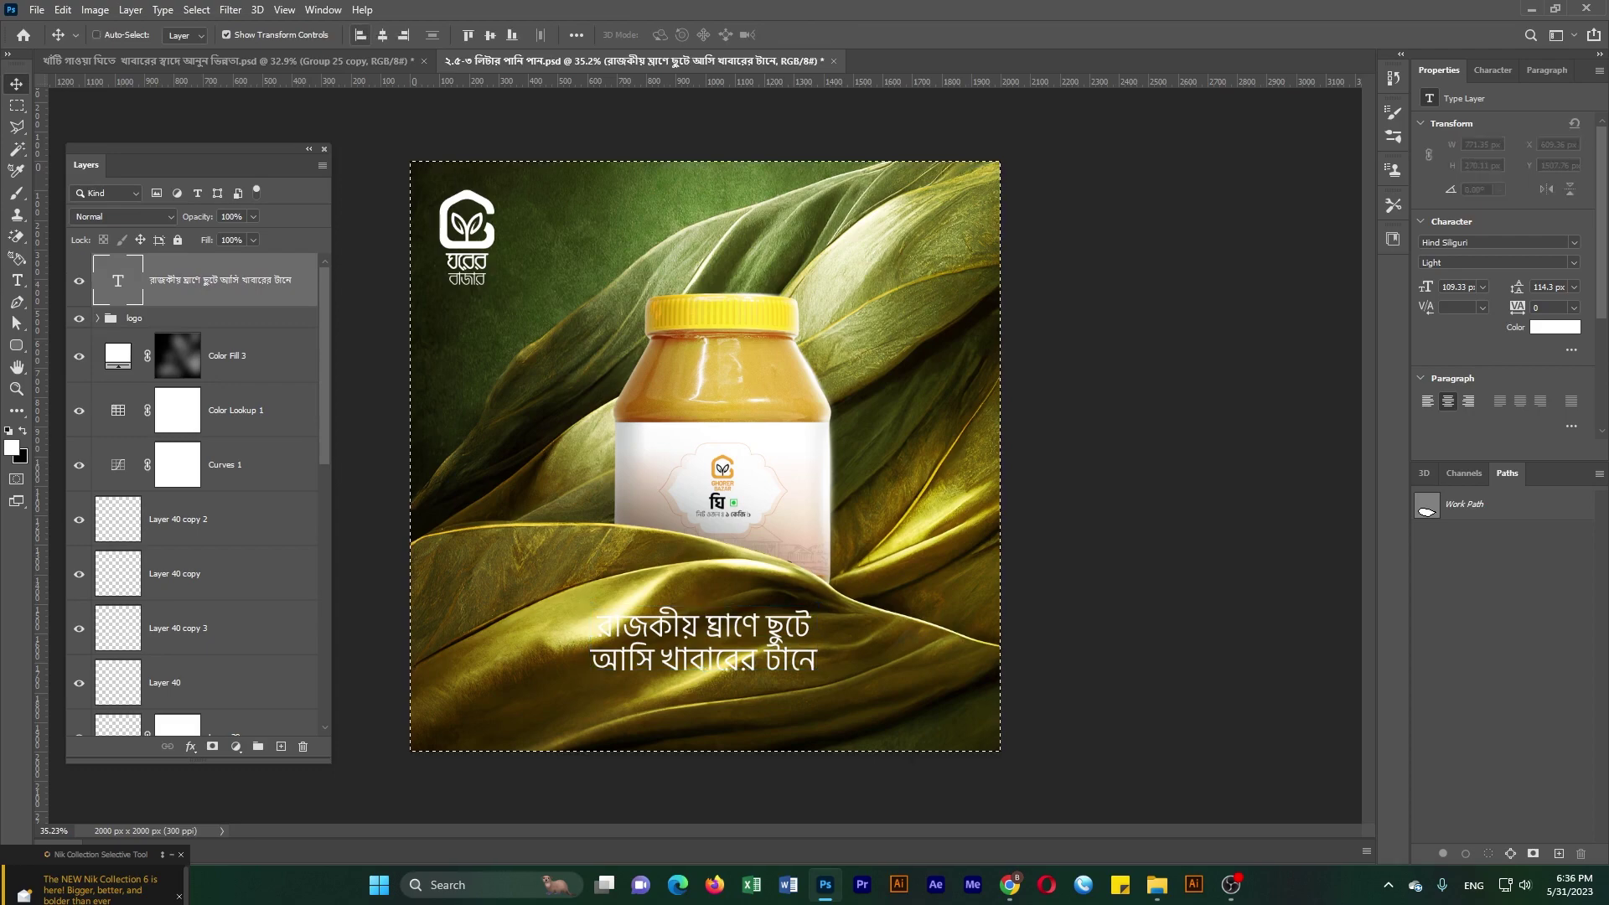
click(382, 34)
key(ctrl+d)
click(97, 34)
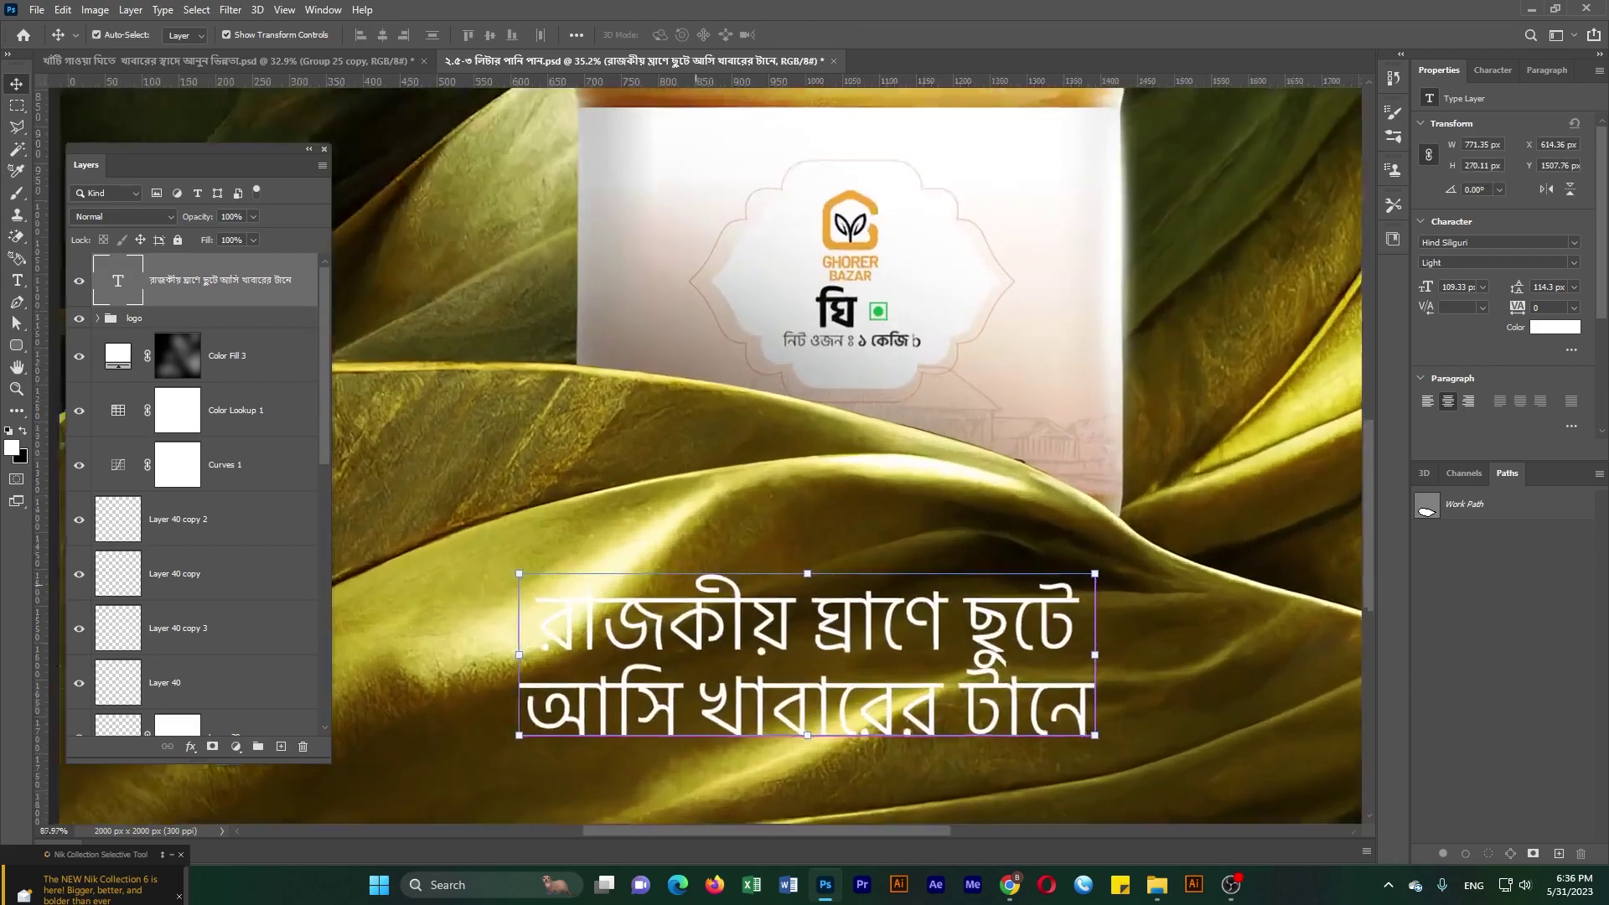
- Nudge the tagline down, then back up a few pixels
scroll(635, 631, up, 2)
scroll(728, 436, down, 1)
key(shift+Down)
key(shift+Down)
key(Down)
key(Down)
key(Down)
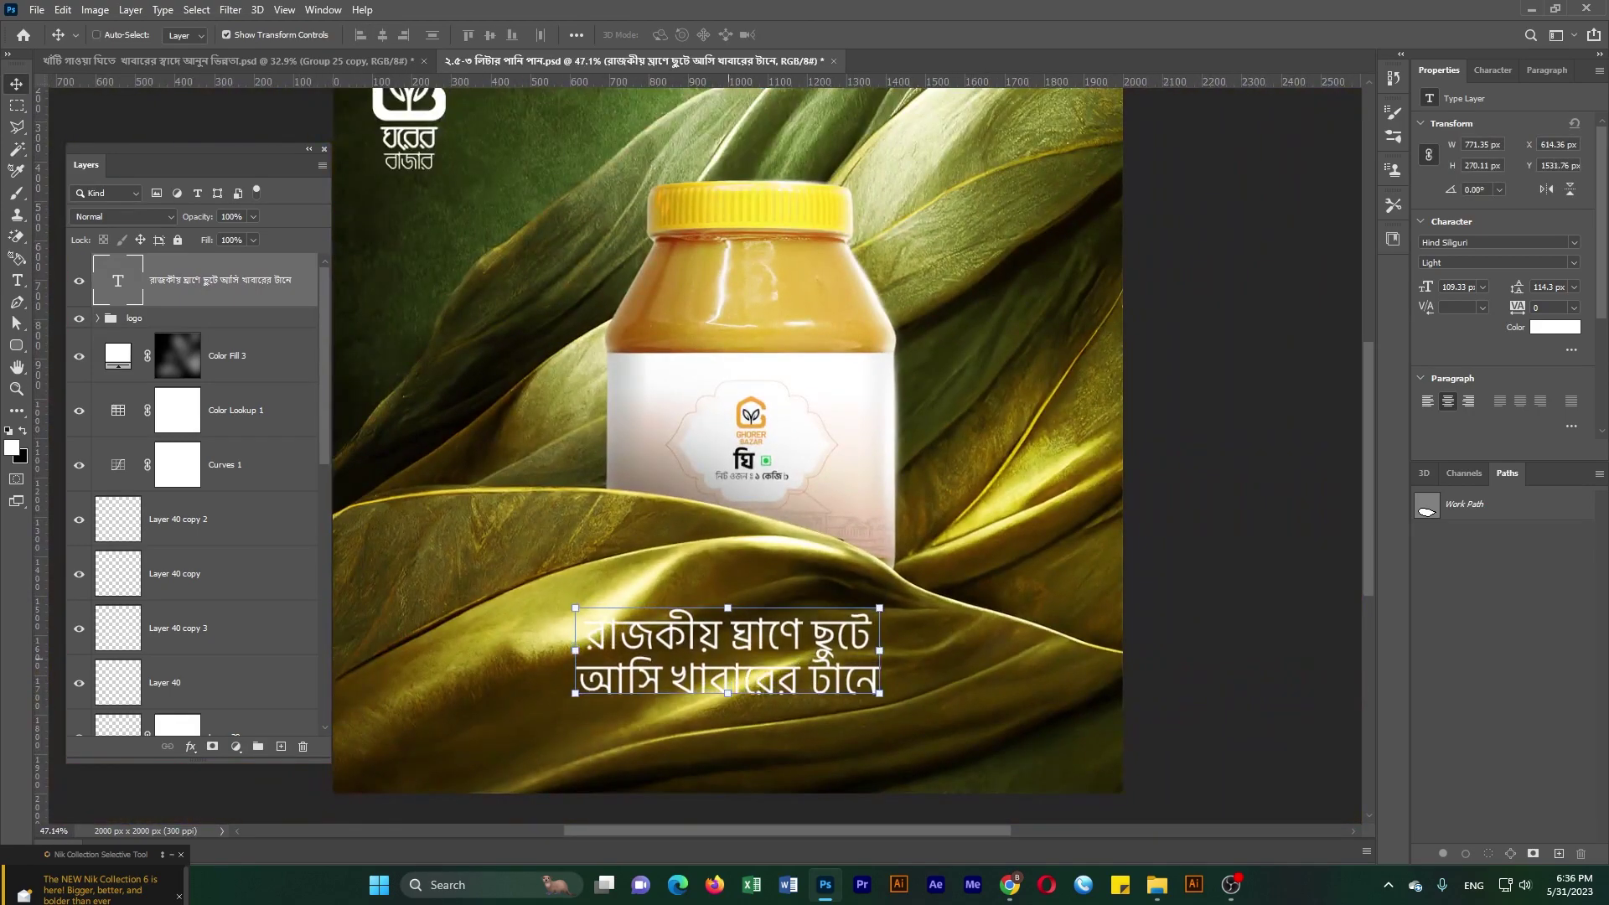
key(Up)
key(Up)
key(Up)
key(ctrl)
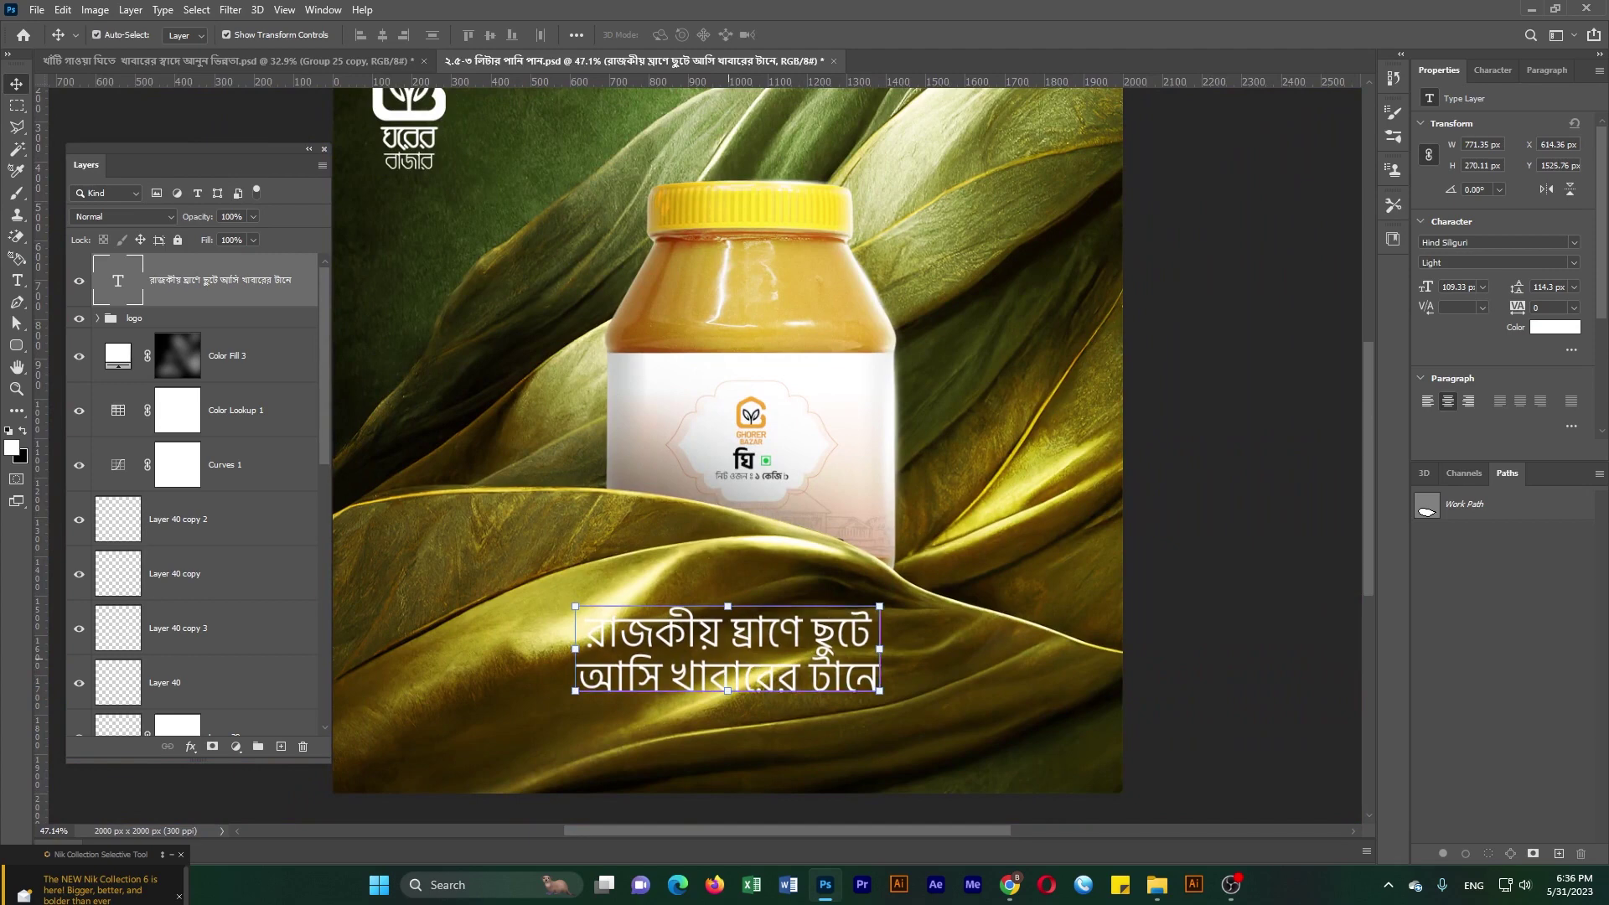
scroll(193, 494, down, 3)
scroll(193, 495, down, 2)
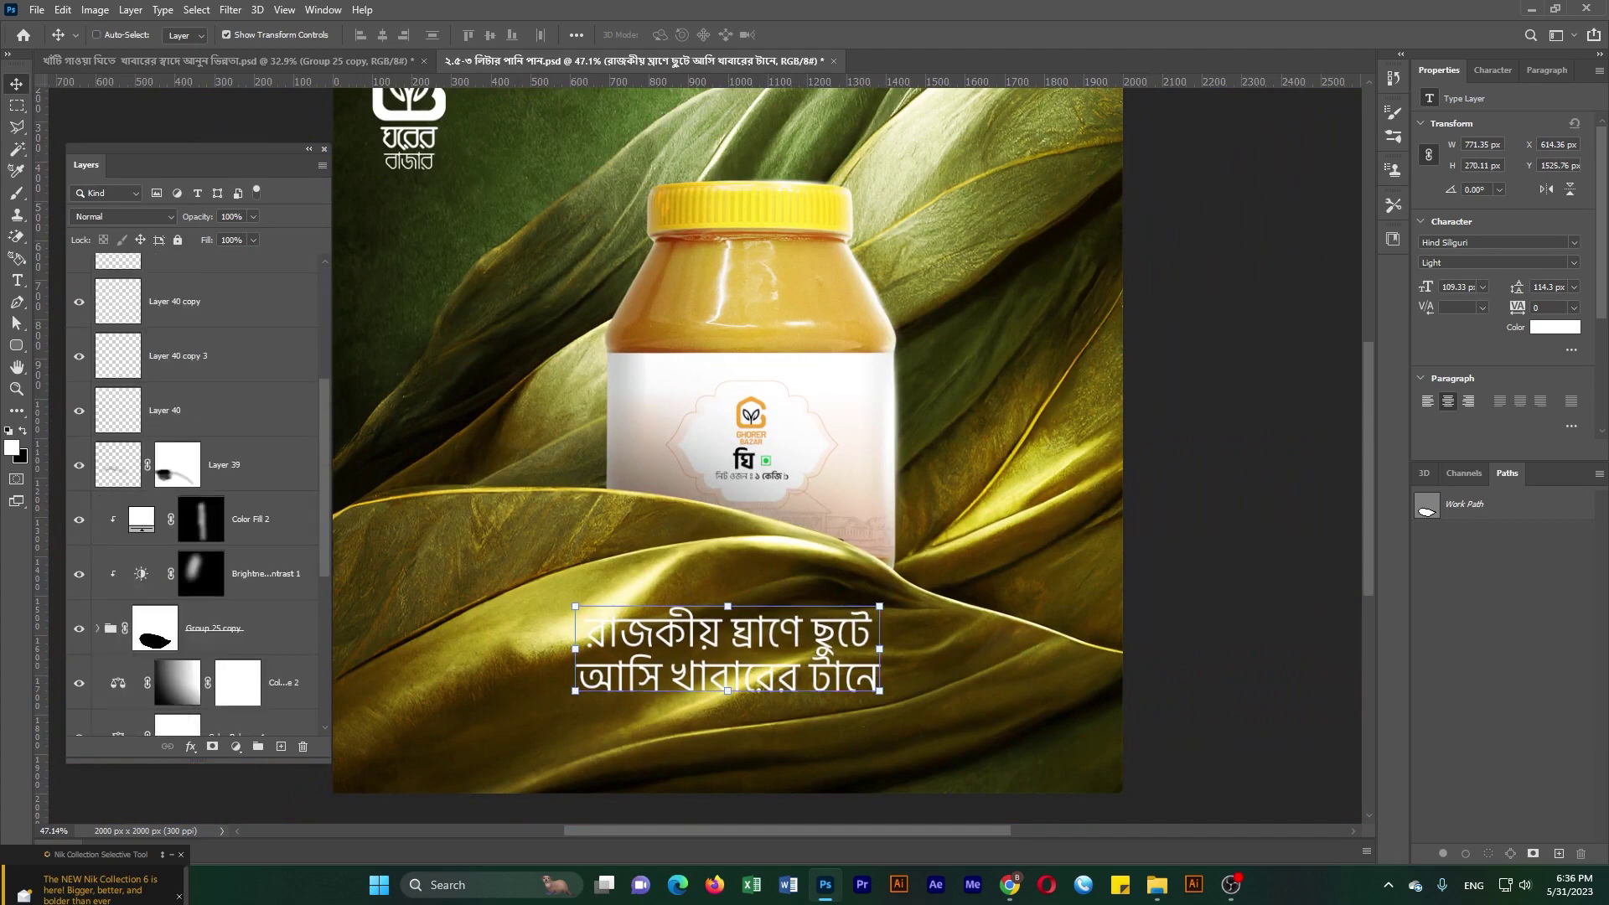
- Toggle Group 25 copy's layer mask off and back on, then select the tagline layer
scroll(155, 520, down, 2)
right_click(155, 519)
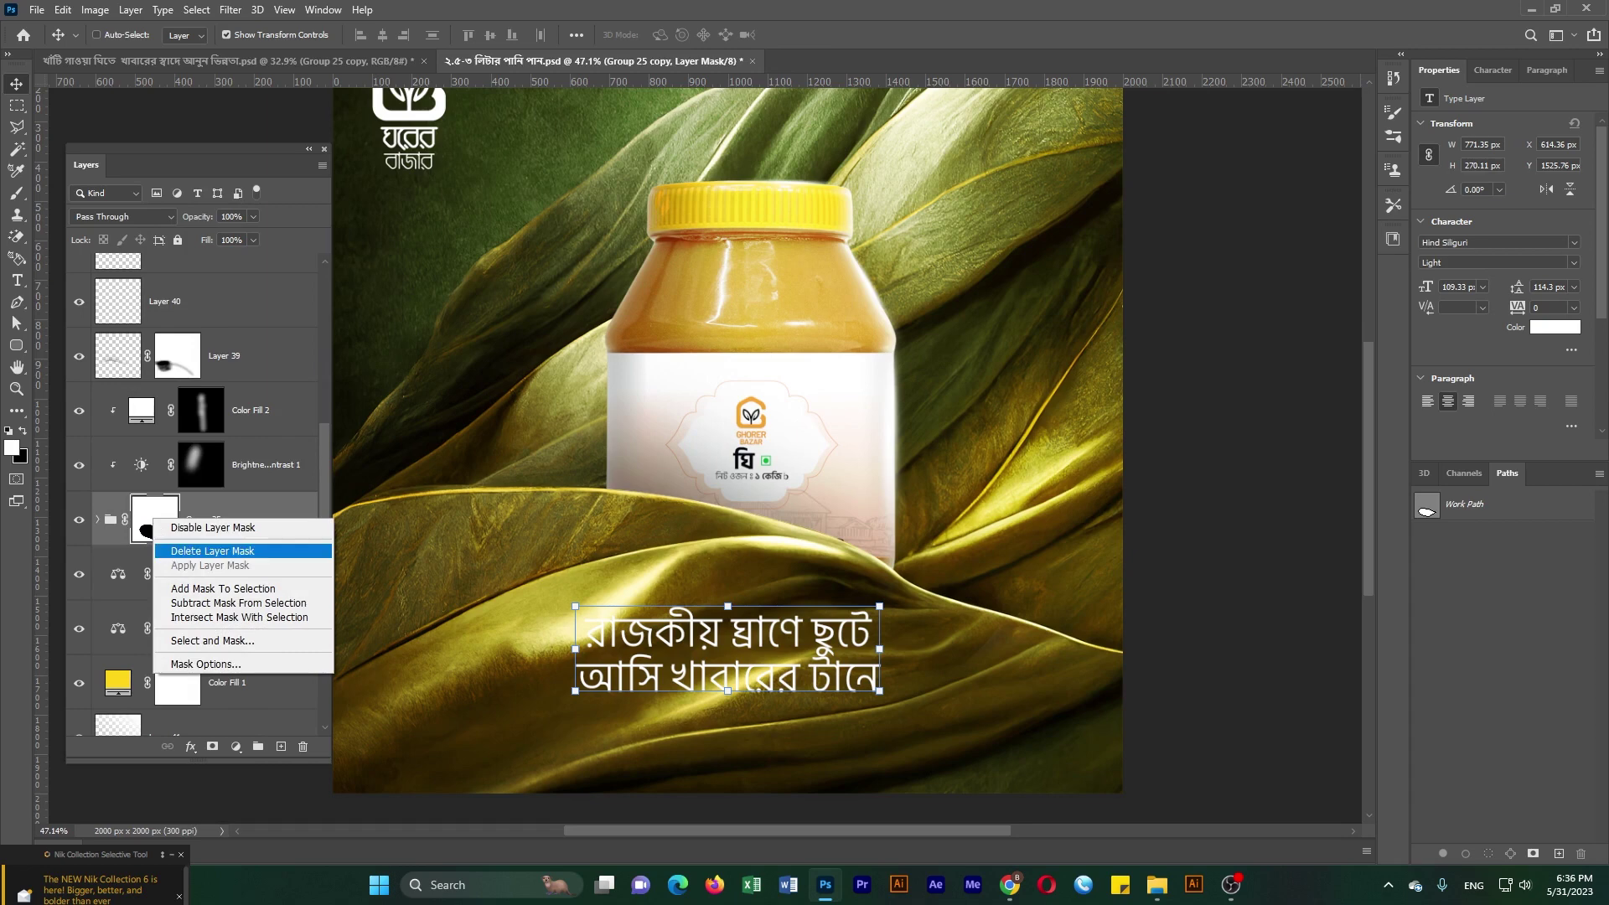
click(193, 527)
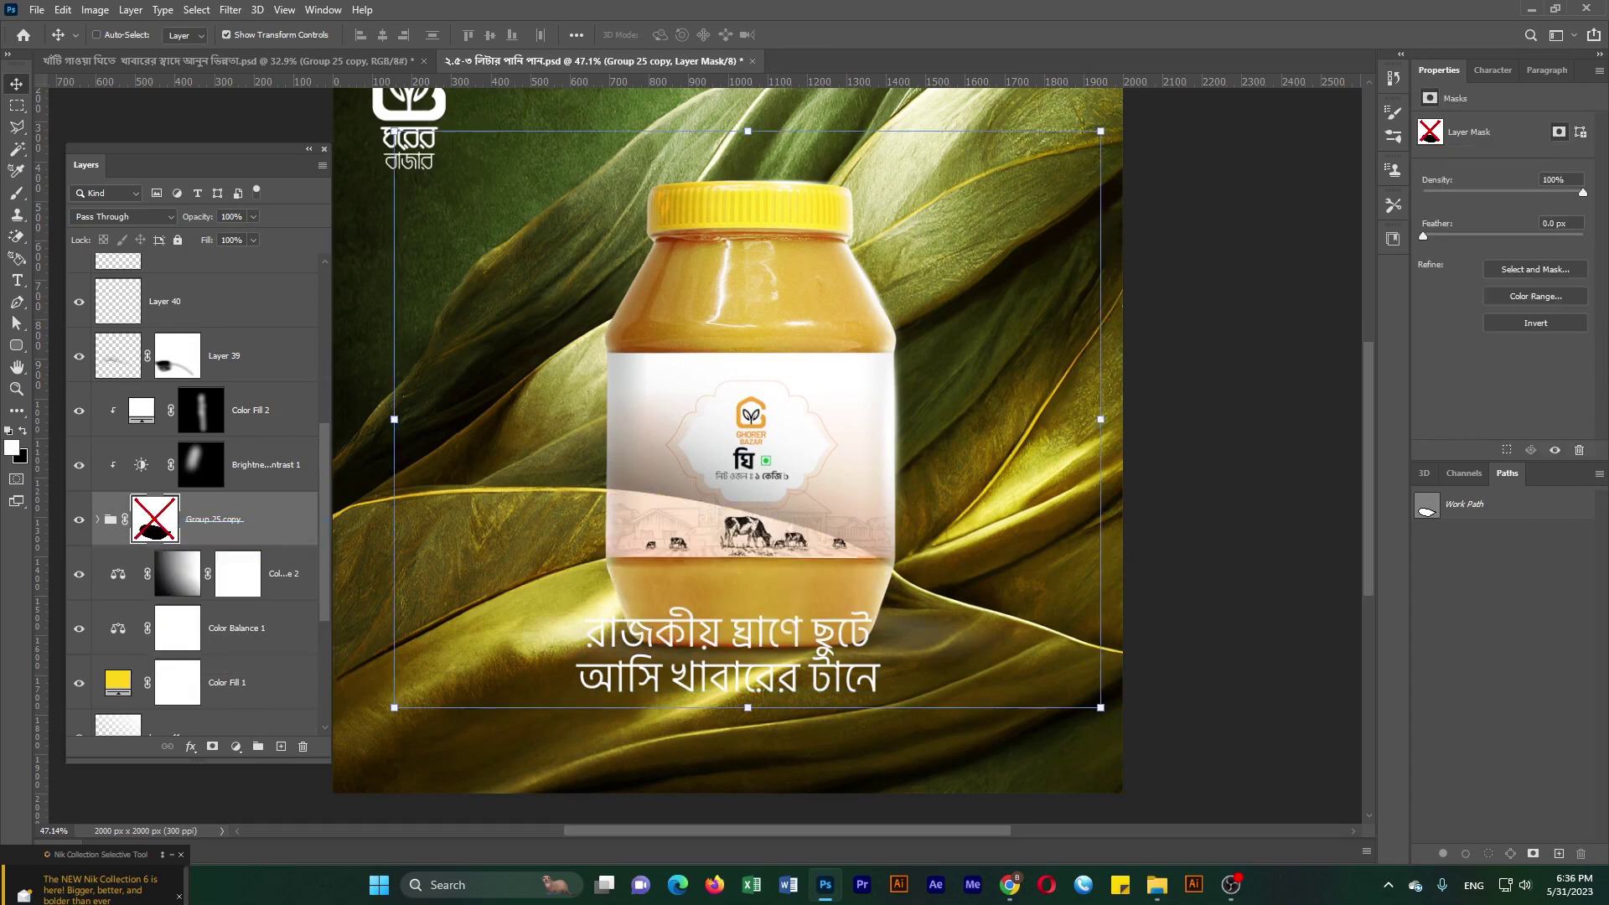
right_click(170, 514)
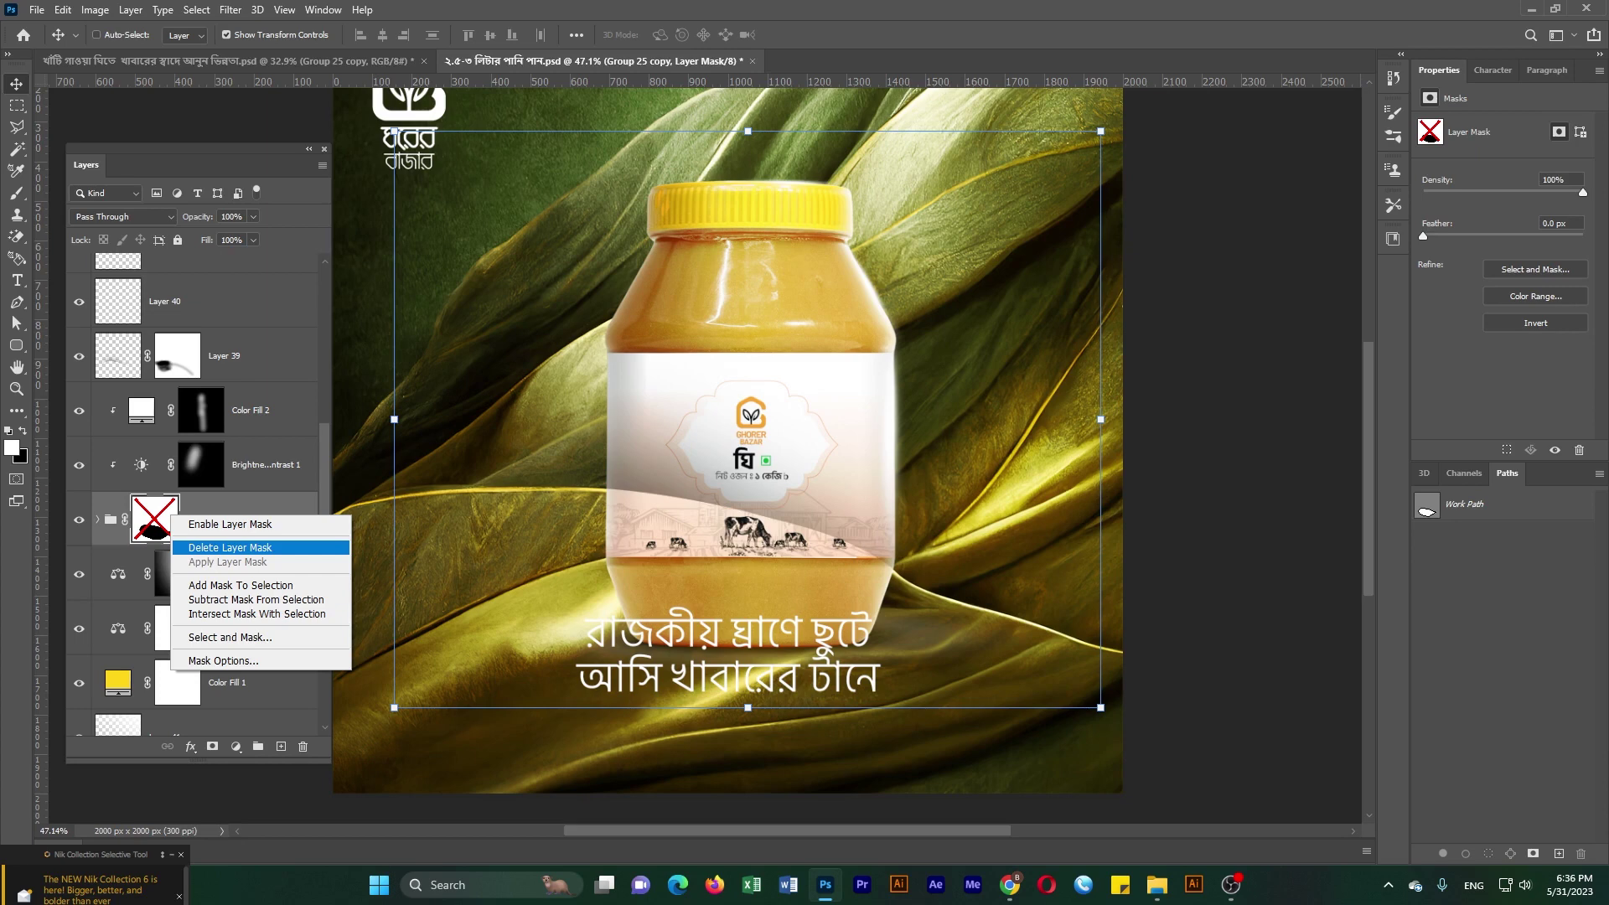
click(230, 524)
scroll(192, 503, up, 3)
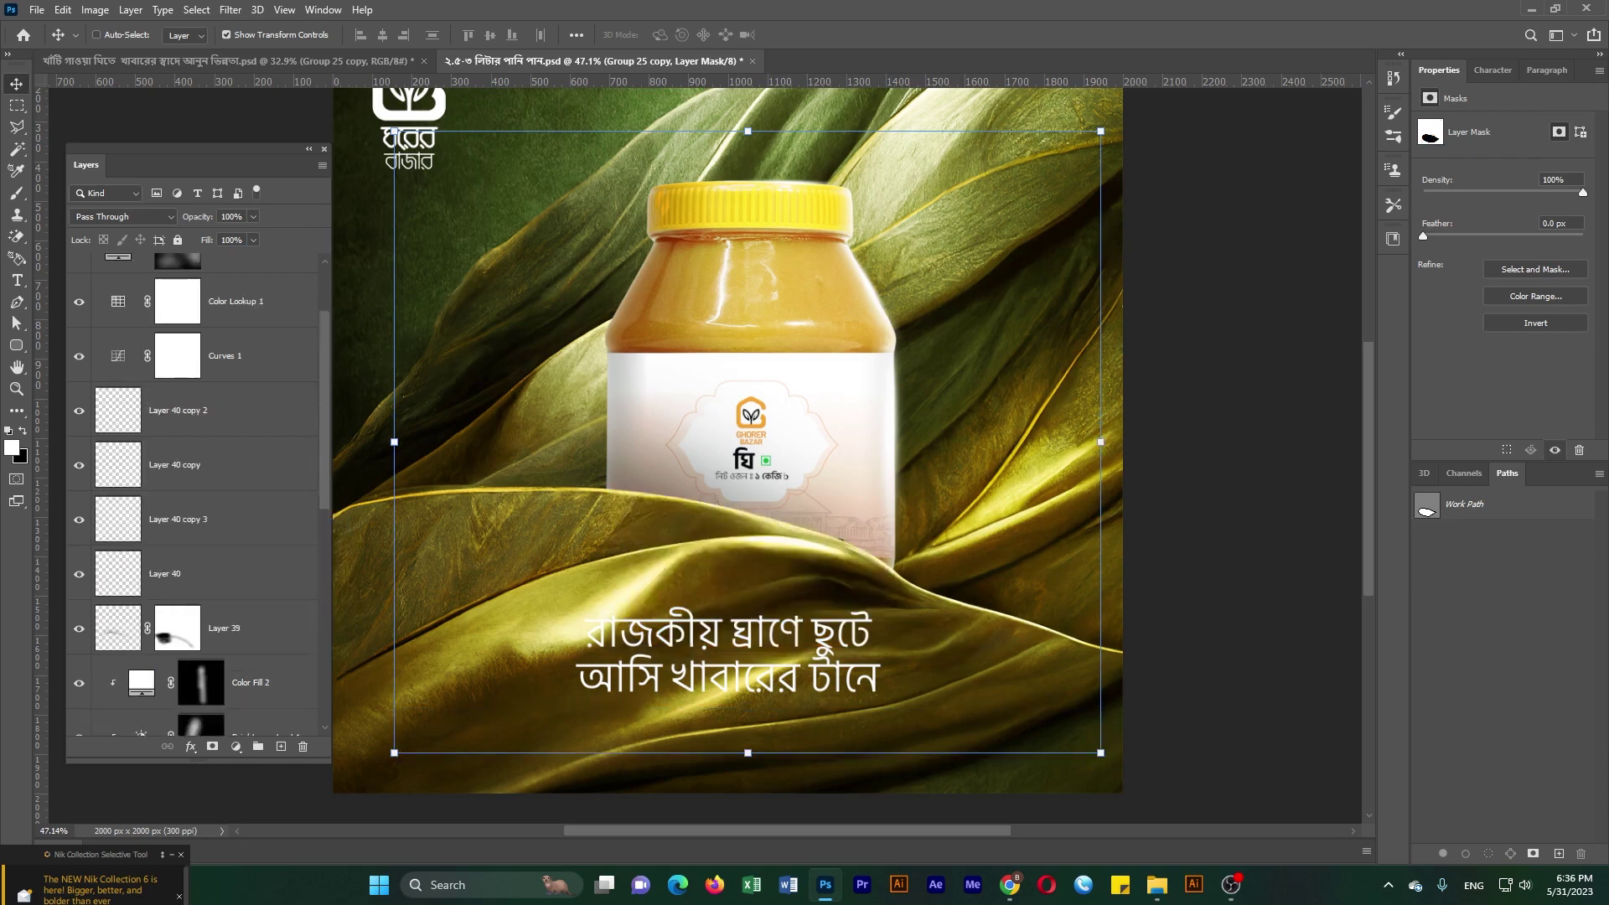
scroll(193, 503, up, 3)
click(218, 280)
- Nudge the tagline right and scale it down about its centre
key(shift+Right)
key(shift+Right)
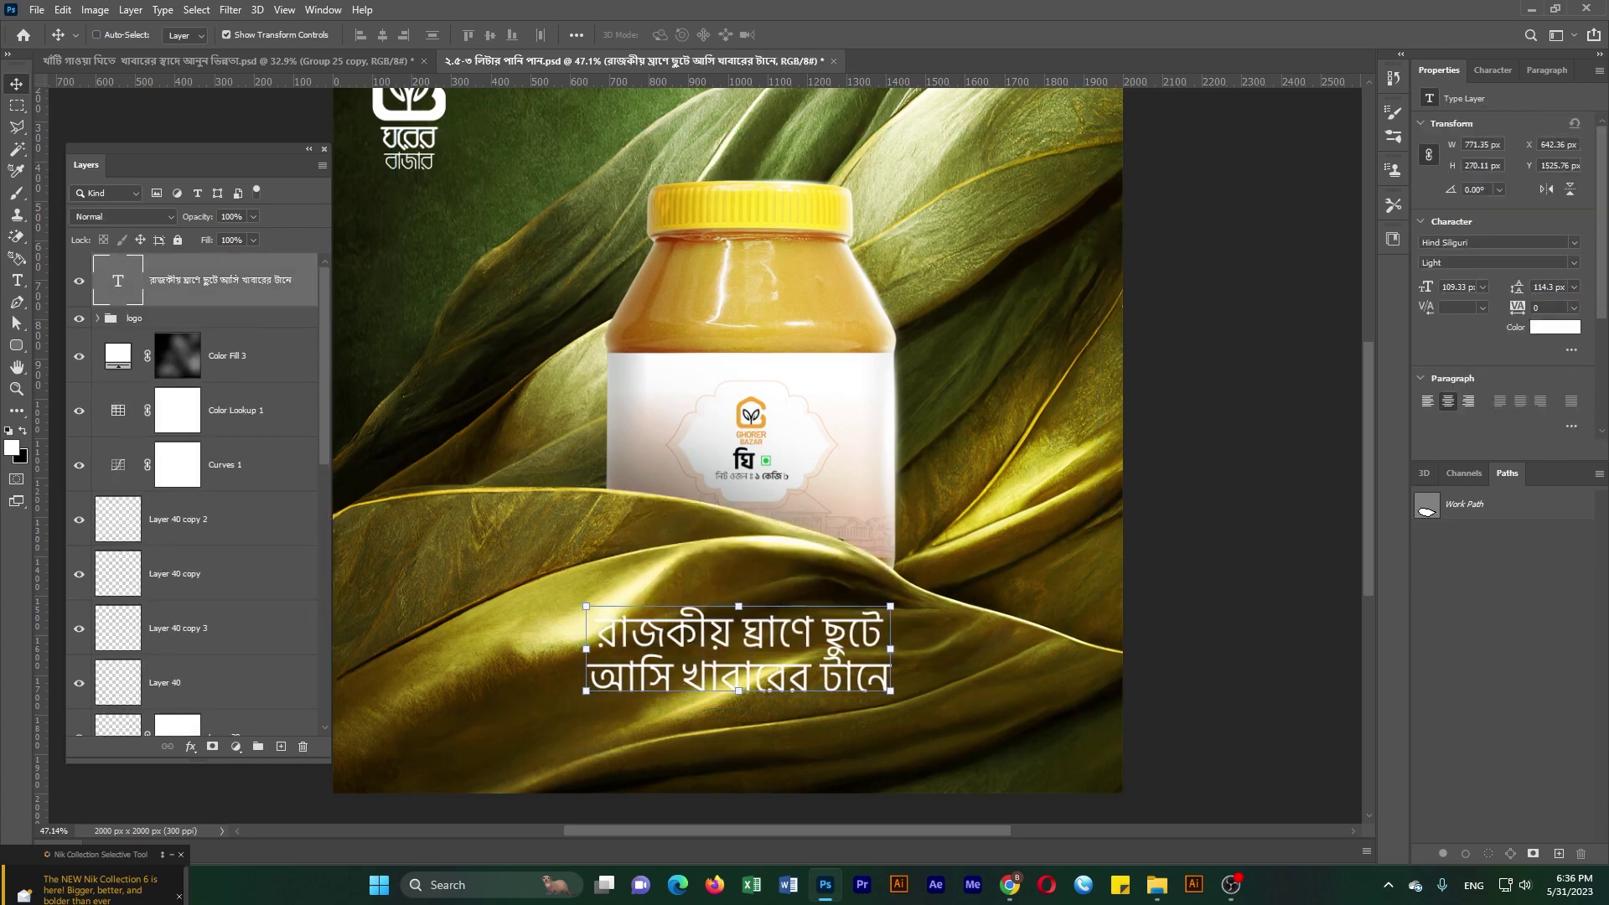
key(m)
scroll(641, 617, down, 3)
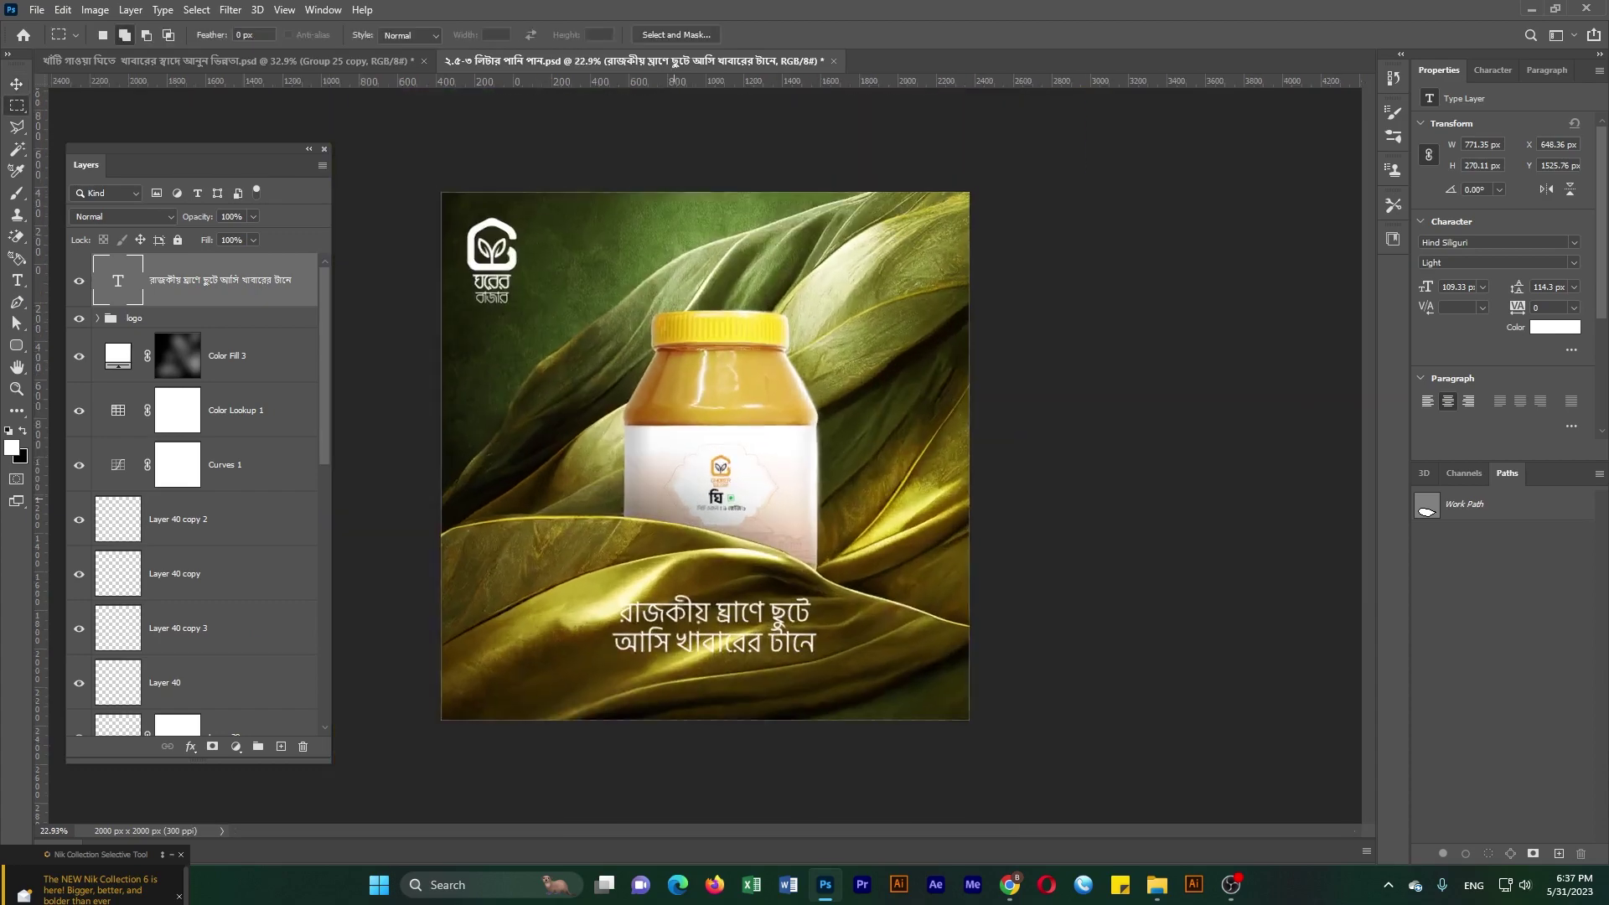
key(v)
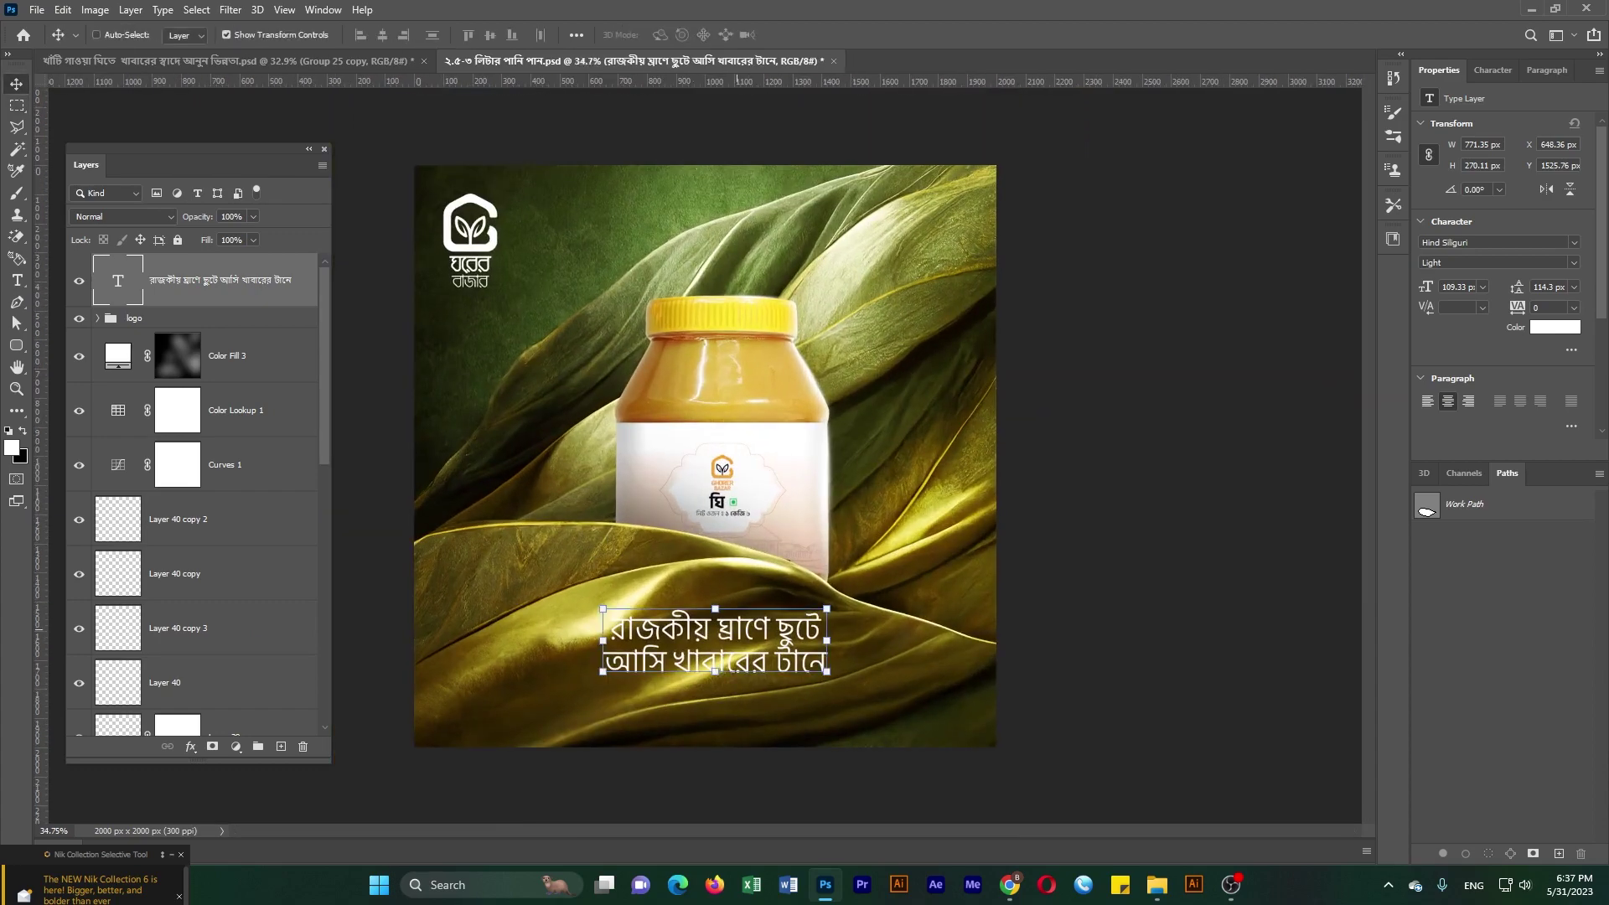
drag(715, 607, 715, 619)
- Nudge the tagline into place at X 706.31, Y 1511 px
key(Up)
key(Up)
key(Up)
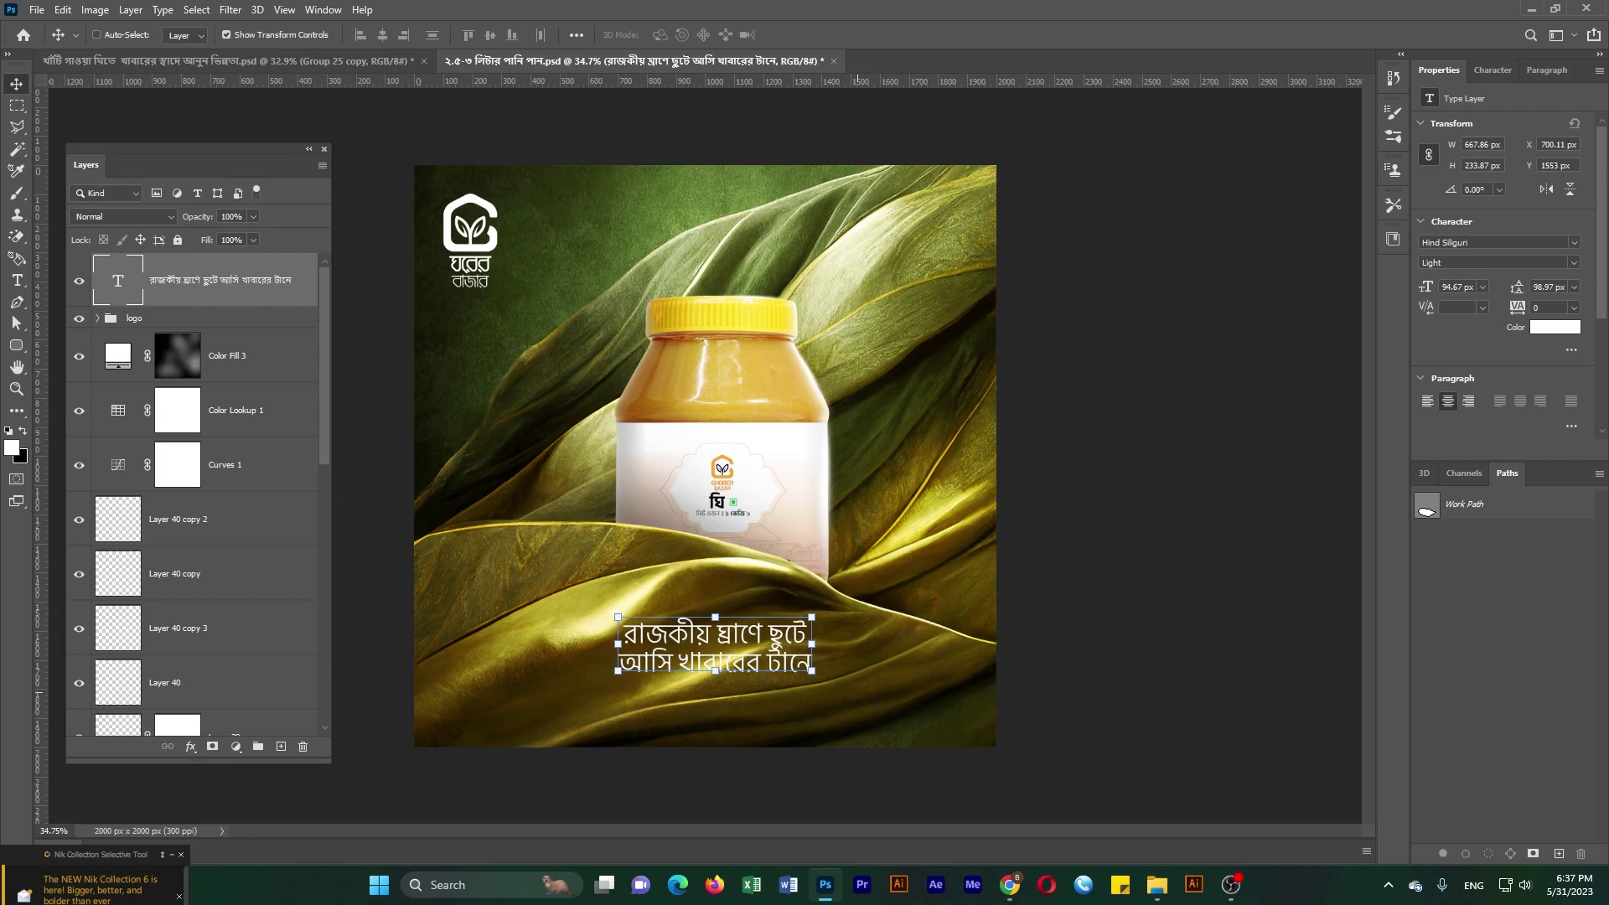
key(shift+Left)
key(shift+Left)
key(shift+Left)
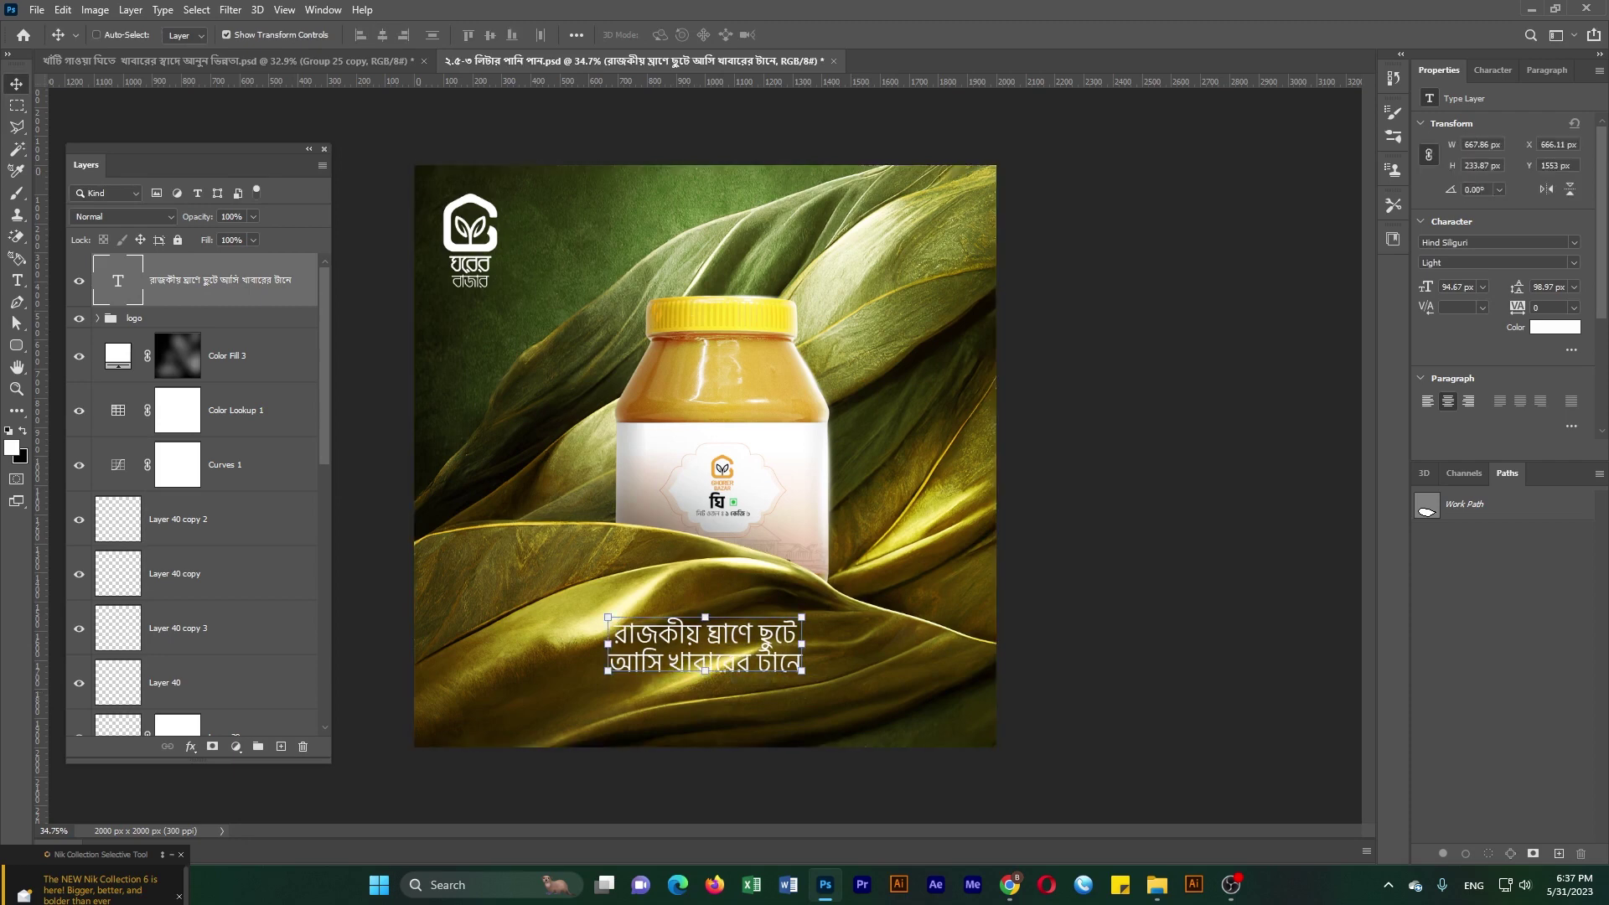
key(Left)
key(Left)
key(Left)
key(shift+Right)
key(shift+Right)
key(shift+Right)
key(shift+Right)
key(Up)
key(Up)
key(Up)
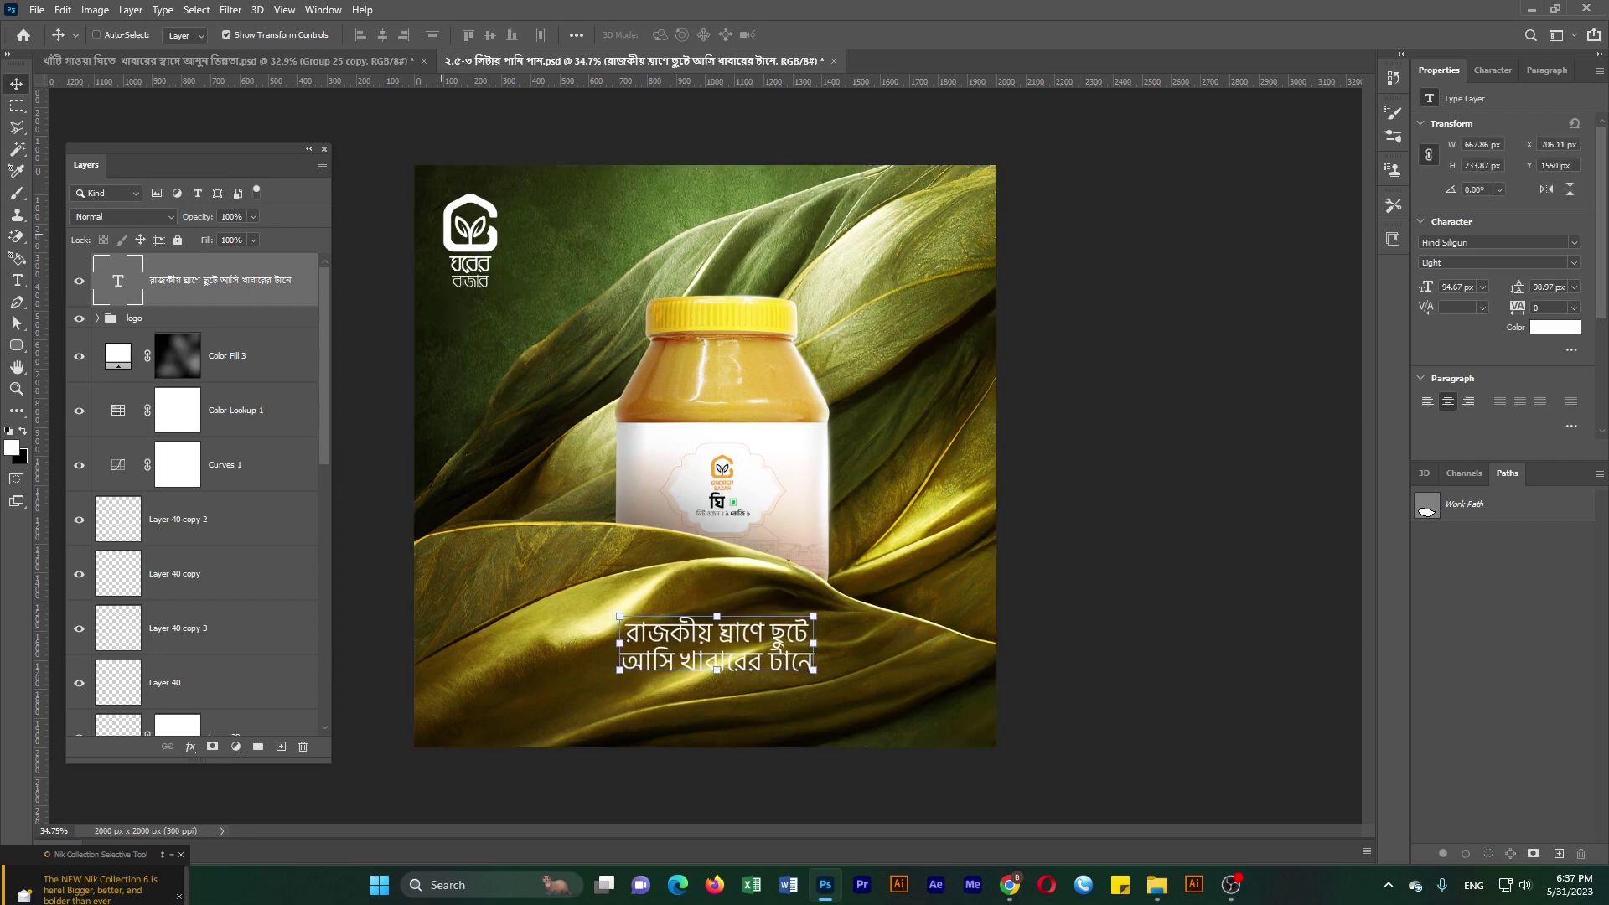
key(Up)
key(Up)
key(Up)
key(shift+Up)
key(shift+Up)
key(shift+Up)
key(Up)
key(Up)
key(Up)
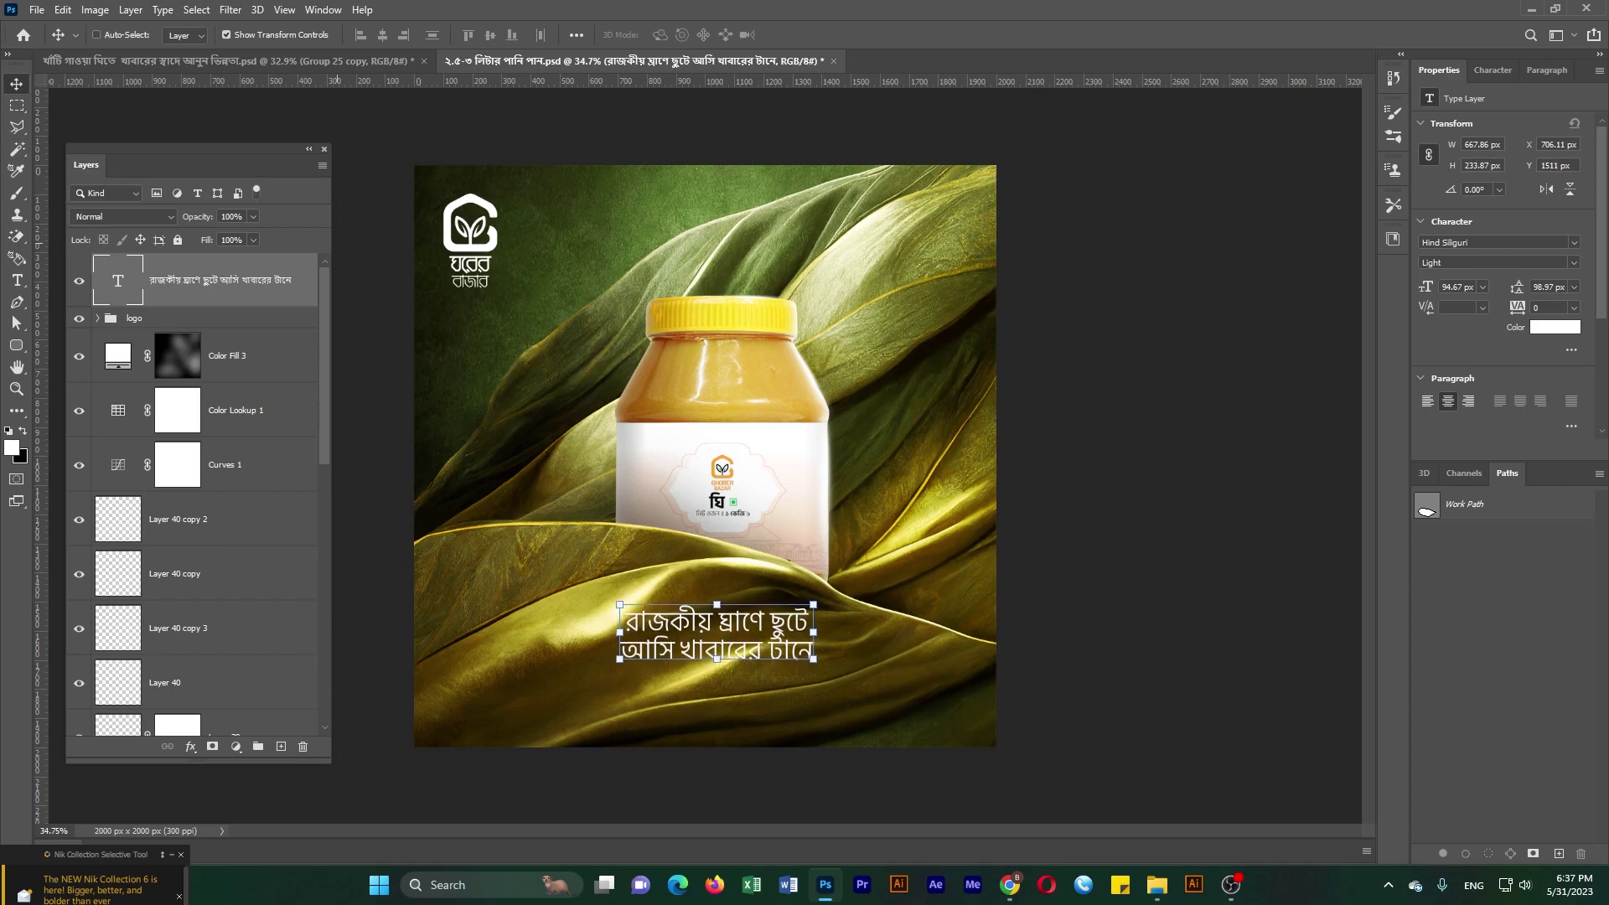
- Duplicate the cap highlight streak down to the label's top edge
key(m)
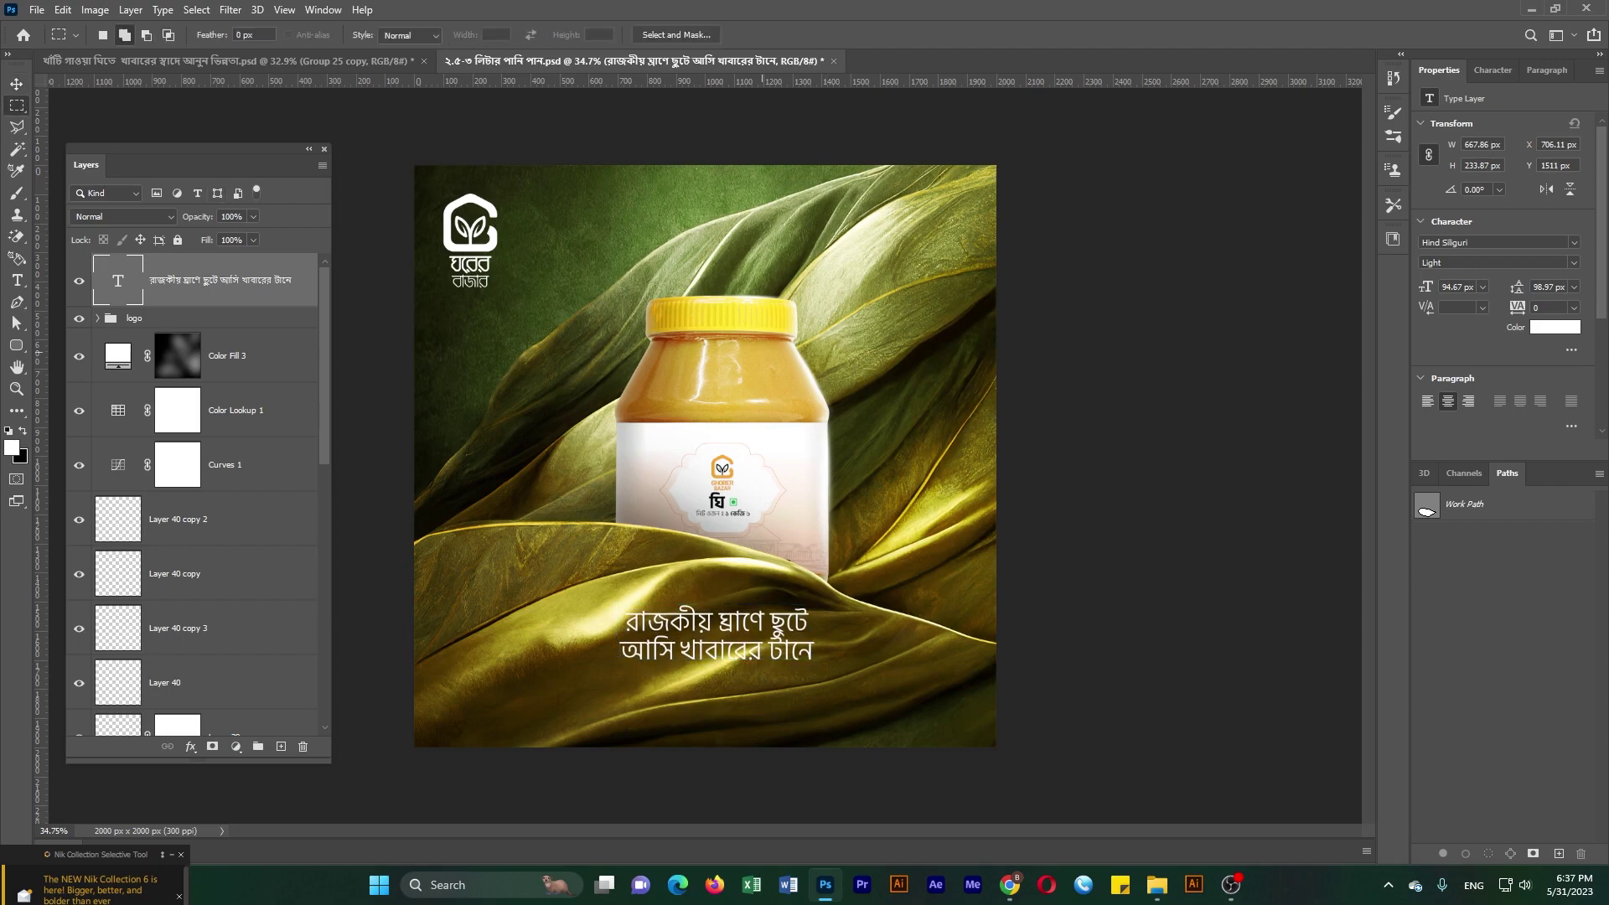
scroll(758, 302, up, 2)
scroll(759, 302, up, 3)
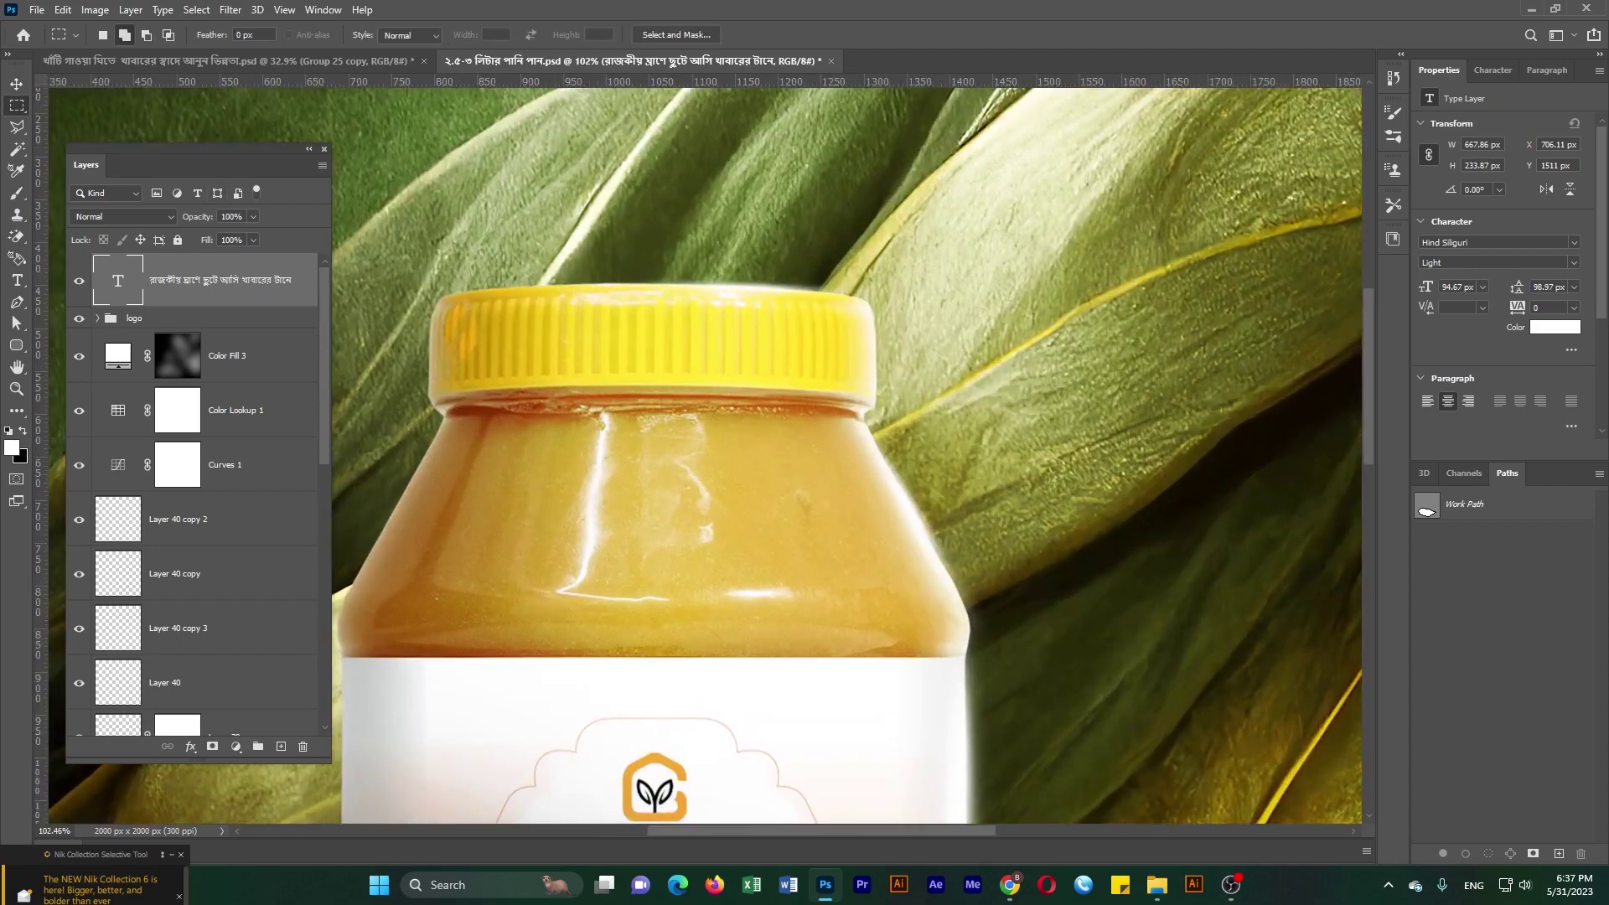
key(alt+bracketleft)
key(alt+bracketleft)
key(alt+bracketleft)
key(alt+bracketleft)
key(v)
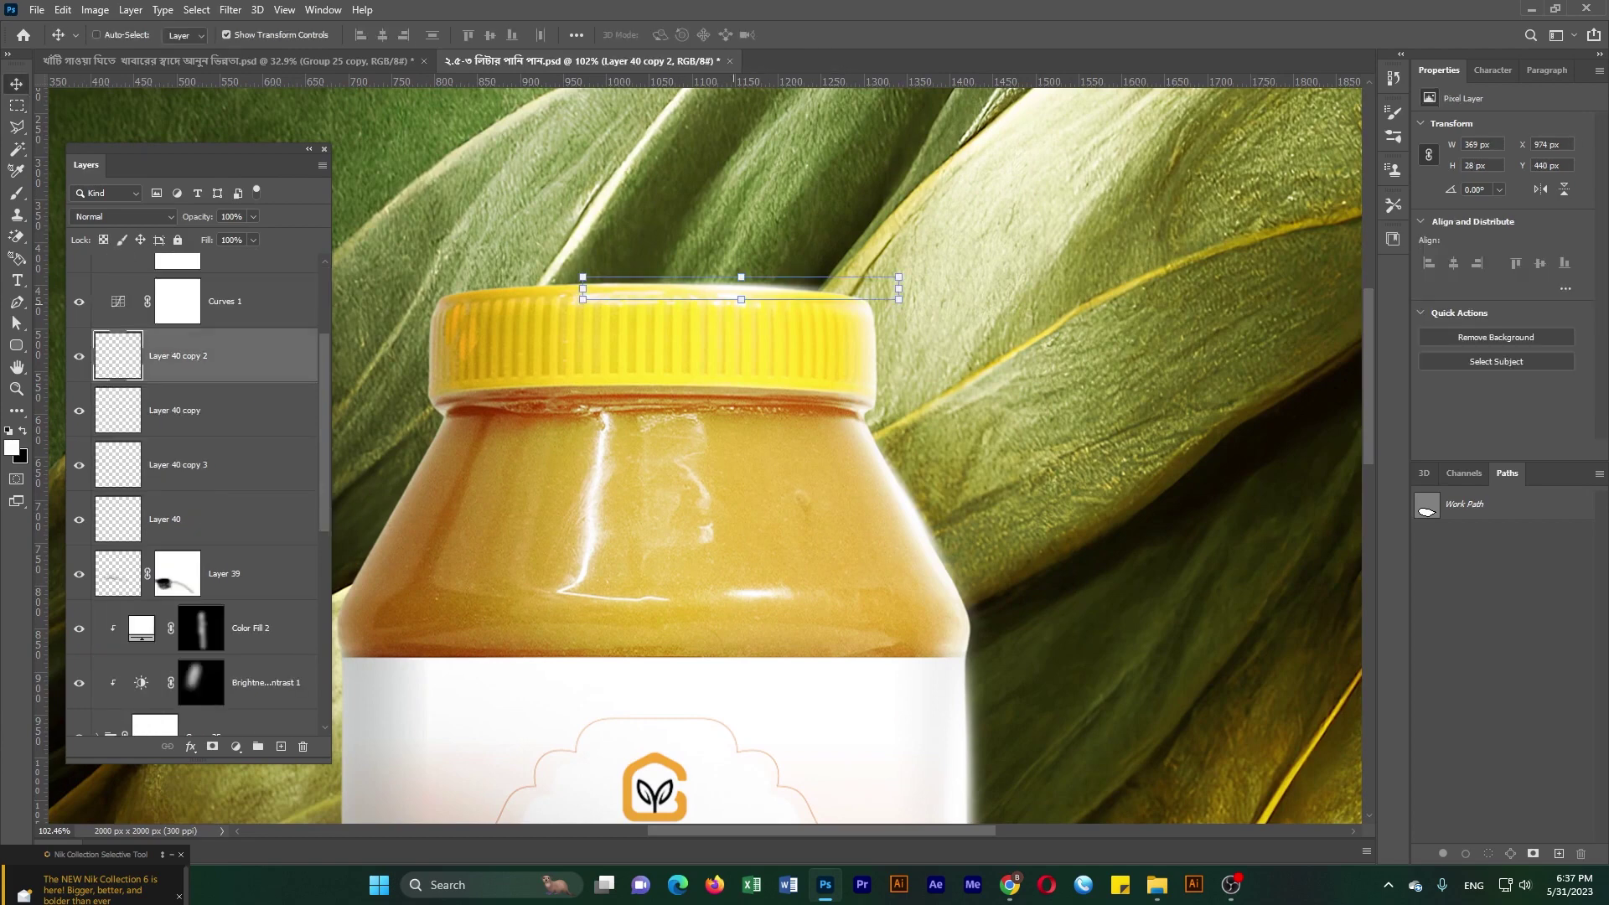
drag(762, 287, 755, 665)
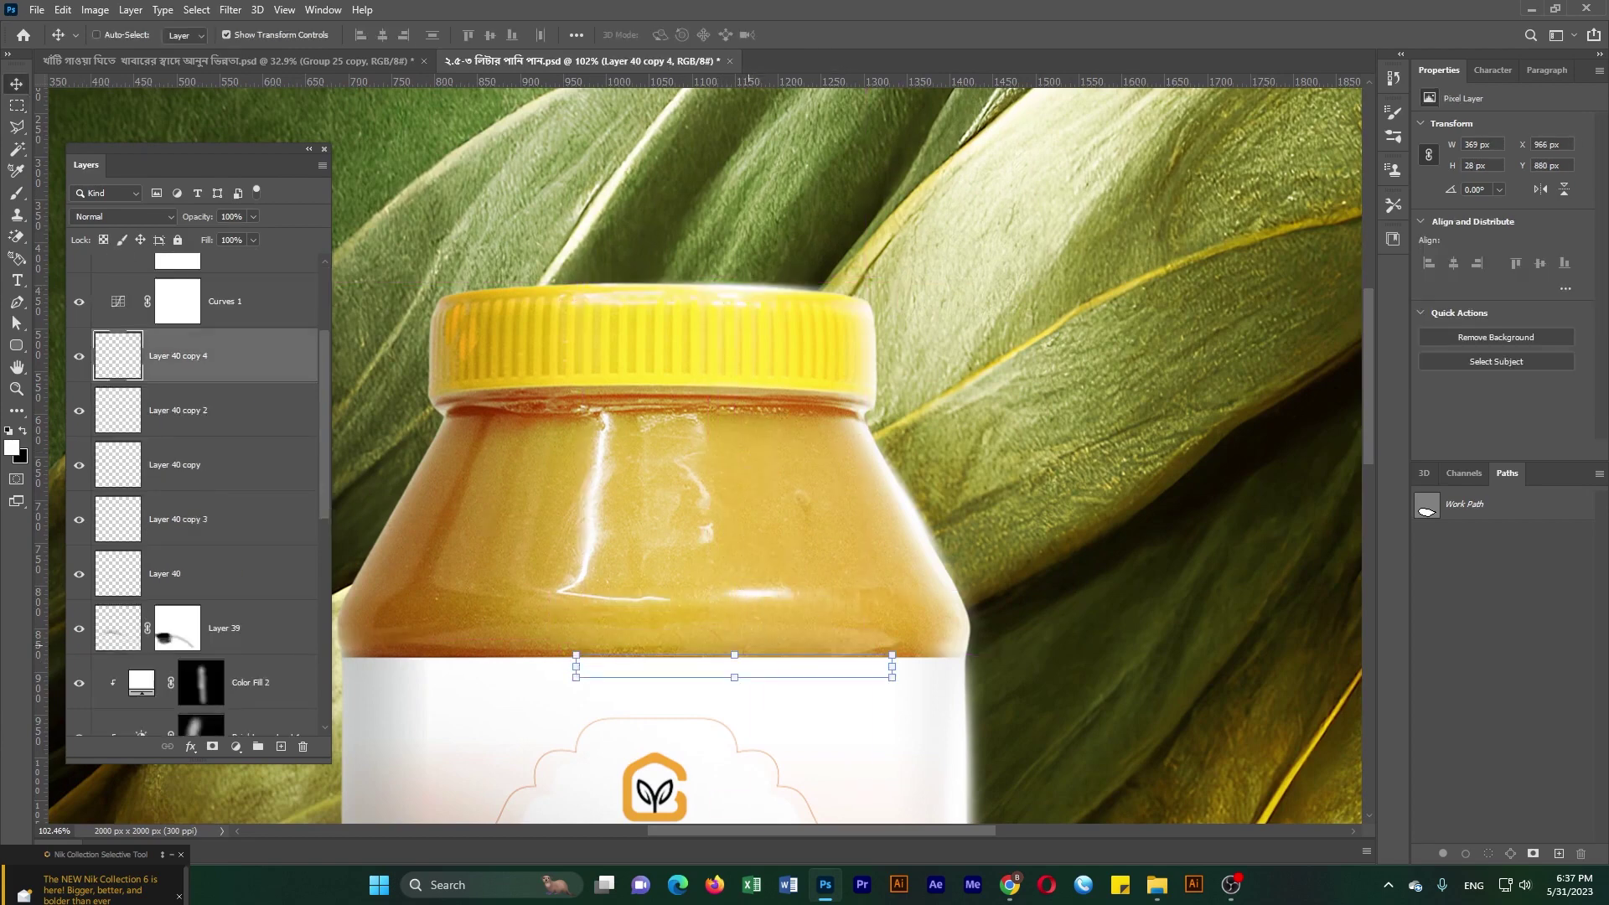
- Transform the new streak to sit enlarged along the label's top edge
key(ctrl+t)
drag(734, 666, 758, 592)
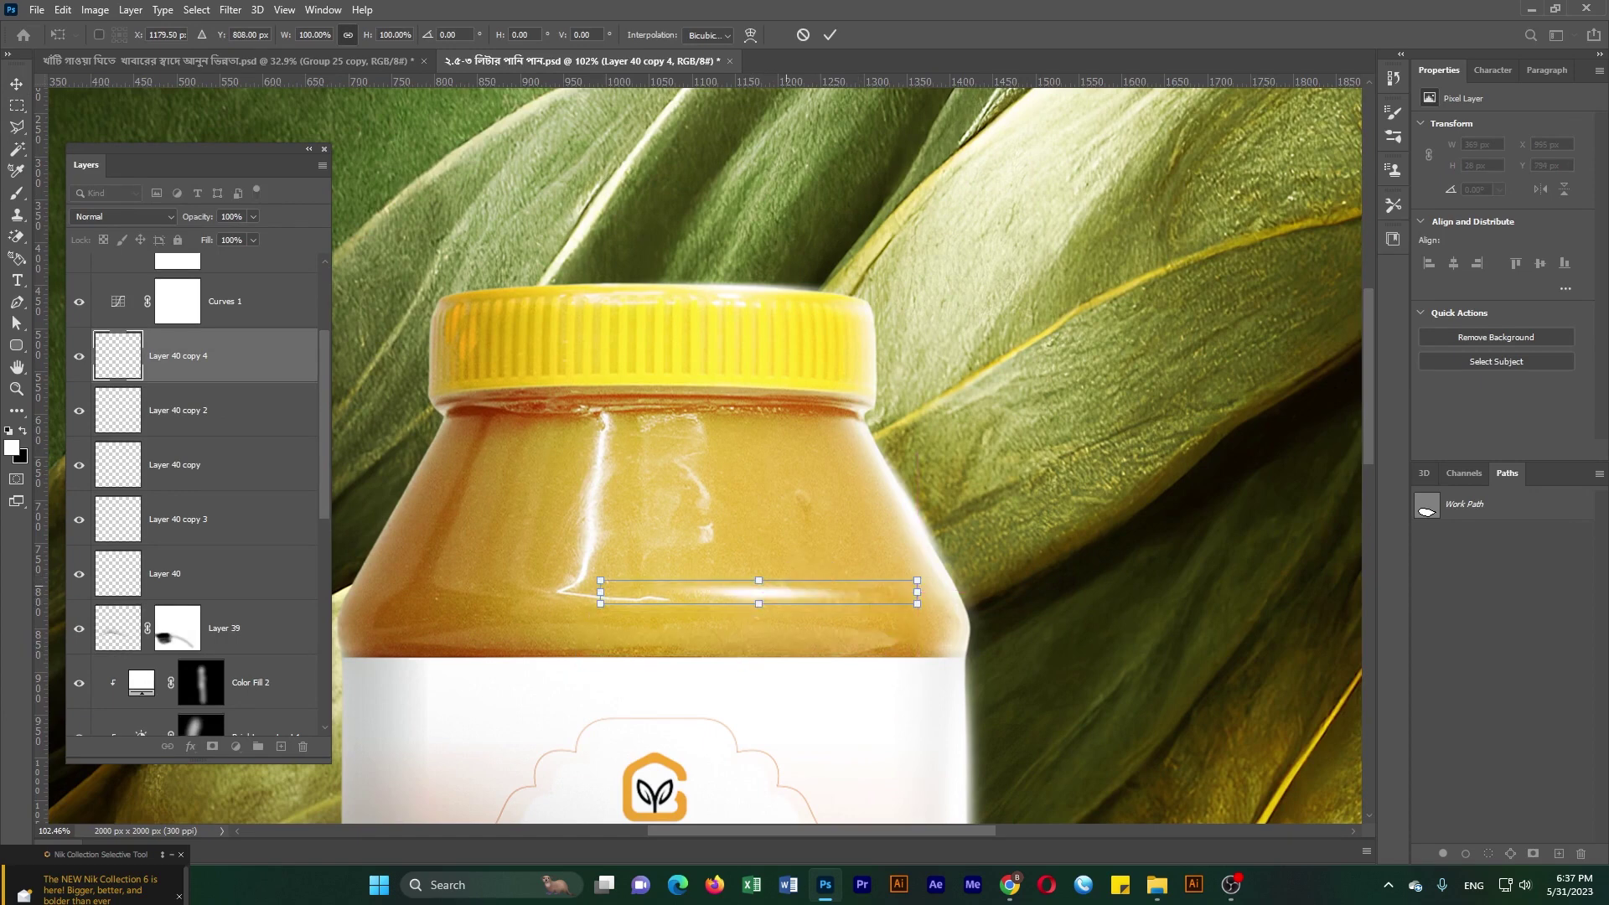
drag(758, 592, 762, 657)
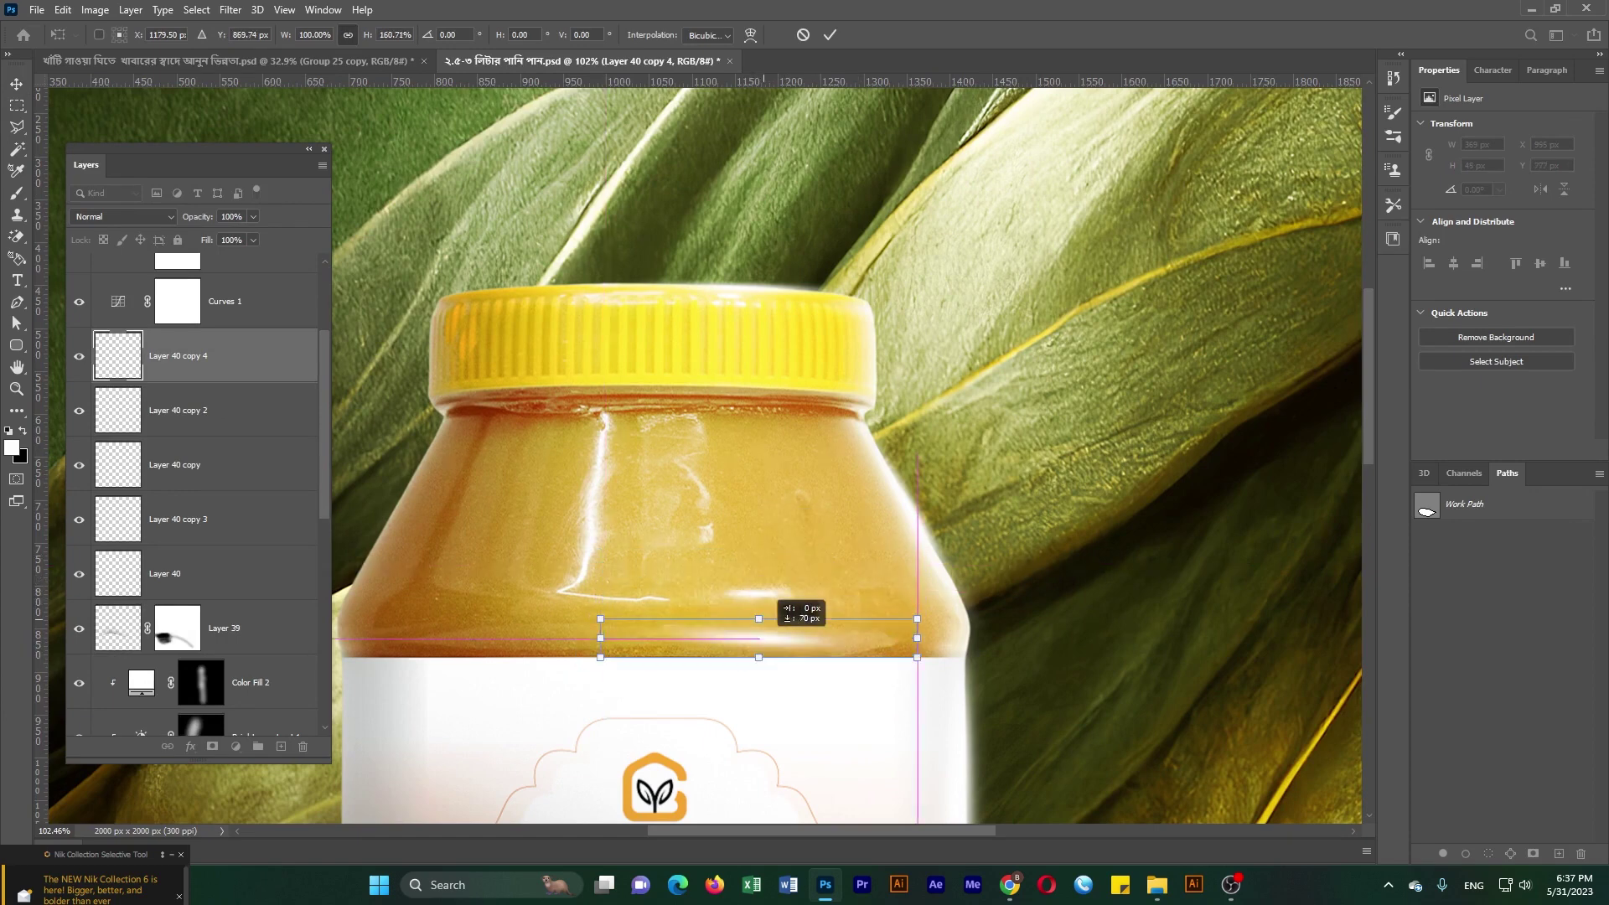
mouse_move(917, 657)
mouse_down()
mouse_move(993, 654)
mouse_move(993, 632)
mouse_up()
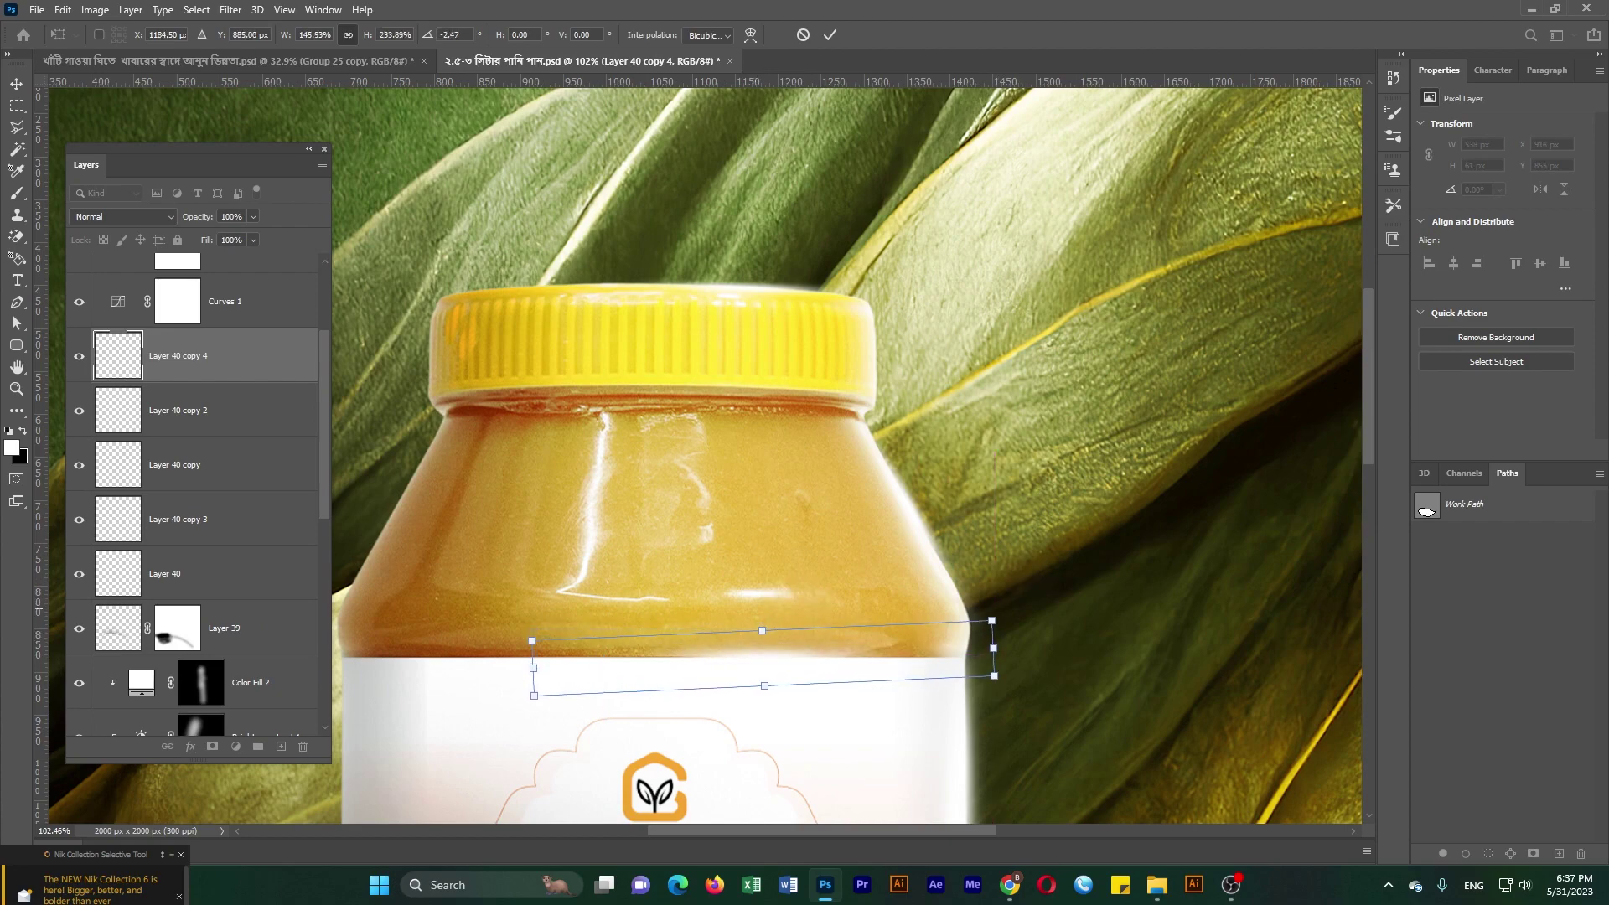
key(Return)
- Duplicate the label highlight streak back up onto the jar cap
key(m)
key(ctrl+0)
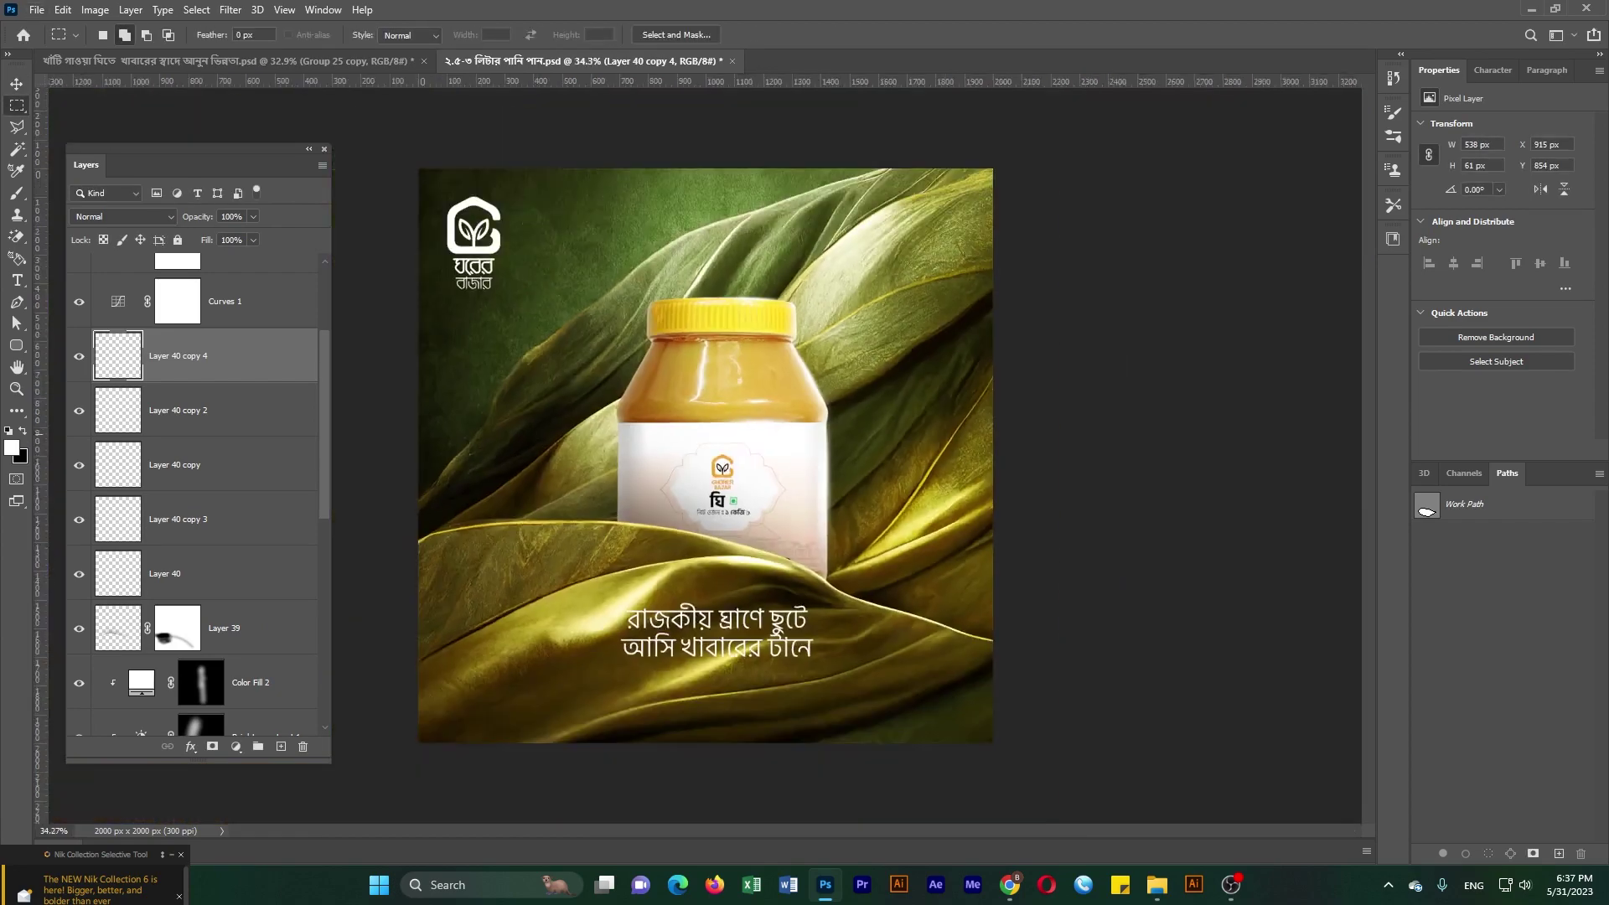
scroll(671, 503, up, 2)
scroll(761, 344, up, 3)
key(v)
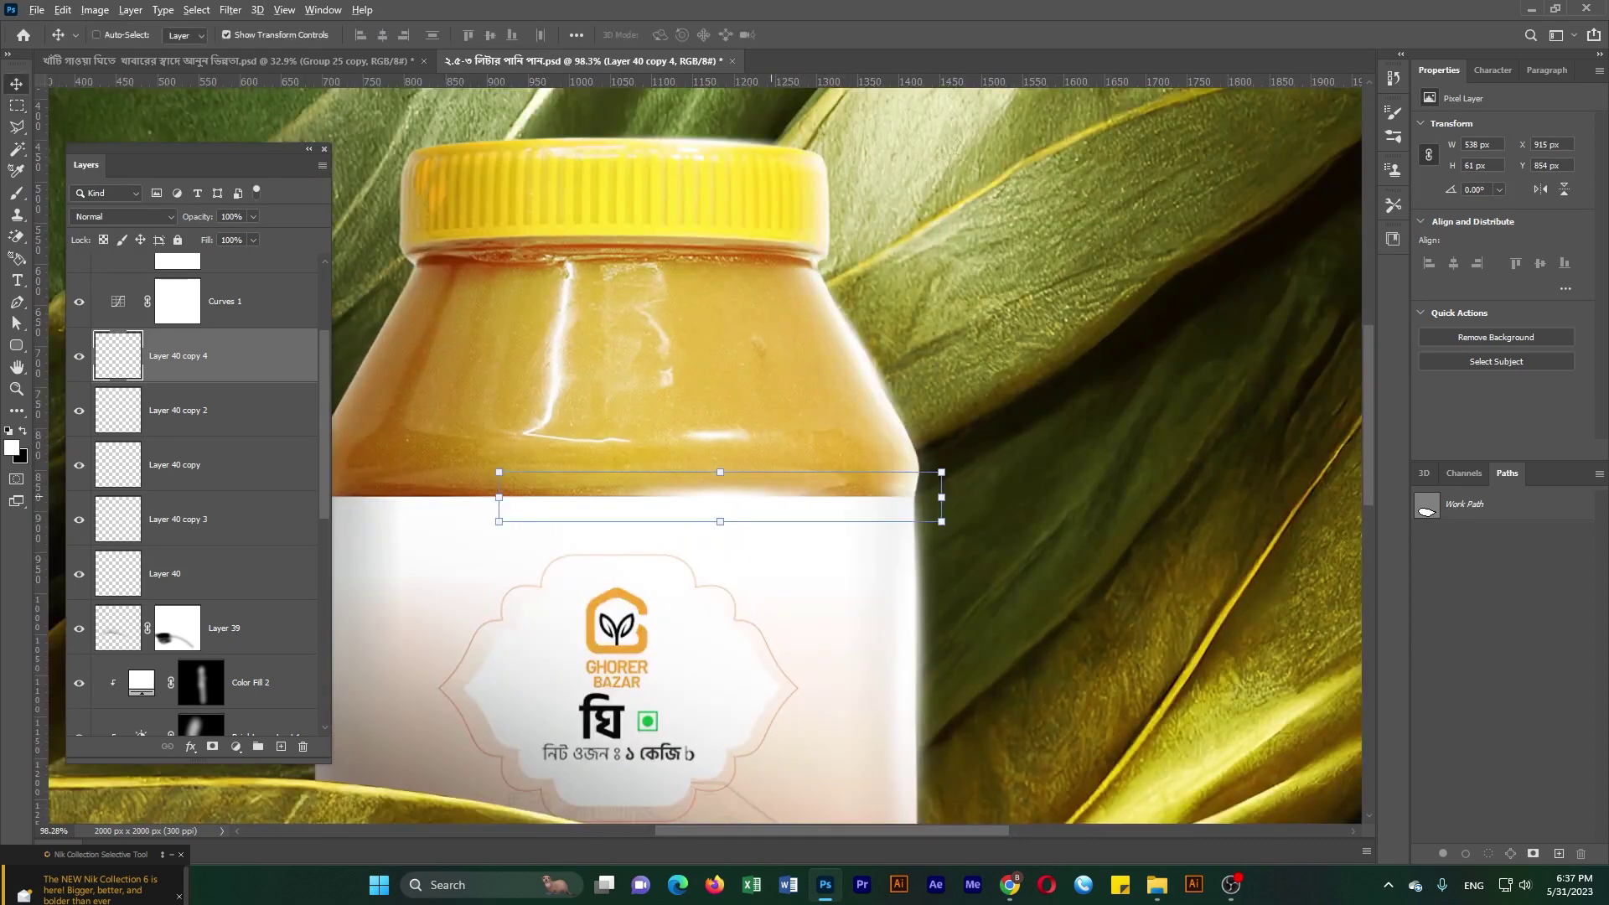
mouse_move(750, 440)
mouse_down()
mouse_move(642, 180)
mouse_move(550, 211)
mouse_up()
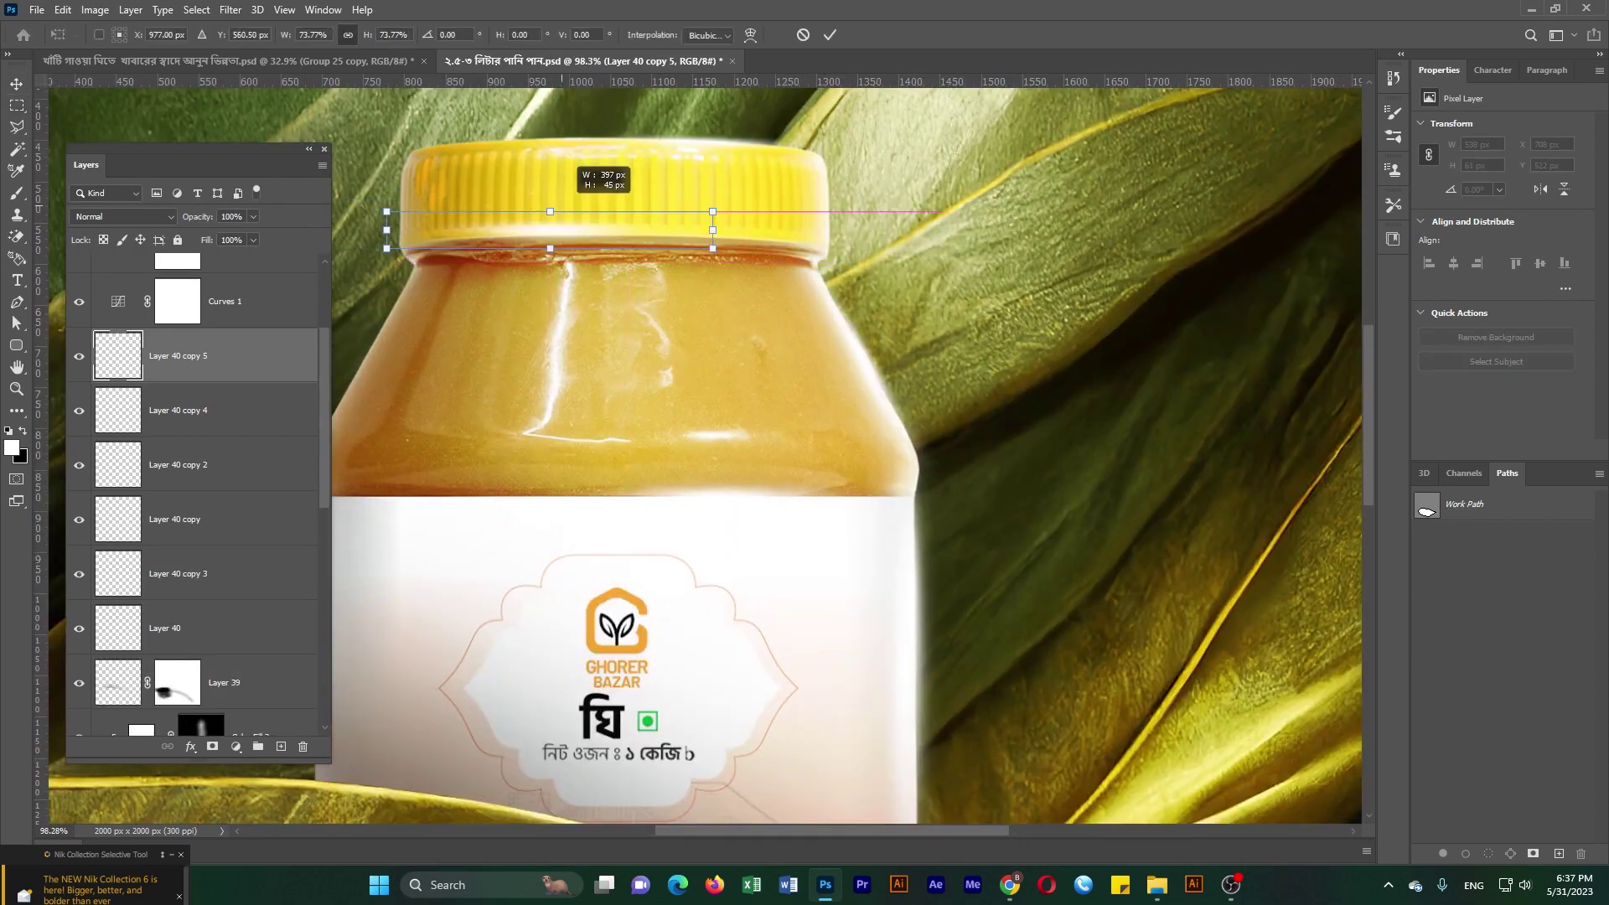
- Blend the cap streak as Screen and make it slightly thinner
click(123, 217)
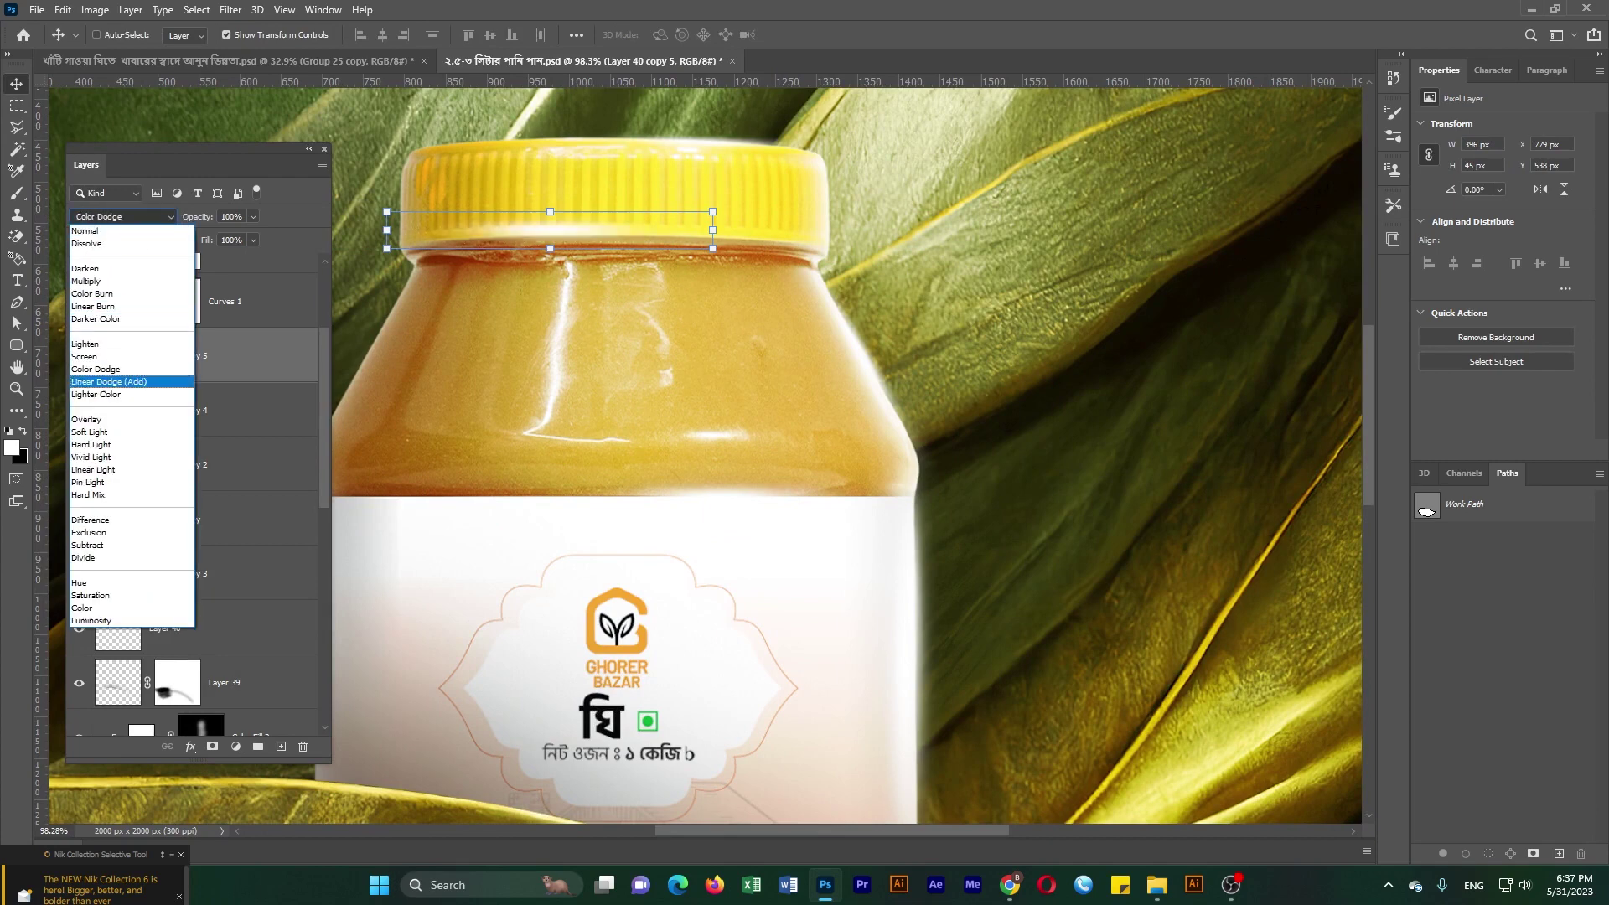
key(Up)
key(Up)
key(Up)
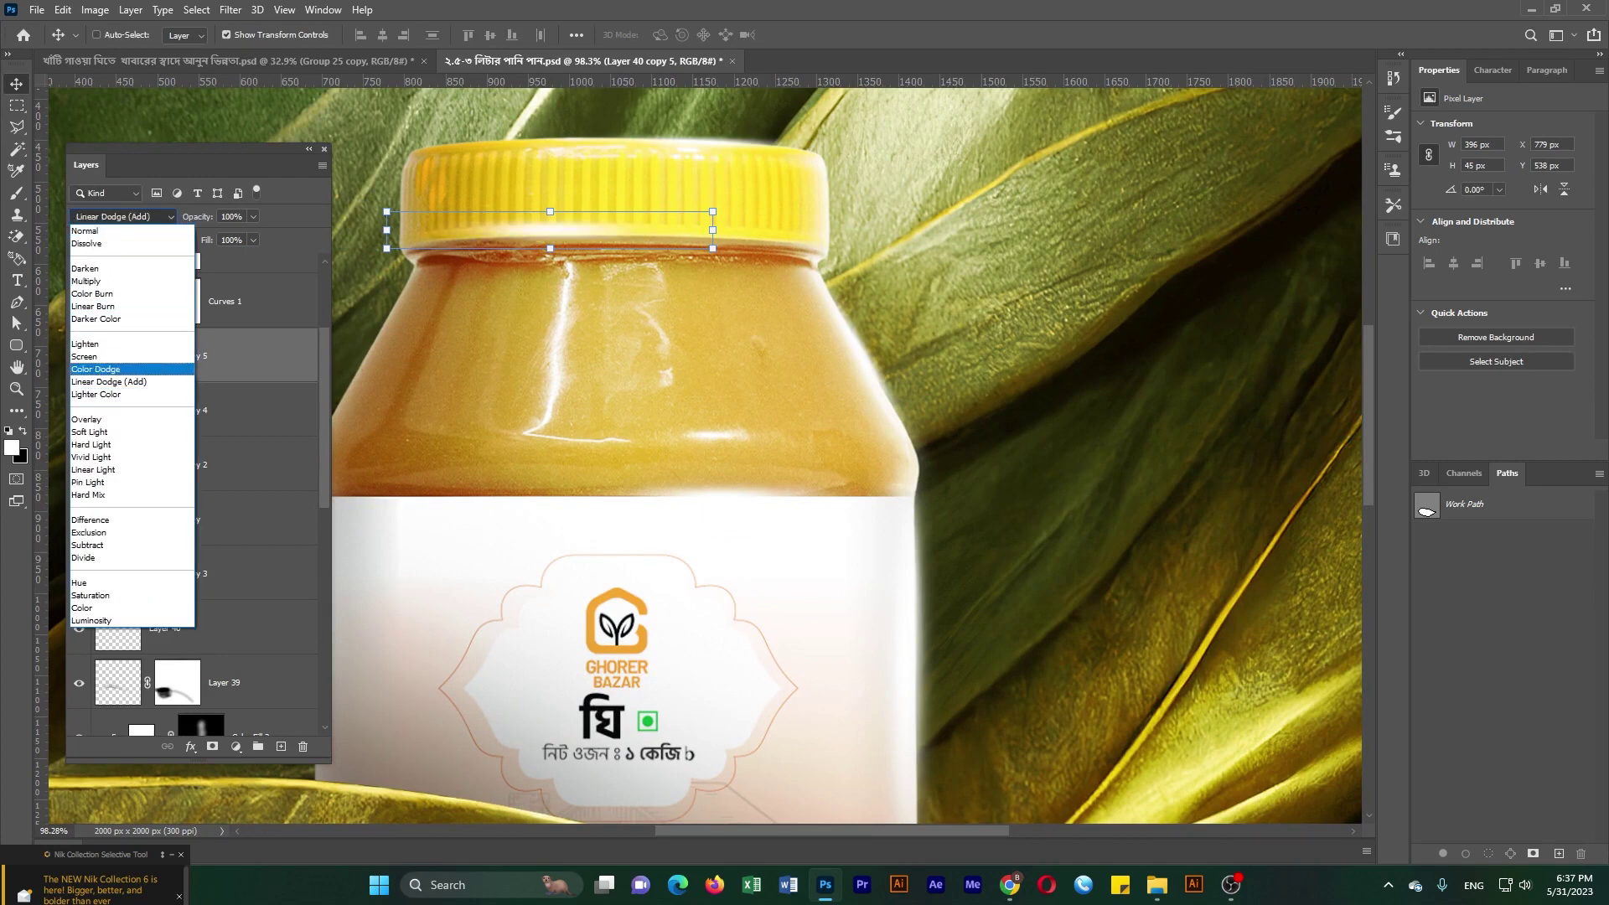
key(Up)
key(Return)
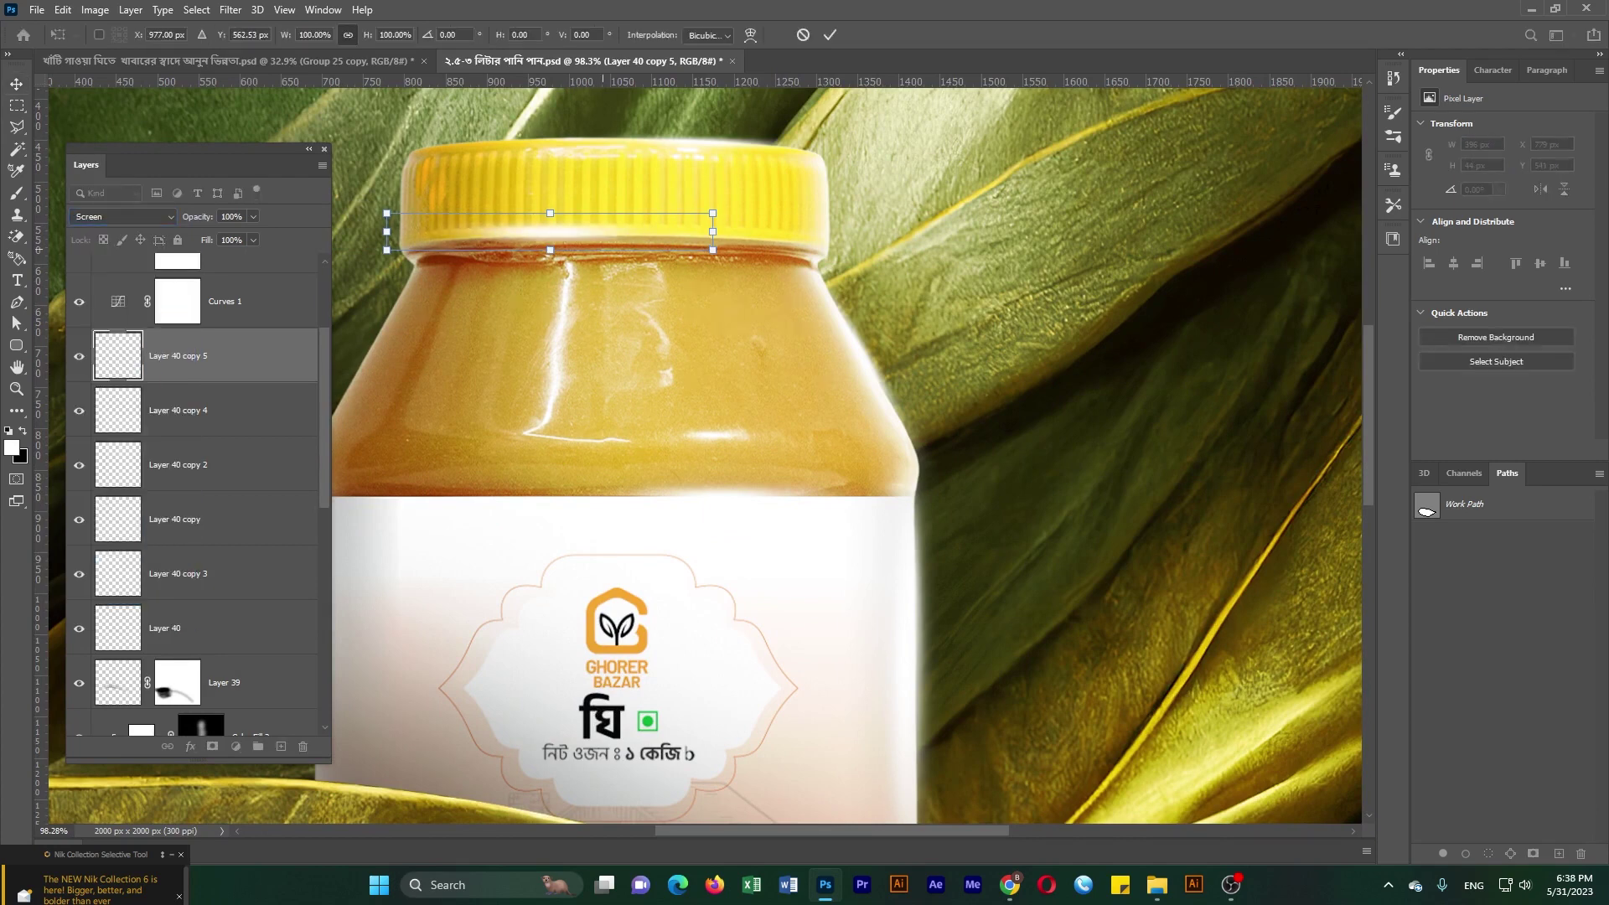
drag(549, 211, 549, 214)
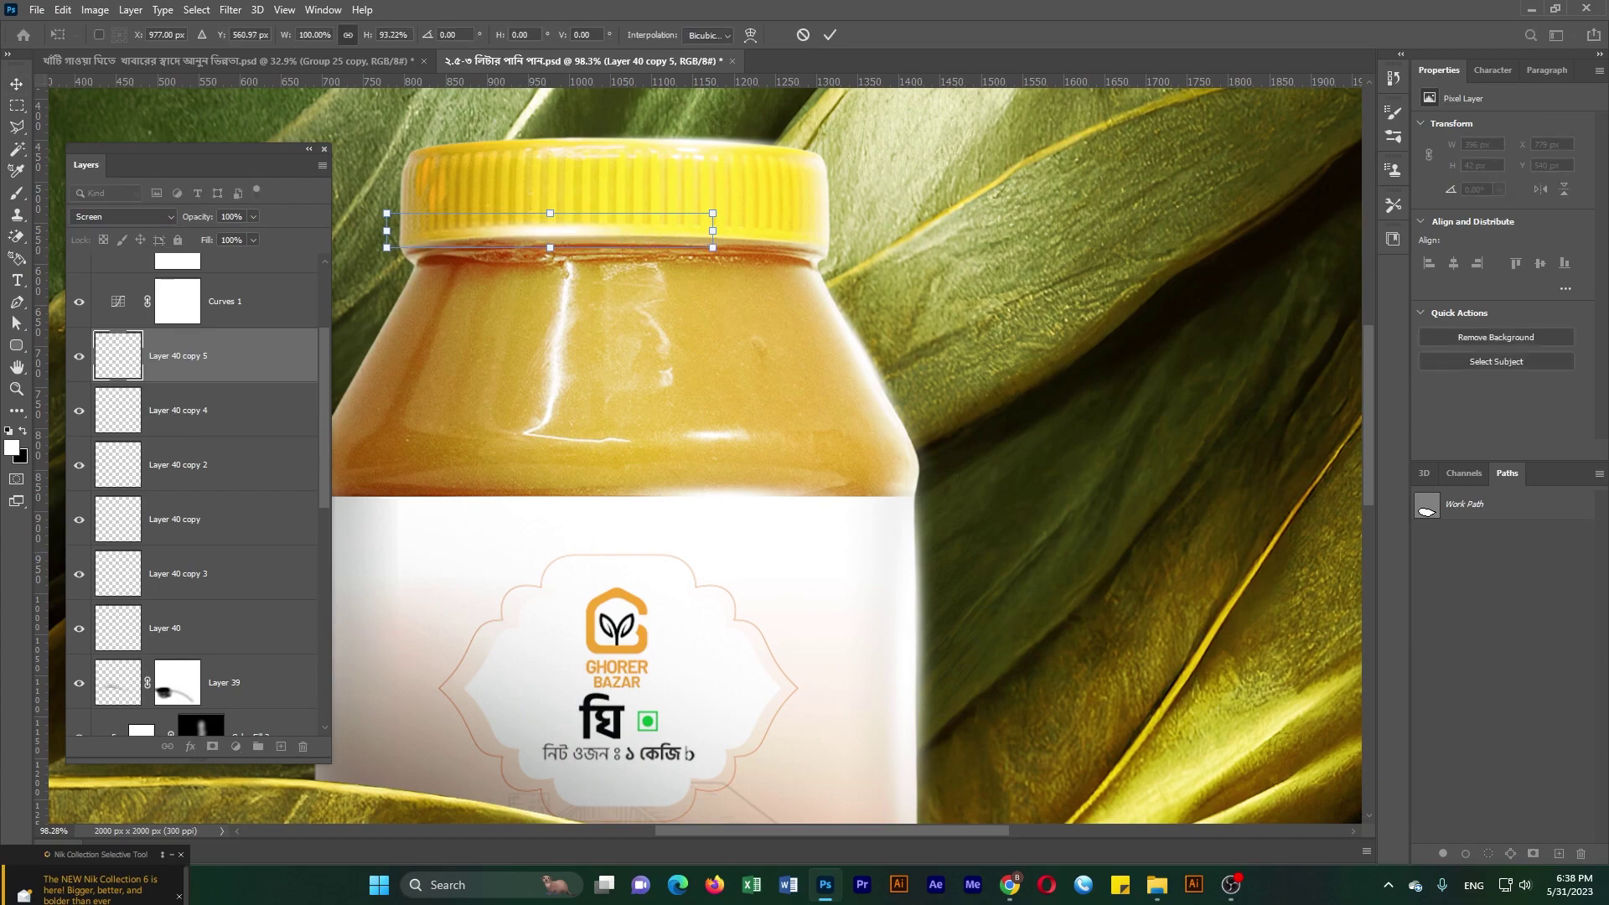
key(Return)
- Set the cap streak (Layer 40 copy 5) opacity to 50%
key(ctrl+0)
scroll(702, 289, up, 3)
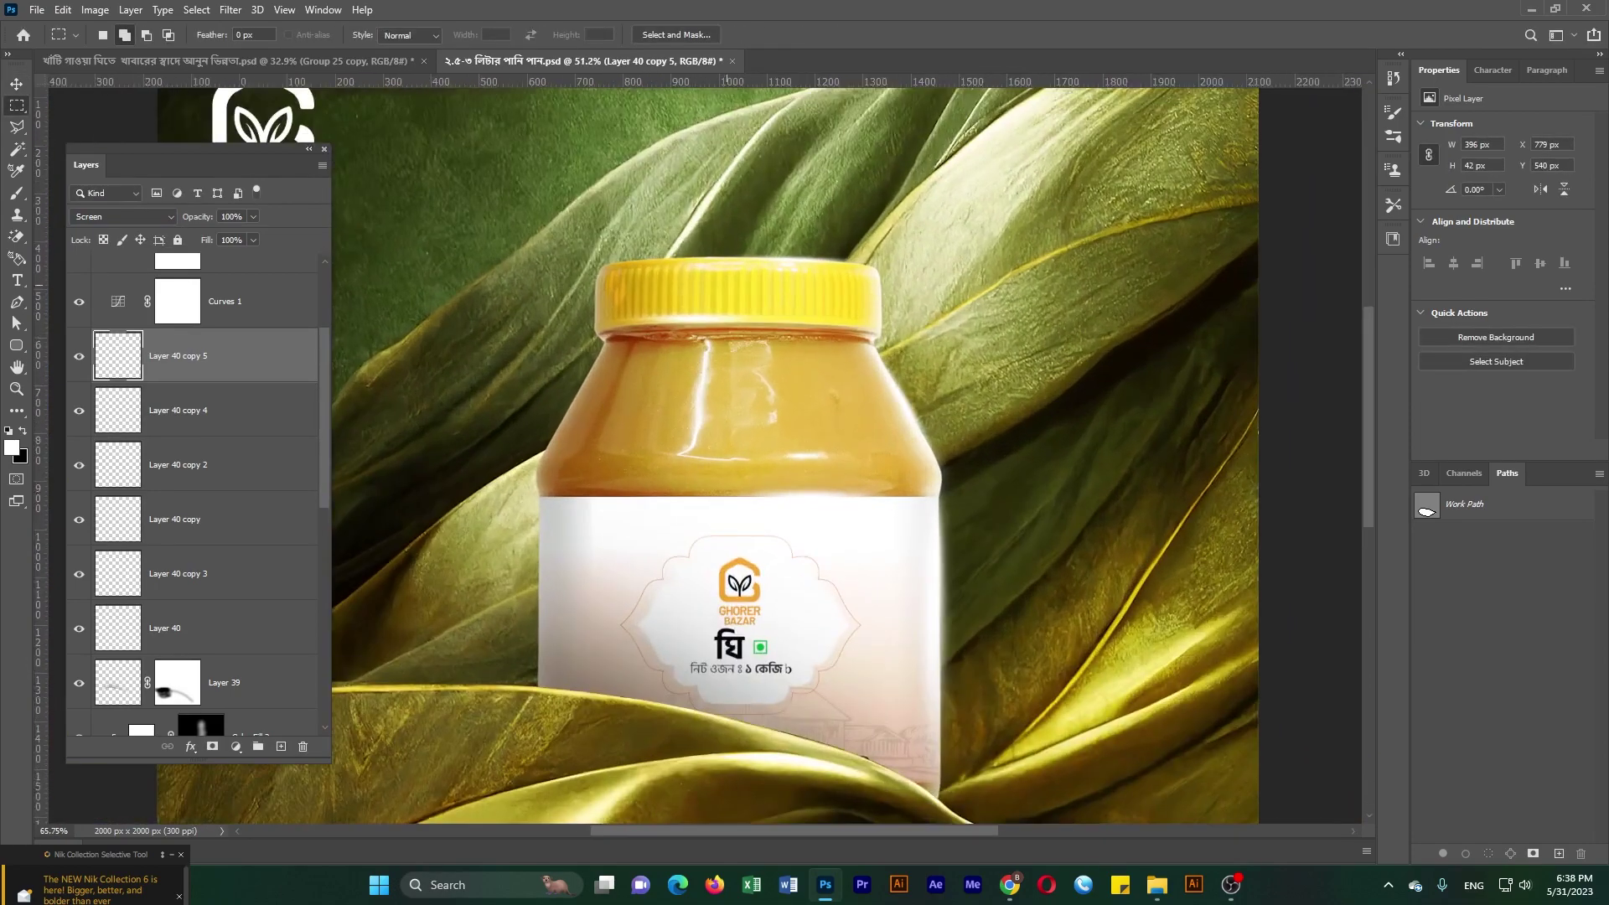
text(50)
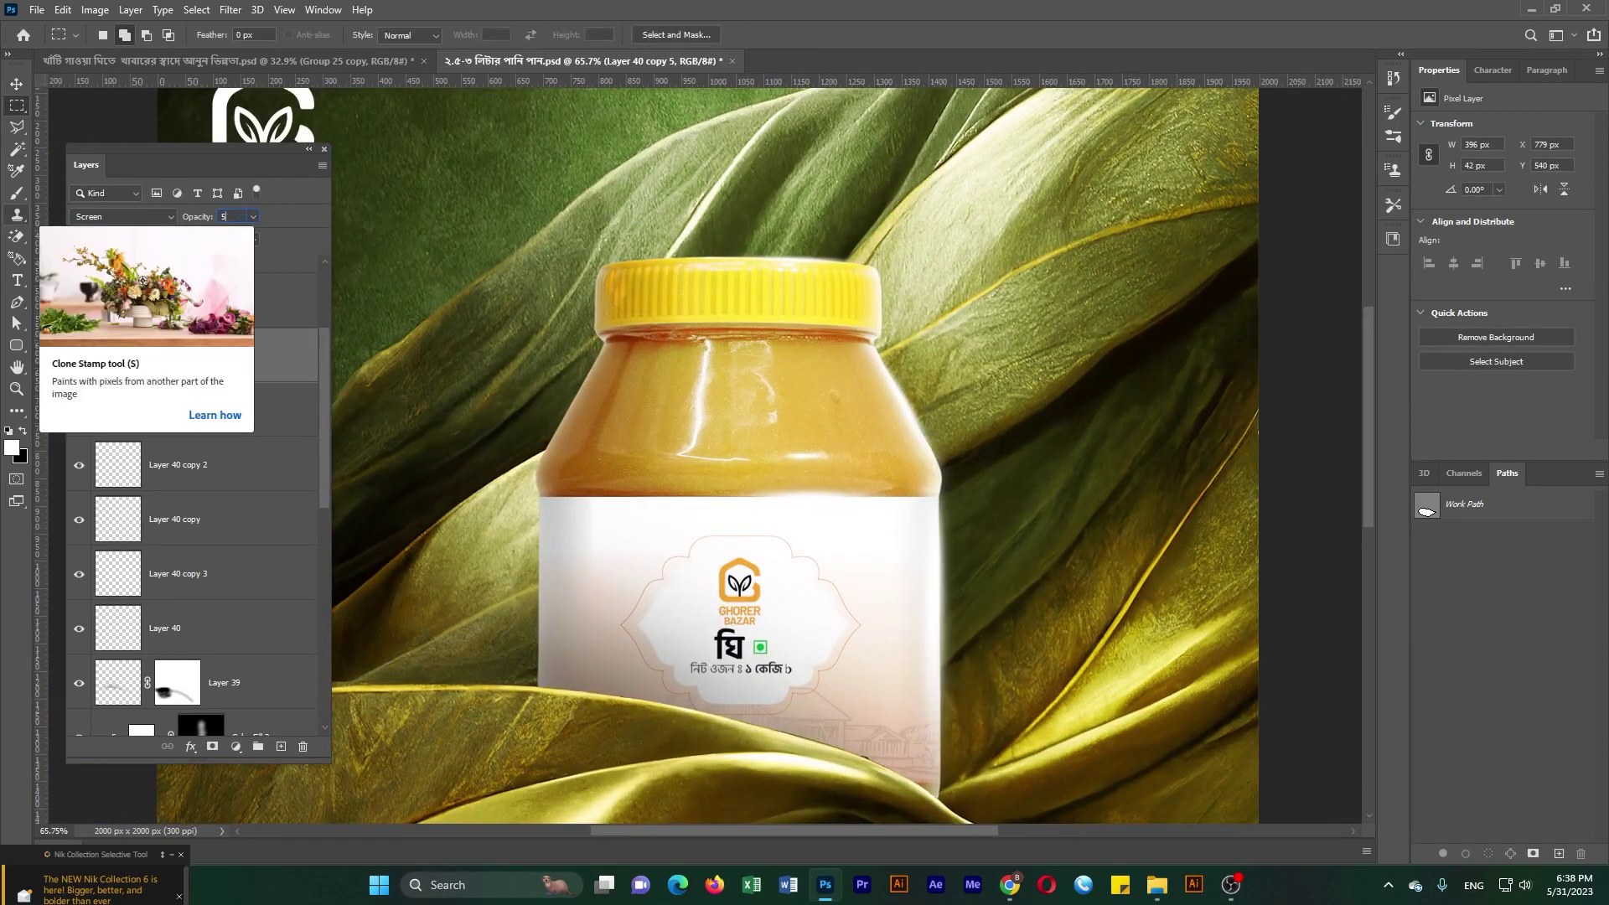
scroll(704, 457, down, 3)
key(ctrl+plus)
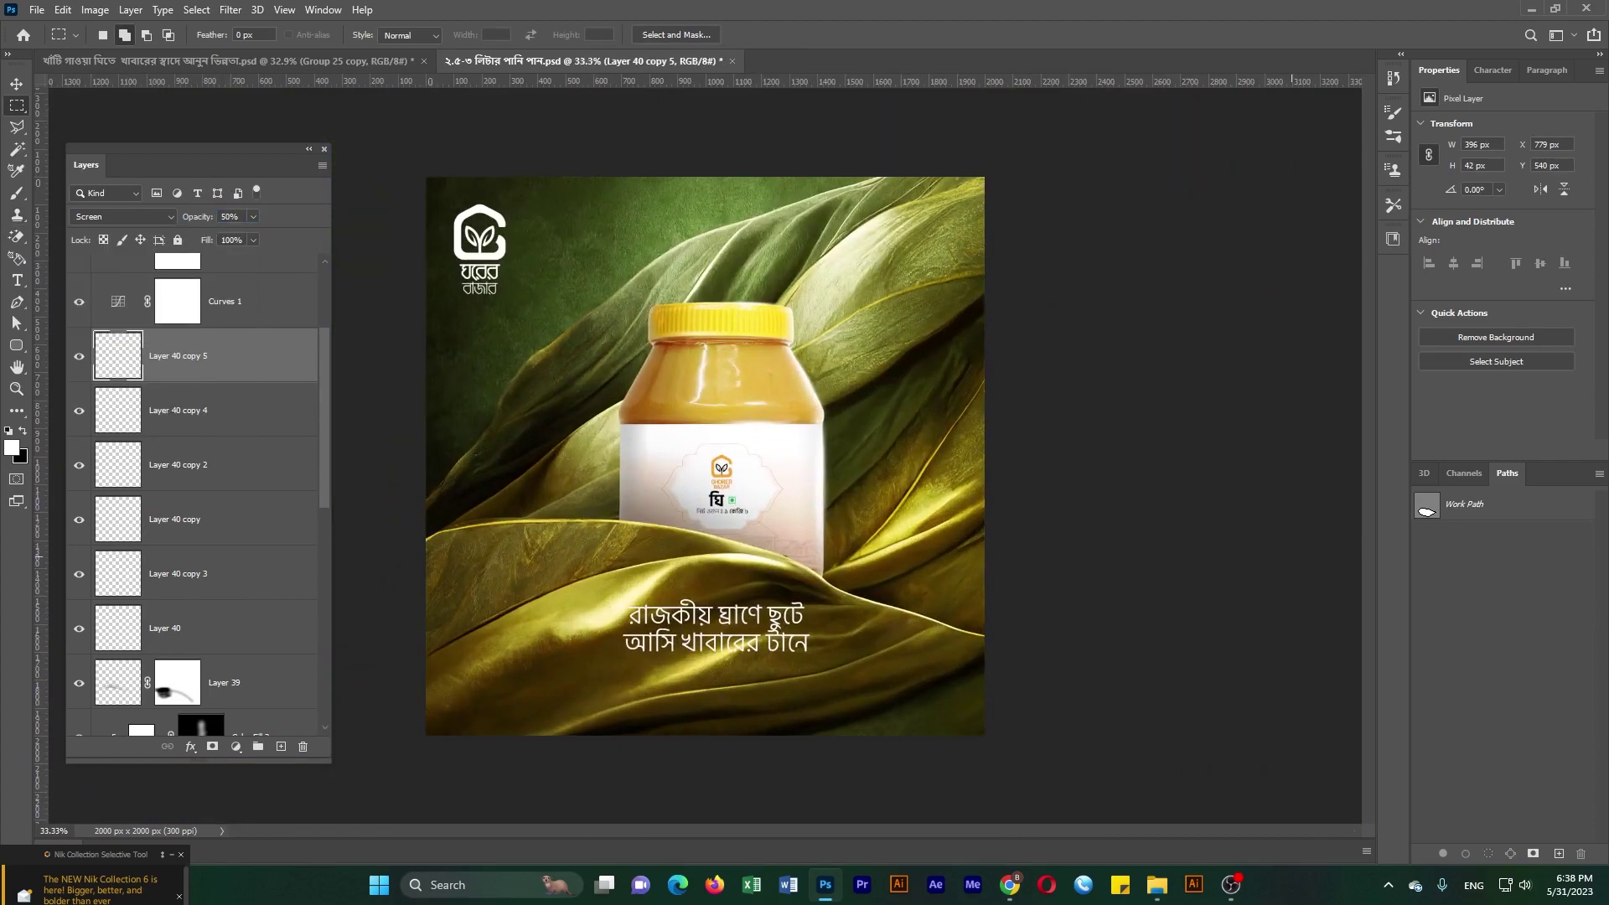
- Nudge the cap highlight down 2 px and raise the tagline to Y 1495 px
key(ctrl+Down)
key(ctrl+Down)
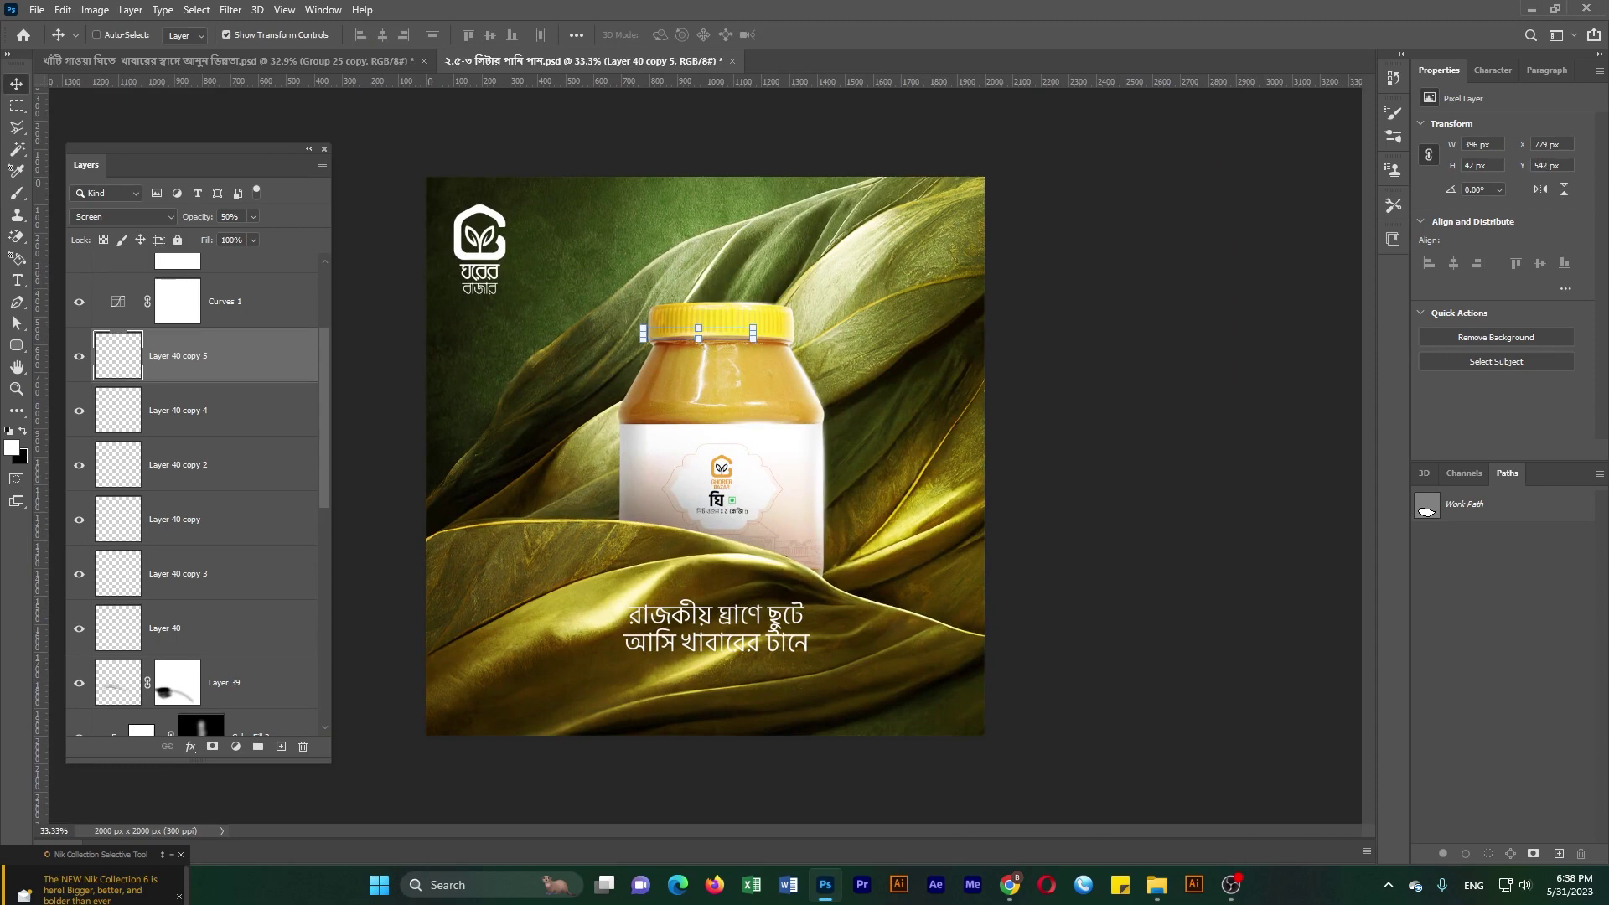
key(alt+period)
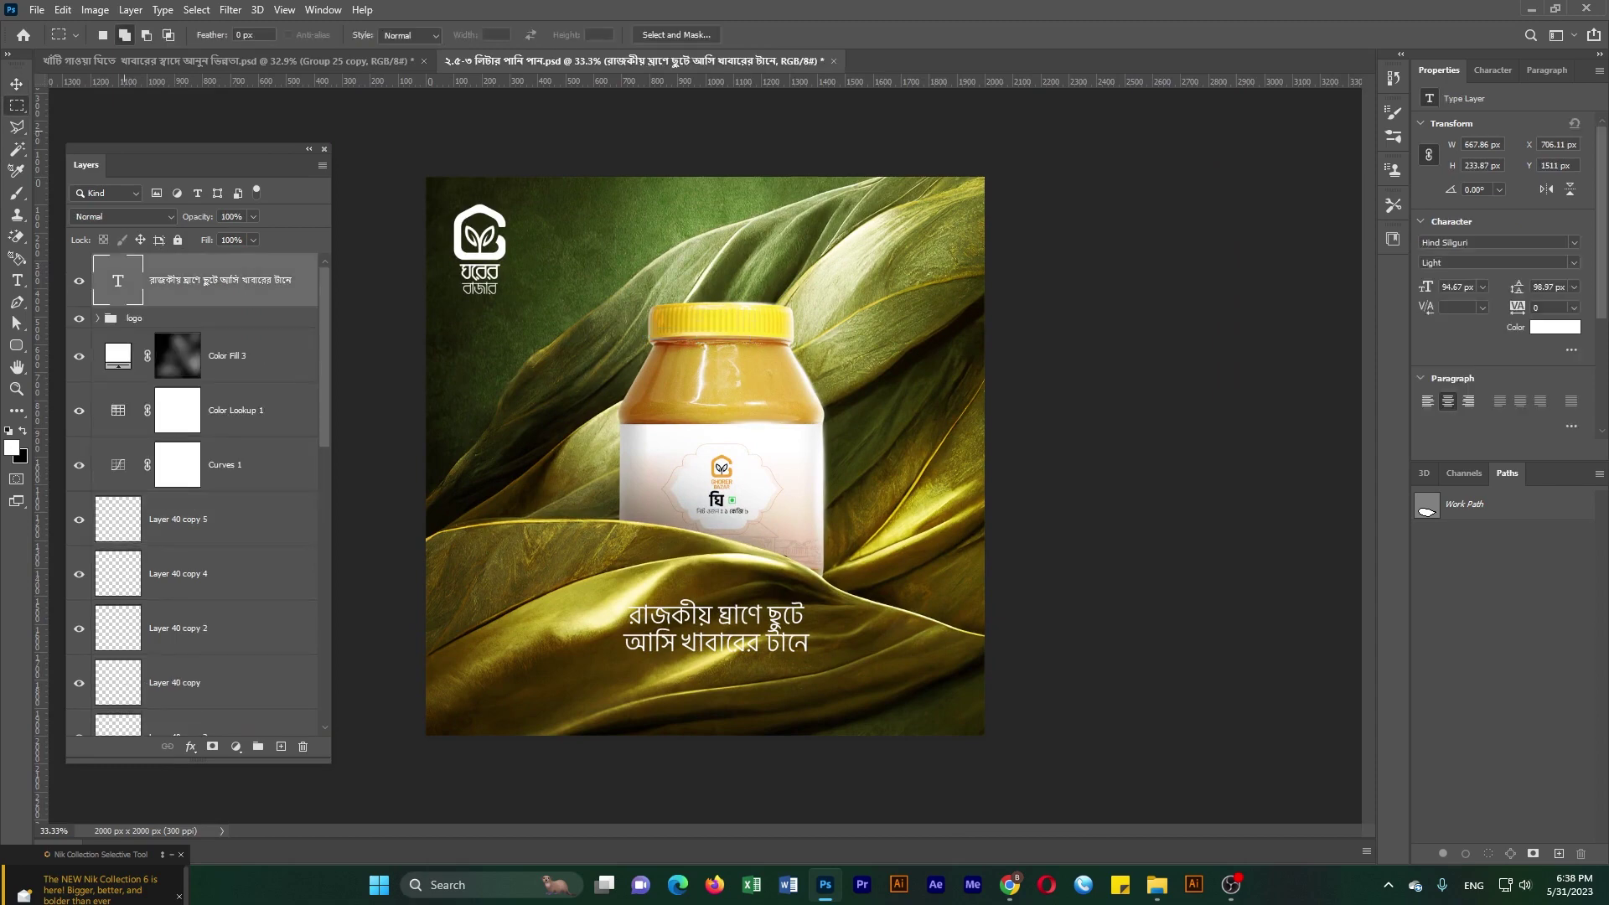
key(ctrl+shift+Up)
key(ctrl+Up)
key(ctrl+Up)
key(ctrl+Up)
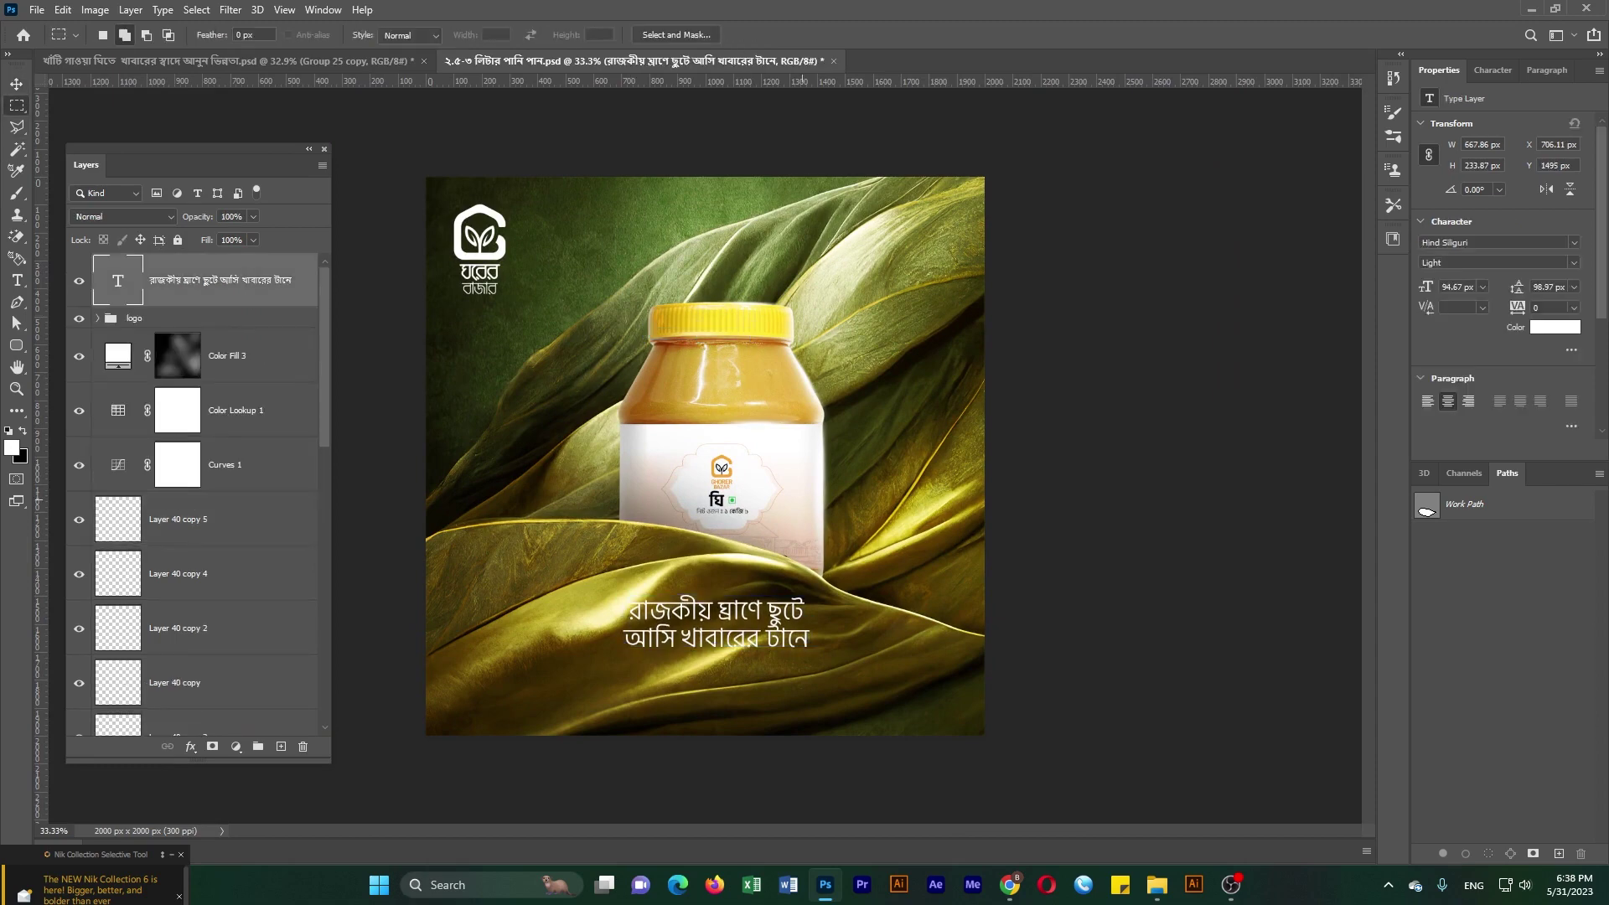
scroll(705, 456, up, 2)
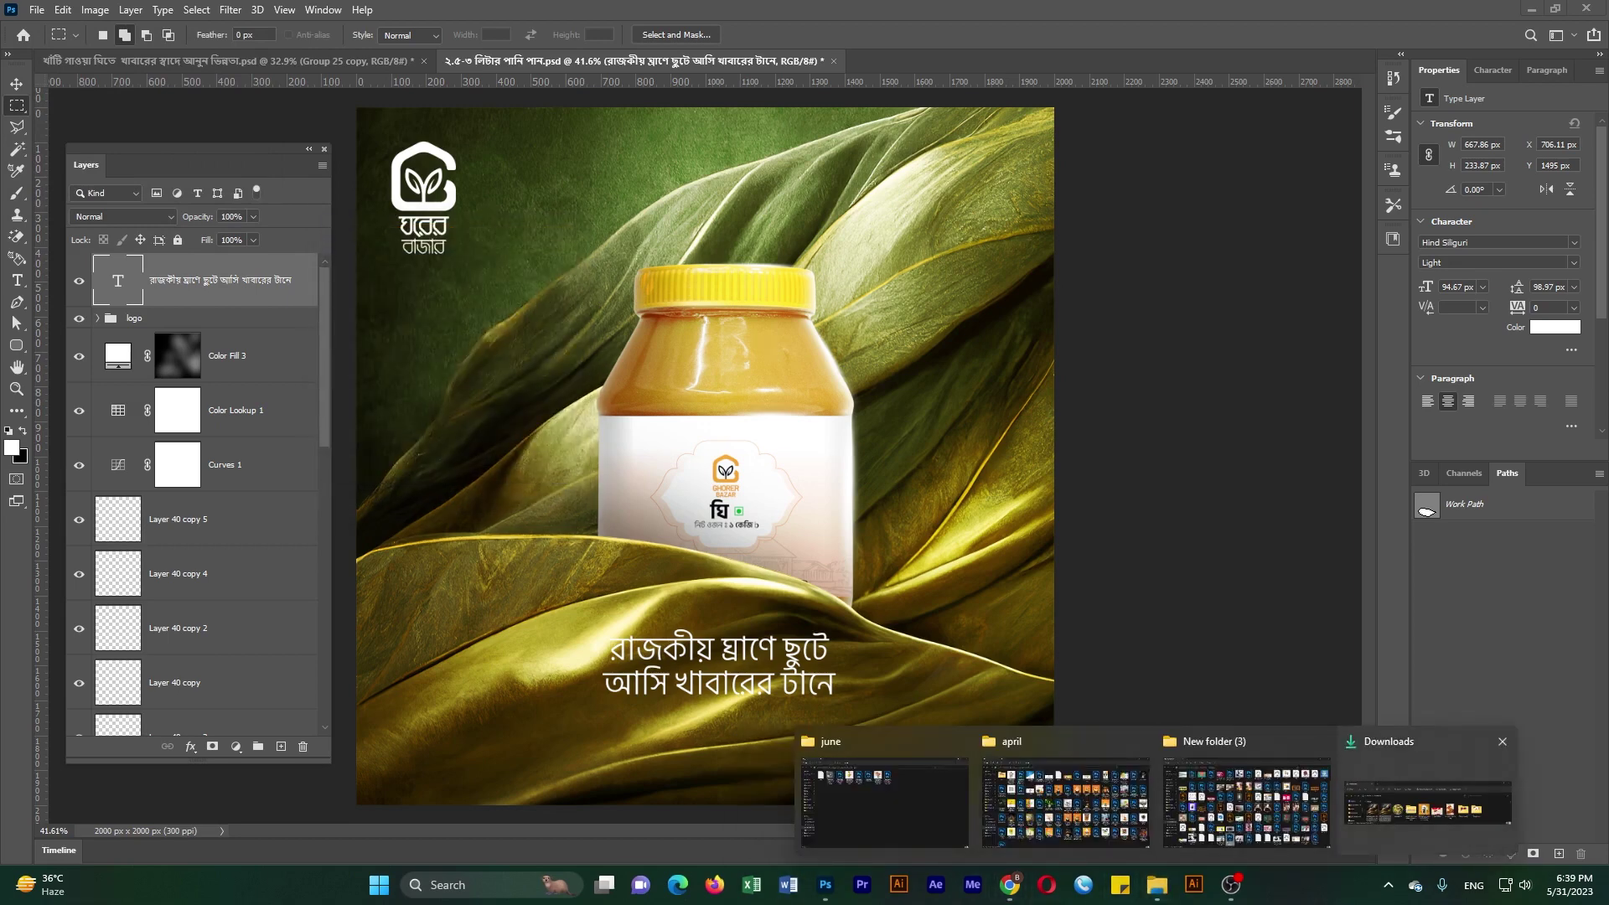
- Paste the smoke image and place its layer below the logo group
key(ctrl+v)
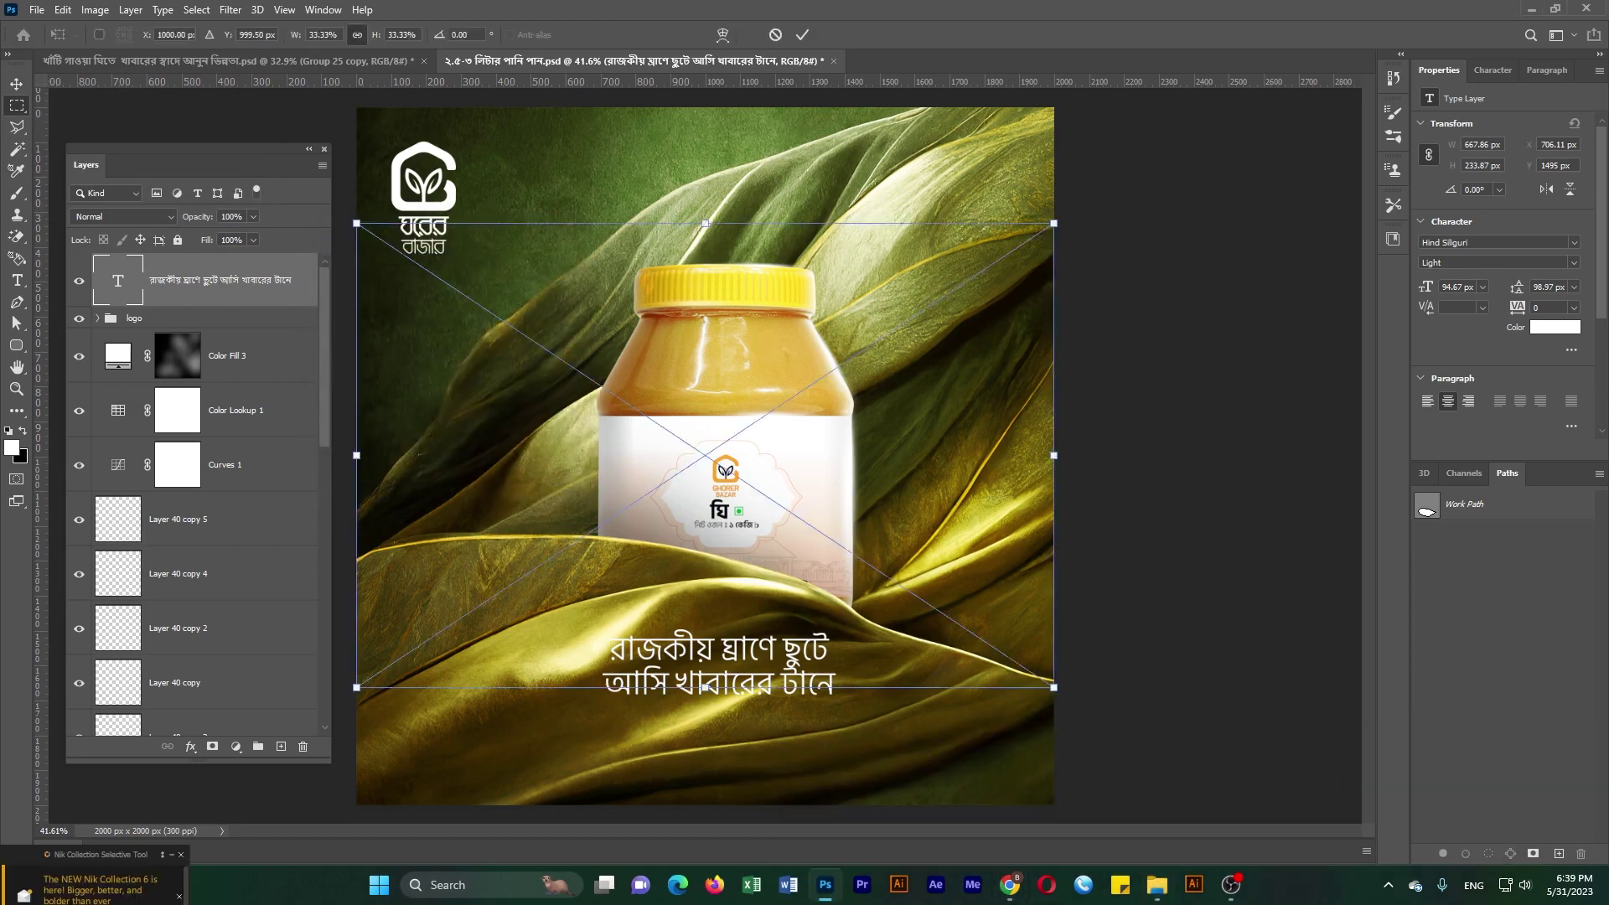
key(Return)
drag(118, 280, 118, 377)
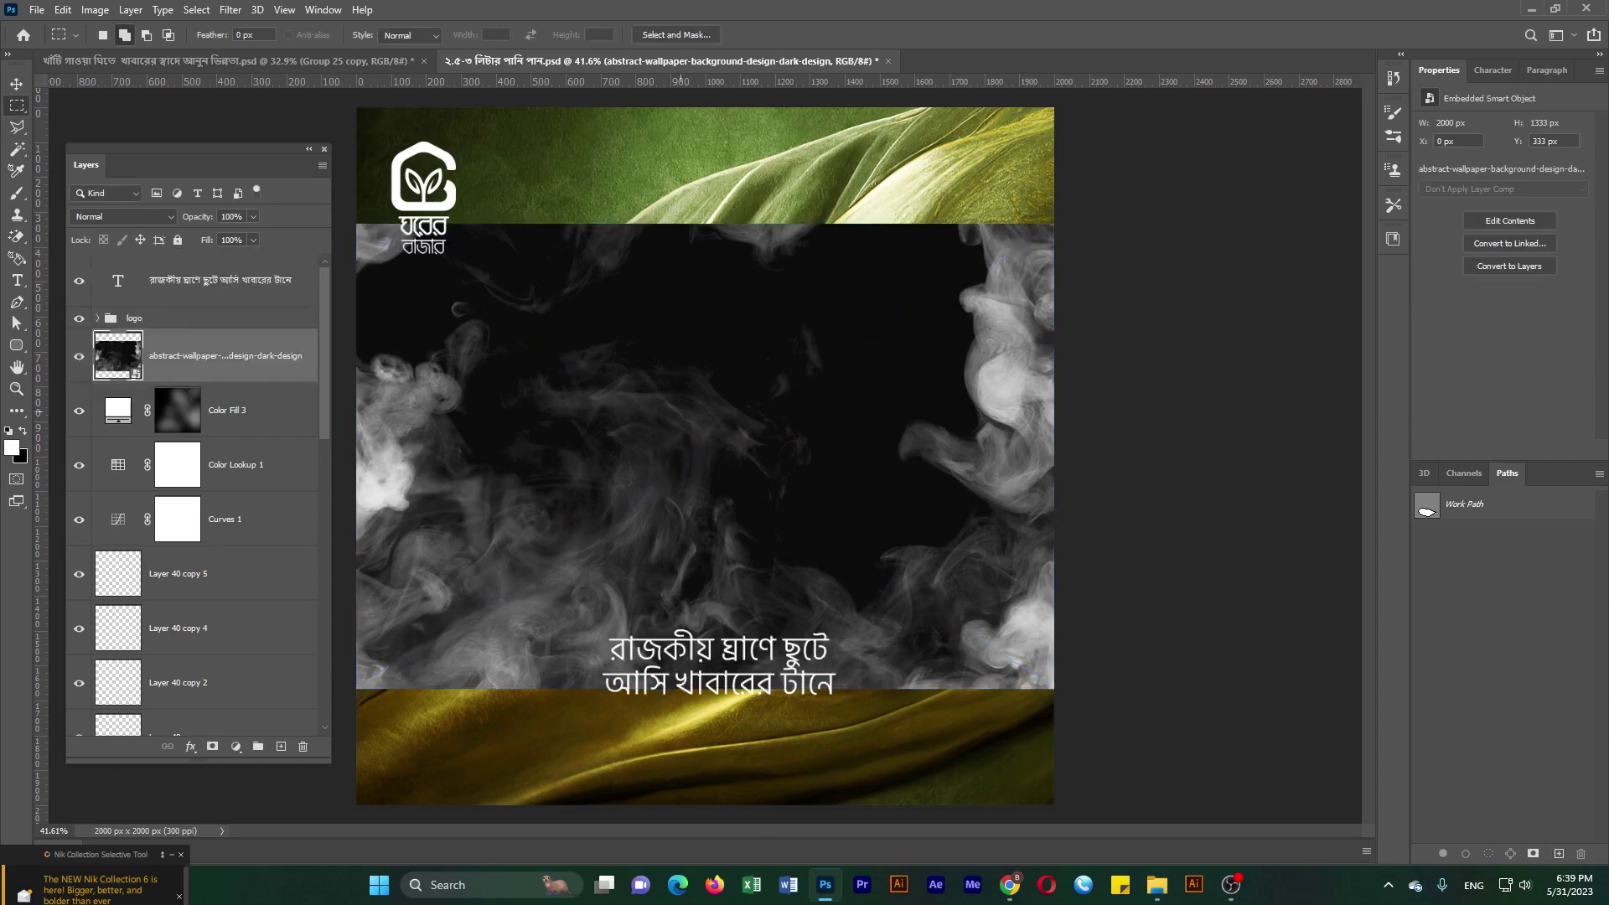
scroll(705, 456, down, 3)
- Stretch the smoke to fill the 2000 px canvas height and blend it as Screen
key(v)
drag(705, 331, 705, 269)
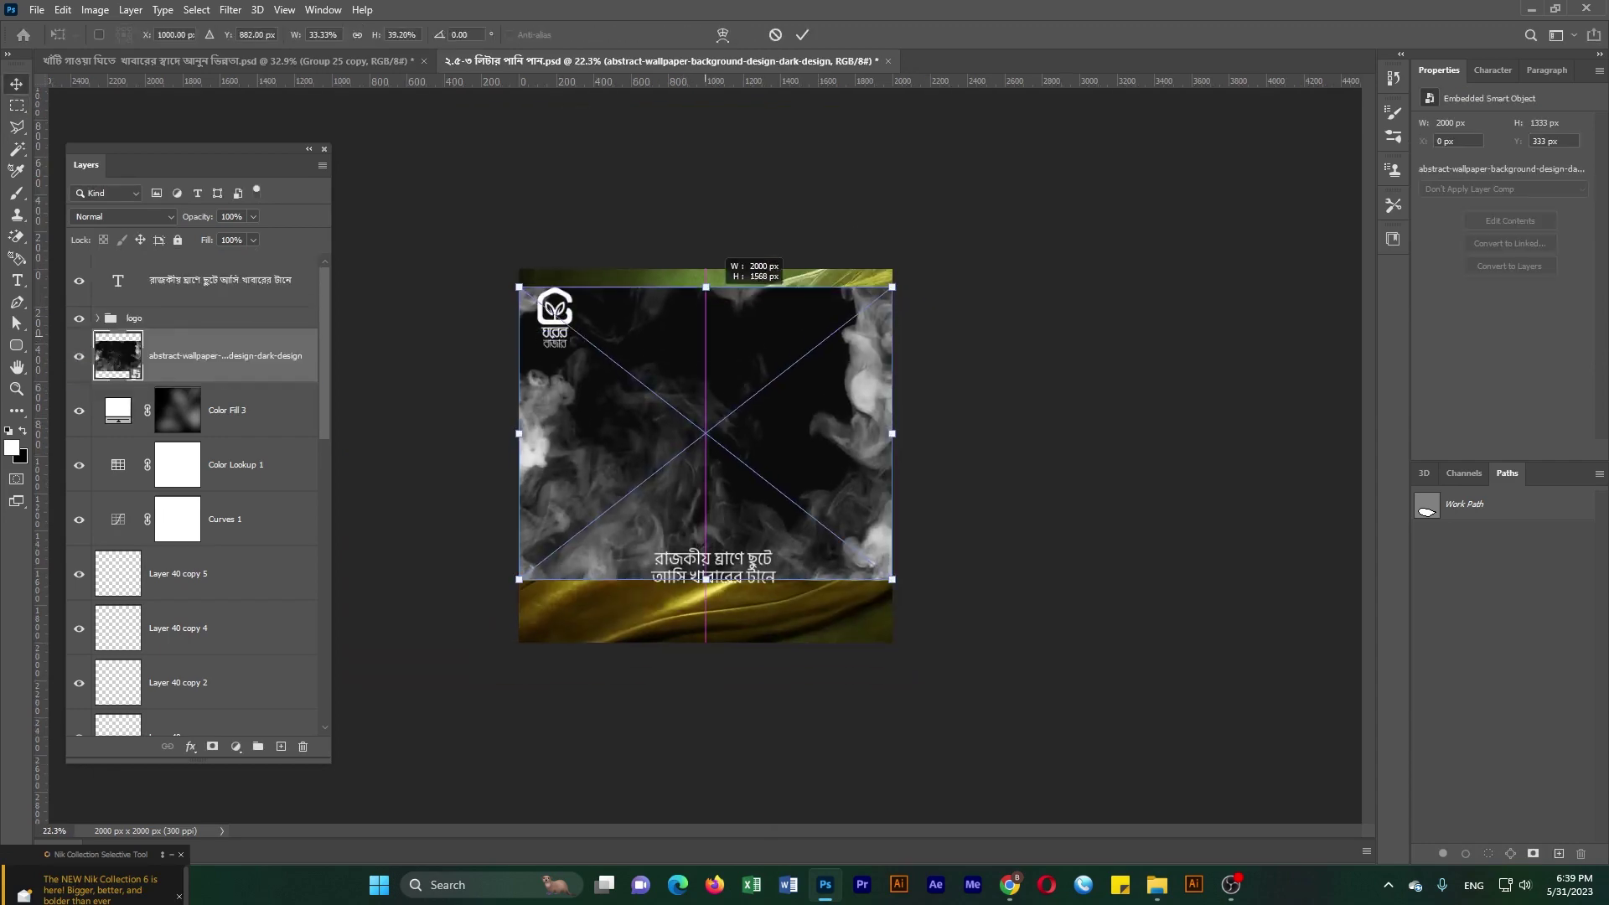
drag(706, 579, 706, 642)
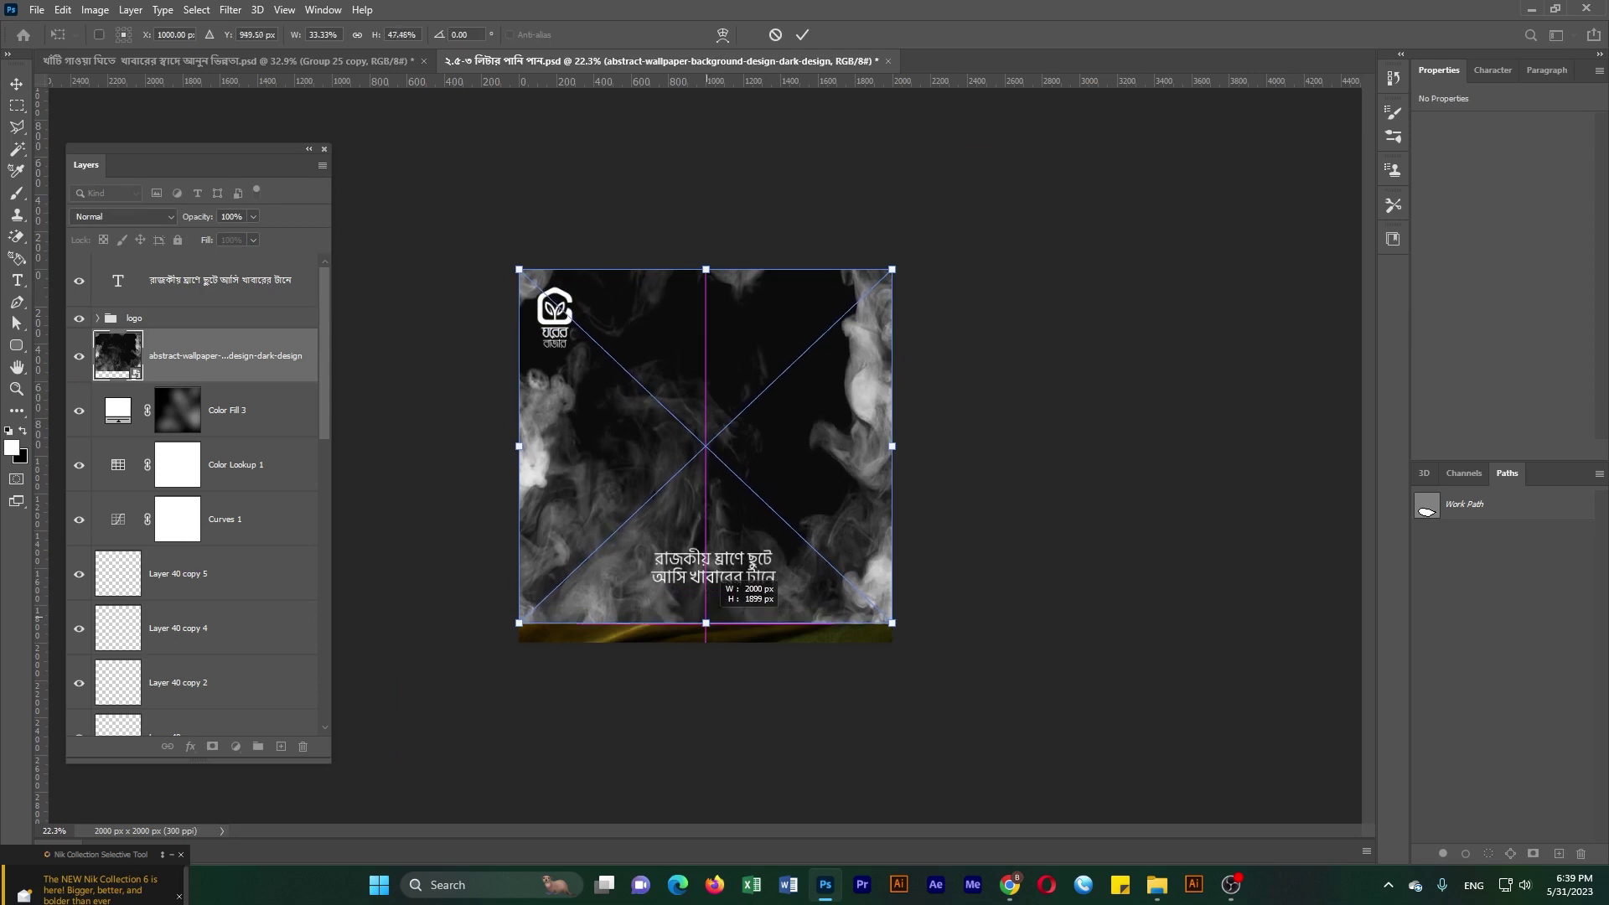
scroll(705, 456, up, 2)
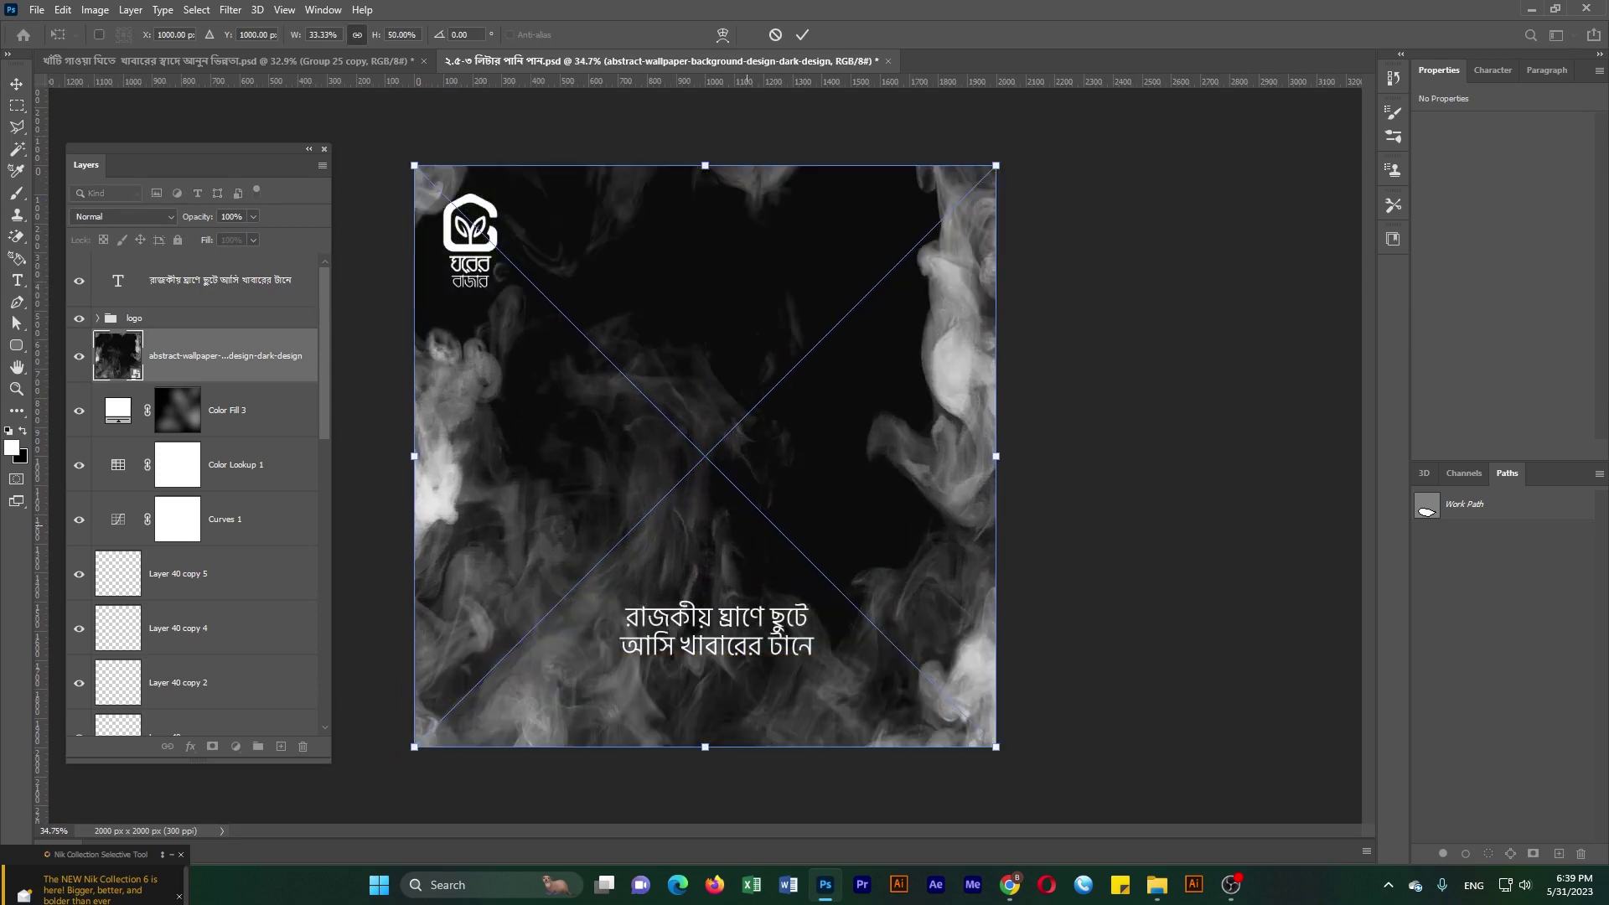
key(Return)
click(123, 216)
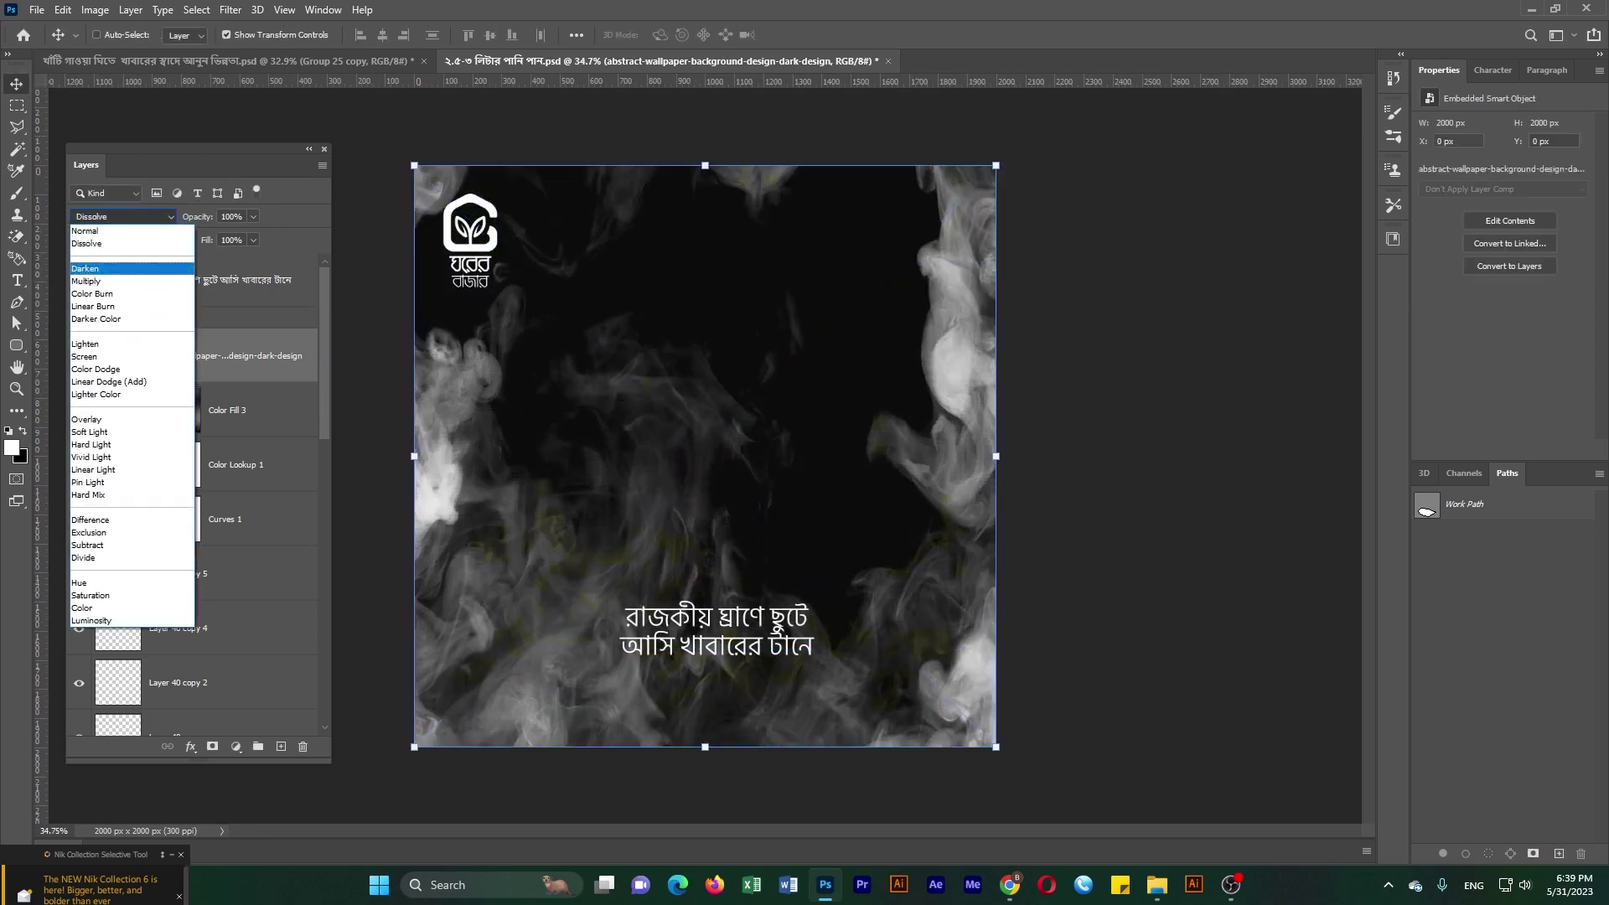
click(84, 357)
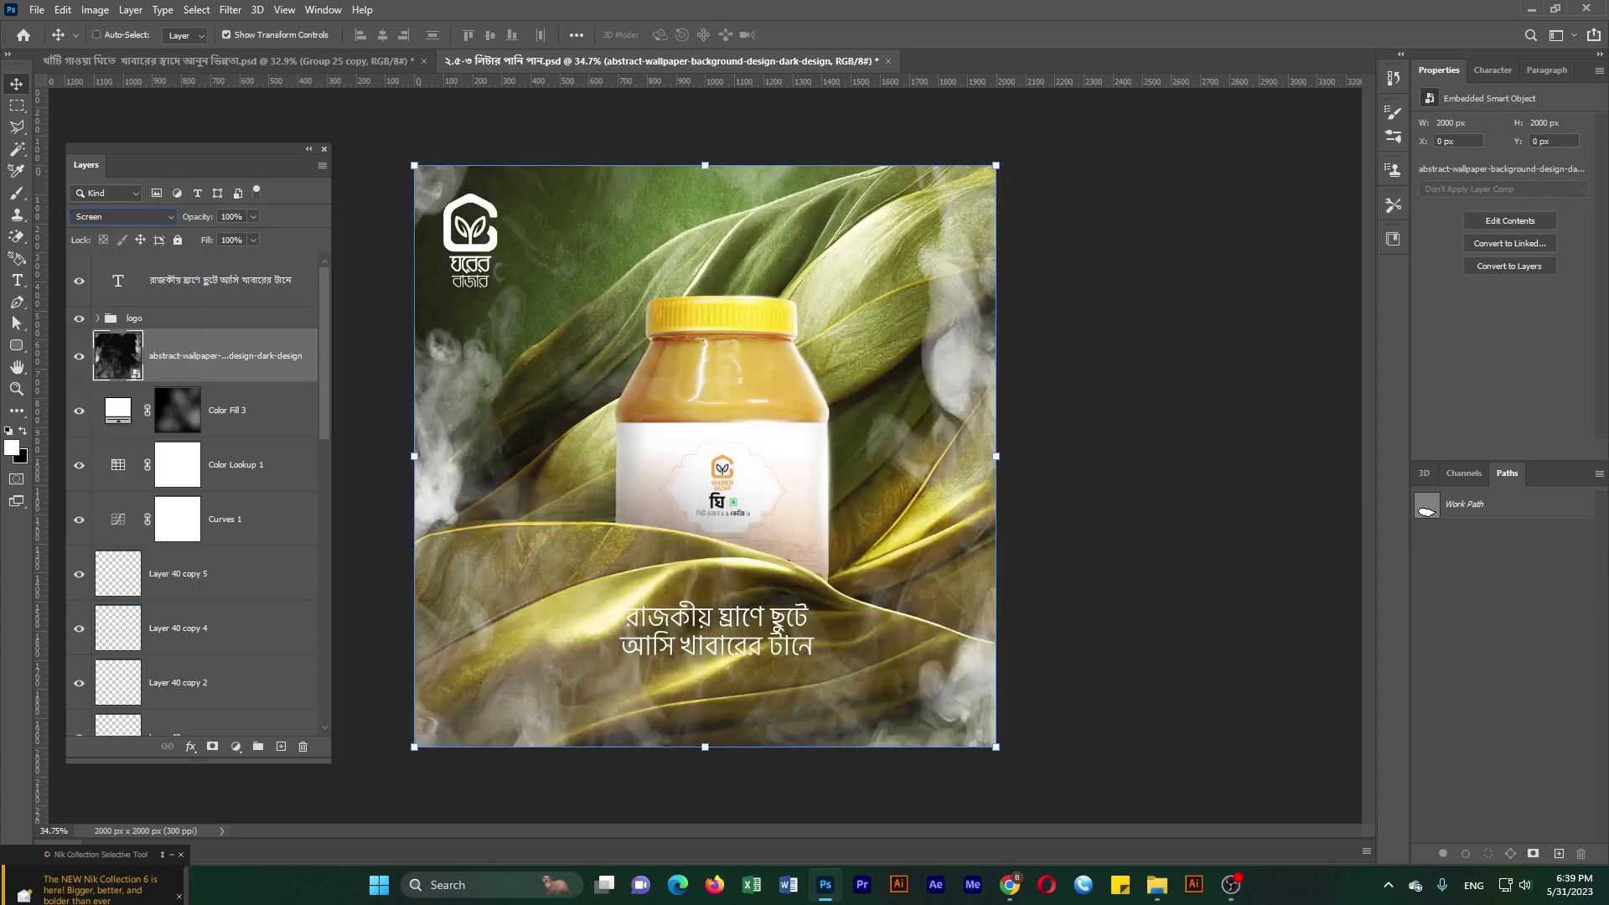
- Apply a 31.8 px Gaussian Blur to the smoke overlay layer
click(230, 9)
mouse_move(240, 198)
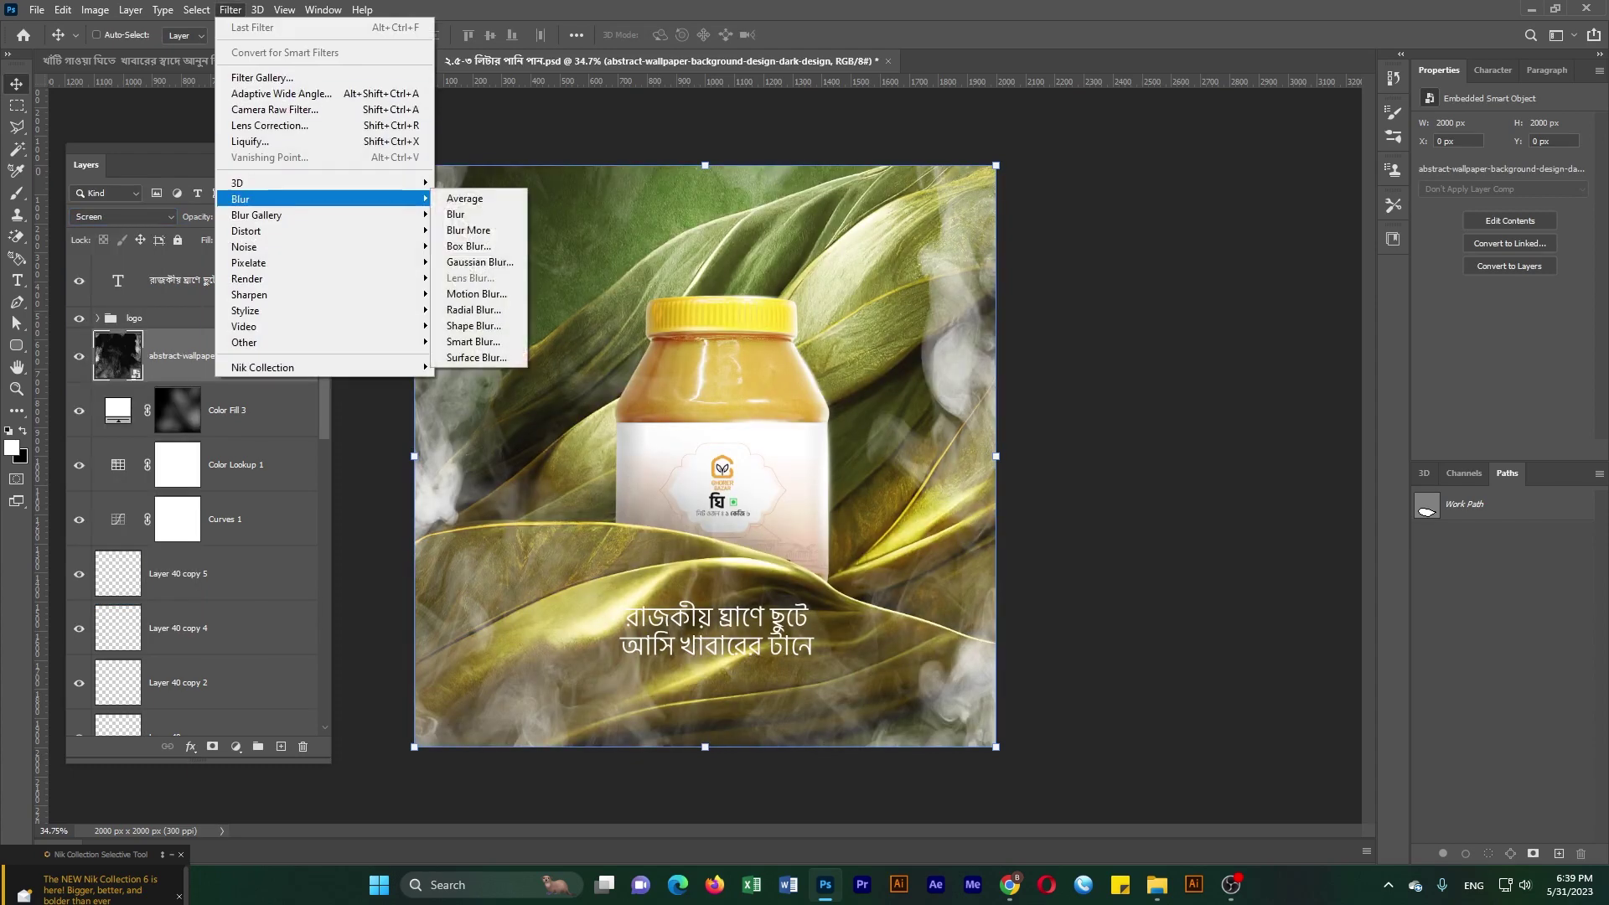
click(481, 262)
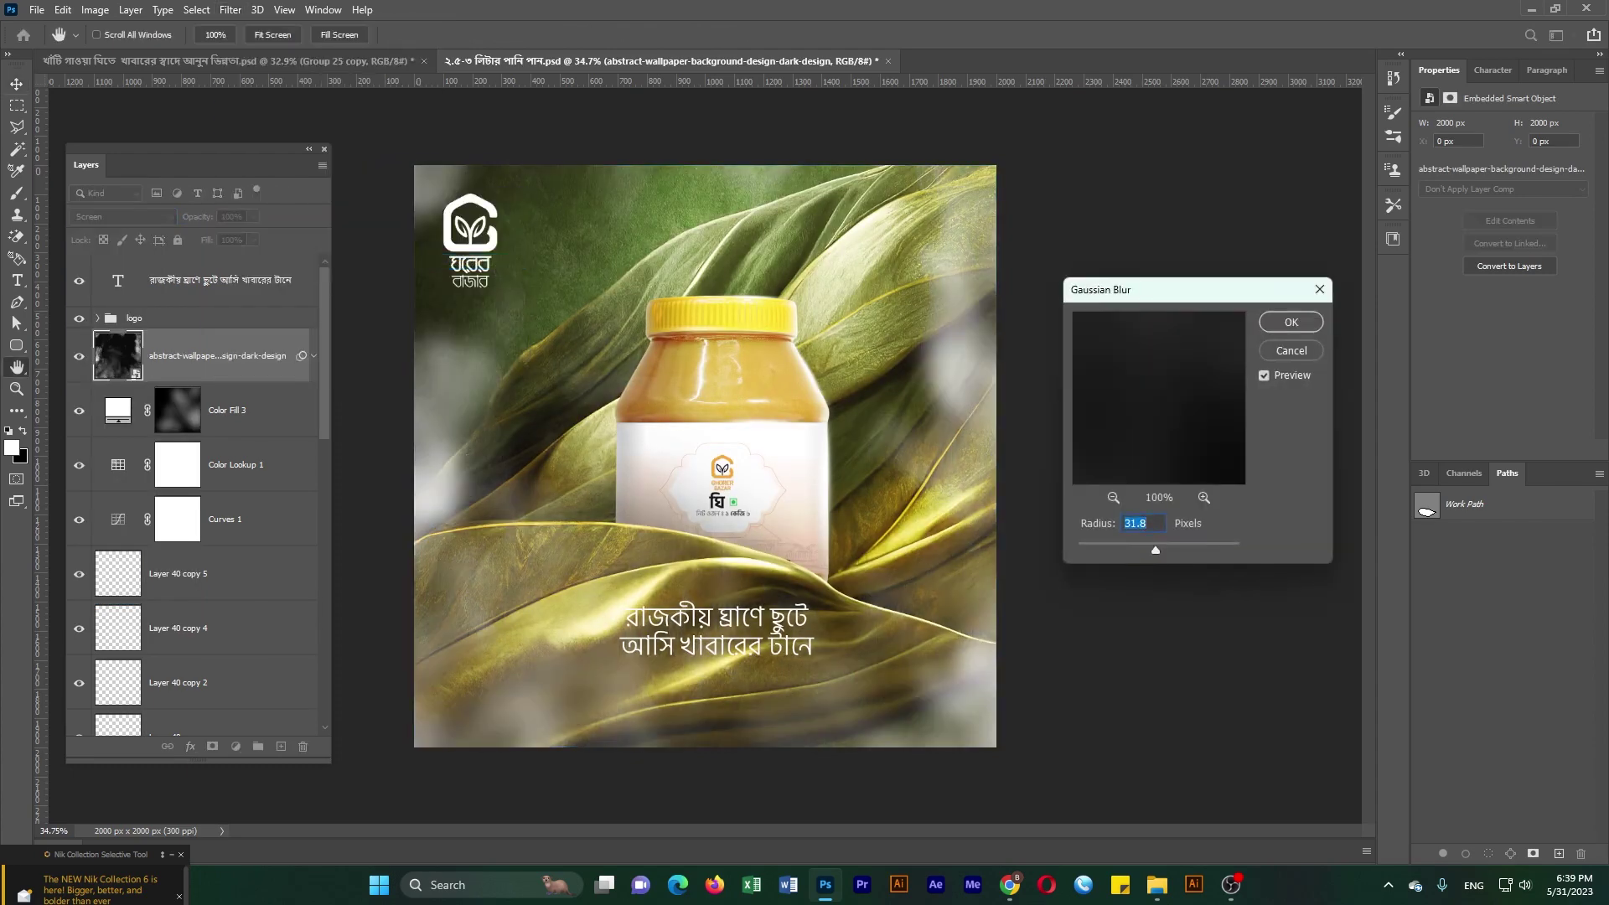
key(Return)
- Lower the smoke layer's opacity to 76%
key(m)
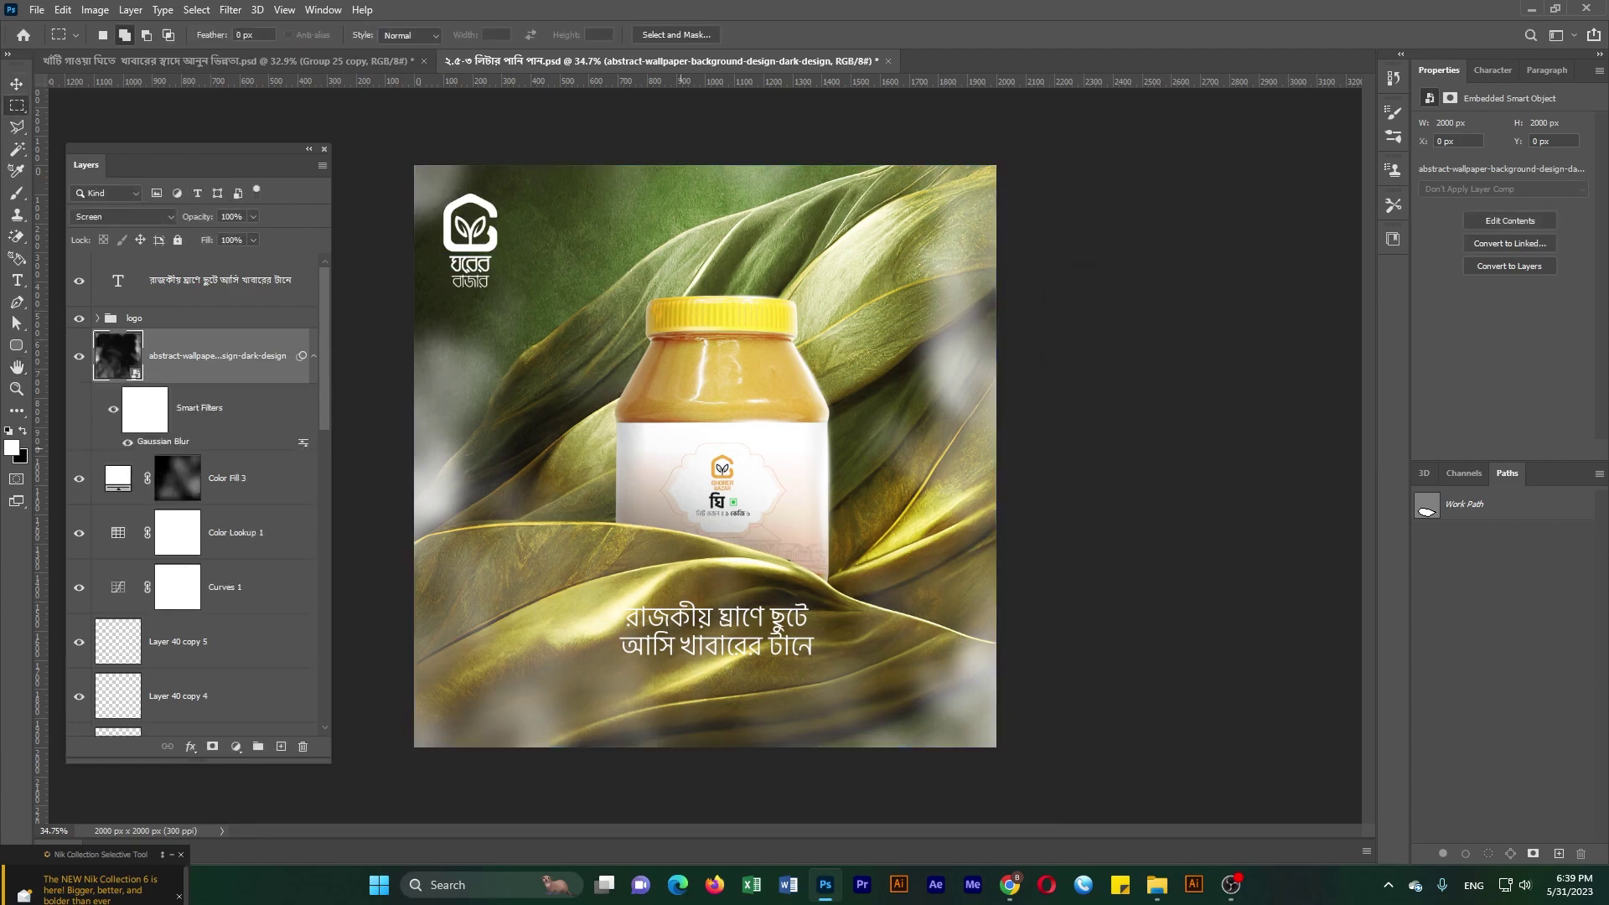
scroll(705, 456, up, 2)
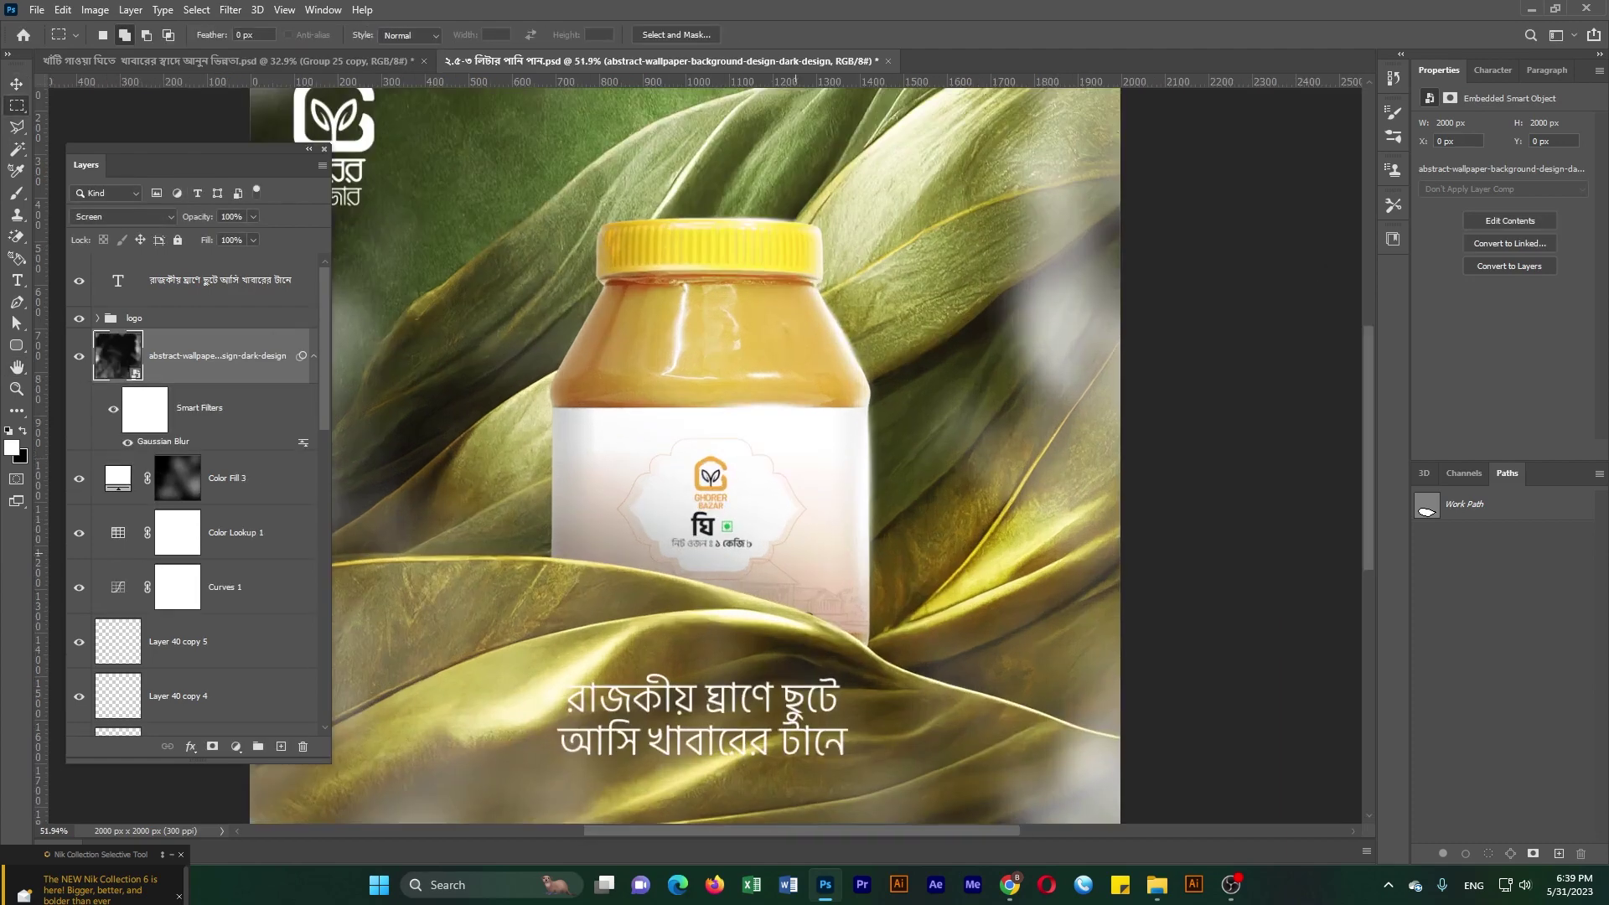
scroll(706, 456, down, 3)
scroll(706, 456, up, 1)
drag(253, 217, 235, 235)
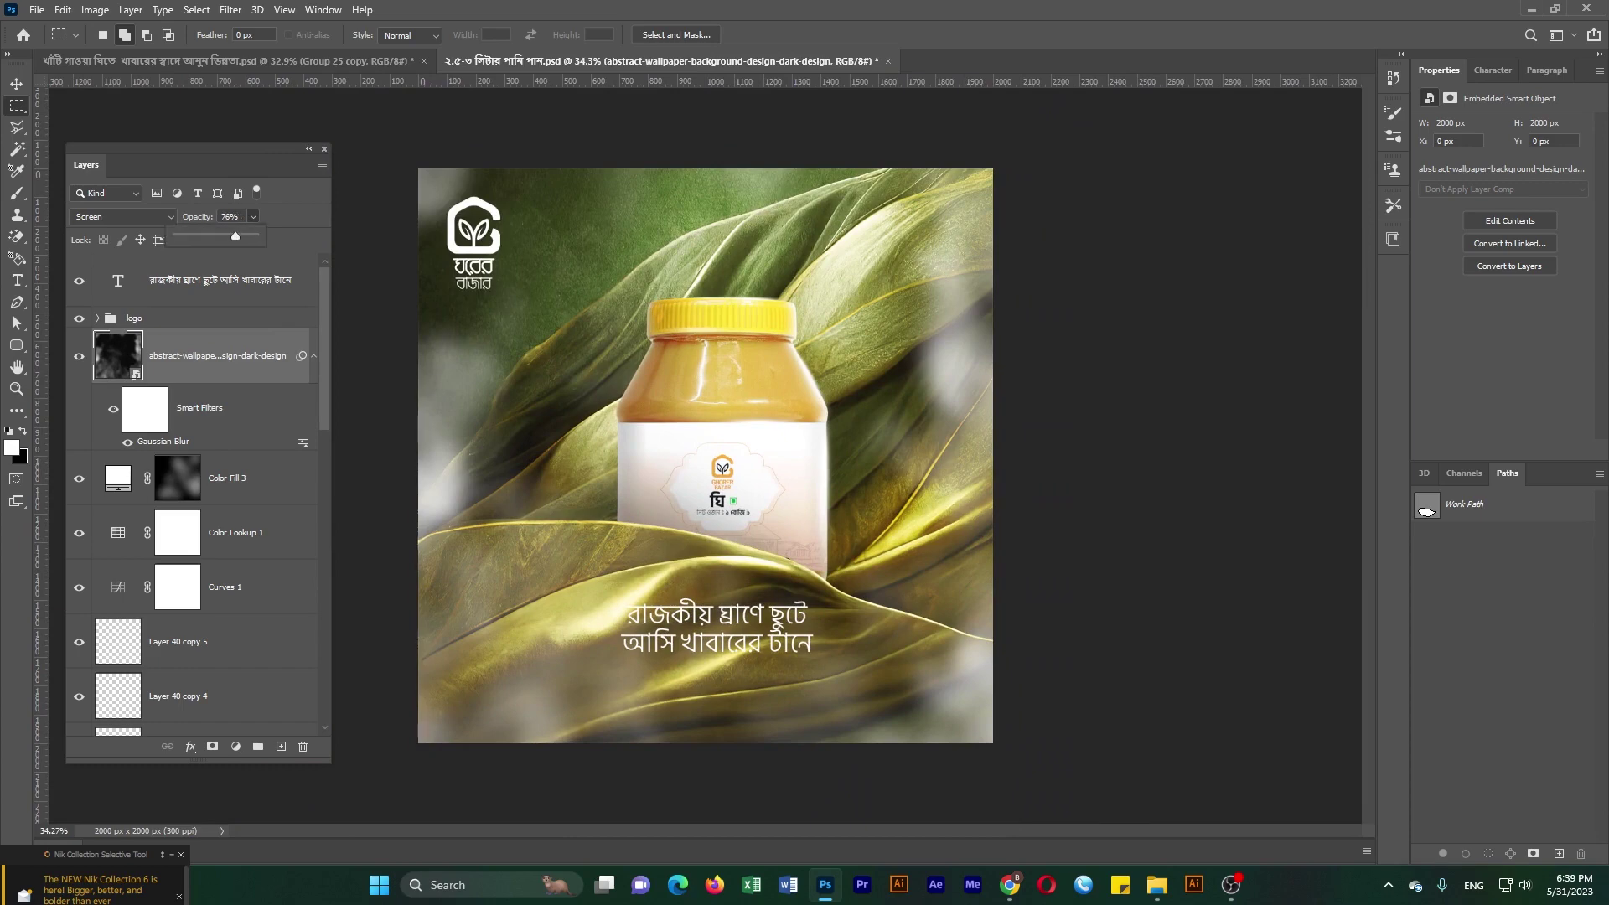
scroll(705, 456, up, 1)
scroll(706, 456, down, 1)
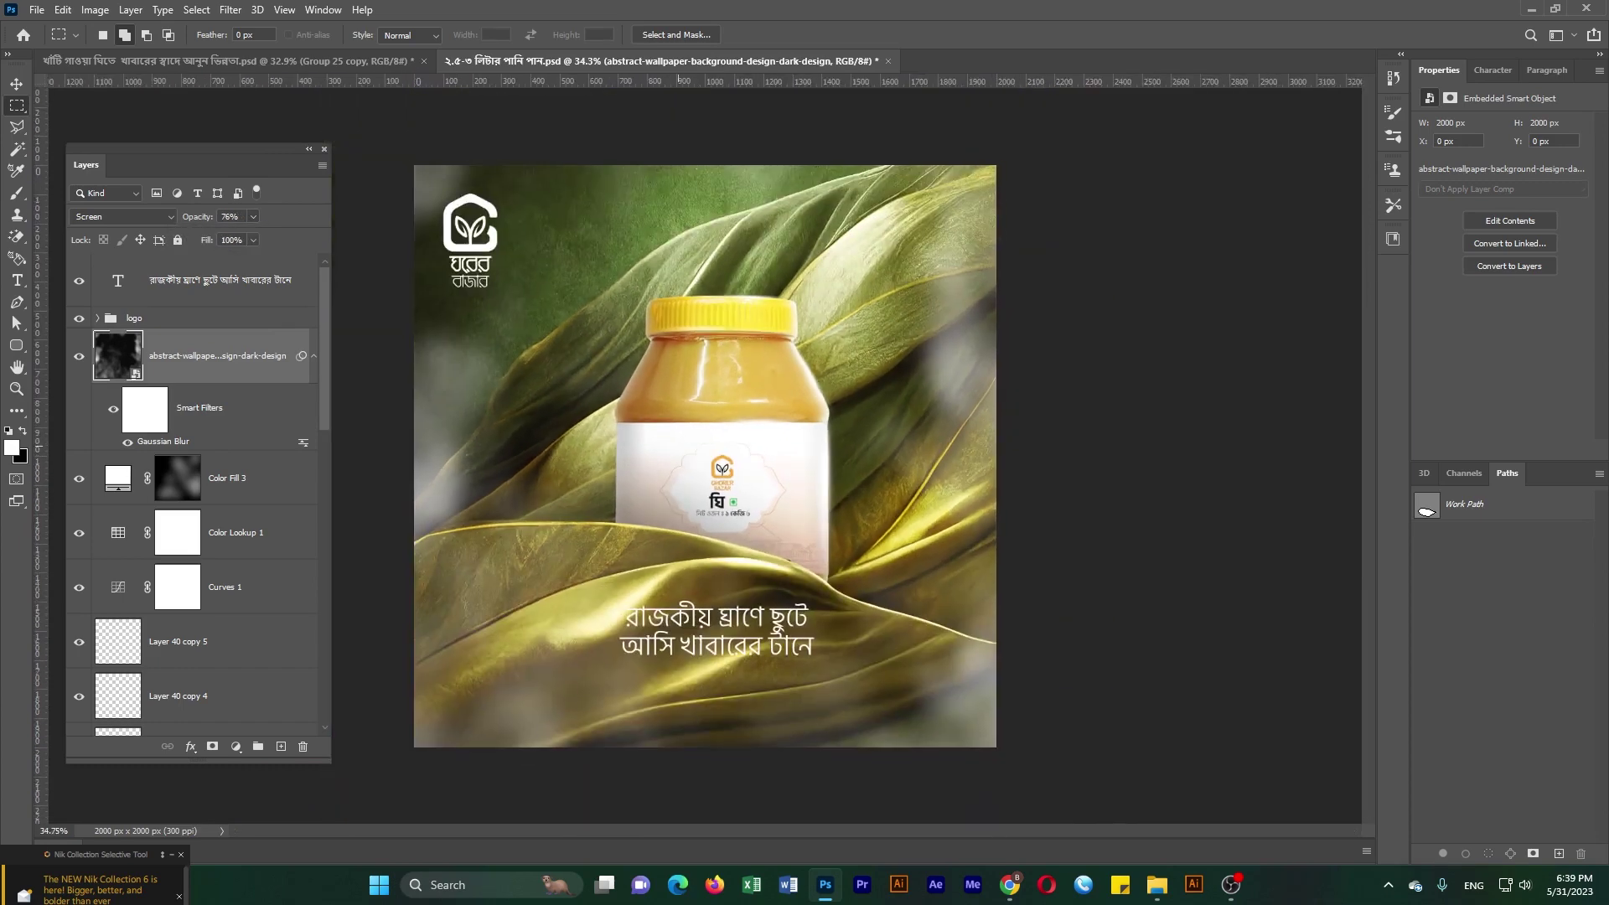
scroll(706, 456, up, 1)
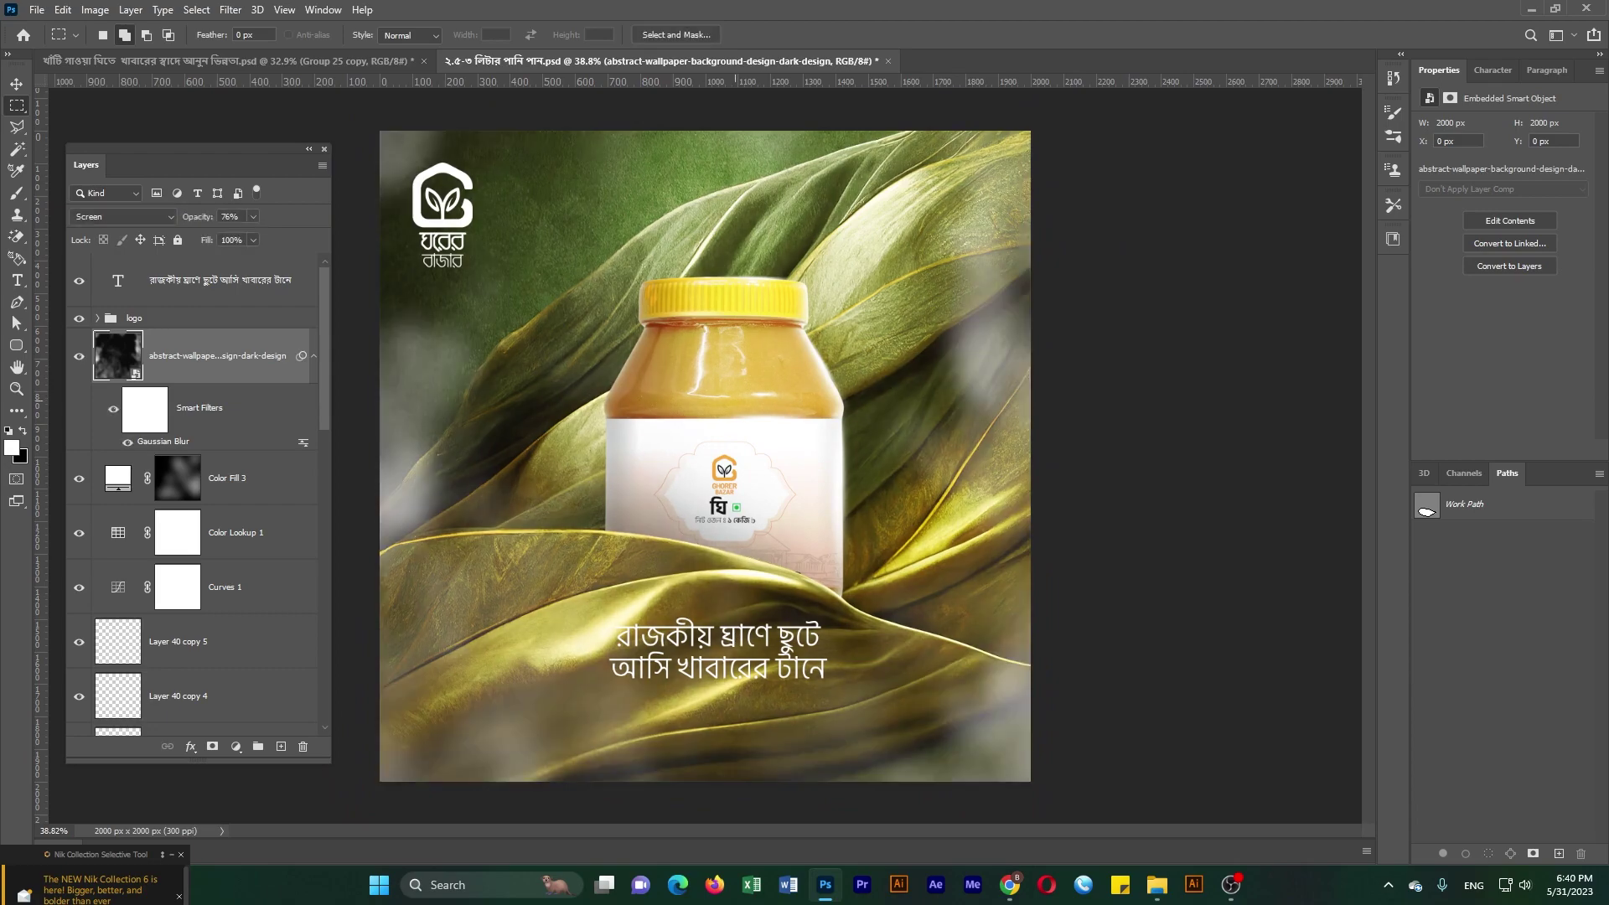
scroll(705, 456, up, 2)
scroll(706, 456, down, 1)
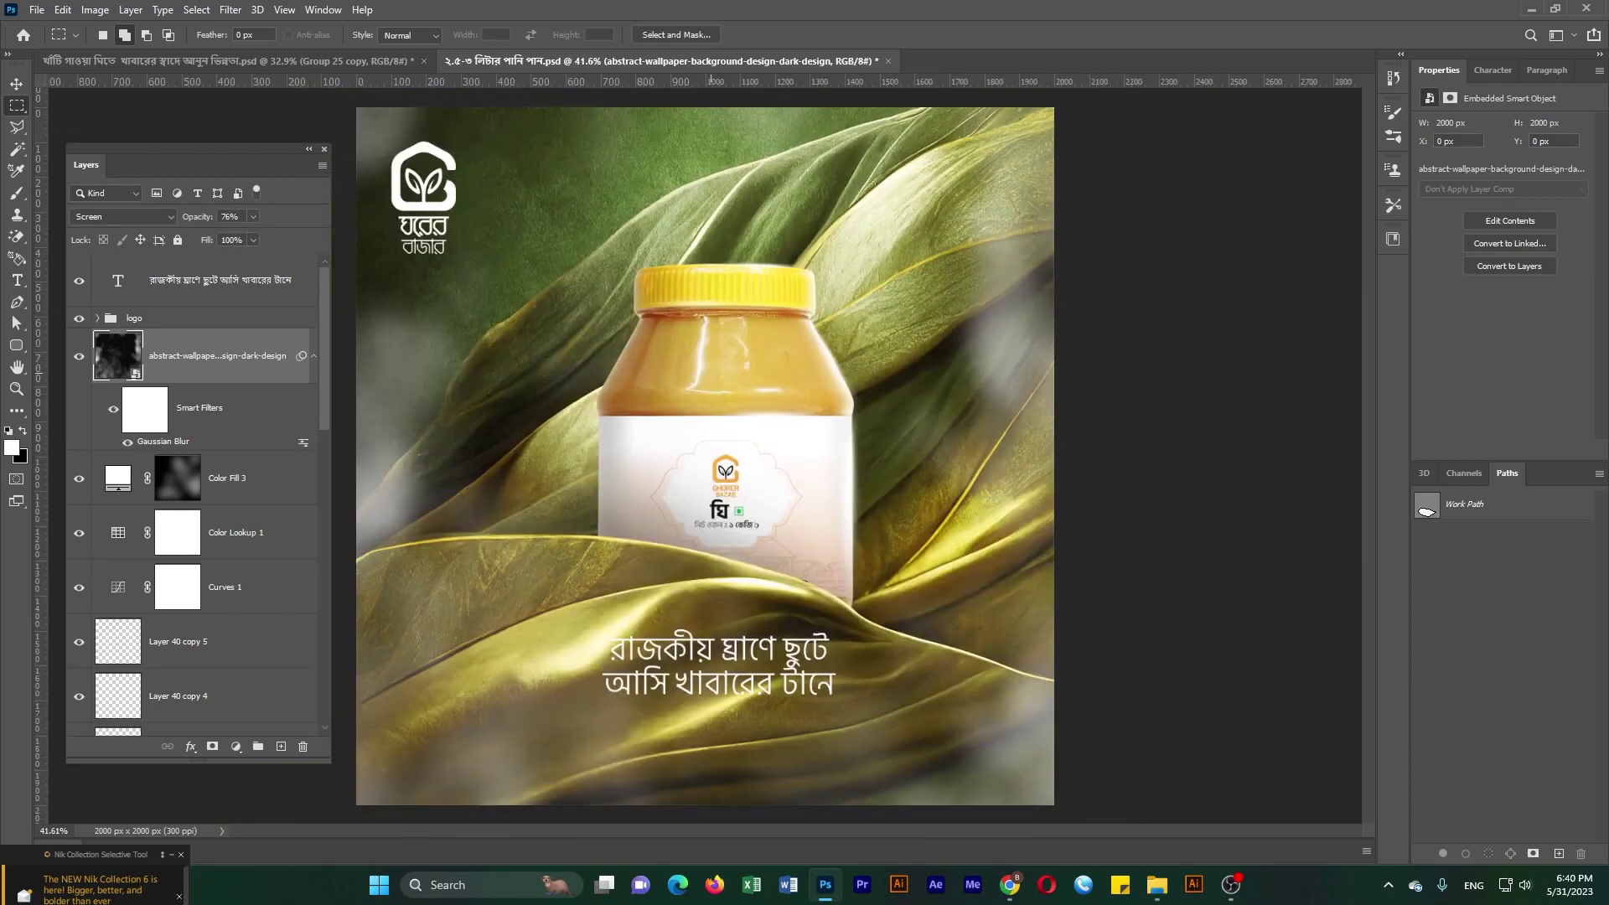
scroll(706, 456, down, 1)
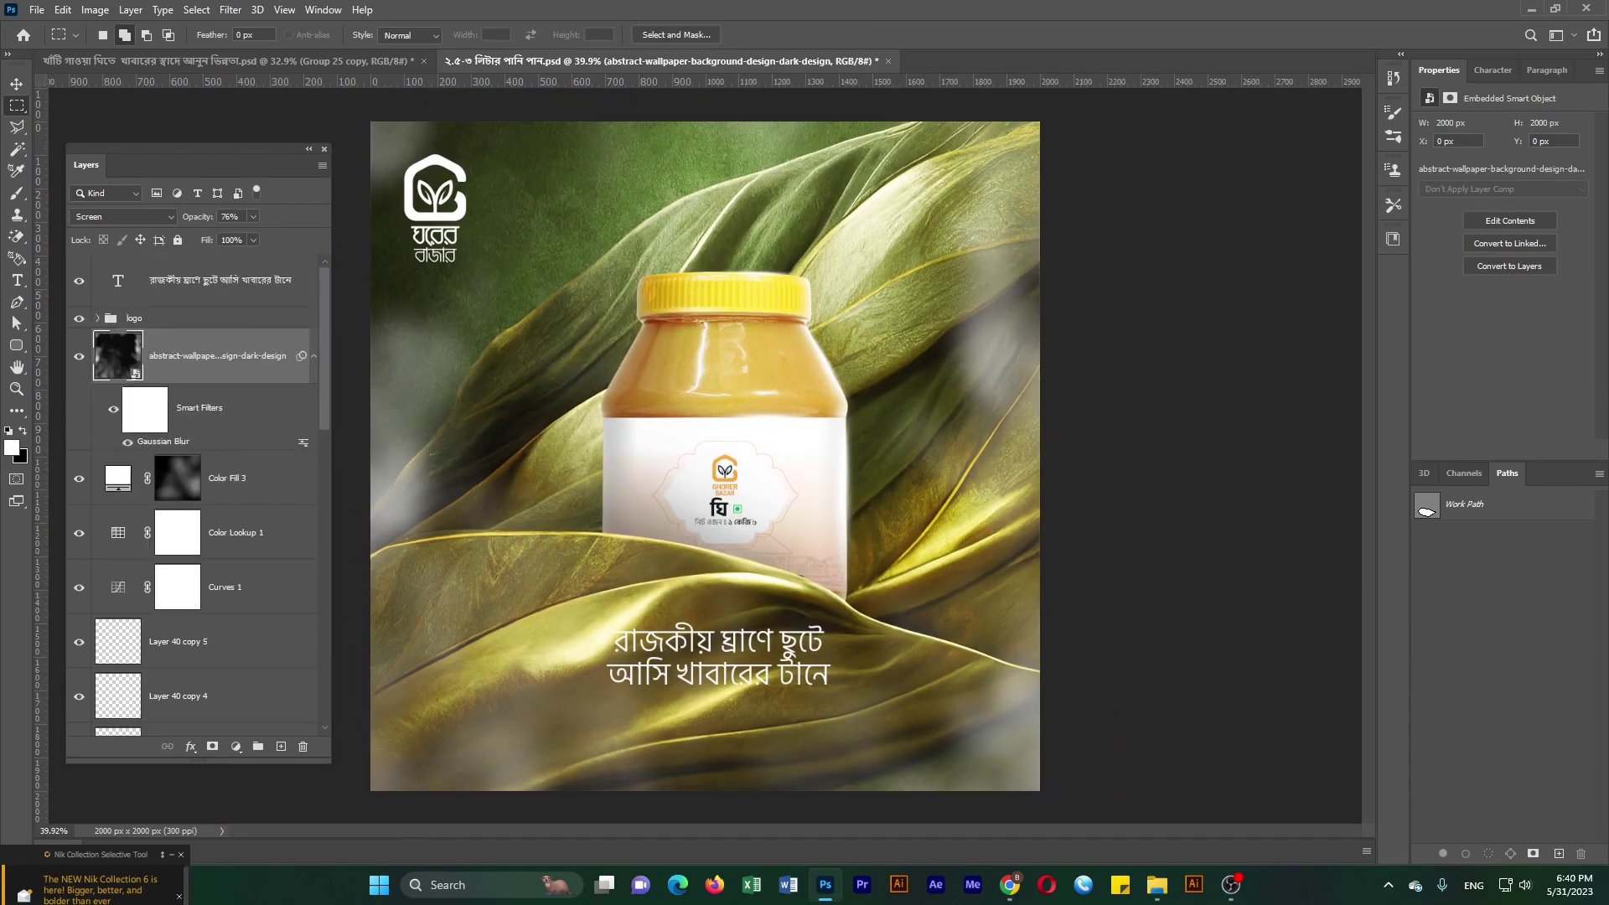
scroll(198, 491, down, 3)
scroll(199, 490, up, 2)
- Paint black with a 700 px brush into Color Fill 2's mask over the jar streak
scroll(198, 490, down, 5)
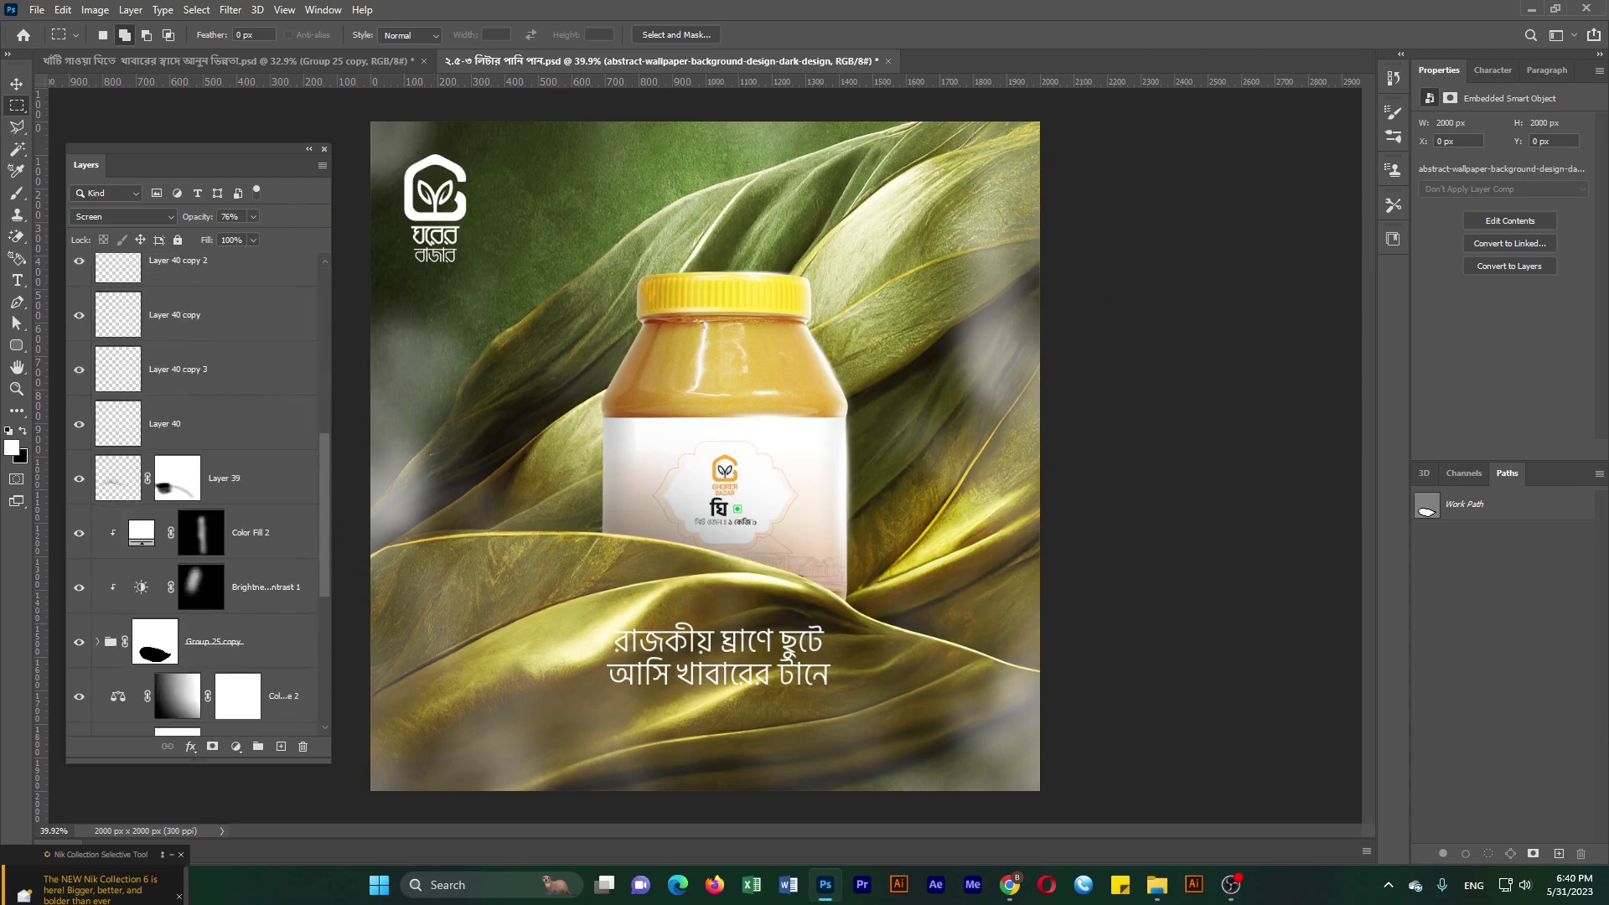
scroll(199, 490, down, 3)
click(260, 478)
click(252, 423)
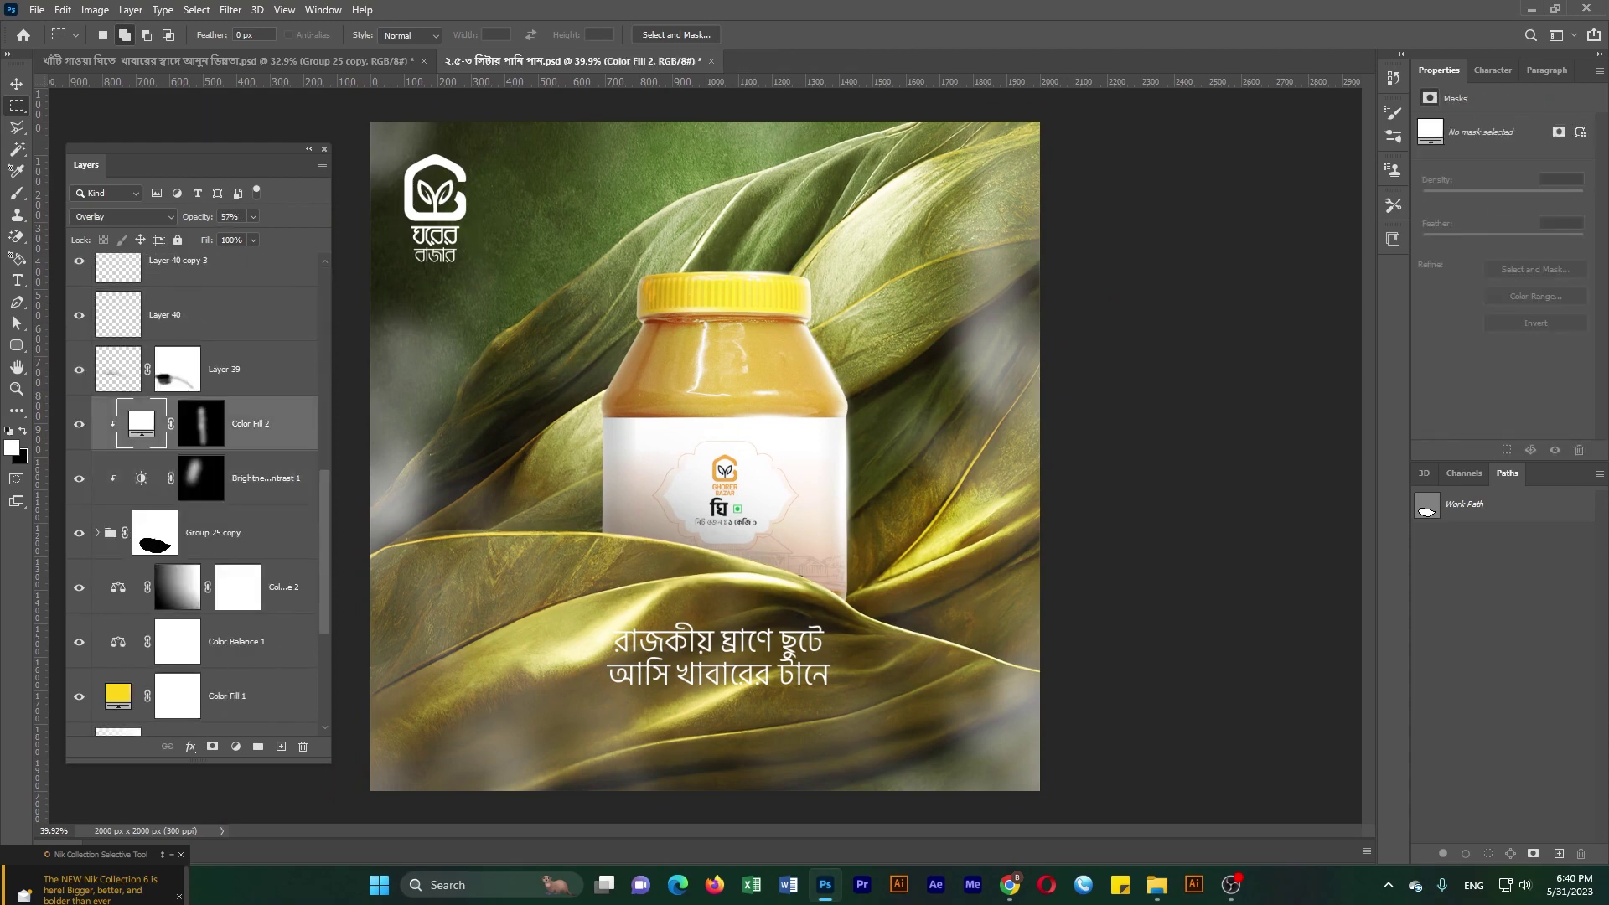
key(b)
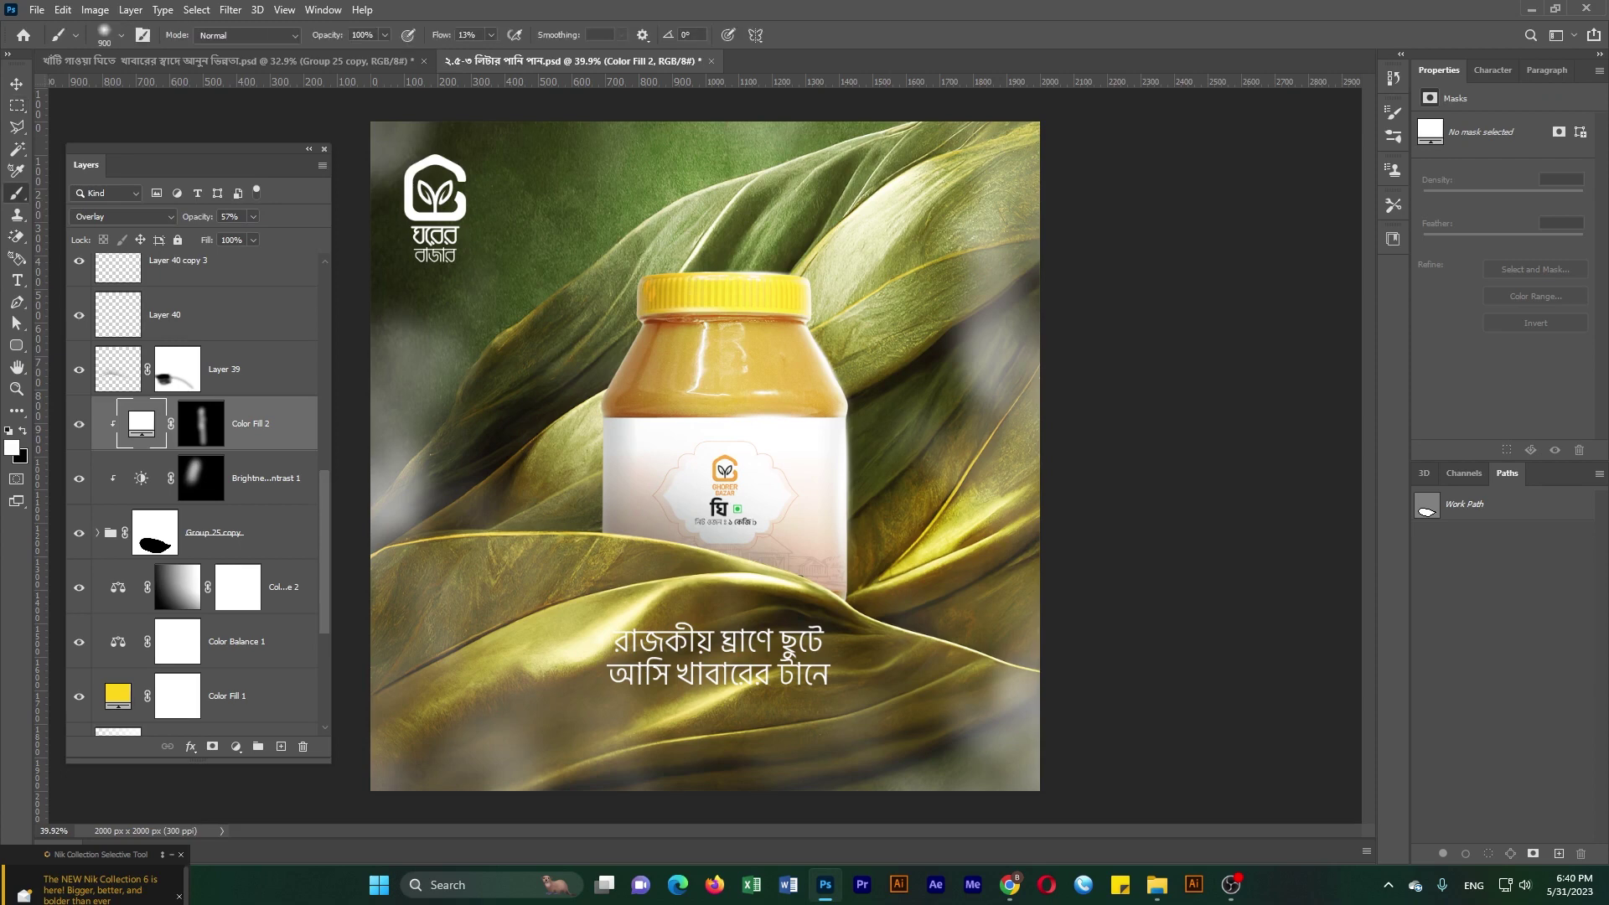
key(ctrl+backslash)
key(bracketleft)
key(bracketleft)
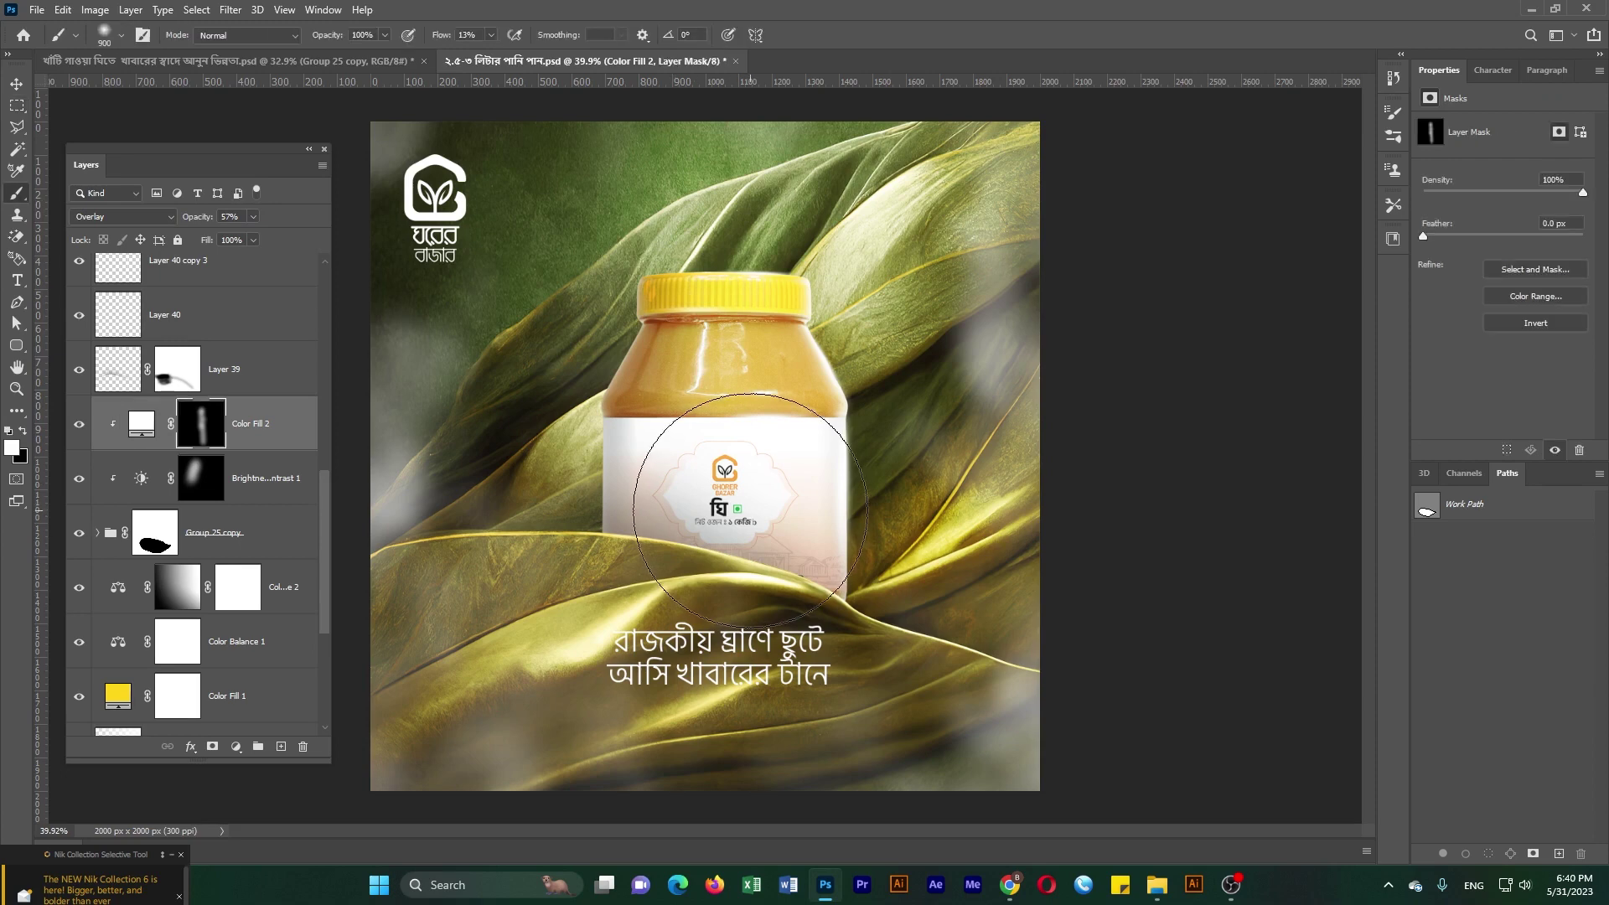
key(x)
drag(725, 419, 725, 570)
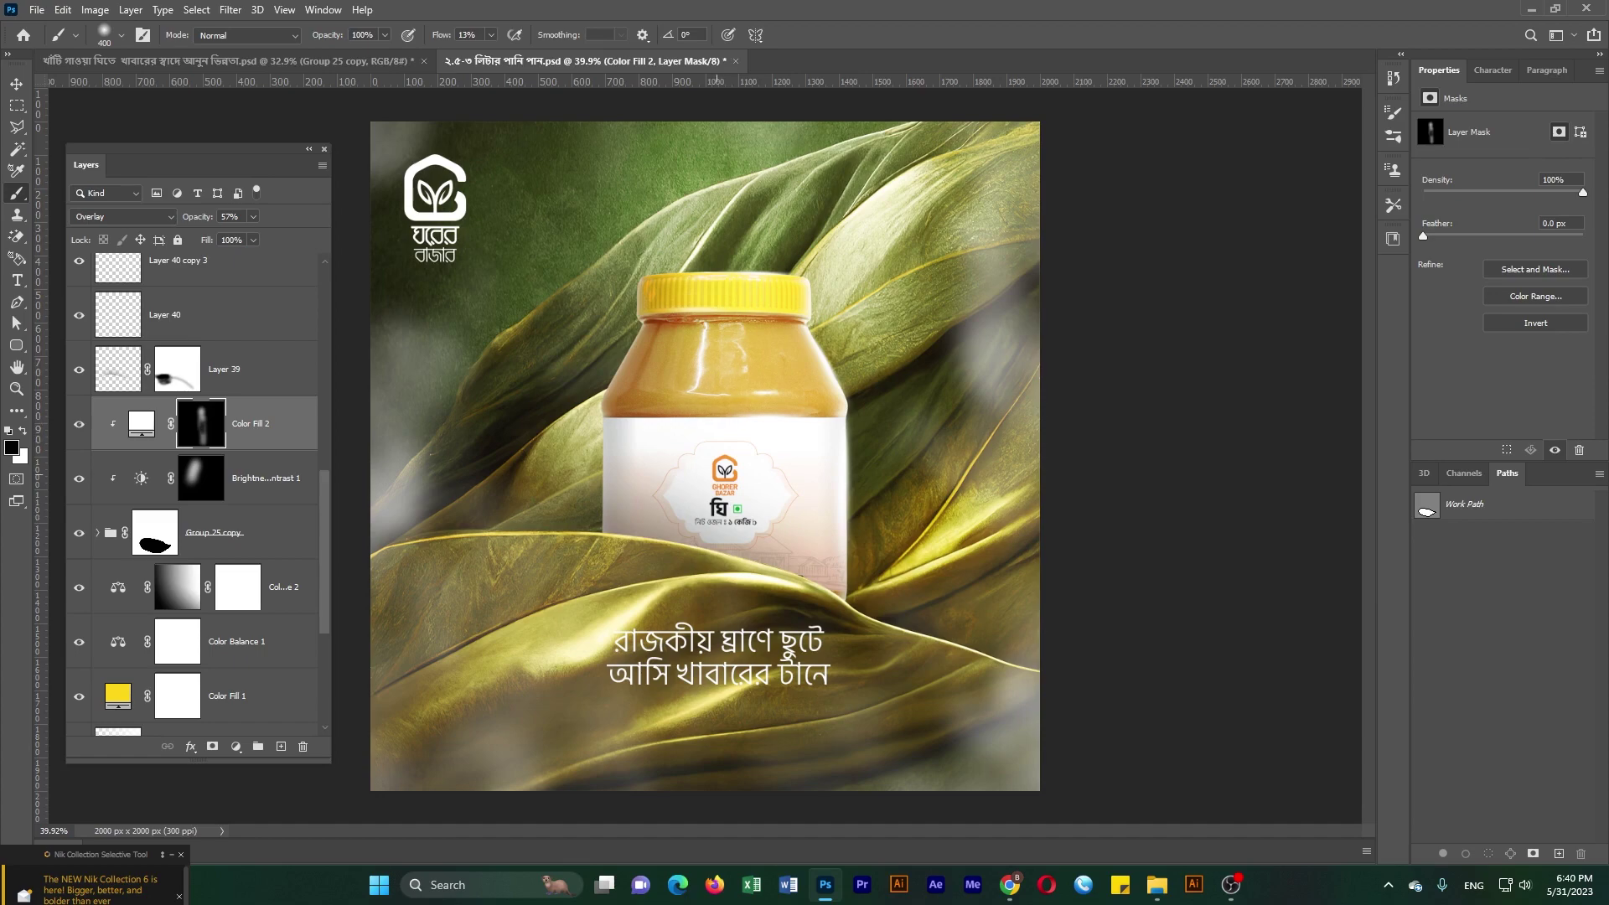
key(ctrl+0)
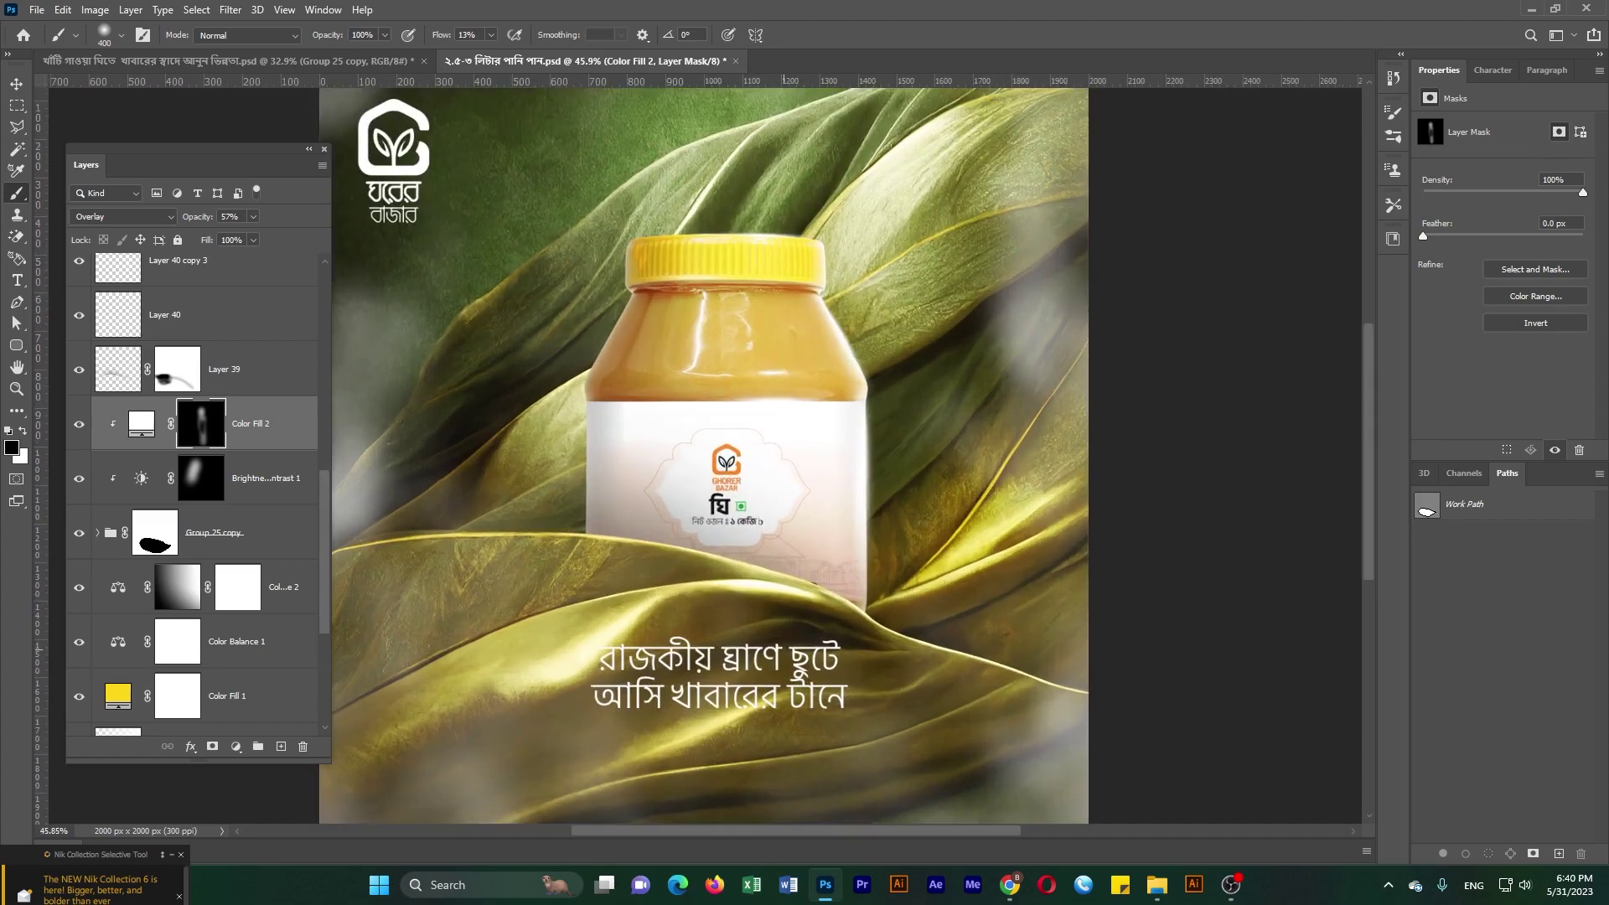
scroll(704, 455, down, 1)
scroll(704, 456, down, 1)
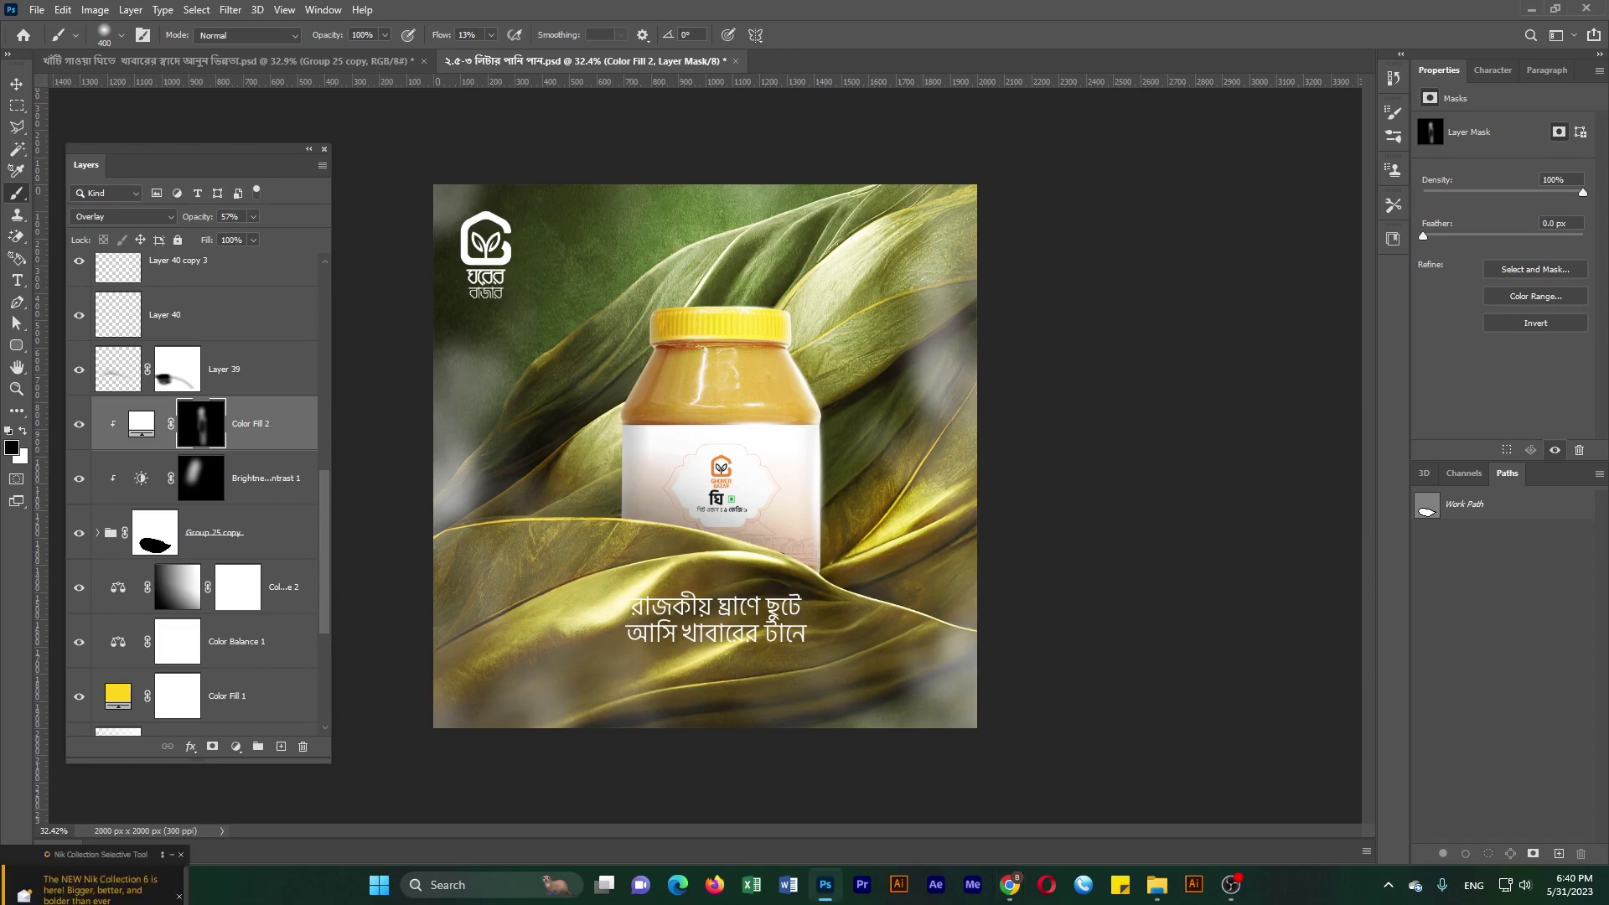
- Save a PSD copy named after the Bengali tagline into the june folder
key(ctrl+alt+s)
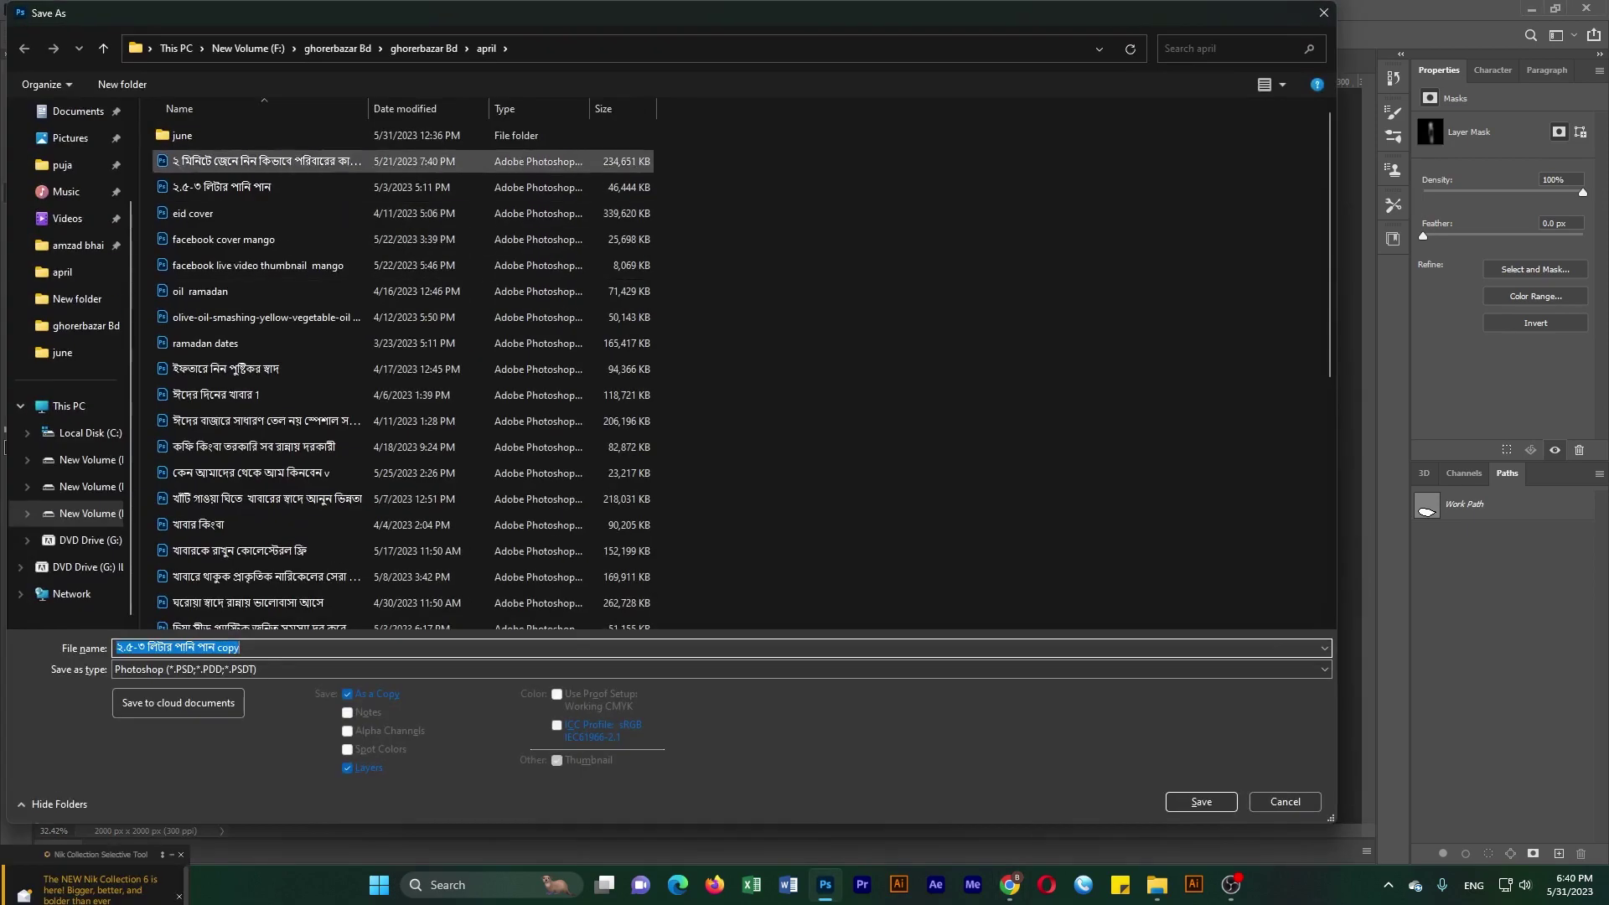
double_click(201, 134)
key(ctrl+a)
text(রাজকীয় ঘ্রাণে ছুটে আসি খাবারের টানে)
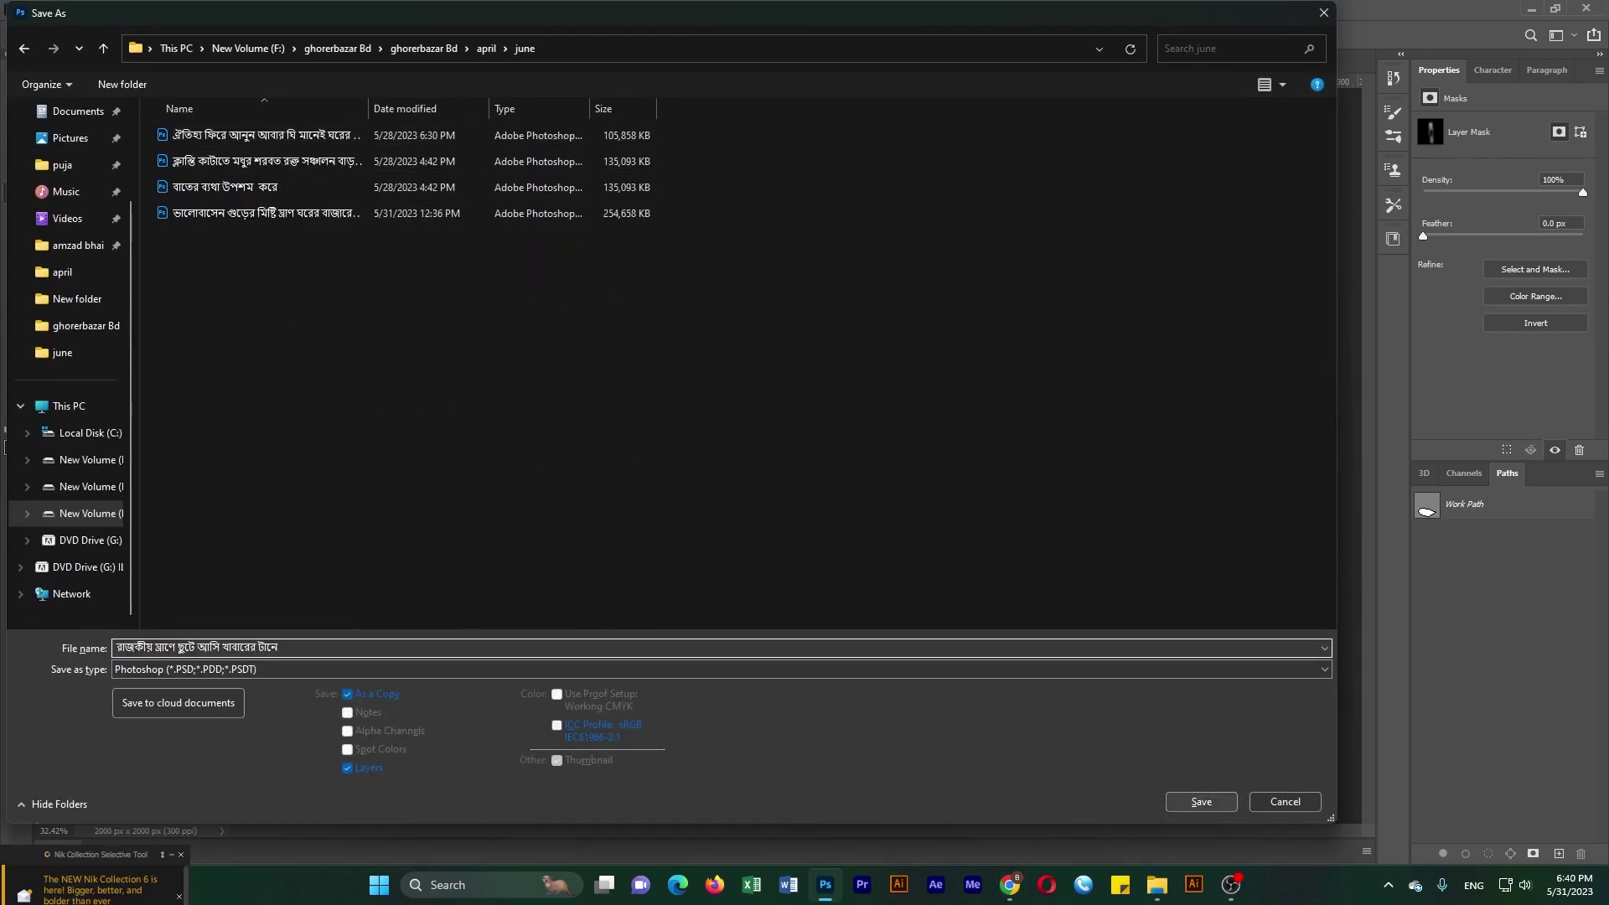
click(1201, 801)
- Quick Export the ad as a PNG with the tagline name into the june folder
click(37, 10)
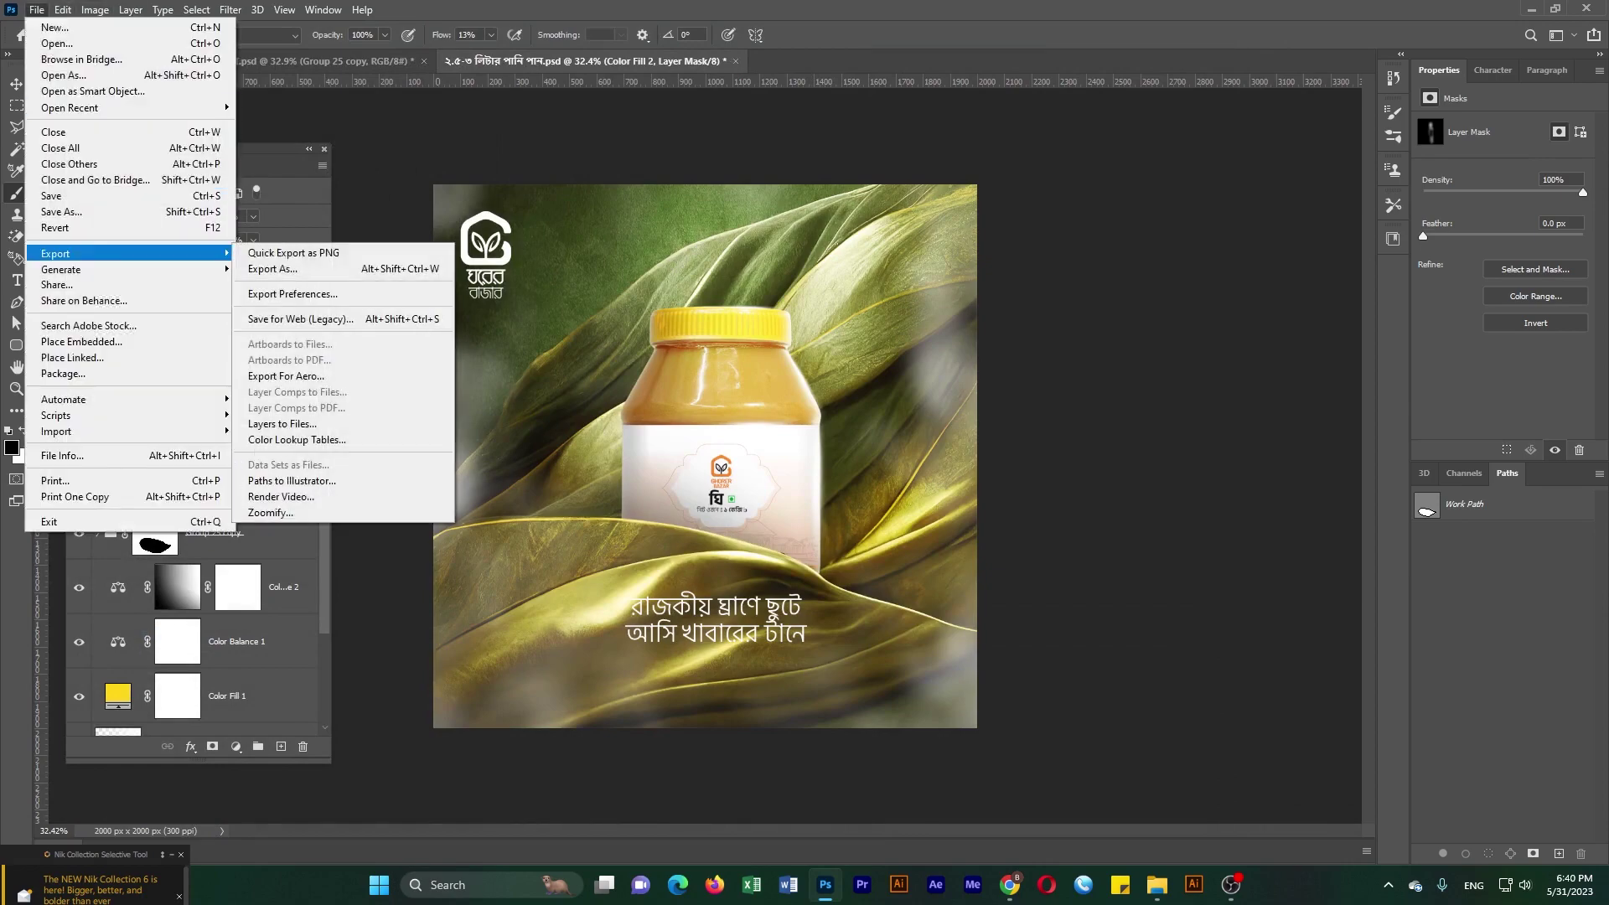
click(305, 247)
text(রাজকীয় ঘ্রাণে ছুটে আসি খাবারের টানে)
double_click(185, 137)
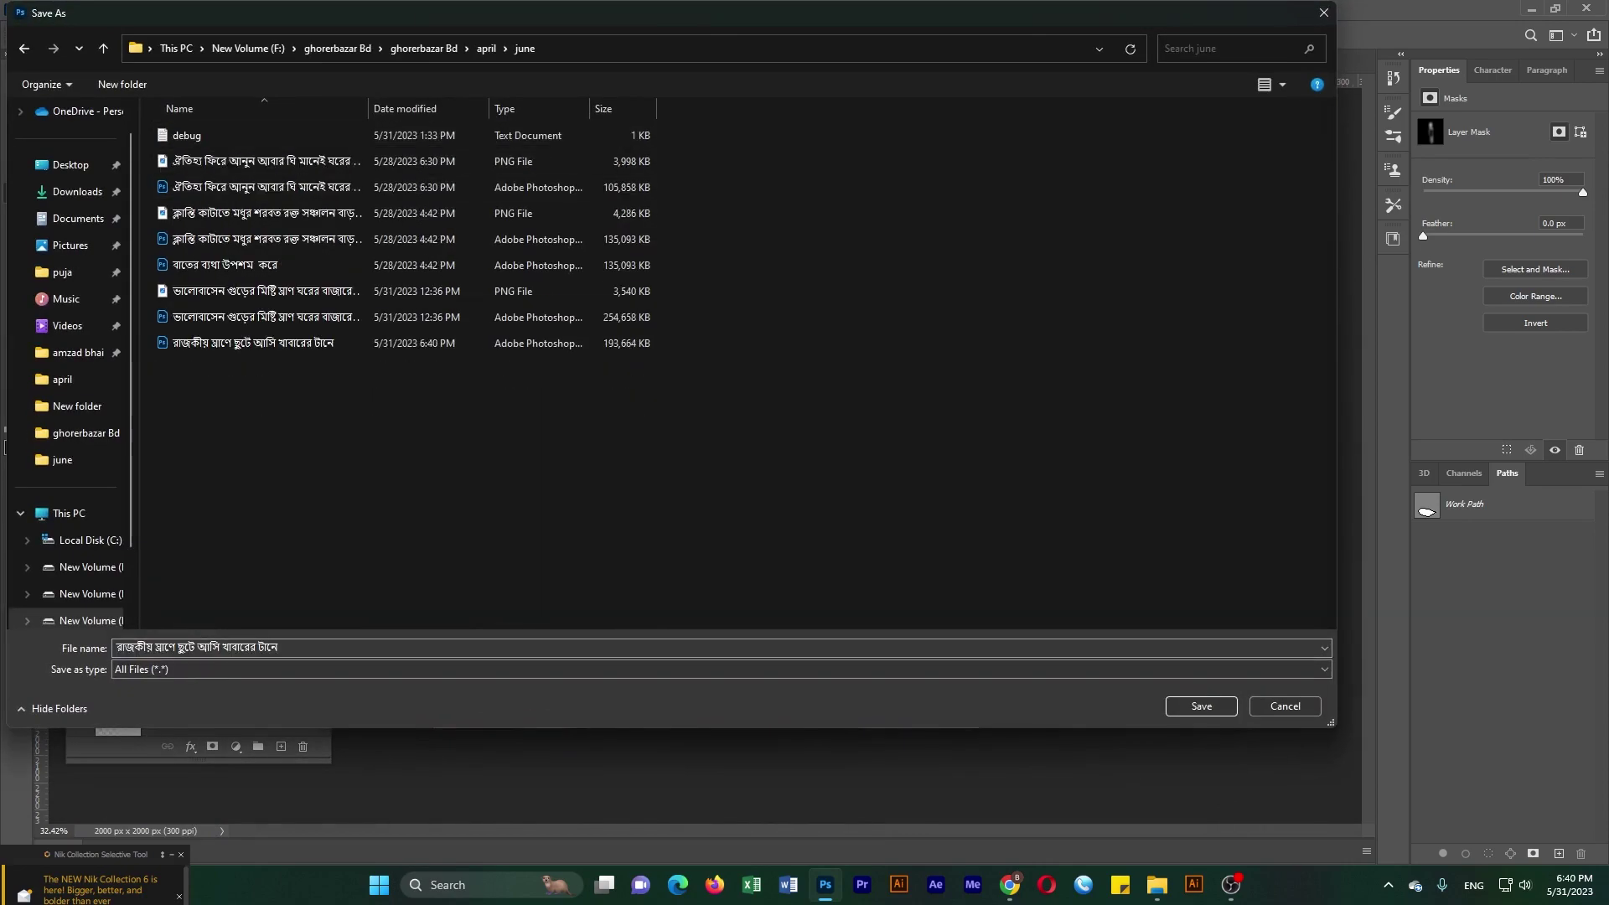
click(1197, 703)
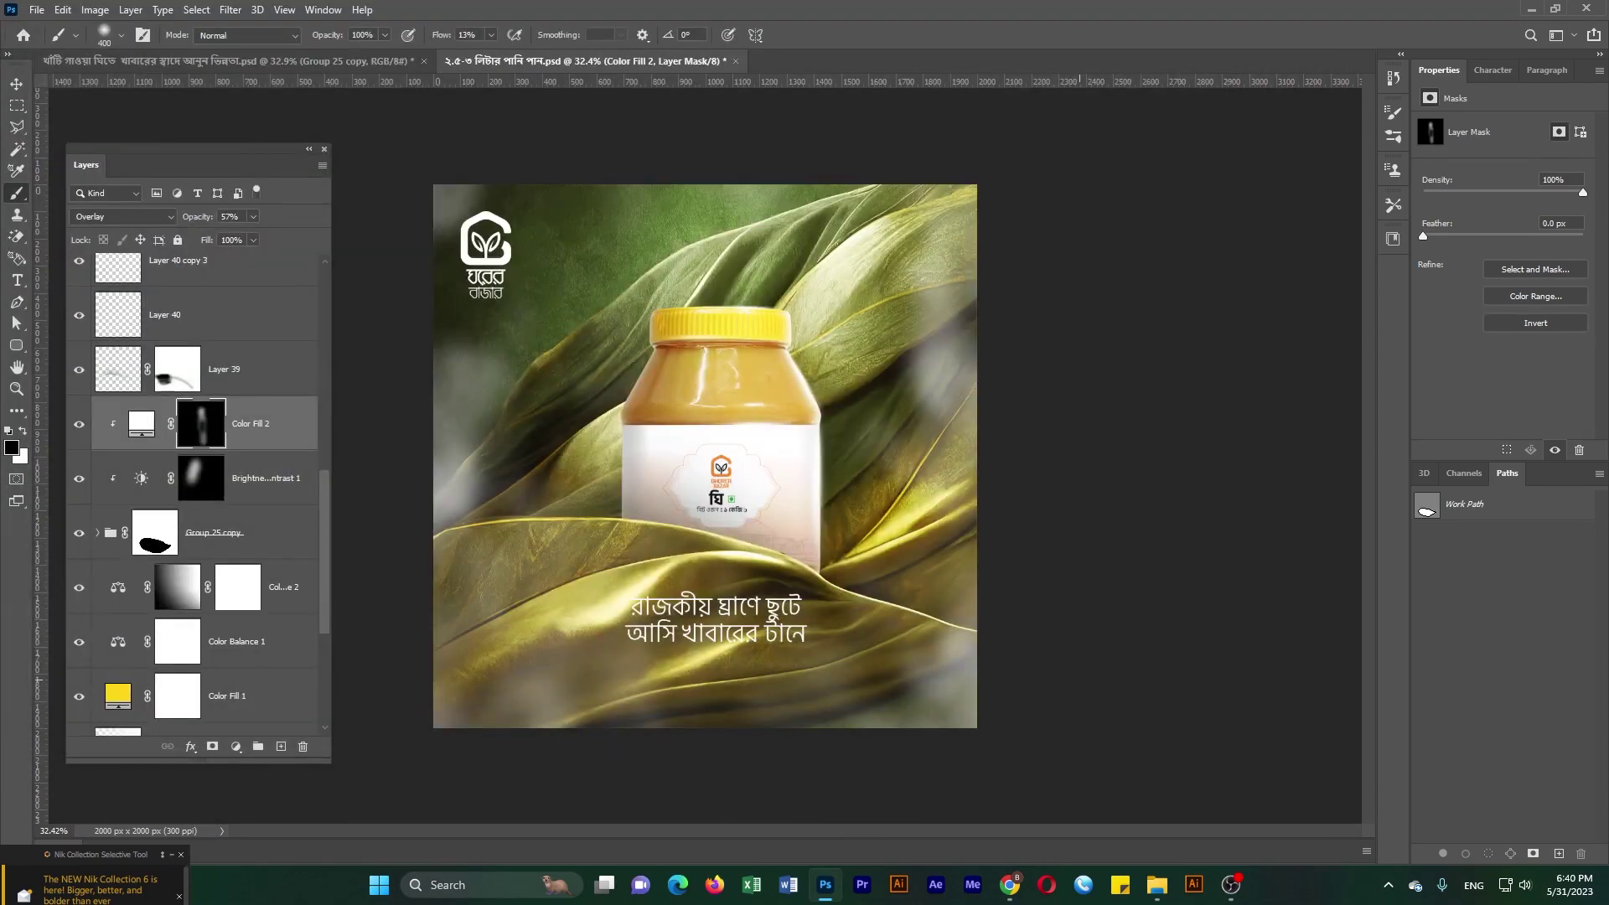